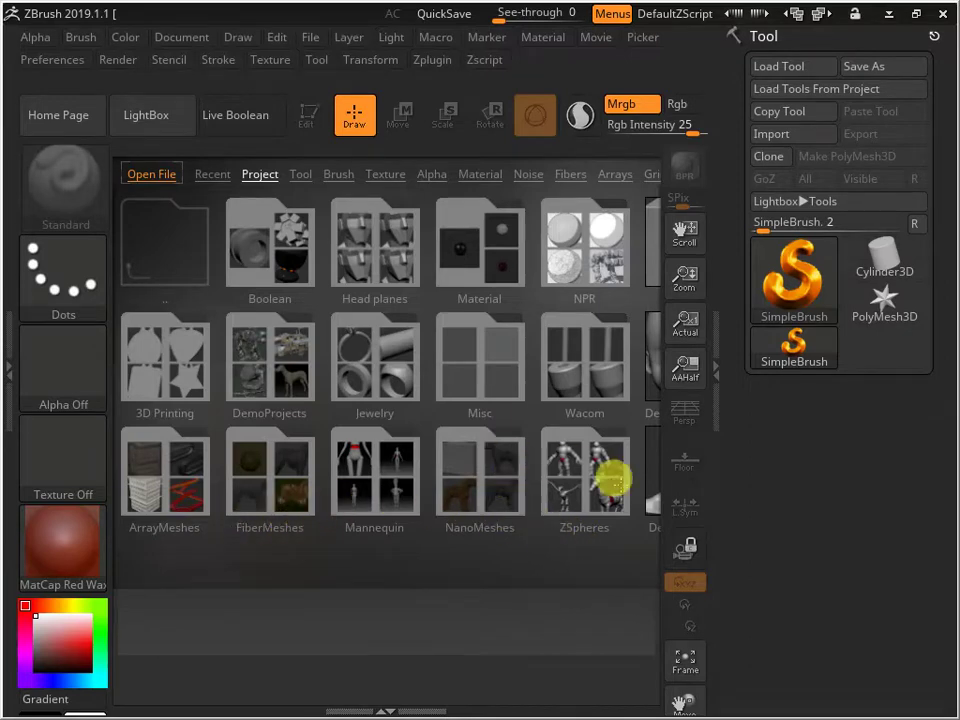
# - Open the ZSphere_Dragon project from the ZSpheres project folder
pyautogui.click(578, 486)
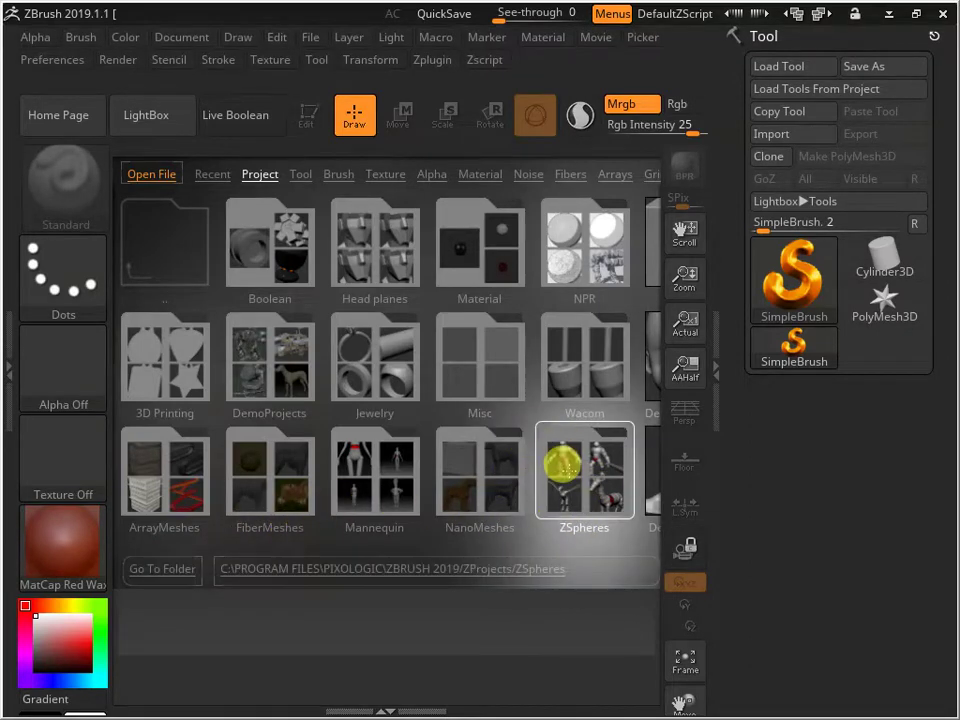
pyautogui.doubleClick(565, 465)
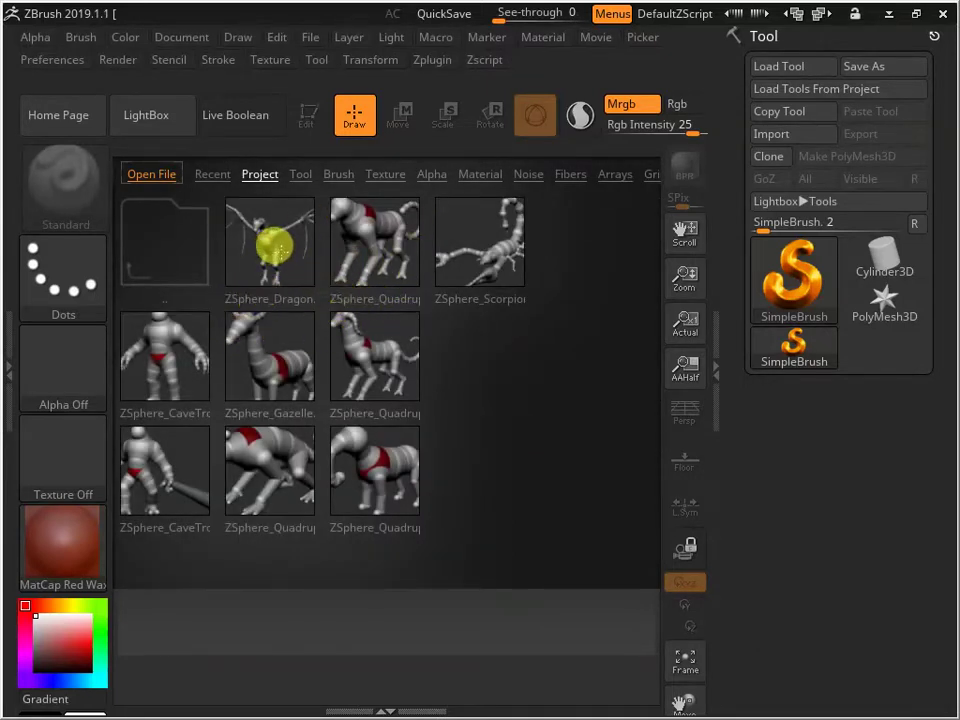
pyautogui.click(281, 256)
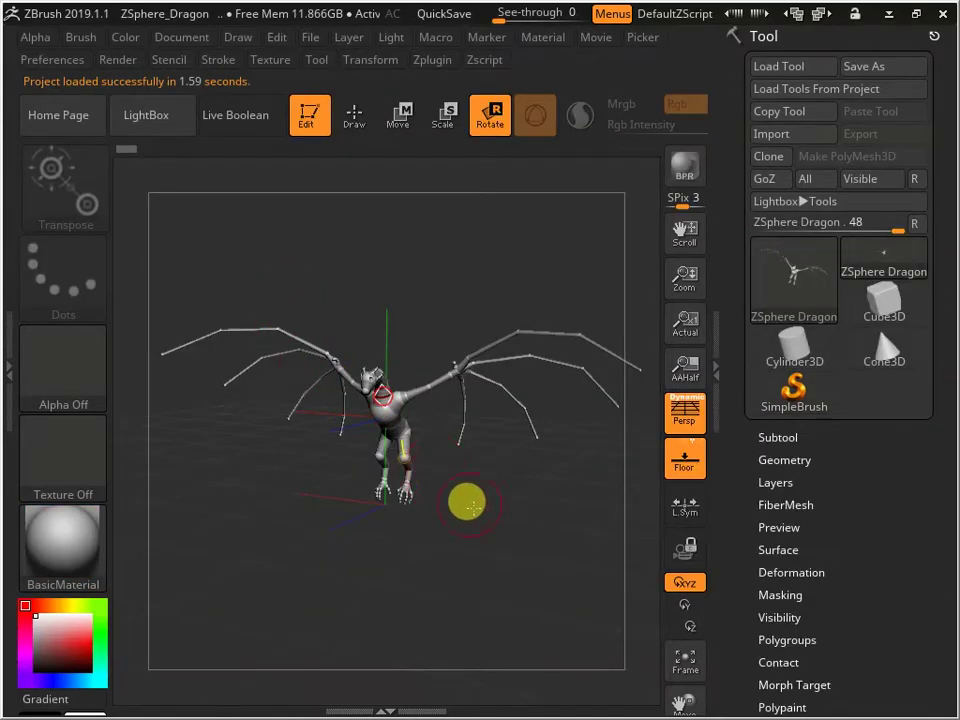
# - Examine the ZSphere dragon from the front, both sides and back, at closer and farther distances
pyautogui.moveTo(472, 507); pyautogui.dragTo(428, 524)
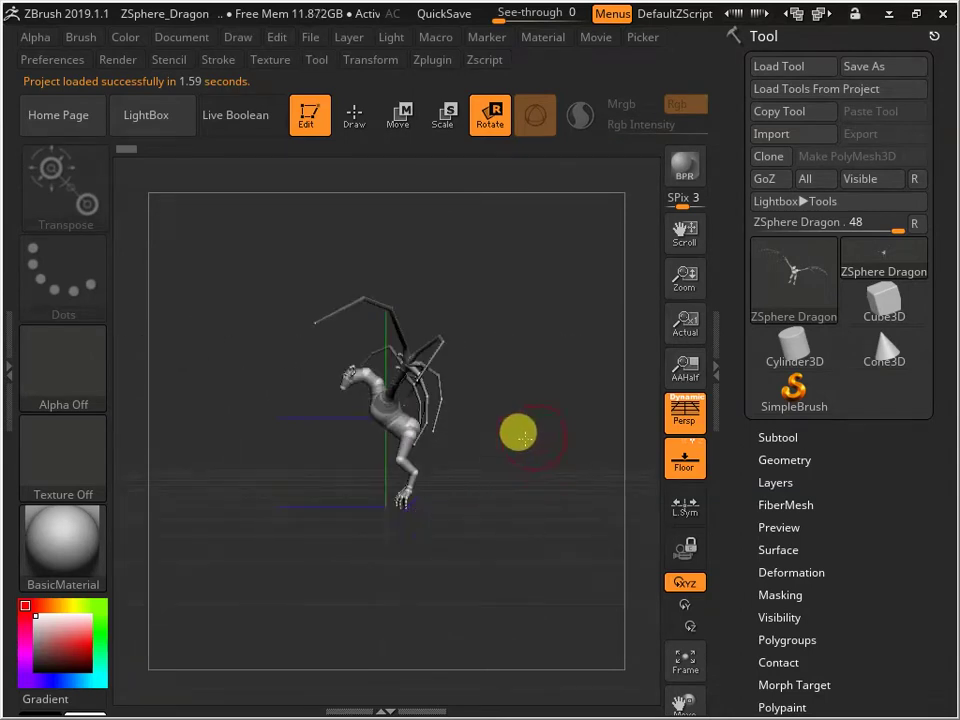
pyautogui.moveTo(577, 325); pyautogui.dragTo(352, 383)
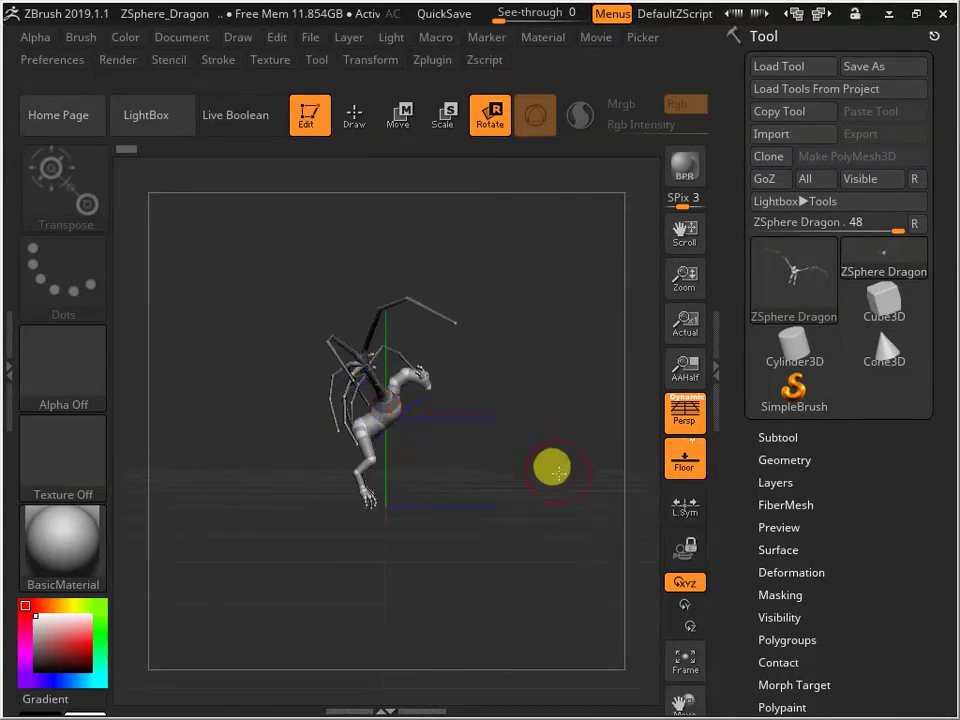
pyautogui.moveTo(400, 432); pyautogui.dragTo(446, 441)
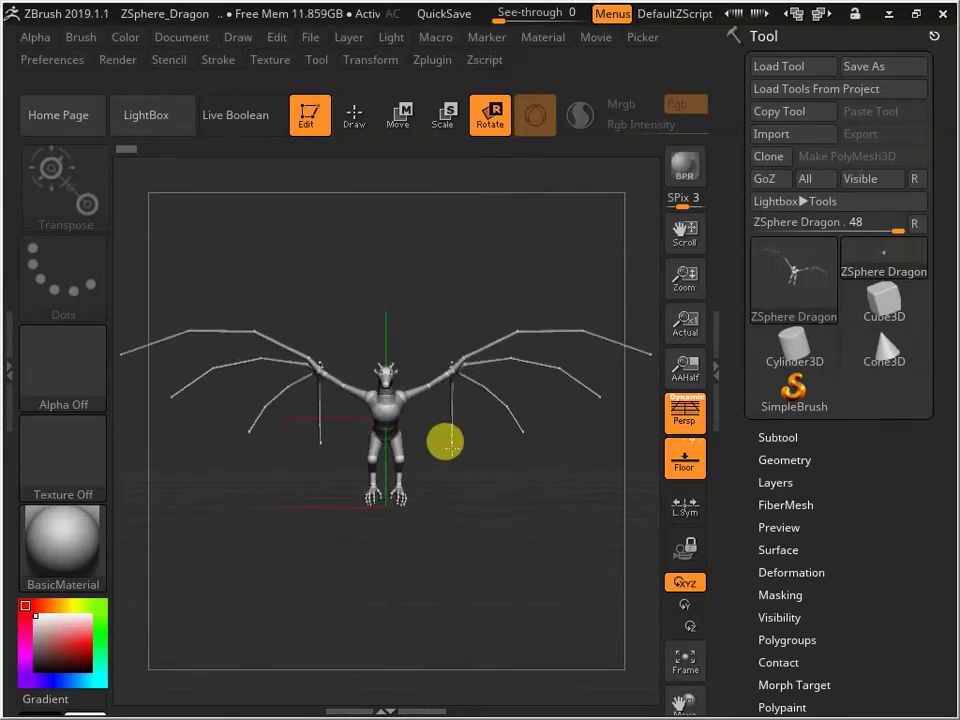
pyautogui.moveTo(540, 512); pyautogui.dragTo(507, 512)
pyautogui.moveTo(467, 268); pyautogui.dragTo(495, 295)
pyautogui.moveTo(413, 511); pyautogui.dragTo(441, 489)
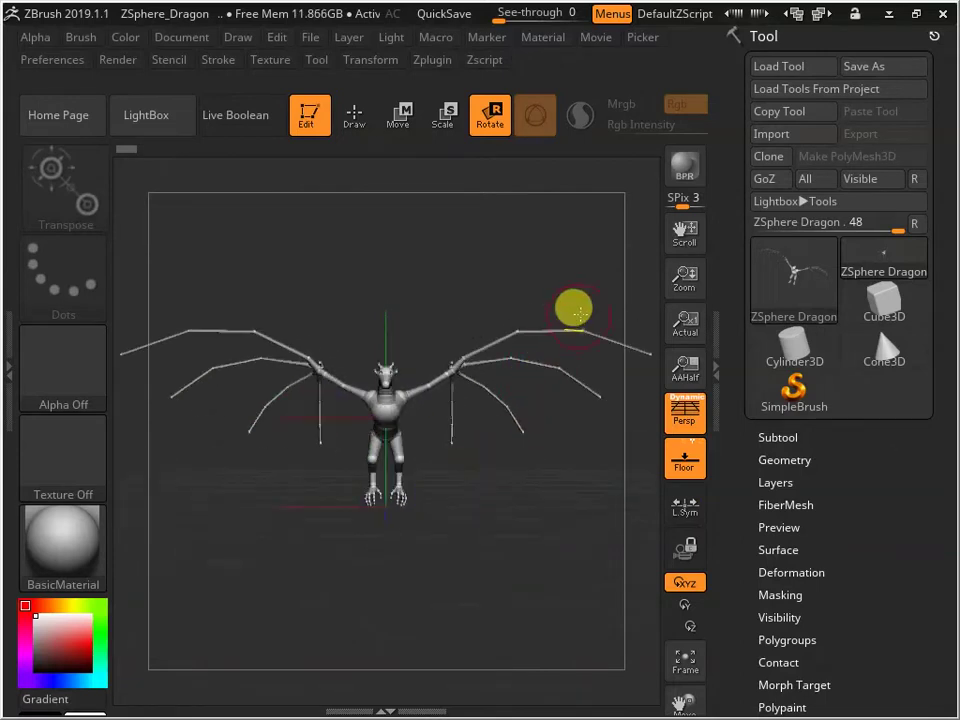
pyautogui.moveTo(578, 290); pyautogui.dragTo(440, 277)
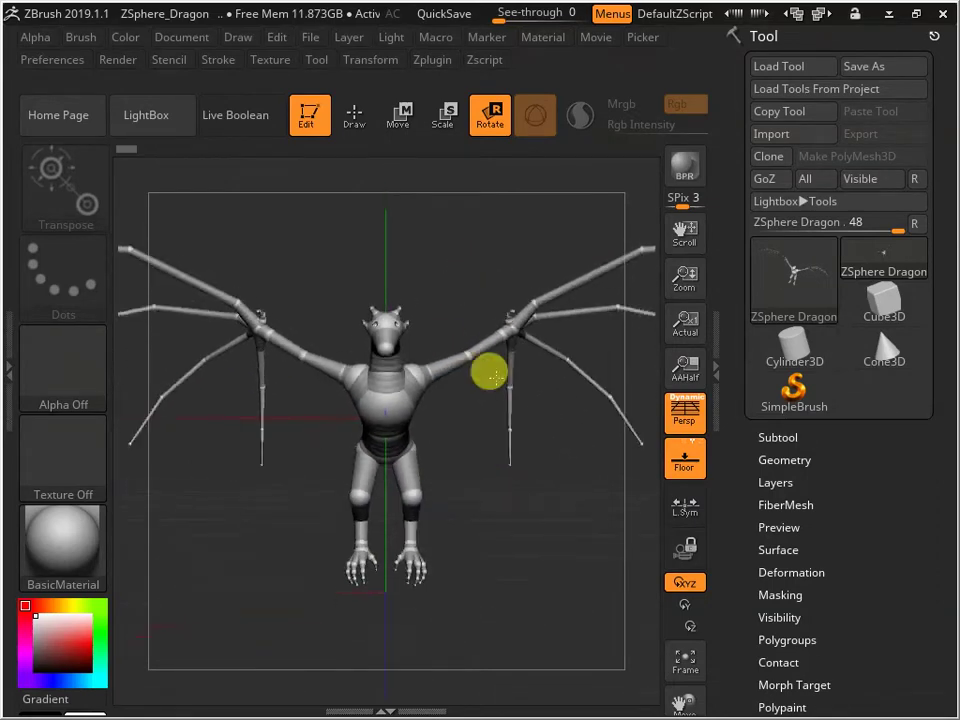
pyautogui.moveTo(469, 339); pyautogui.dragTo(413, 327)
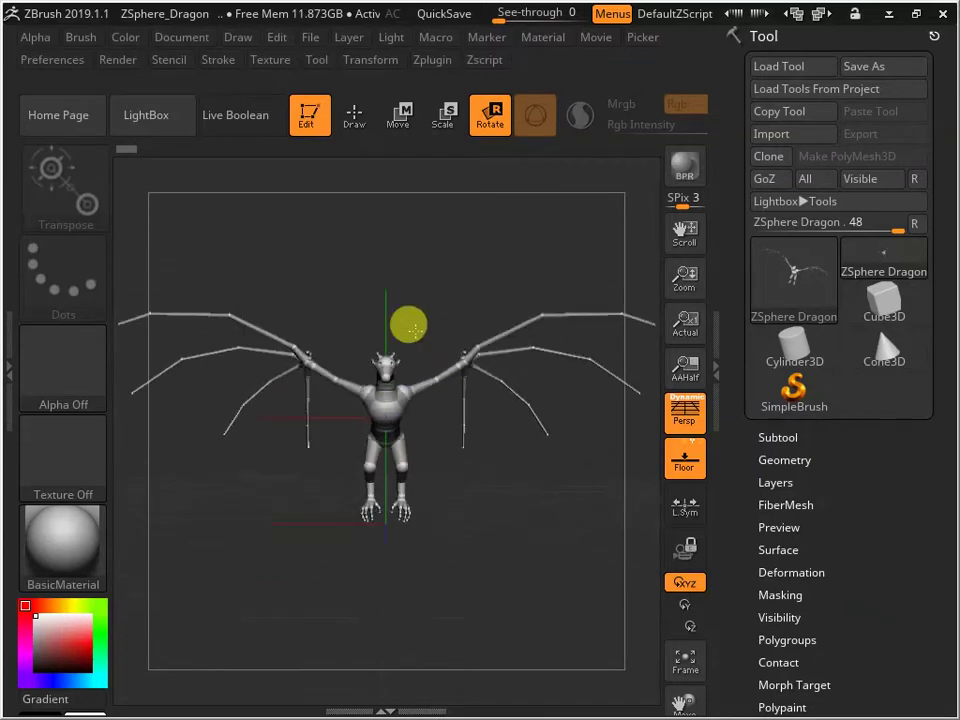
pyautogui.moveTo(403, 425); pyautogui.dragTo(420, 178)
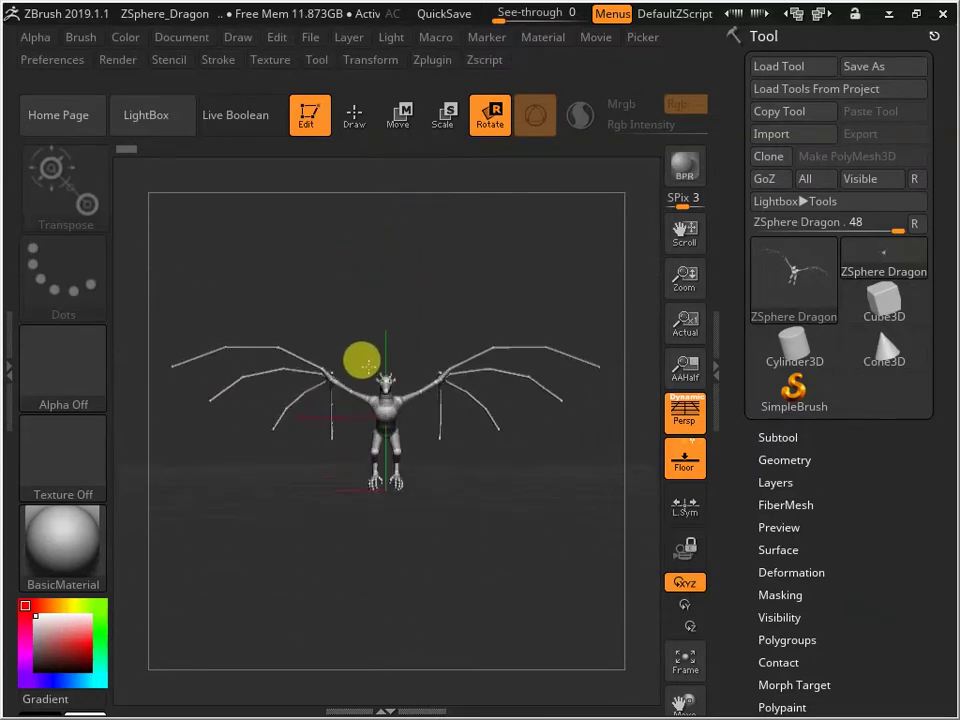
pyautogui.moveTo(449, 279); pyautogui.dragTo(343, 258)
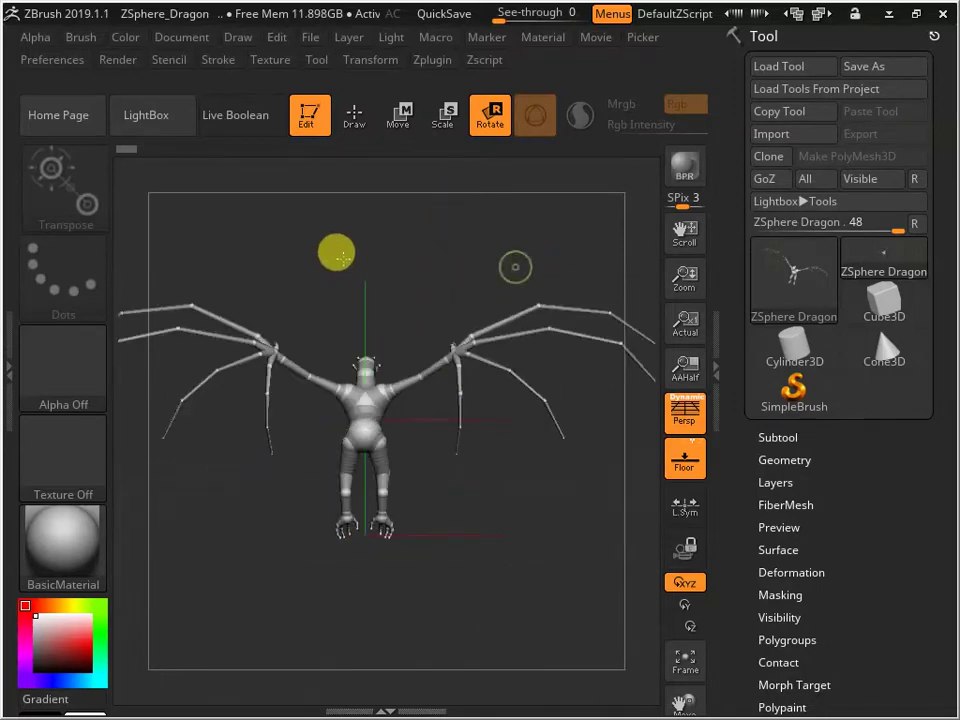
pyautogui.moveTo(406, 267); pyautogui.dragTo(606, 337)
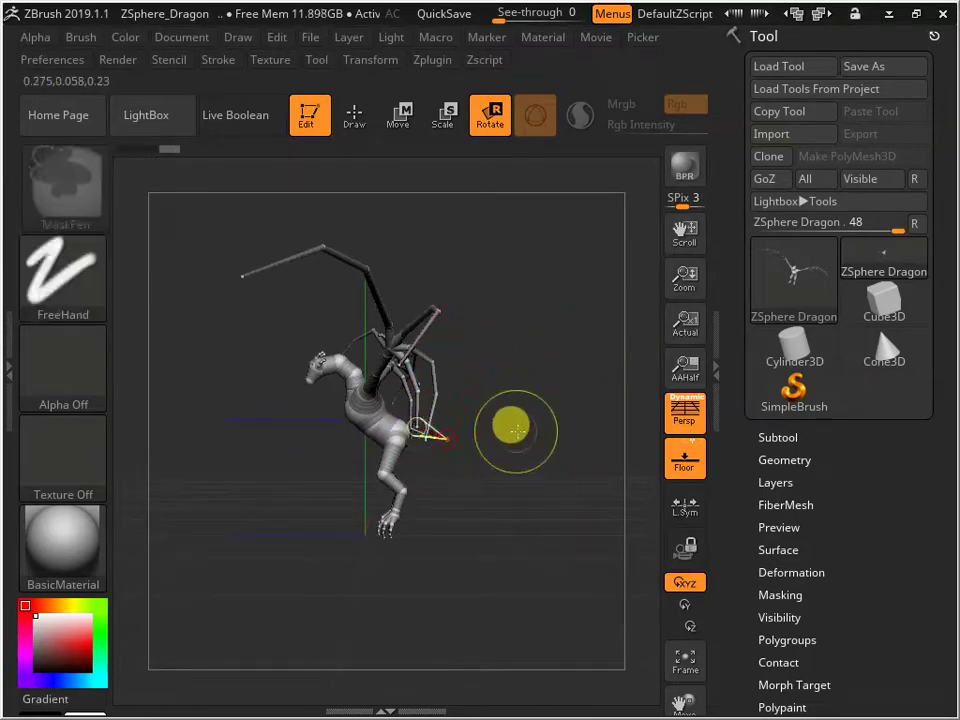
# - Switch the floor grid and perspective distortion off and on again to compare how the dragon is displayed
pyautogui.click(686, 458)
pyautogui.click(688, 458)
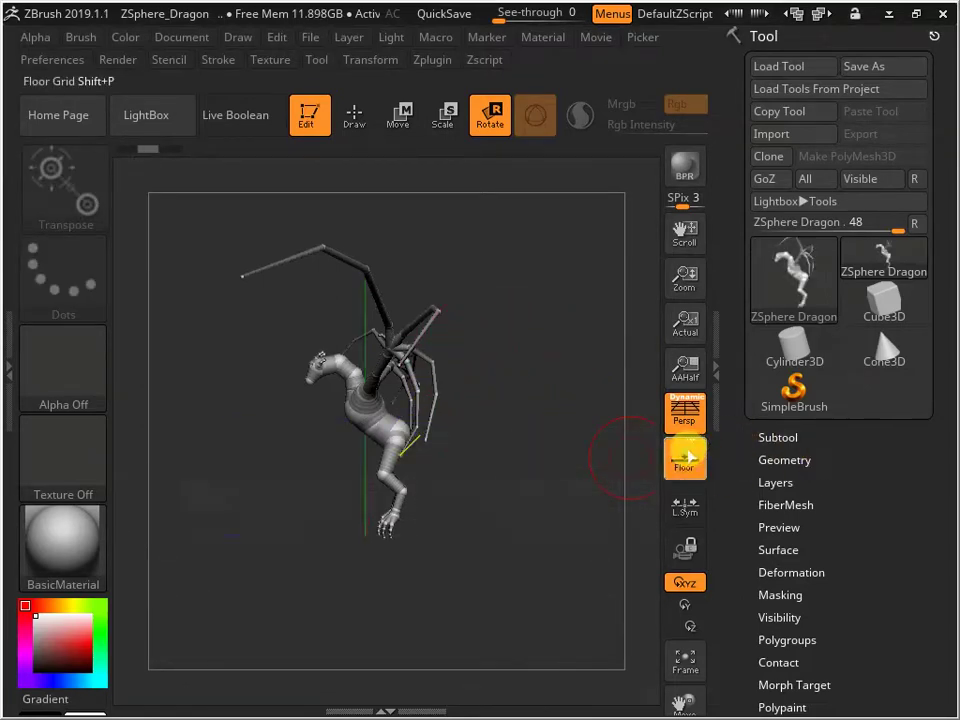
pyautogui.click(688, 456)
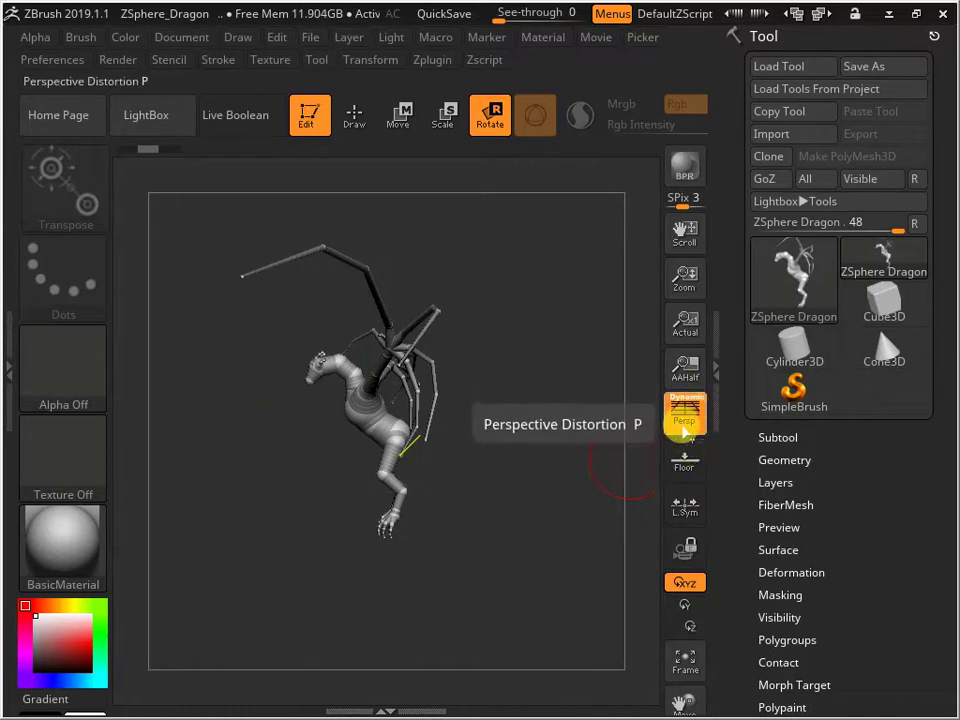
pyautogui.click(684, 417)
pyautogui.click(684, 417)
pyautogui.click(686, 418)
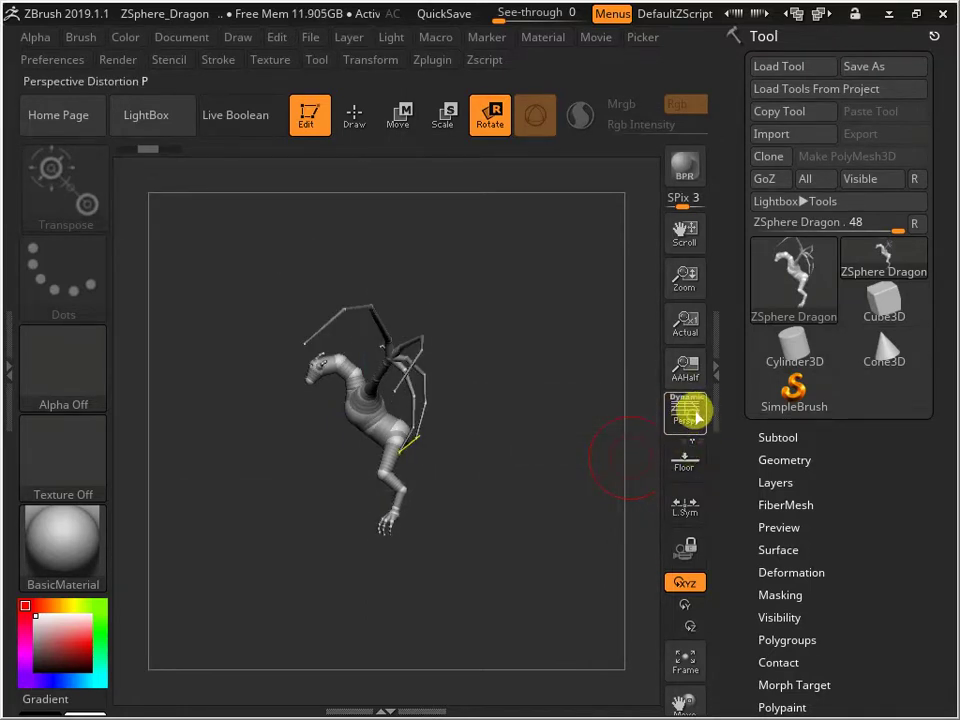
pyautogui.click(688, 412)
pyautogui.moveTo(565, 468); pyautogui.dragTo(662, 455)
pyautogui.click(698, 465)
pyautogui.moveTo(467, 489); pyautogui.dragTo(544, 521)
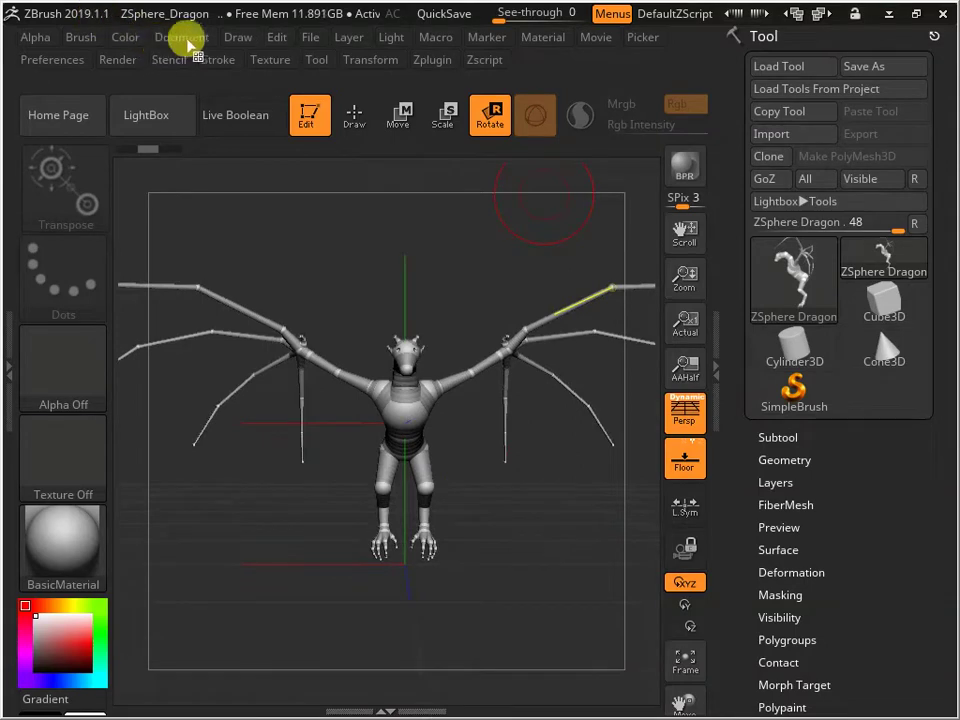
# - Create a new document without saving the changes to the current one
pyautogui.click(190, 40)
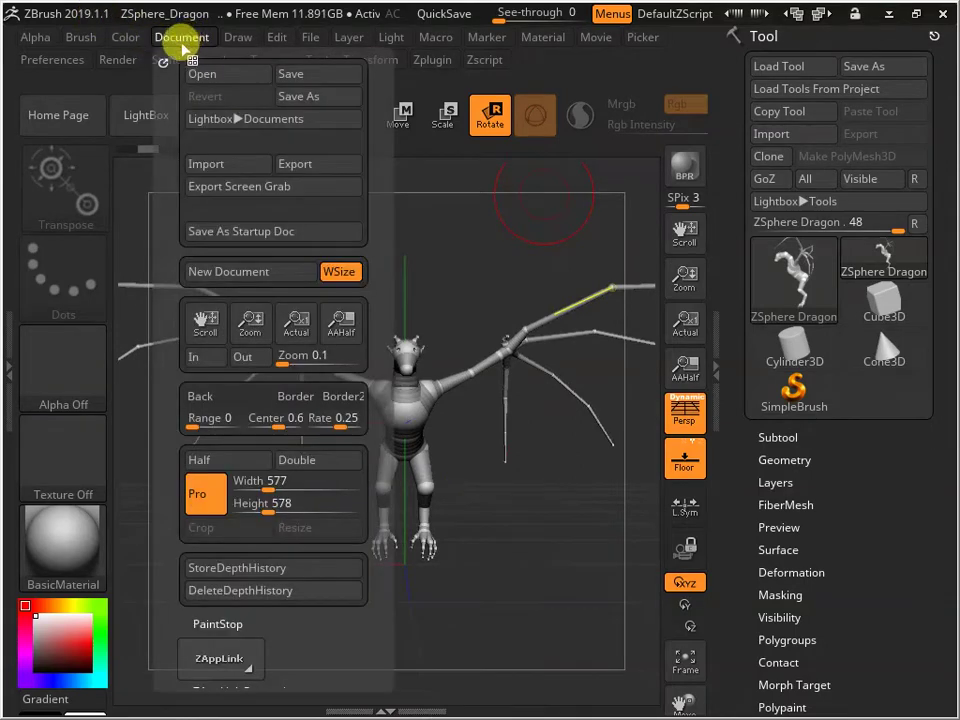
pyautogui.click(275, 274)
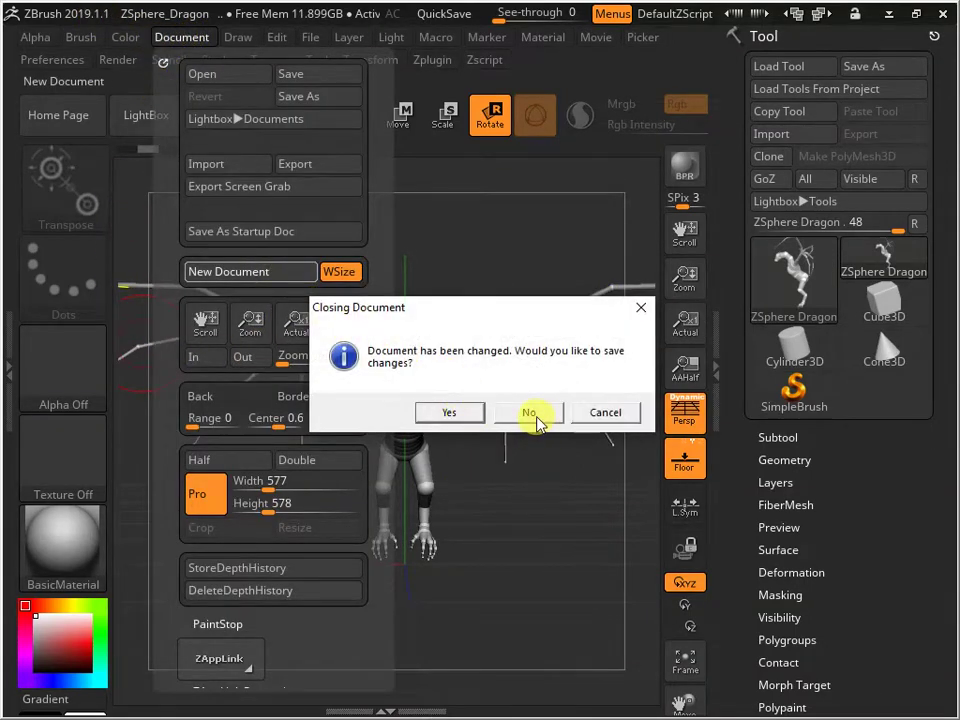
pyautogui.click(536, 418)
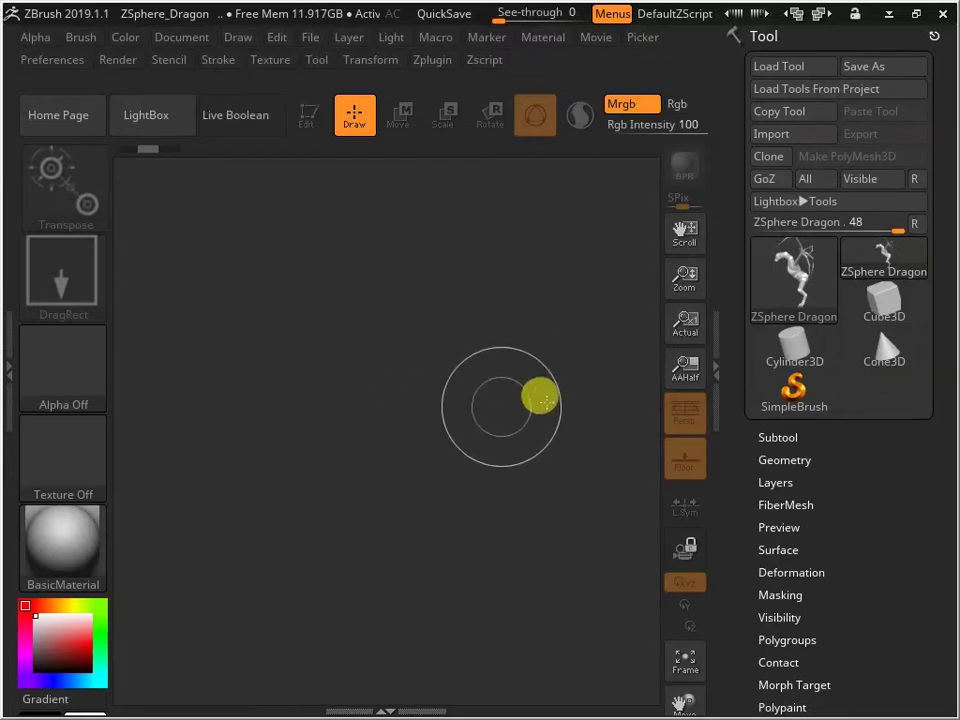
# - Choose the Sphere3D primitive as the current tool in place of the dragon
pyautogui.click(797, 274)
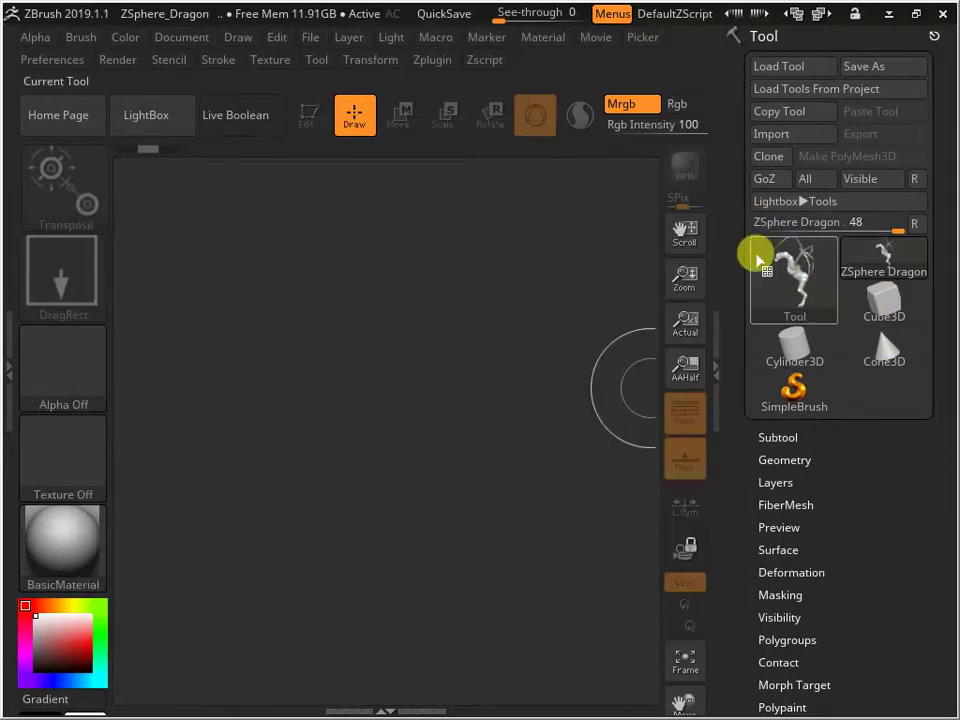
pyautogui.click(797, 290)
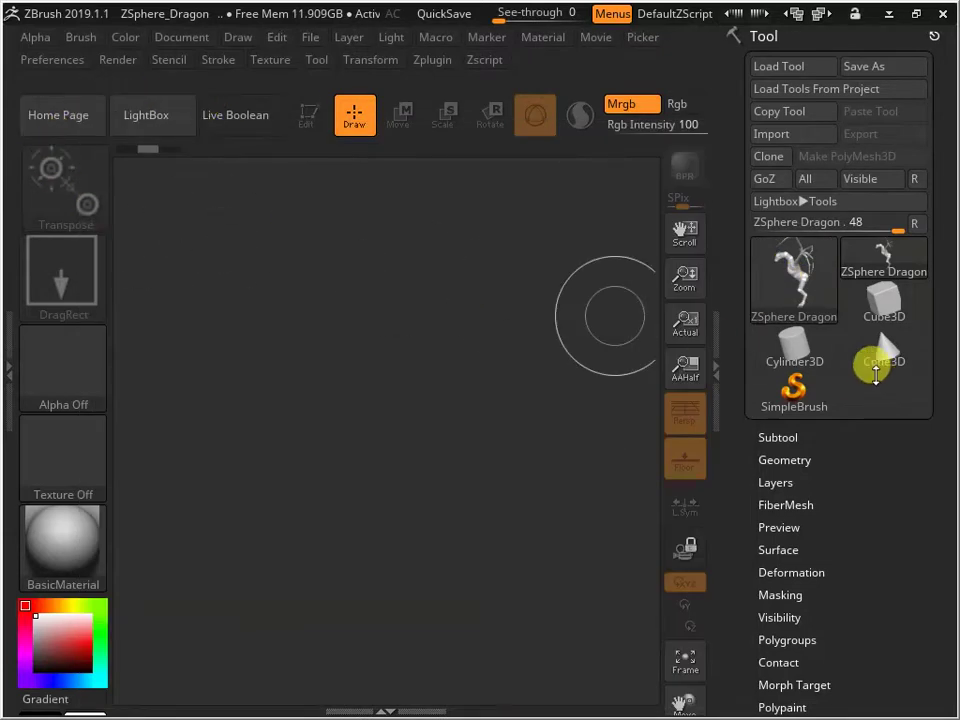
pyautogui.click(800, 280)
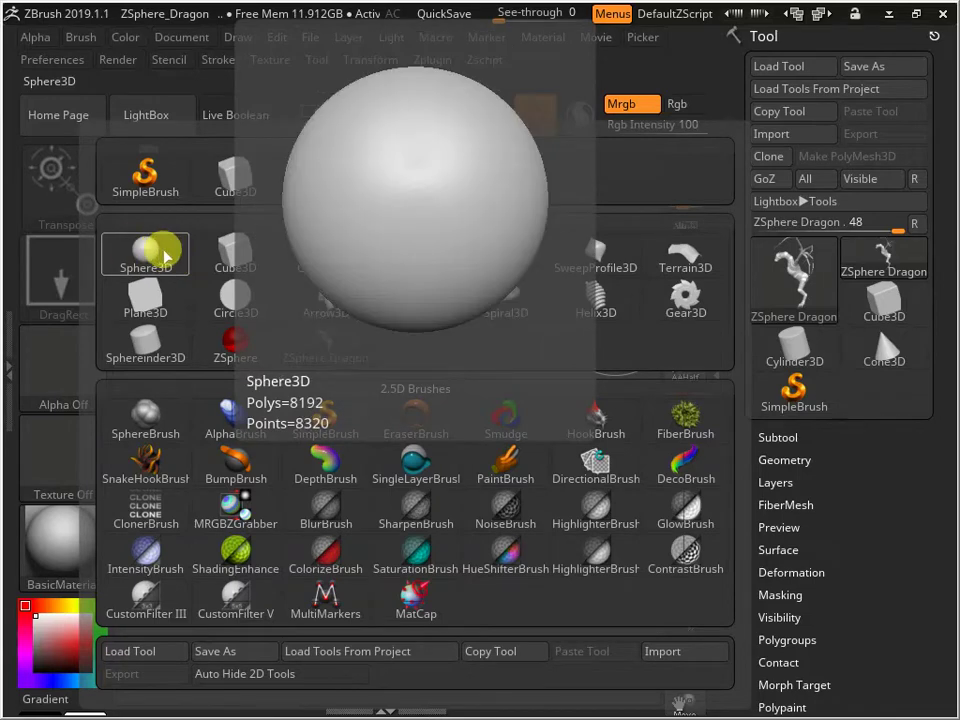
pyautogui.click(153, 257)
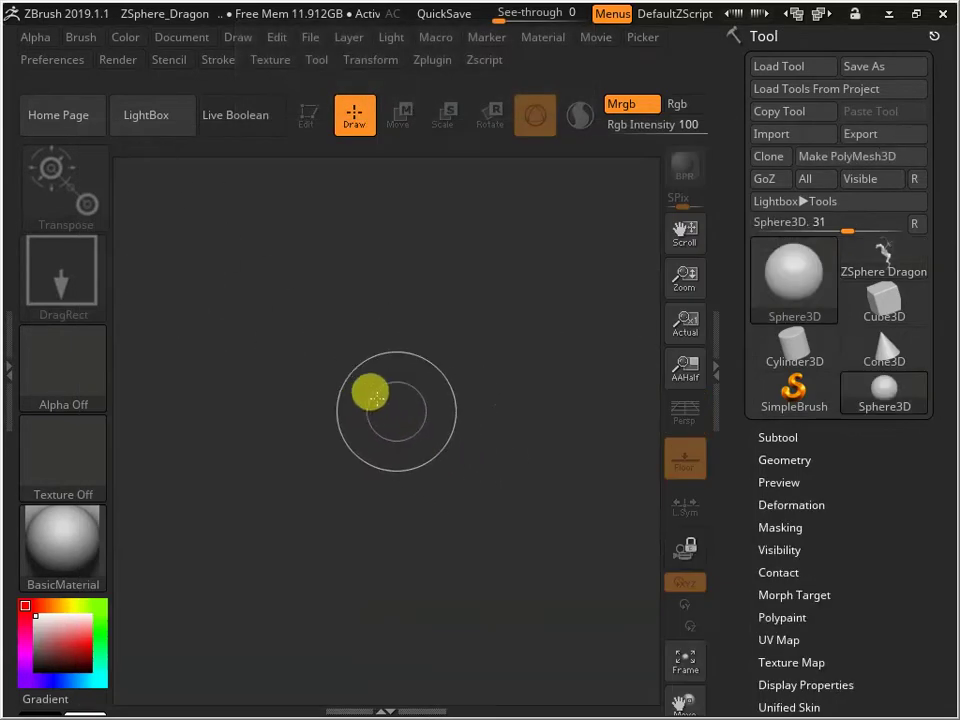
# - Draw a large sphere on the canvas with two small spheres on its upper sides and a medium one over its lower part
pyautogui.moveTo(391, 354)
pyautogui.mouseDown()
pyautogui.moveTo(384, 484)
pyautogui.moveTo(366, 499)
pyautogui.moveTo(366, 520)
pyautogui.mouseUp()
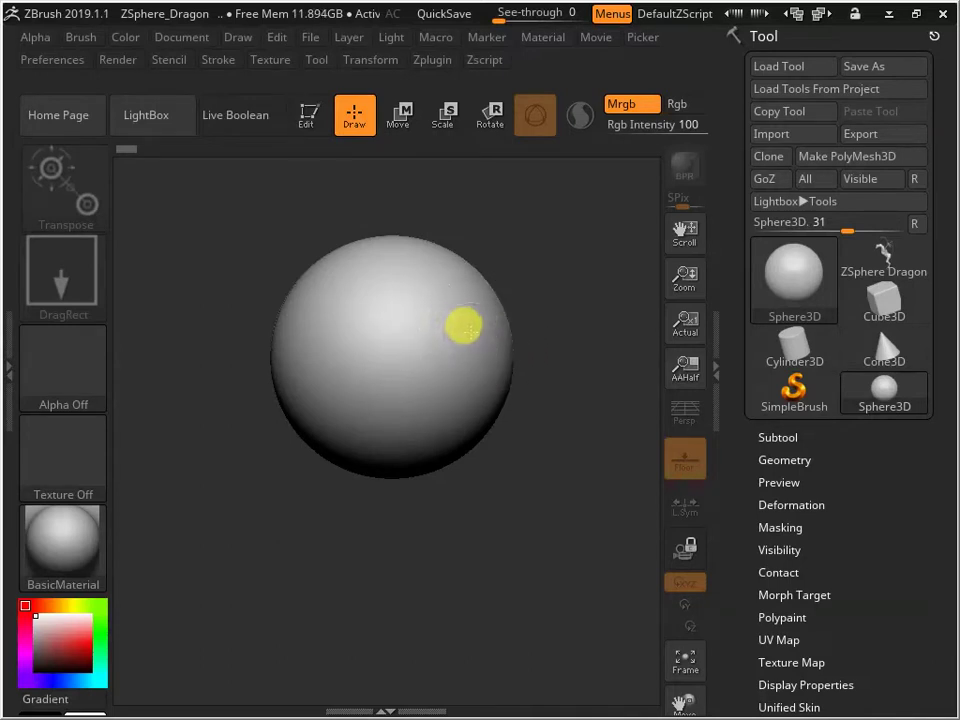
pyautogui.moveTo(463, 326); pyautogui.dragTo(474, 385)
pyautogui.moveTo(328, 315); pyautogui.dragTo(294, 381)
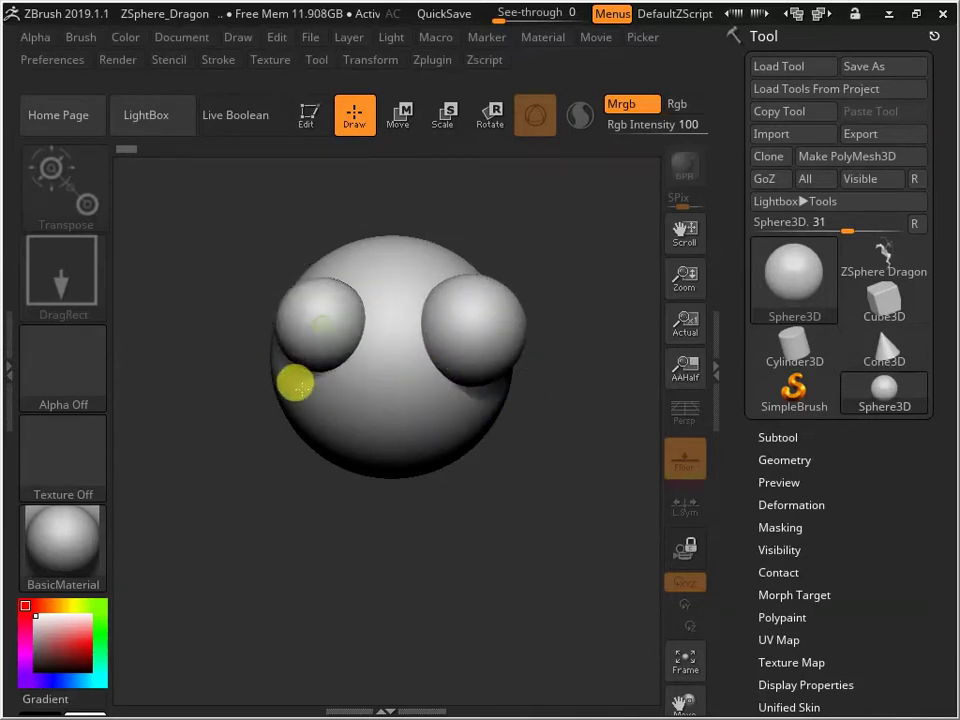
pyautogui.moveTo(388, 443); pyautogui.dragTo(366, 549)
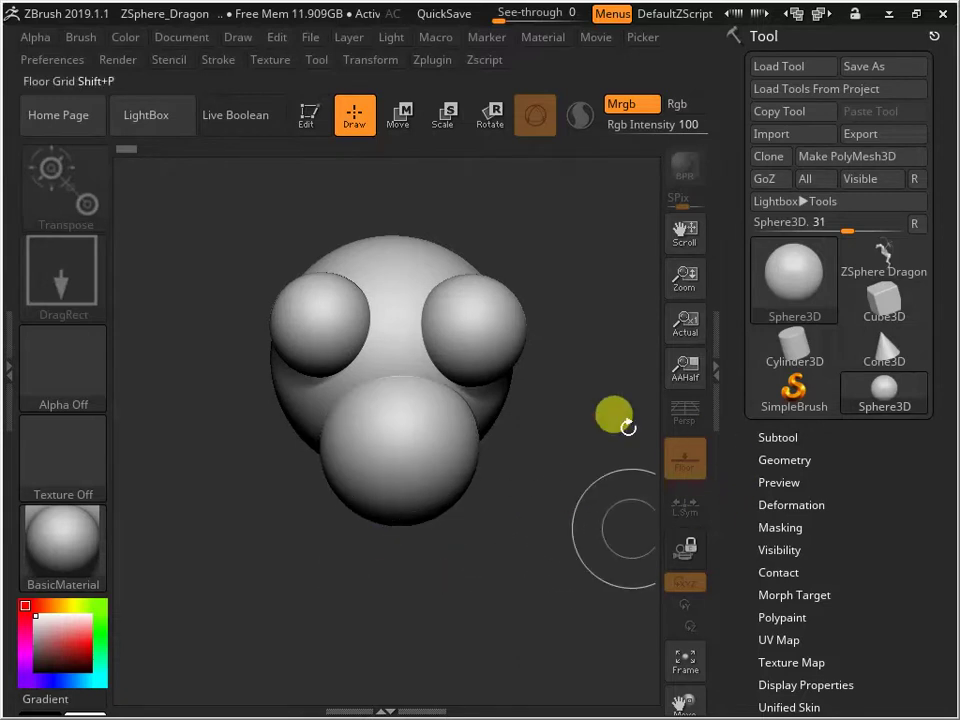
# - Undo all the spheres drawn on the canvas
pyautogui.press('ctrl')
pyautogui.hotkey('ctrl', 'z')
pyautogui.hotkey('ctrl', 'z')
pyautogui.hotkey('ctrl', 'z')
pyautogui.hotkey('ctrl', 'z')
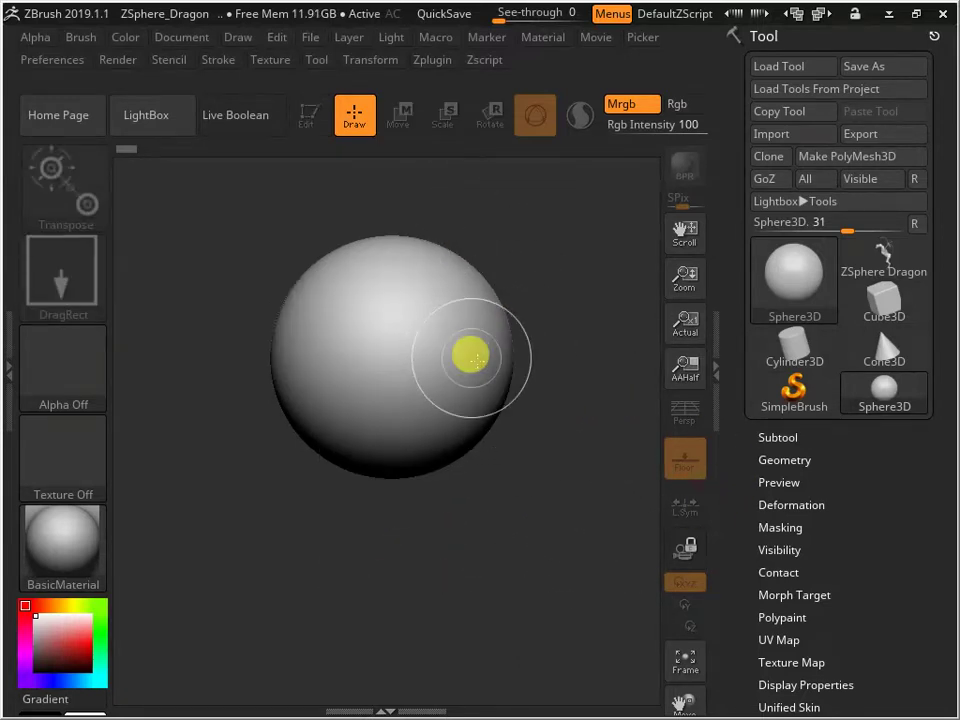
pyautogui.hotkey('ctrl', 'z')
# - Draw a single sphere in the middle of the canvas and turn on Edit mode for it
pyautogui.moveTo(402, 357); pyautogui.dragTo(446, 540)
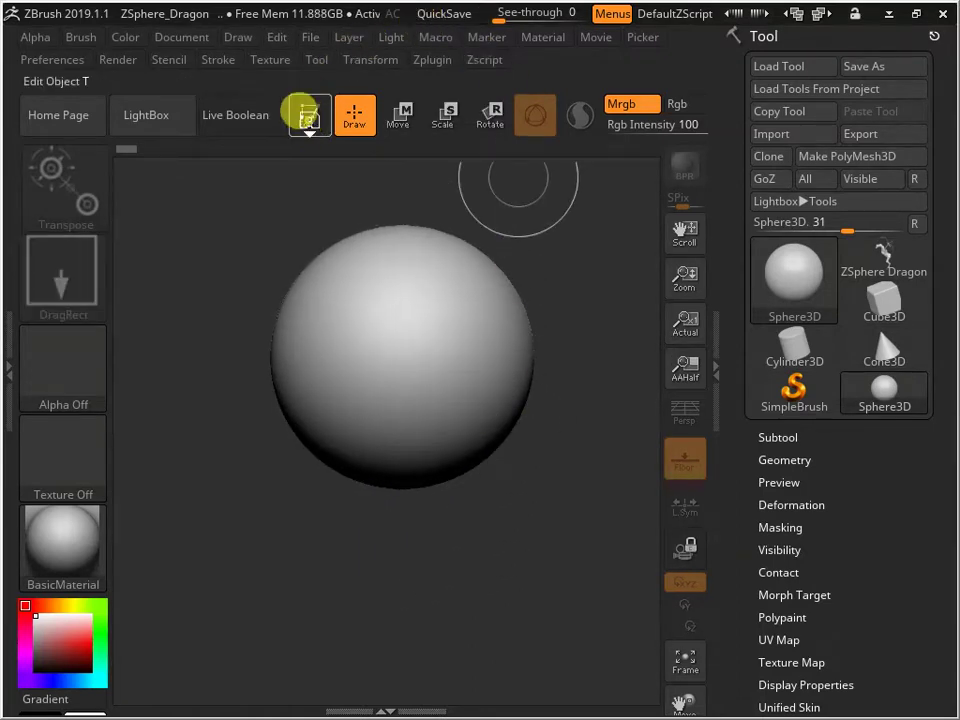
pyautogui.click(307, 115)
pyautogui.moveTo(542, 411)
pyautogui.keyDown('alt'); pyautogui.mouseDown()
pyautogui.moveTo(540, 444)
pyautogui.moveTo(459, 292)
pyautogui.moveTo(439, 407)
pyautogui.moveTo(392, 542)
pyautogui.moveTo(481, 413)
pyautogui.mouseUp(); pyautogui.keyUp('alt')
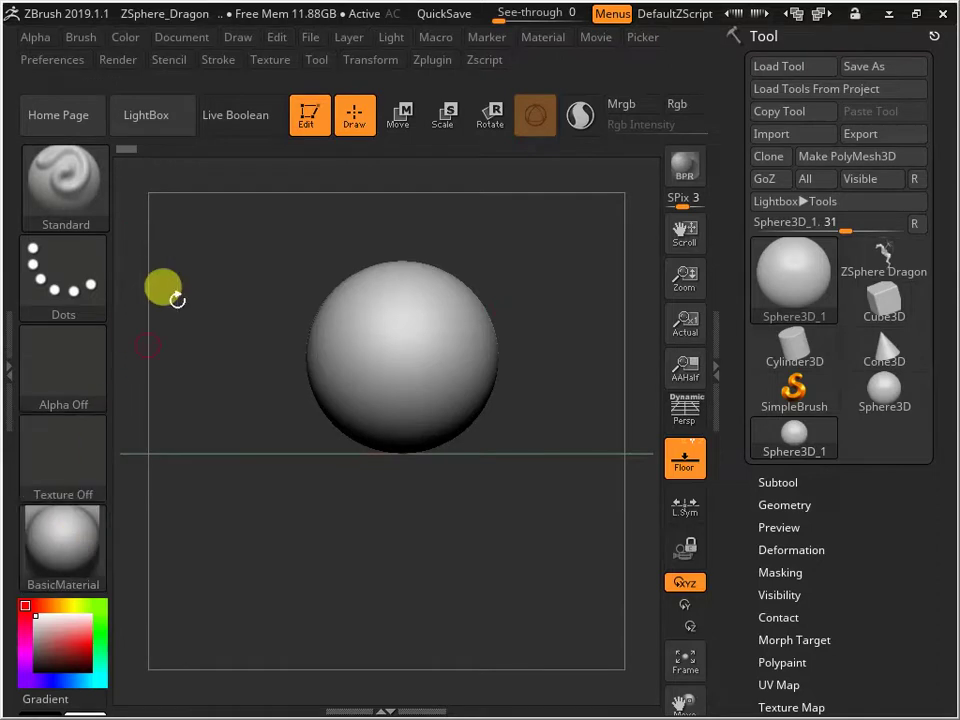
# - Examine the current brush and the available stroke types, including FreeHand and Spray
pyautogui.click(48, 188)
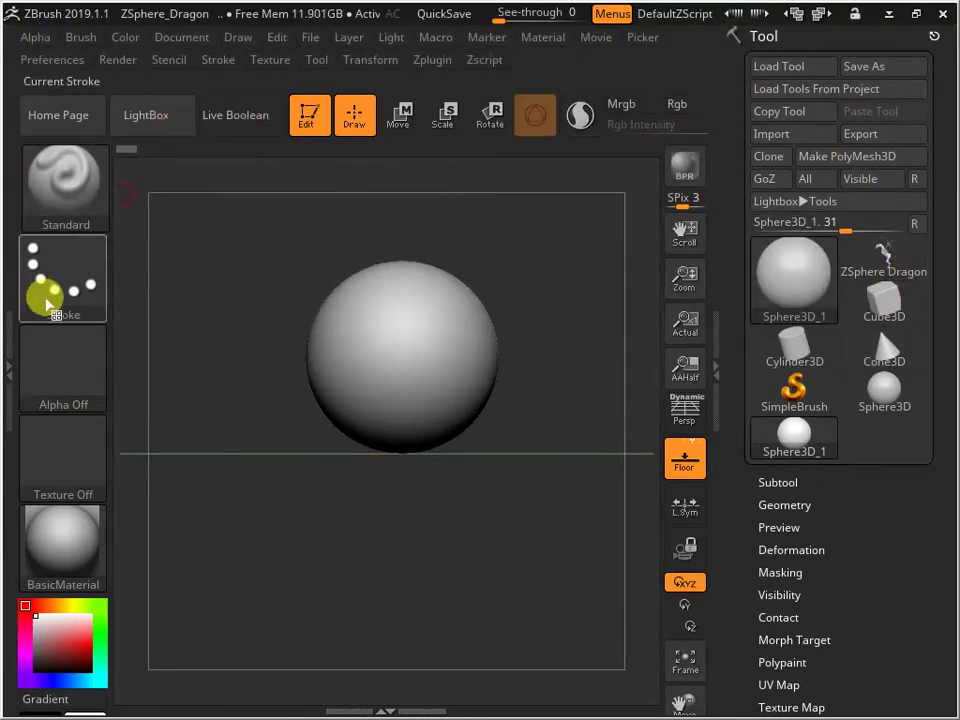
pyautogui.click(60, 298)
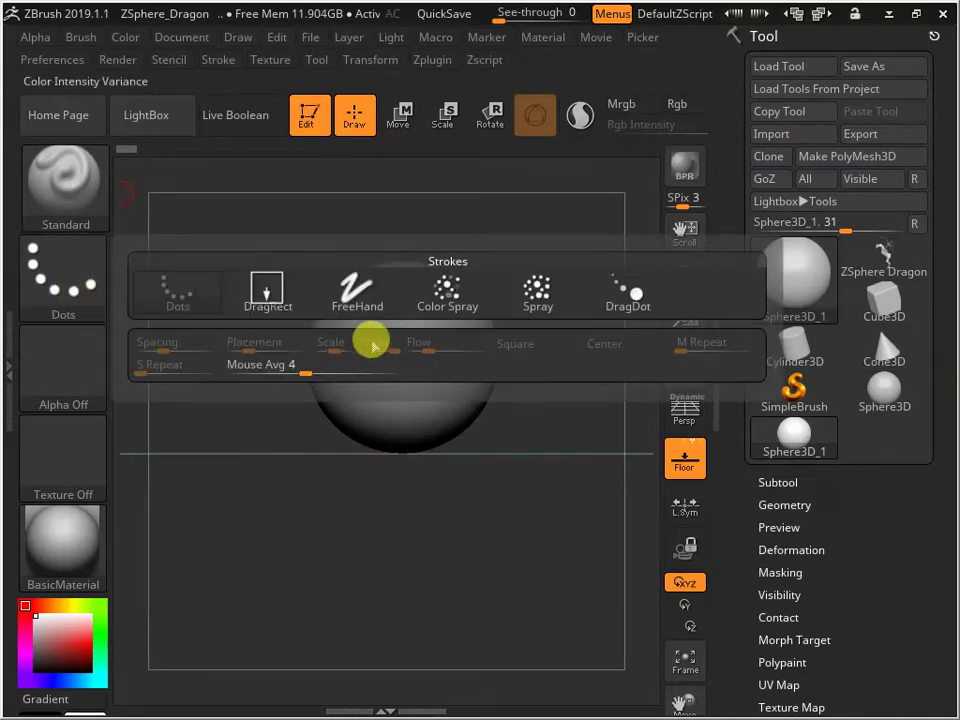
pyautogui.moveTo(368, 300)
pyautogui.moveTo(528, 302)
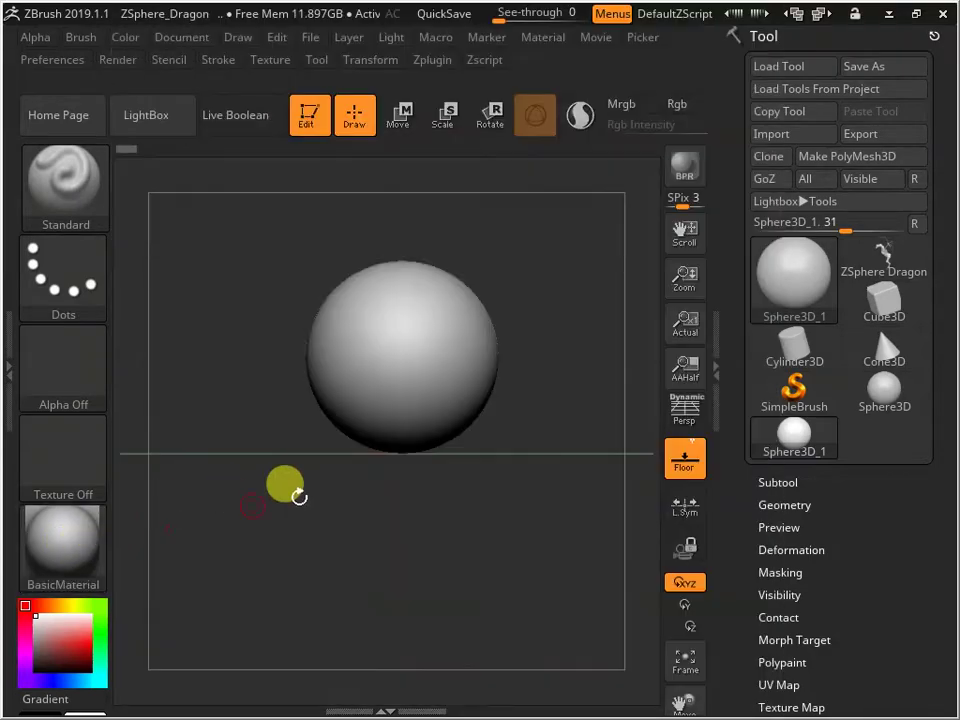
# - Examine the available MatCap and standard materials, keeping BasicMaterial on the sphere
pyautogui.click(52, 530)
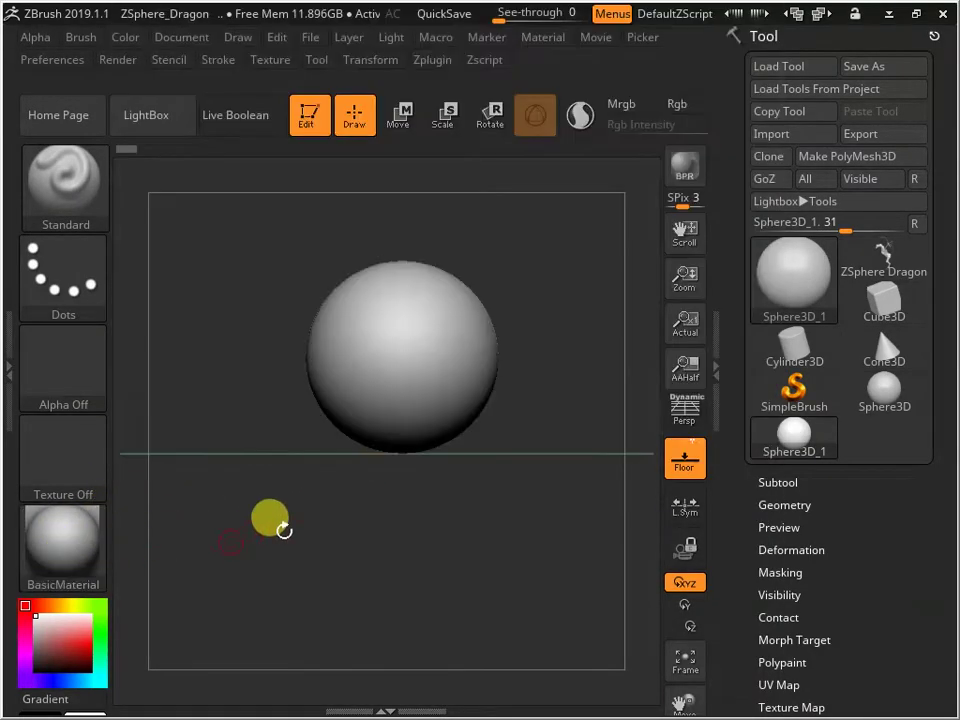
pyautogui.click(60, 535)
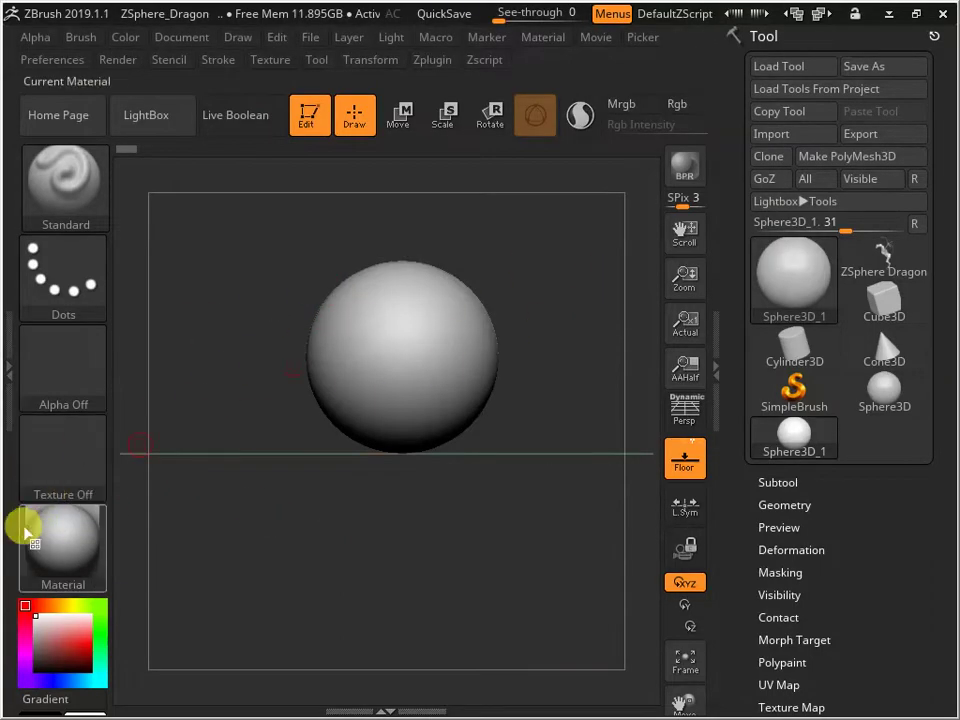
pyautogui.click(64, 530)
pyautogui.click(75, 531)
pyautogui.click(86, 532)
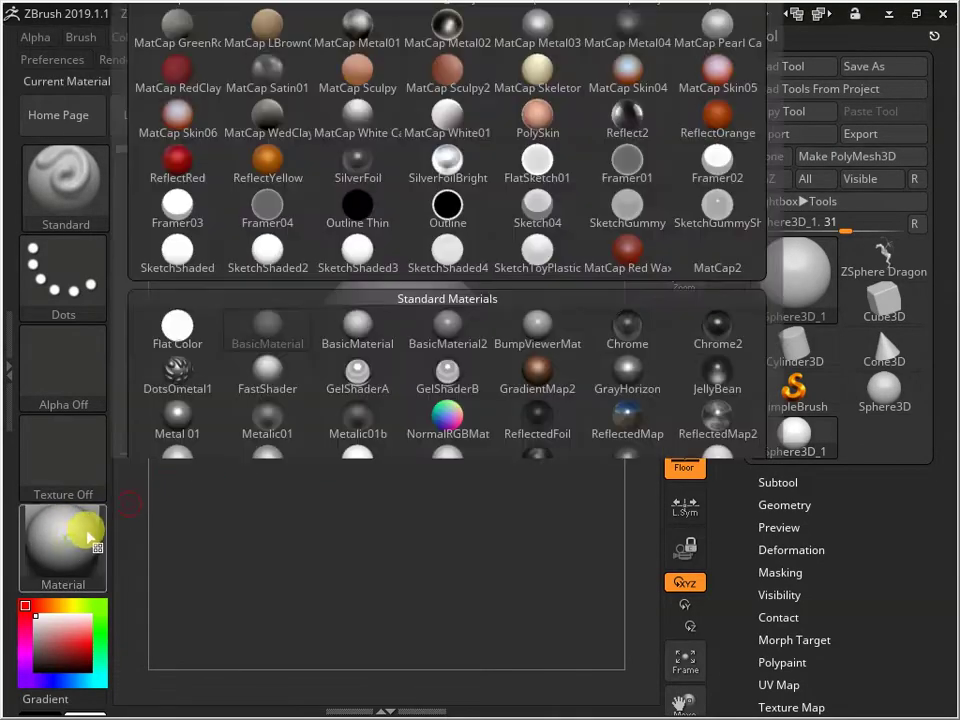
pyautogui.click(52, 540)
pyautogui.click(268, 322)
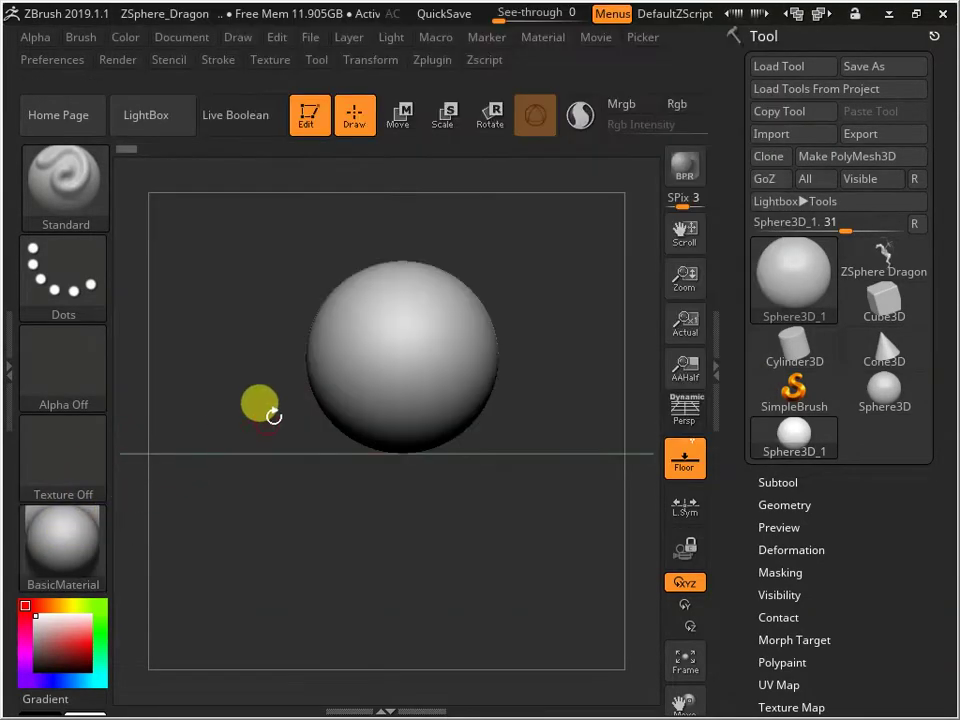
pyautogui.click(47, 553)
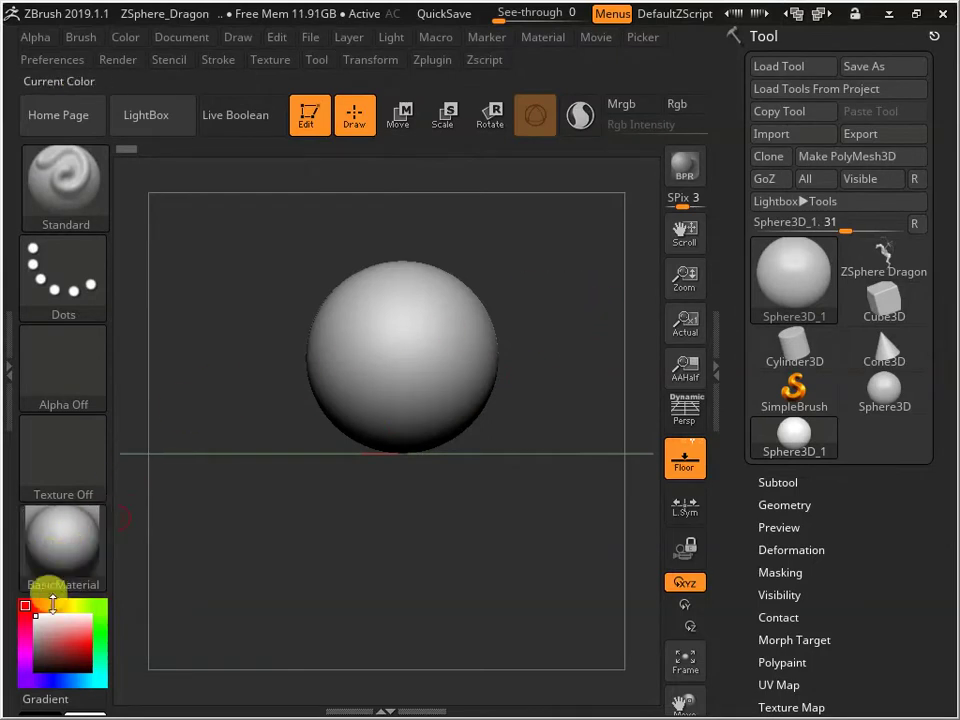
# - Try black and several muted pink tones as the sphere's color
pyautogui.click(35, 668)
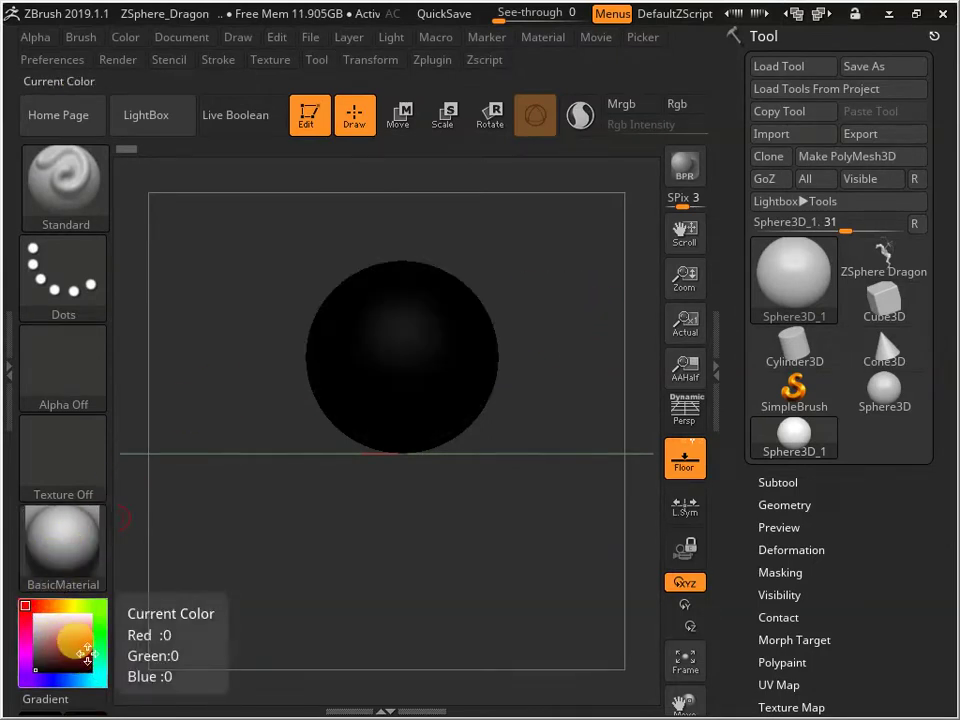
pyautogui.click(63, 640)
pyautogui.moveTo(68, 661)
pyautogui.mouseDown()
pyautogui.moveTo(68, 621)
pyautogui.moveTo(68, 641)
pyautogui.mouseUp()
pyautogui.click(52, 632)
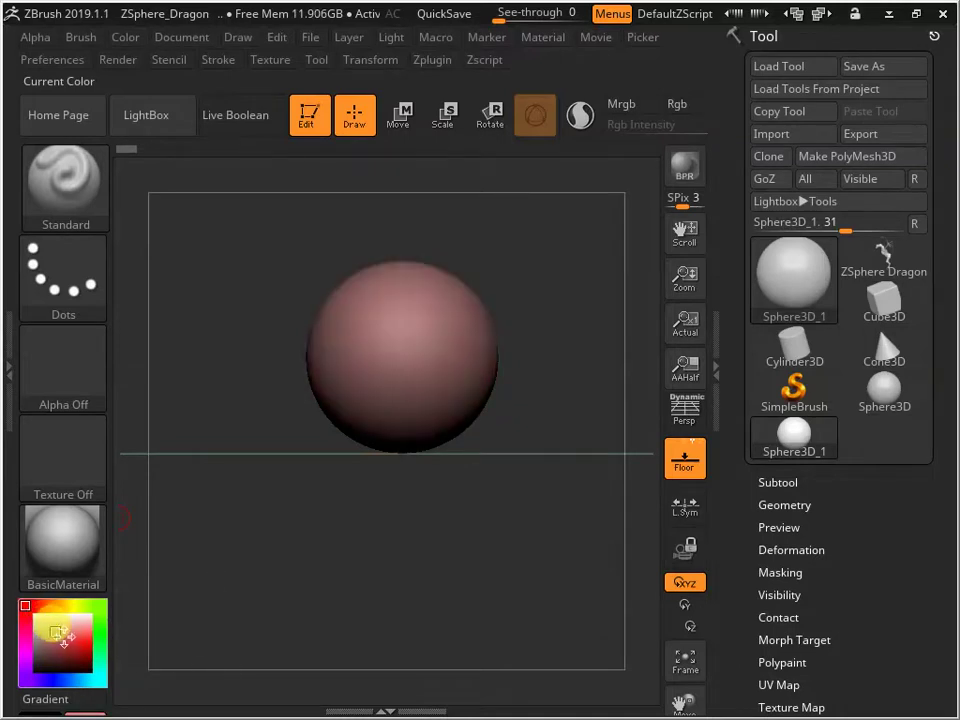
pyautogui.click(44, 628)
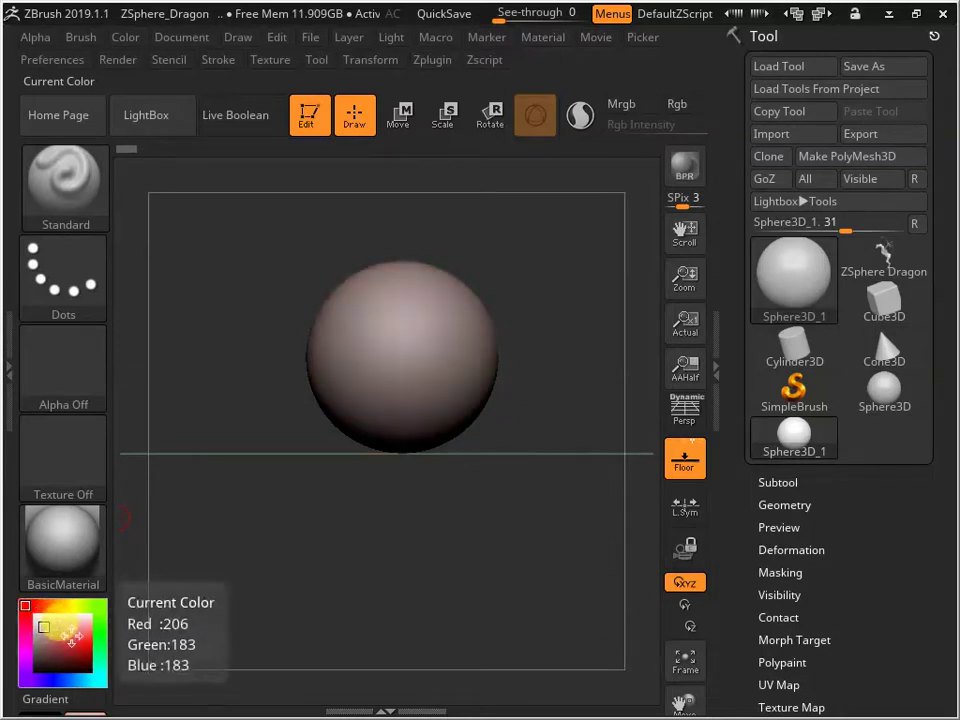
pyautogui.click(71, 634)
pyautogui.click(48, 632)
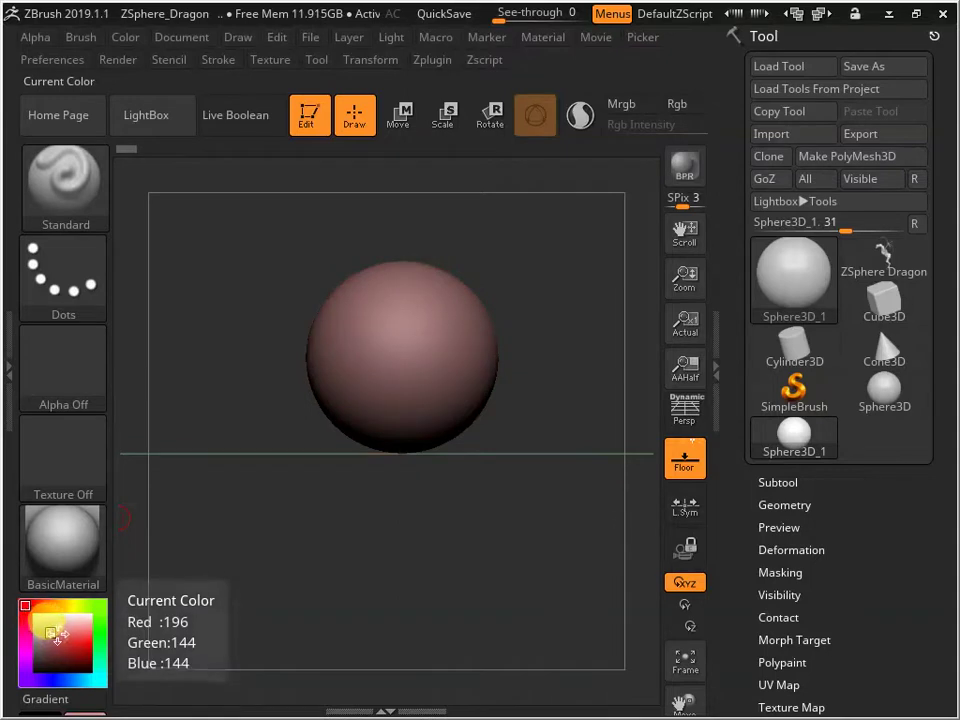
# - Set the sphere's color to a medium reddish brown by shifting the hue to orange-red
pyautogui.click(57, 605)
pyautogui.click(63, 638)
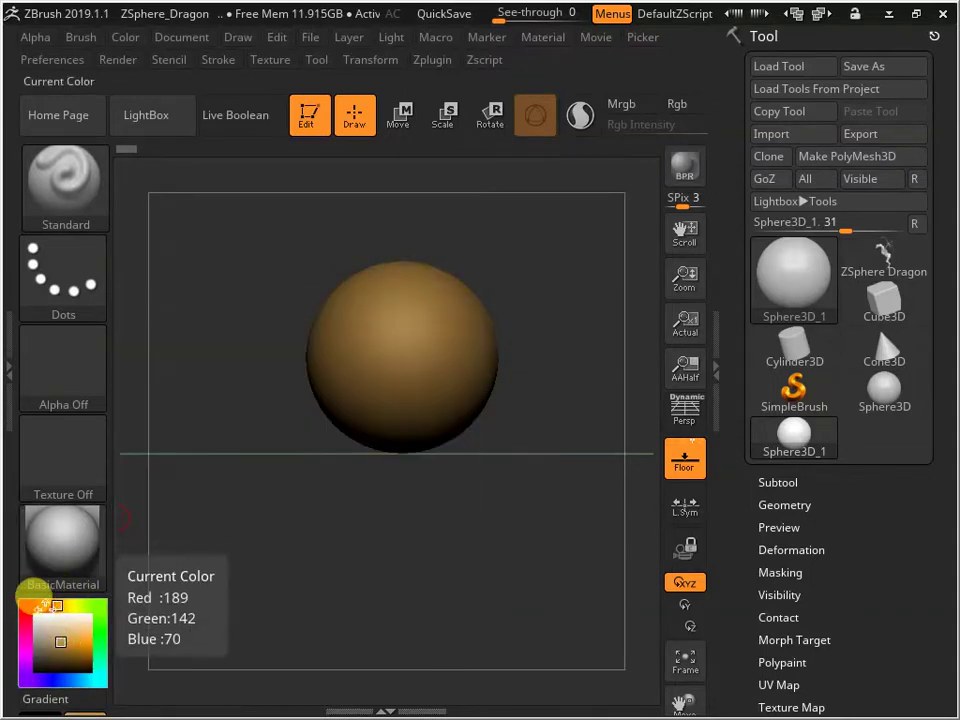
pyautogui.click(42, 606)
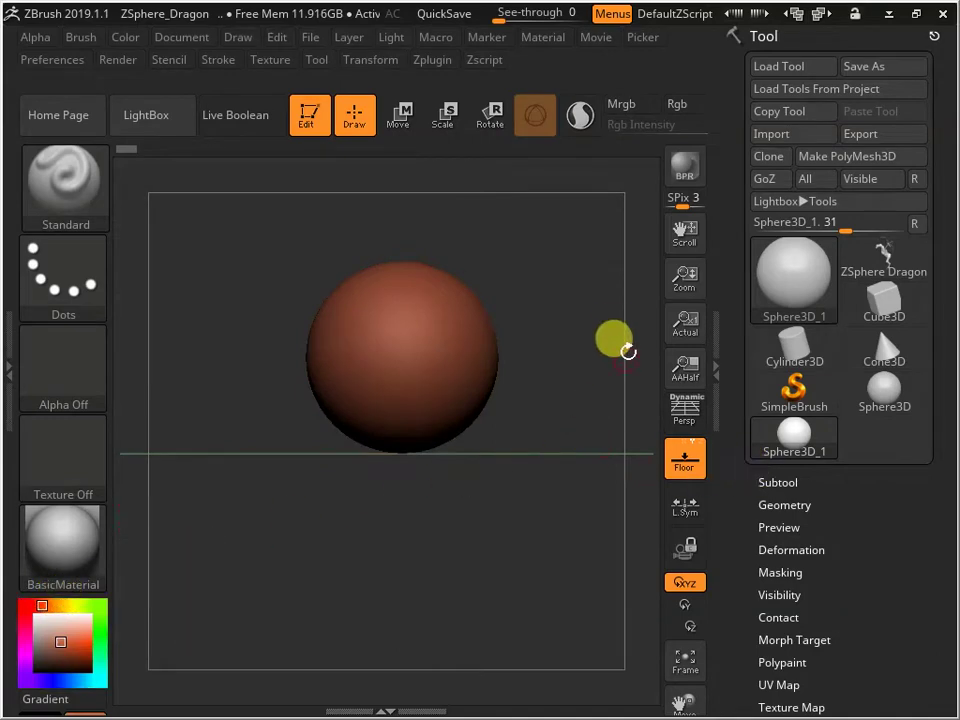
# - Apply the FastShader material to the colored sphere
pyautogui.keyDown('shift'); pyautogui.moveTo(600, 351); pyautogui.dragTo(636, 410); pyautogui.keyUp('shift')
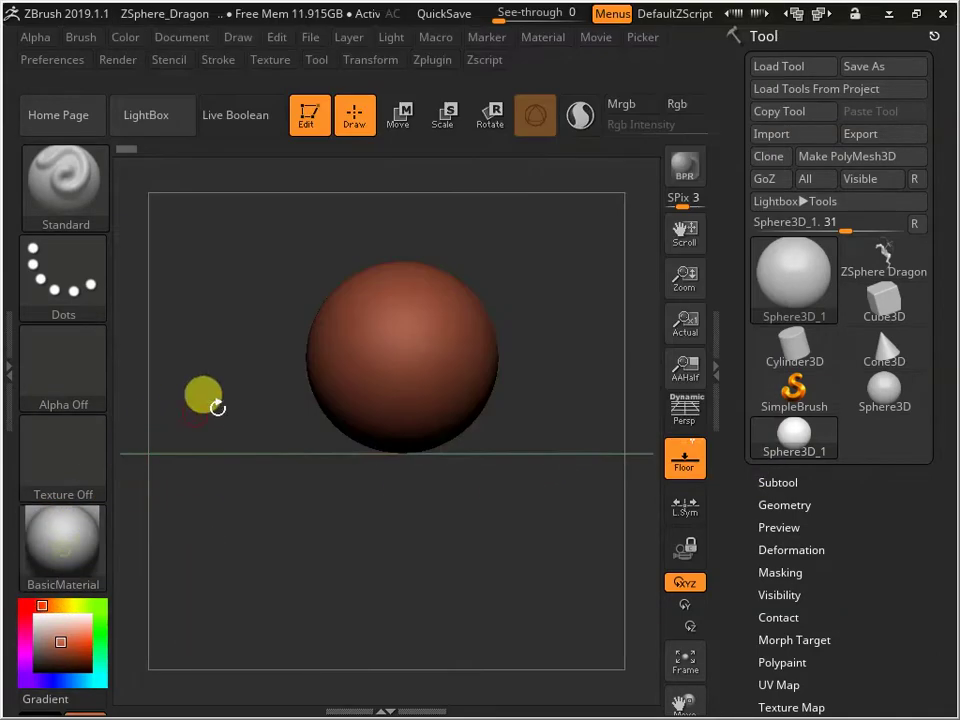
pyautogui.click(72, 553)
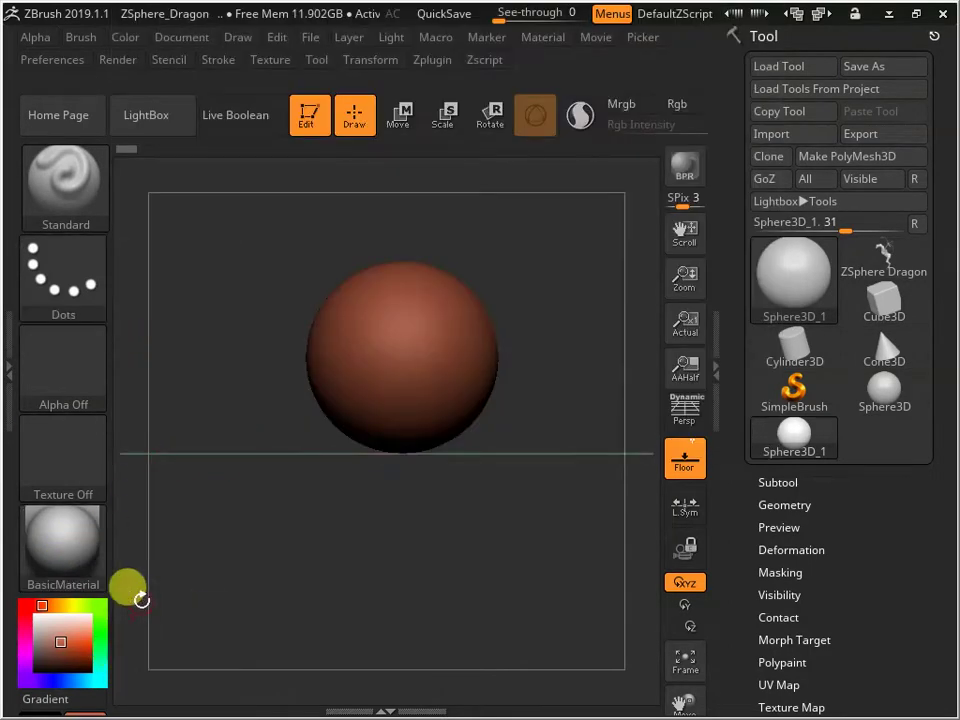
pyautogui.click(90, 553)
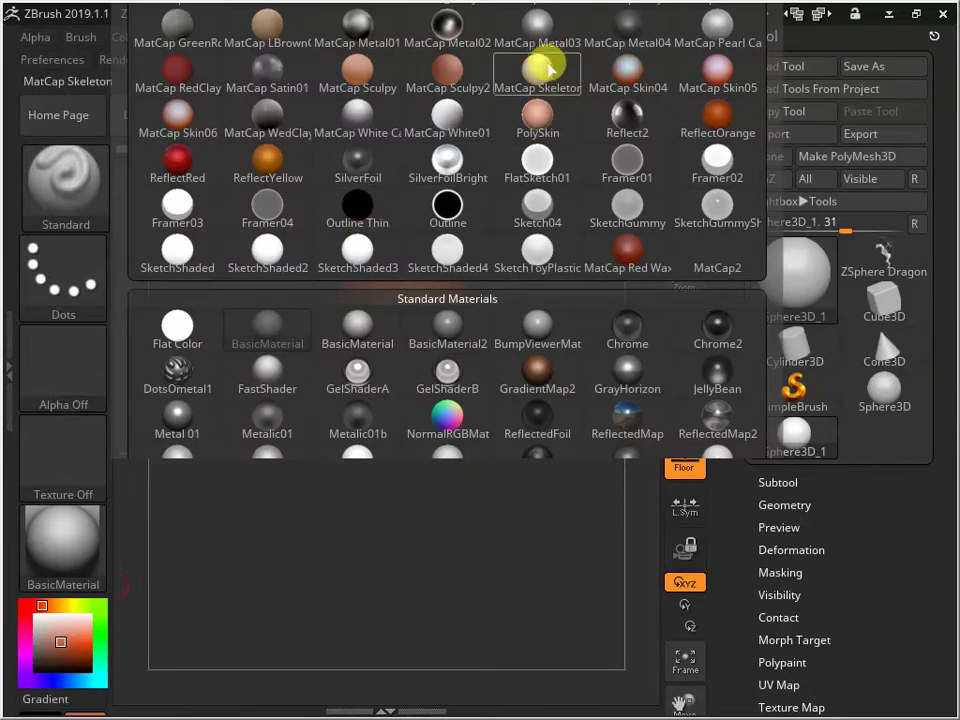
pyautogui.moveTo(537, 130)
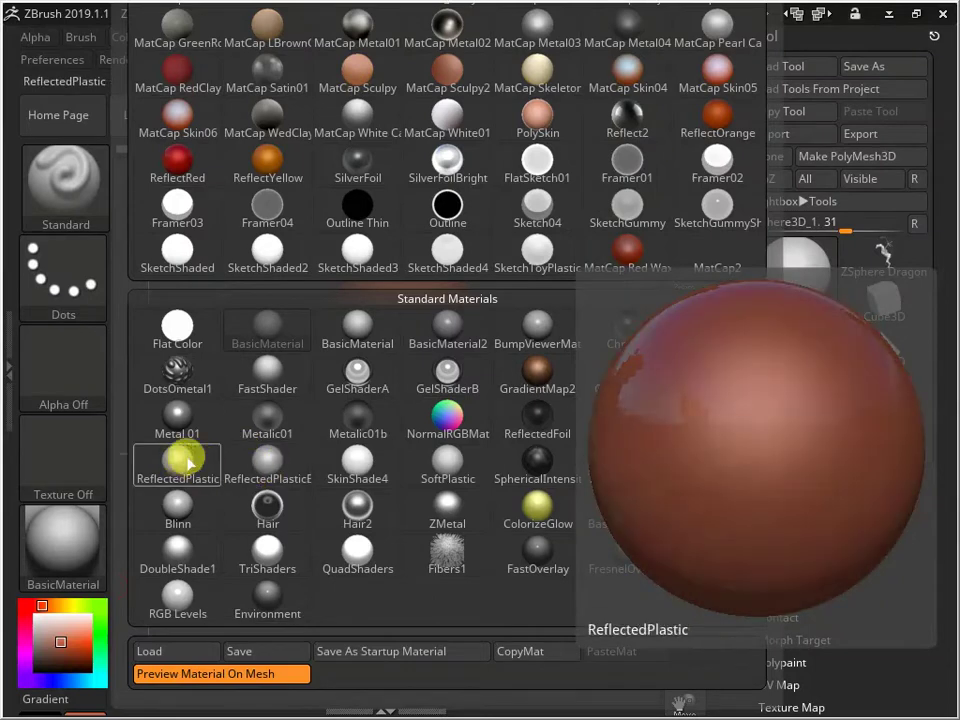
pyautogui.click(250, 370)
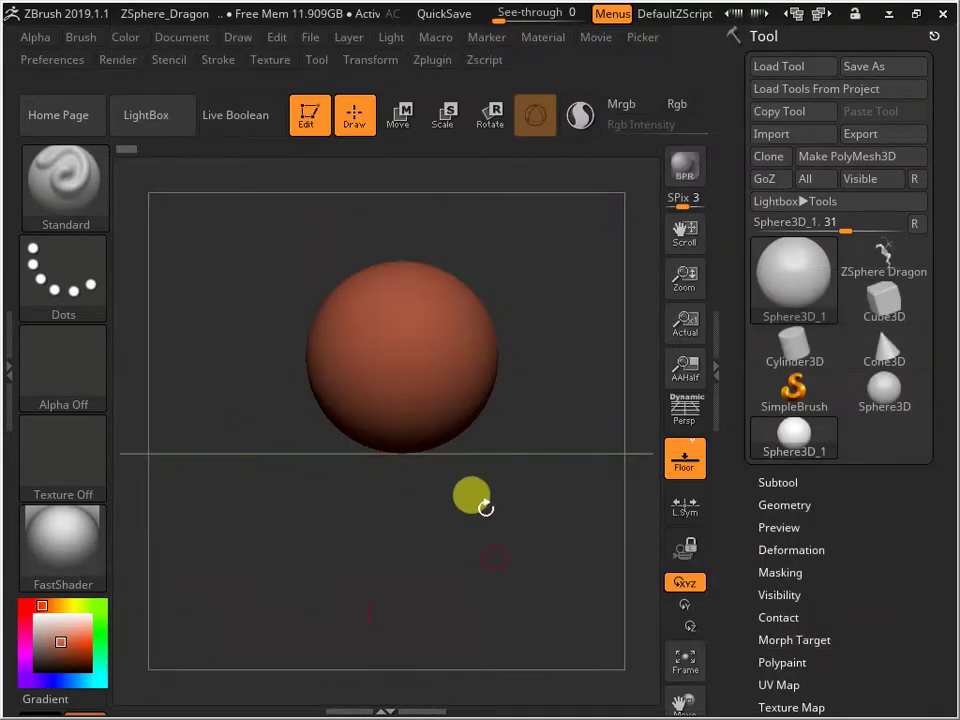
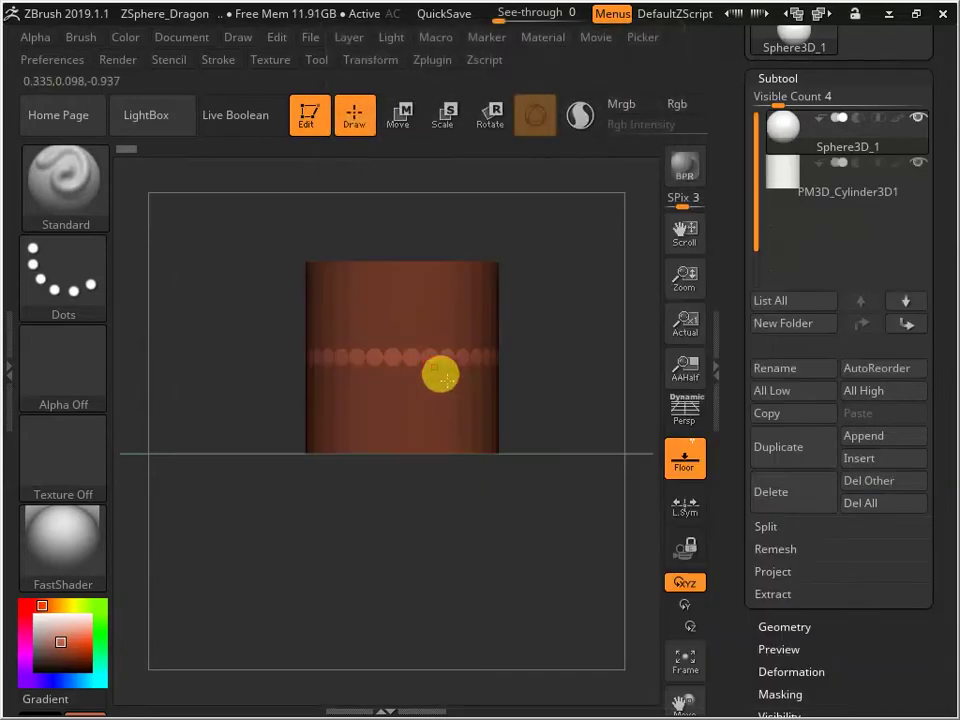
# - Select the PM3D_Cylinder3D1 subtool, shrink it to fit inside the sphere and move it down with the transform gizmo
pyautogui.moveTo(557, 330); pyautogui.dragTo(563, 298)
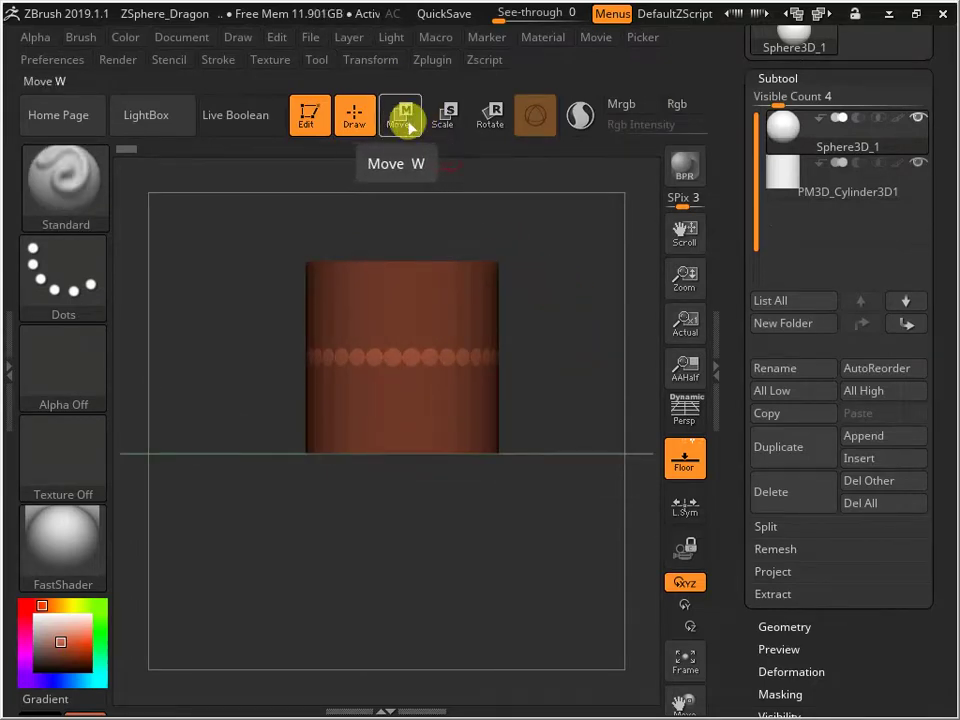
pyautogui.click(411, 109)
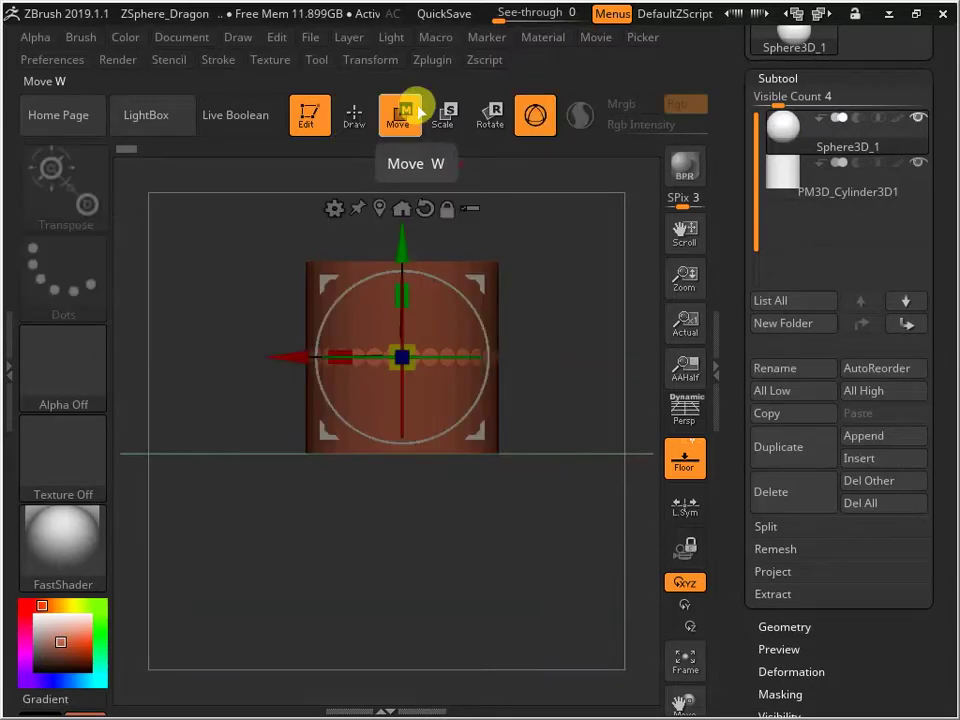
pyautogui.click(446, 113)
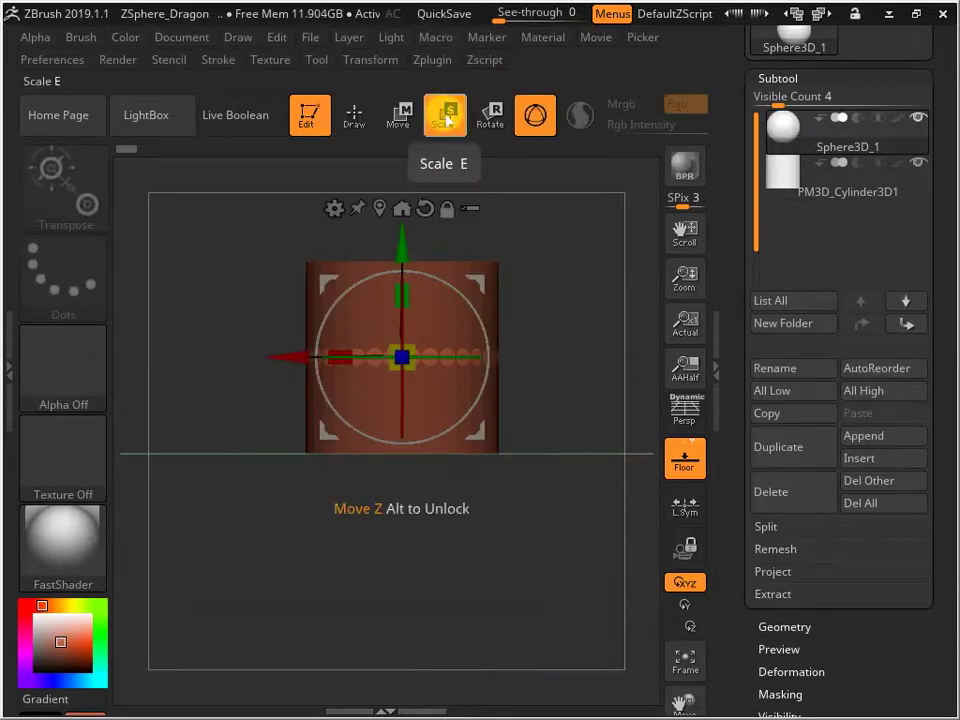
pyautogui.click(406, 112)
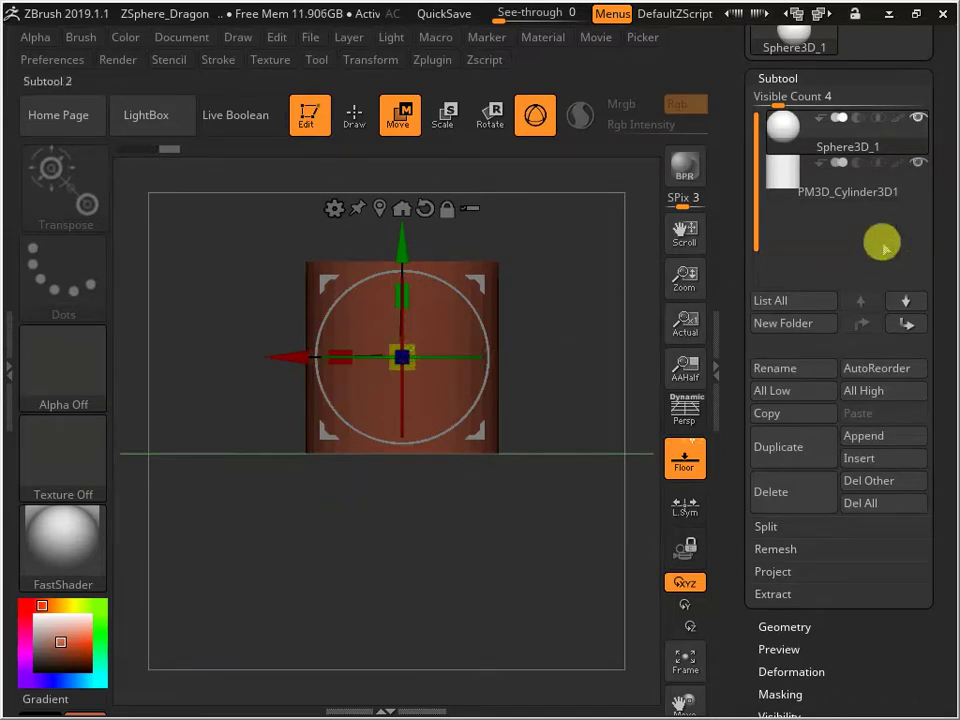
pyautogui.click(791, 187)
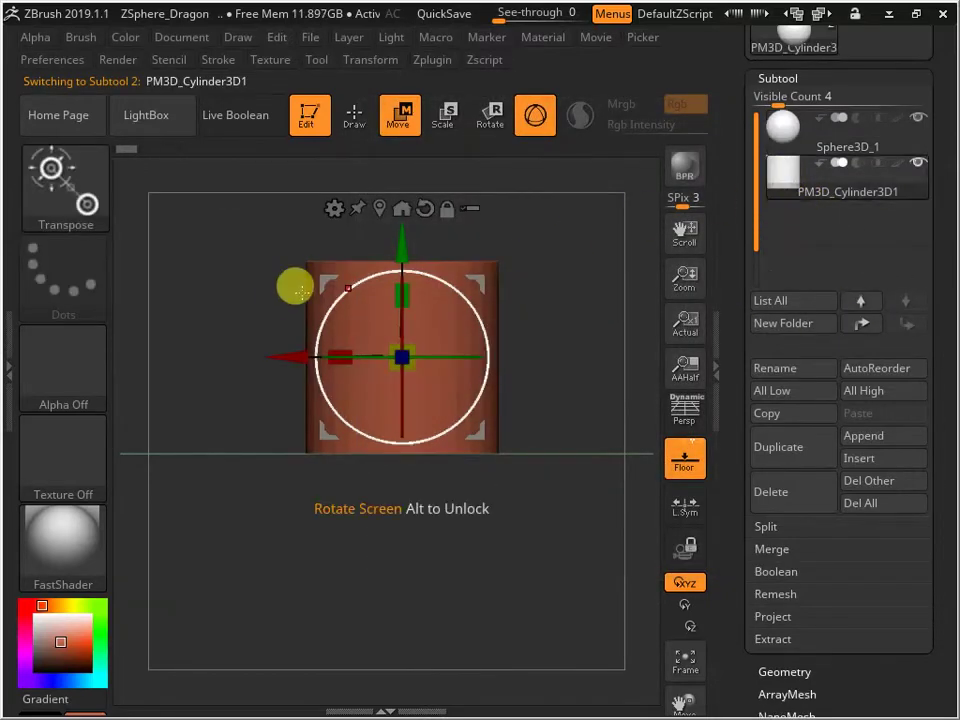
pyautogui.moveTo(404, 341); pyautogui.dragTo(343, 378)
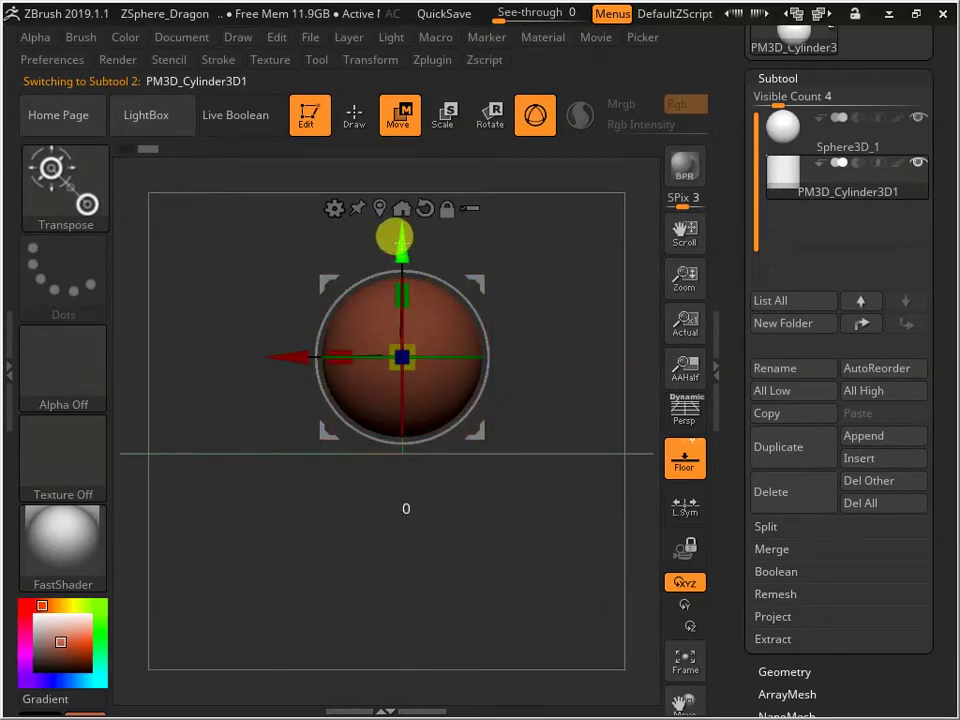
pyautogui.moveTo(394, 236); pyautogui.dragTo(317, 411)
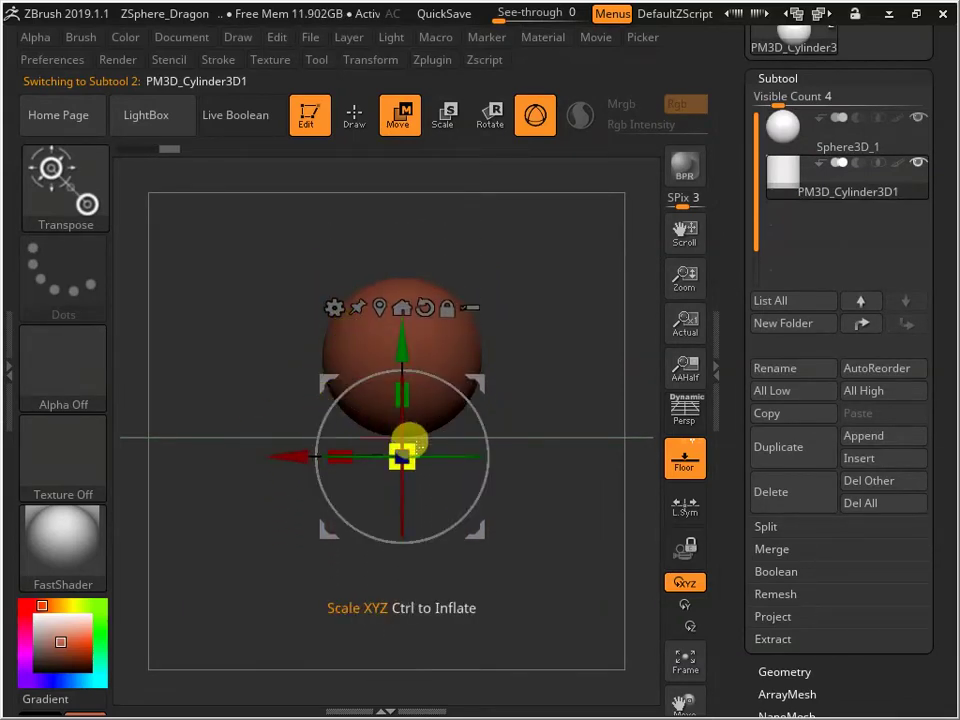
# - Reshape the cylinder into a long thin stick that runs vertically through the sphere and extends well below it
pyautogui.moveTo(407, 440); pyautogui.dragTo(531, 111)
pyautogui.moveTo(399, 396)
pyautogui.mouseDown()
pyautogui.moveTo(412, 378)
pyautogui.moveTo(406, 384)
pyautogui.mouseUp()
pyautogui.moveTo(392, 328); pyautogui.dragTo(398, 336)
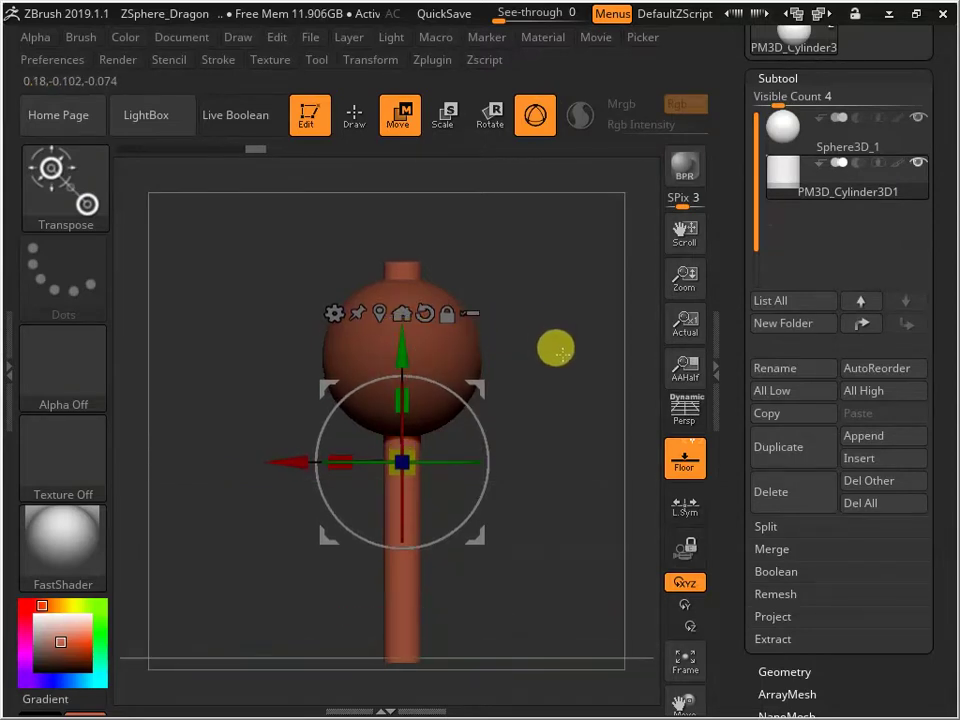
# - Fine-tune the thin cylinder under the sphere, turning it slightly about its vertical axis and shortening it a little
pyautogui.moveTo(557, 350); pyautogui.dragTo(513, 308)
pyautogui.moveTo(522, 388); pyautogui.dragTo(582, 397)
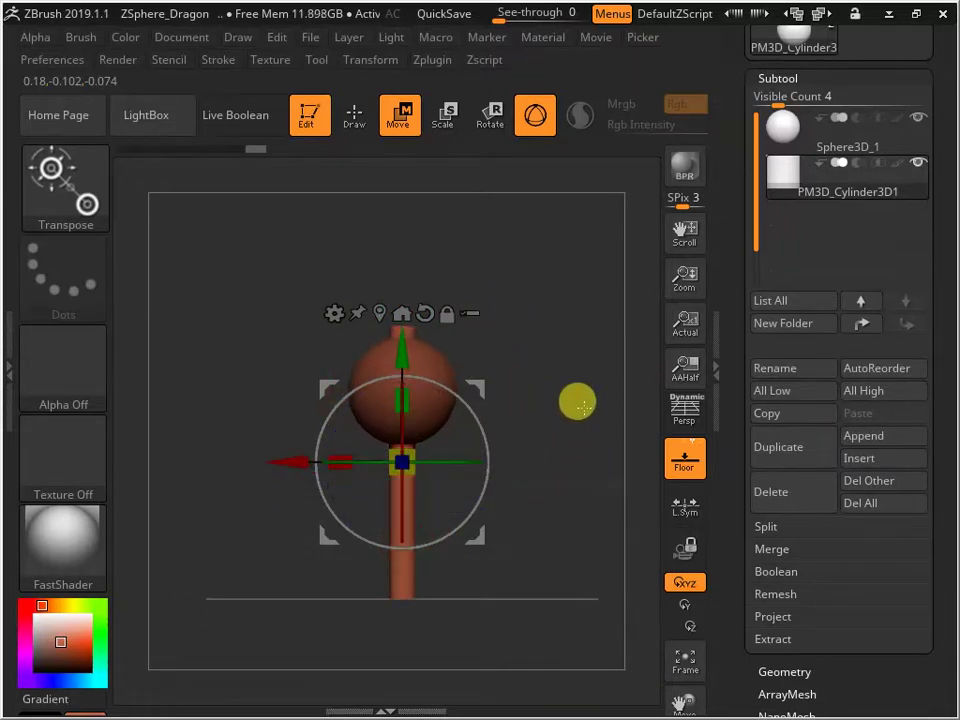
pyautogui.moveTo(523, 385); pyautogui.dragTo(508, 431)
pyautogui.moveTo(406, 346)
pyautogui.mouseDown()
pyautogui.moveTo(398, 362)
pyautogui.moveTo(405, 347)
pyautogui.mouseUp()
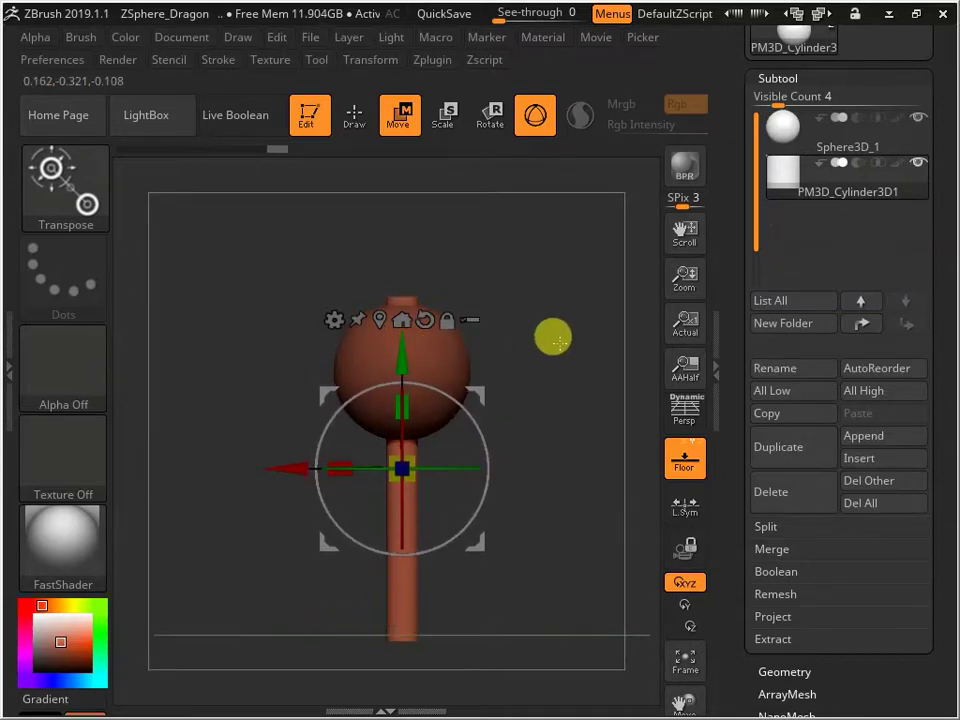
pyautogui.moveTo(553, 336); pyautogui.dragTo(561, 377)
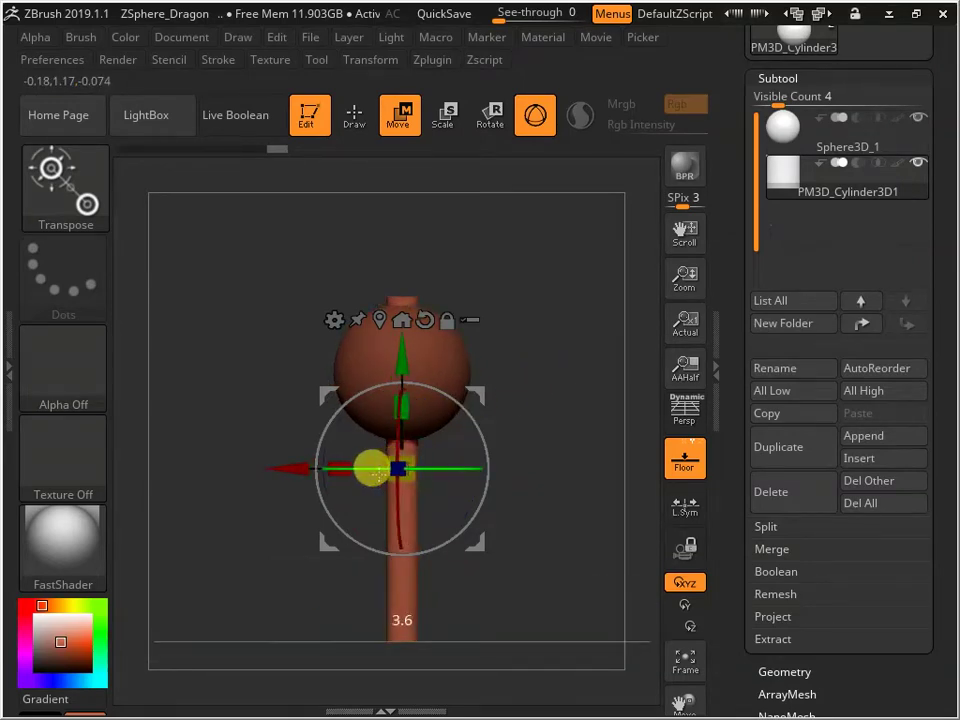
pyautogui.moveTo(401, 467)
pyautogui.mouseDown()
pyautogui.moveTo(388, 461)
pyautogui.moveTo(408, 452)
pyautogui.mouseUp()
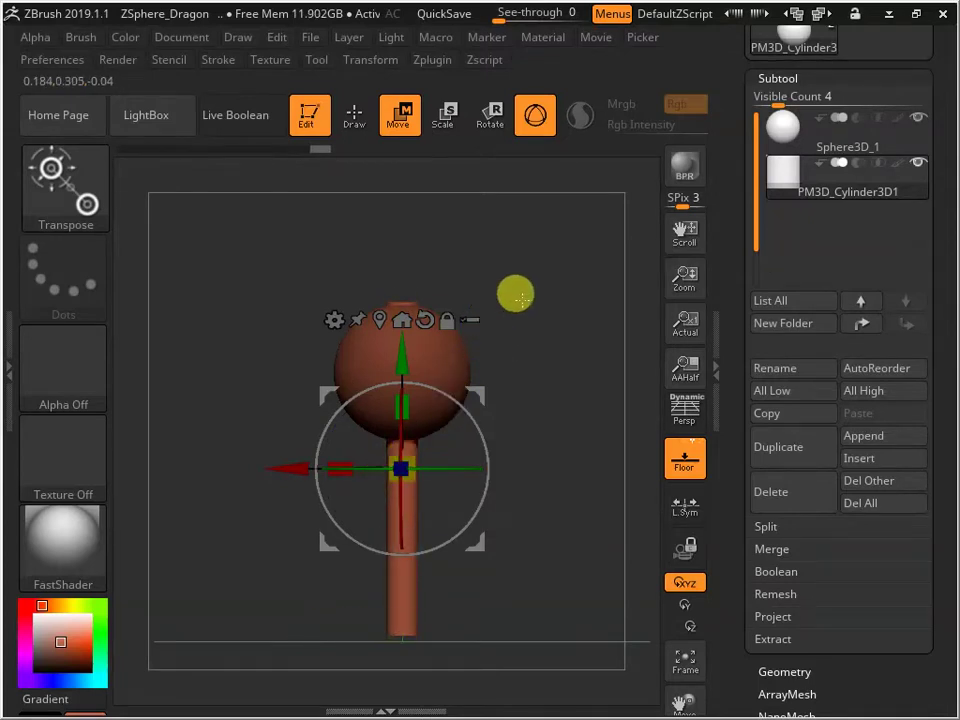
pyautogui.moveTo(543, 319); pyautogui.dragTo(577, 361)
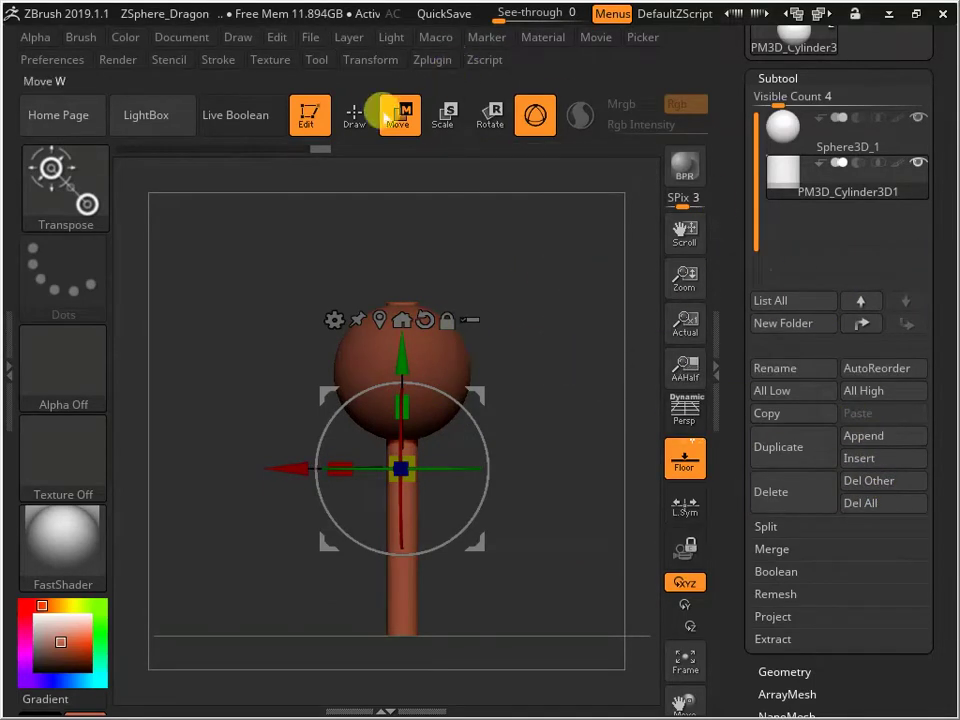
# - Return to Draw mode and append a Sphere3D mesh as a new subtool
pyautogui.click(353, 115)
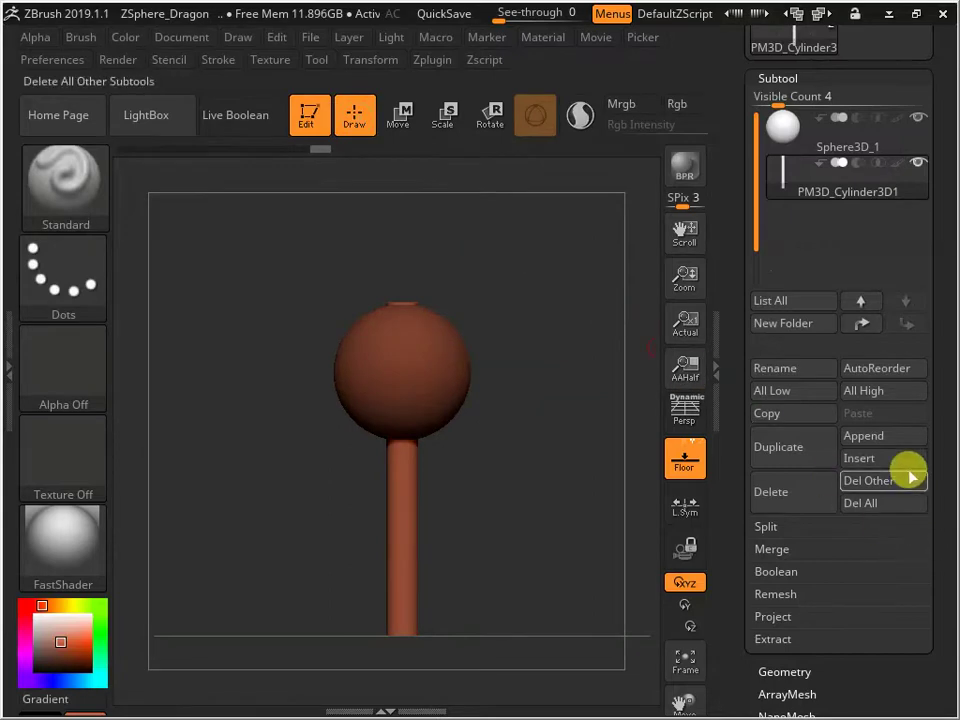
pyautogui.click(900, 437)
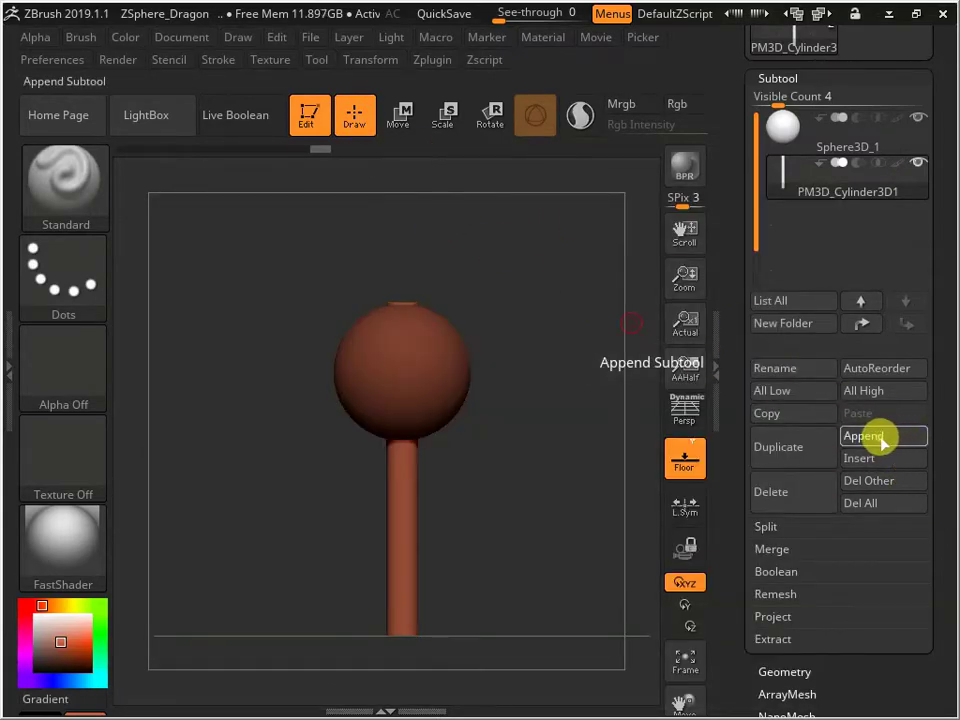
pyautogui.click(862, 440)
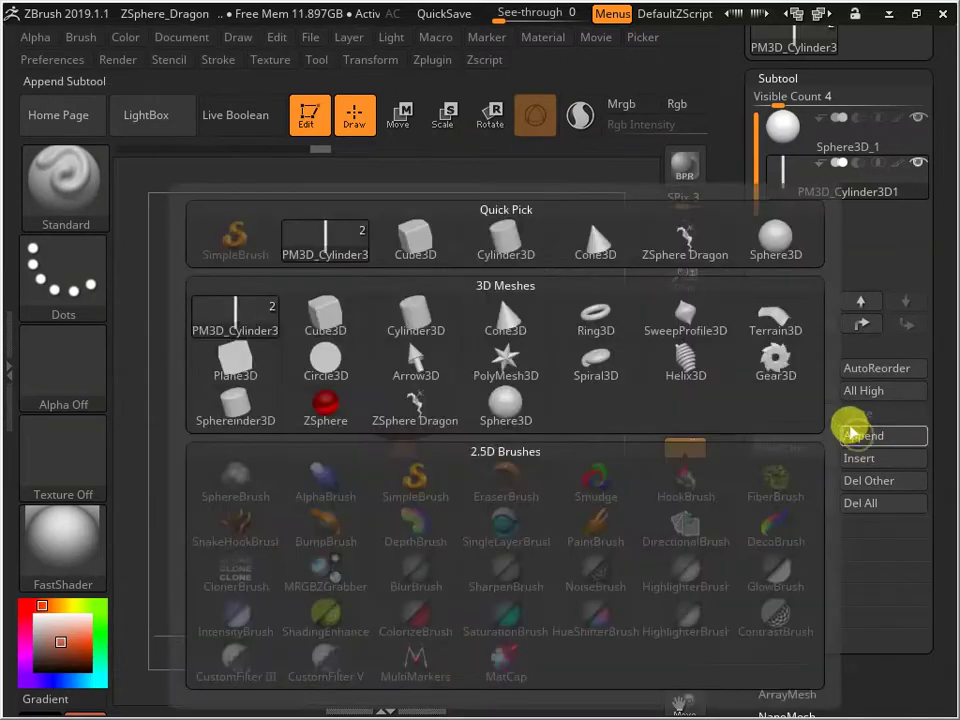
pyautogui.moveTo(602, 313)
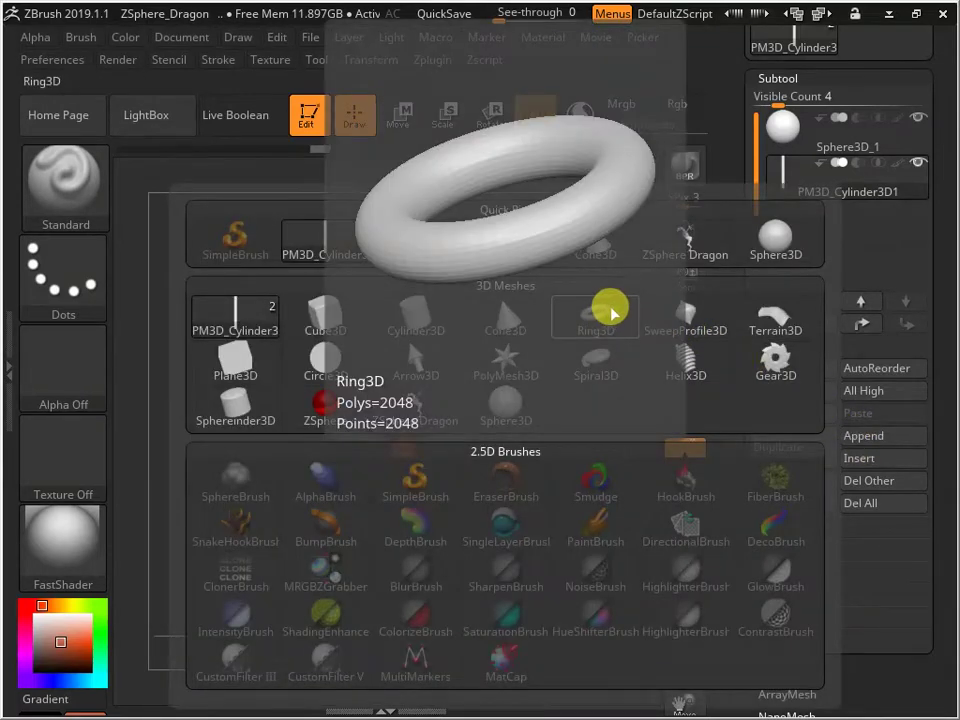
pyautogui.click(519, 416)
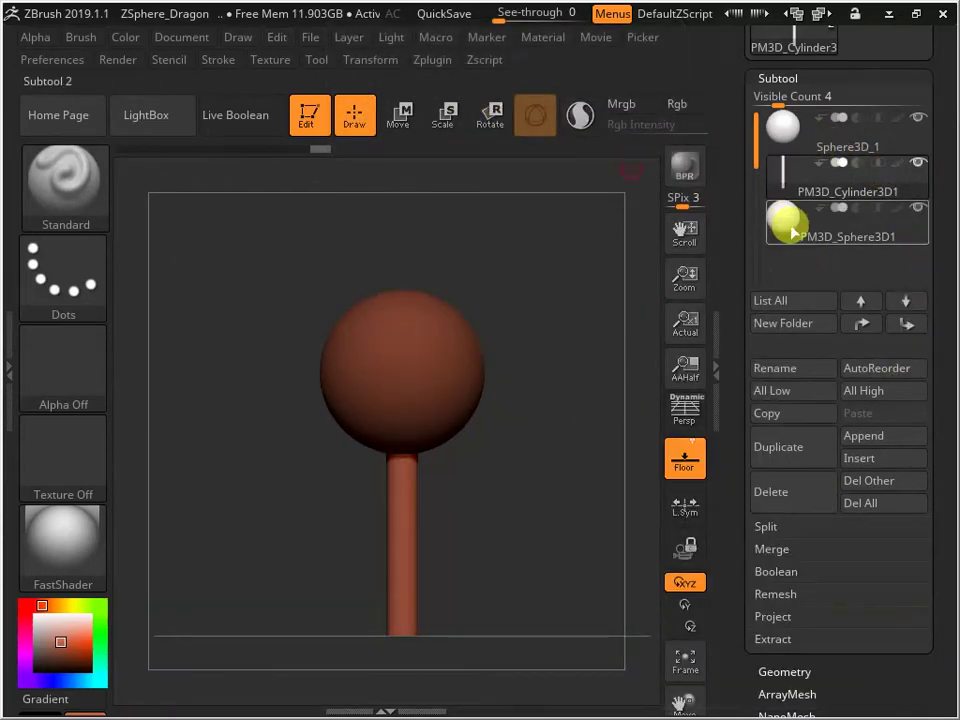
# - Select the PM3D_Sphere3D1 subtool, move it down the stick and shrink it to a small knob near the stick's lower end
pyautogui.click(792, 232)
pyautogui.click(405, 117)
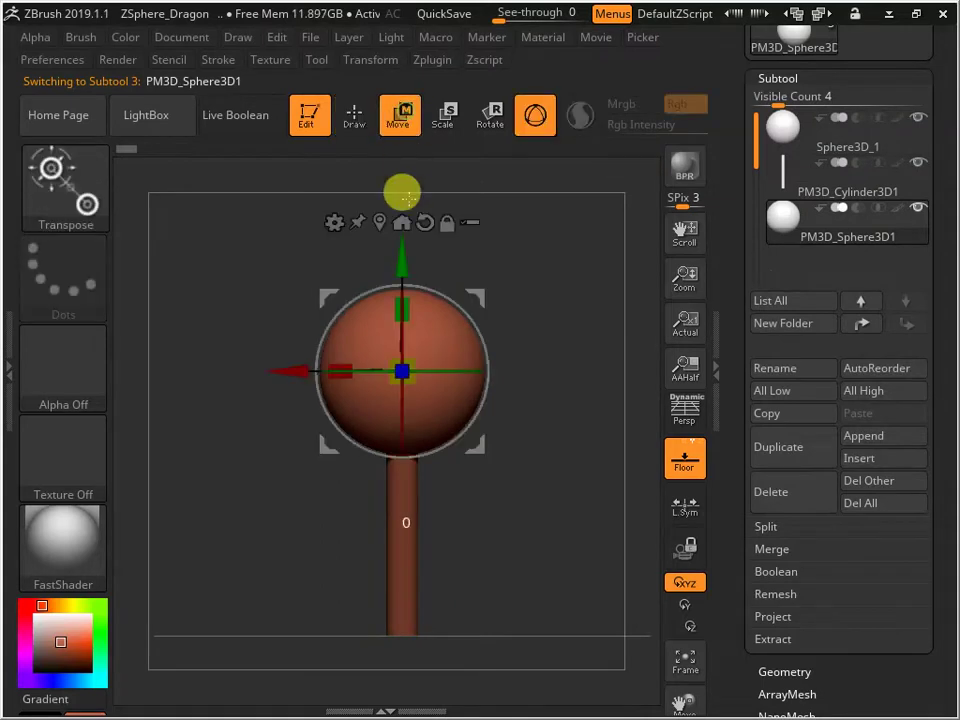
pyautogui.keyDown('ctrl'); pyautogui.moveTo(398, 248); pyautogui.dragTo(347, 471); pyautogui.keyUp('ctrl')
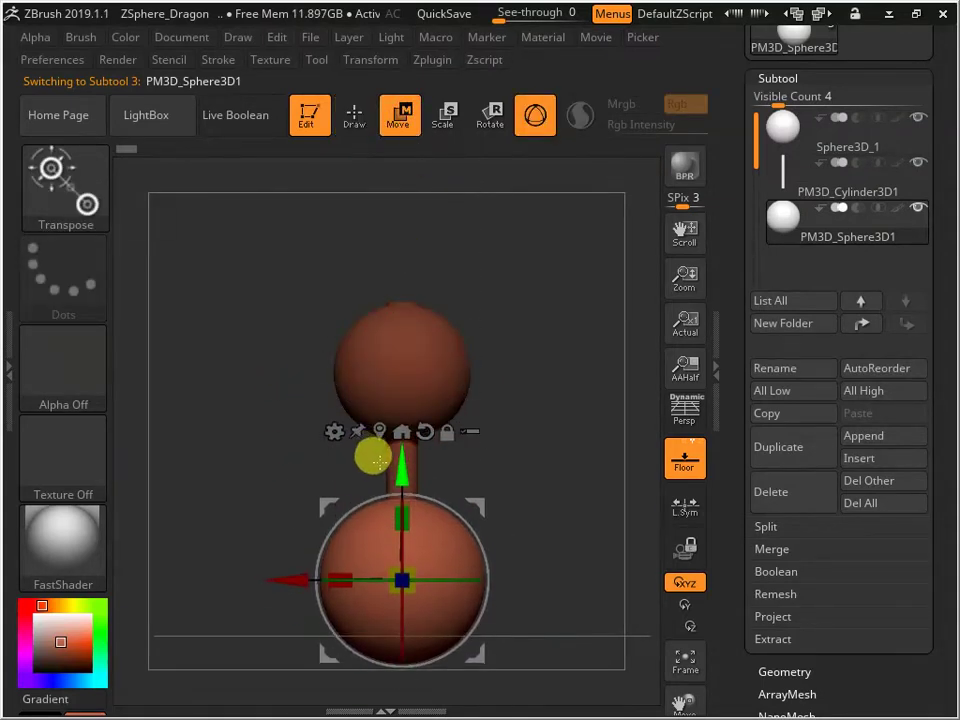
pyautogui.moveTo(405, 567); pyautogui.dragTo(345, 596)
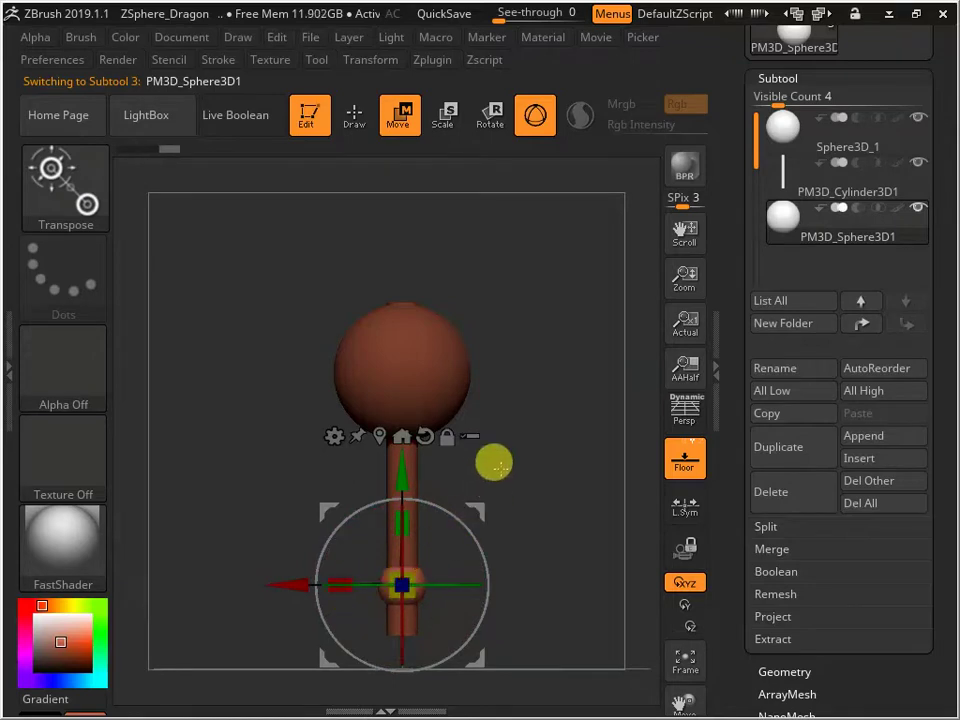
pyautogui.moveTo(414, 472); pyautogui.dragTo(506, 418)
pyautogui.moveTo(396, 330); pyautogui.dragTo(385, 330)
pyautogui.moveTo(490, 425); pyautogui.dragTo(495, 314)
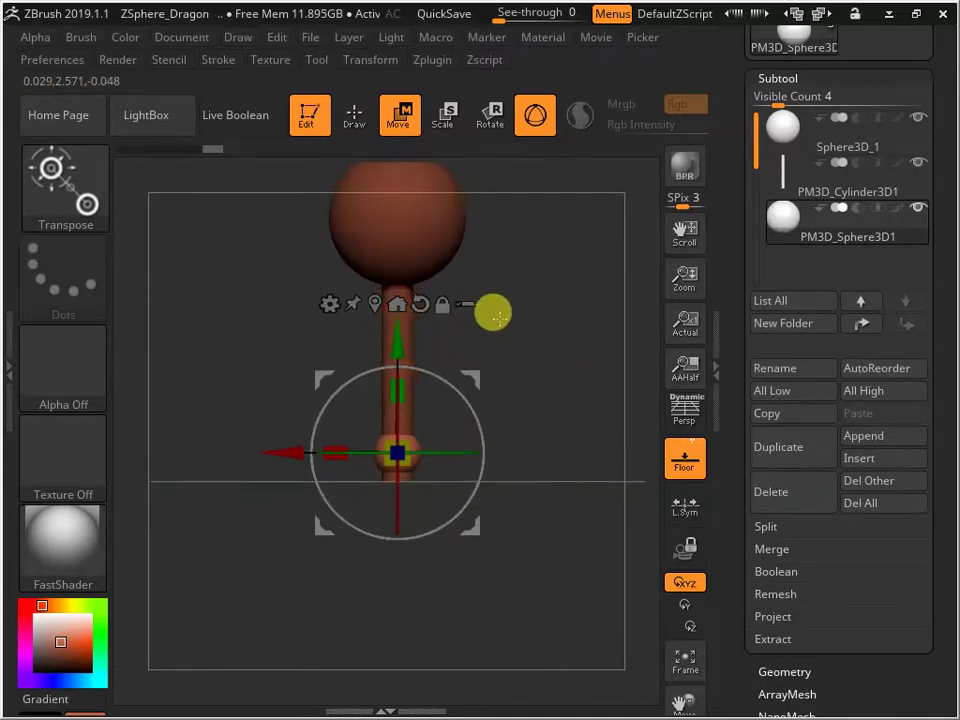
pyautogui.keyDown('alt'); pyautogui.moveTo(568, 317); pyautogui.dragTo(535, 387); pyautogui.keyUp('alt')
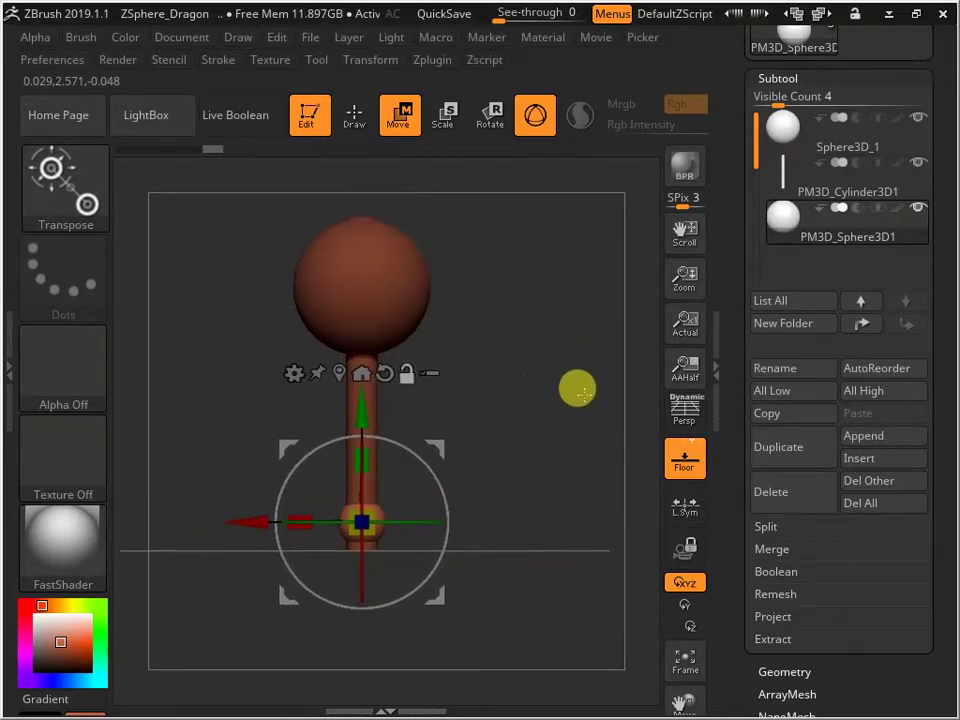
# - Append a Ring3D mesh as a new subtool
pyautogui.click(870, 438)
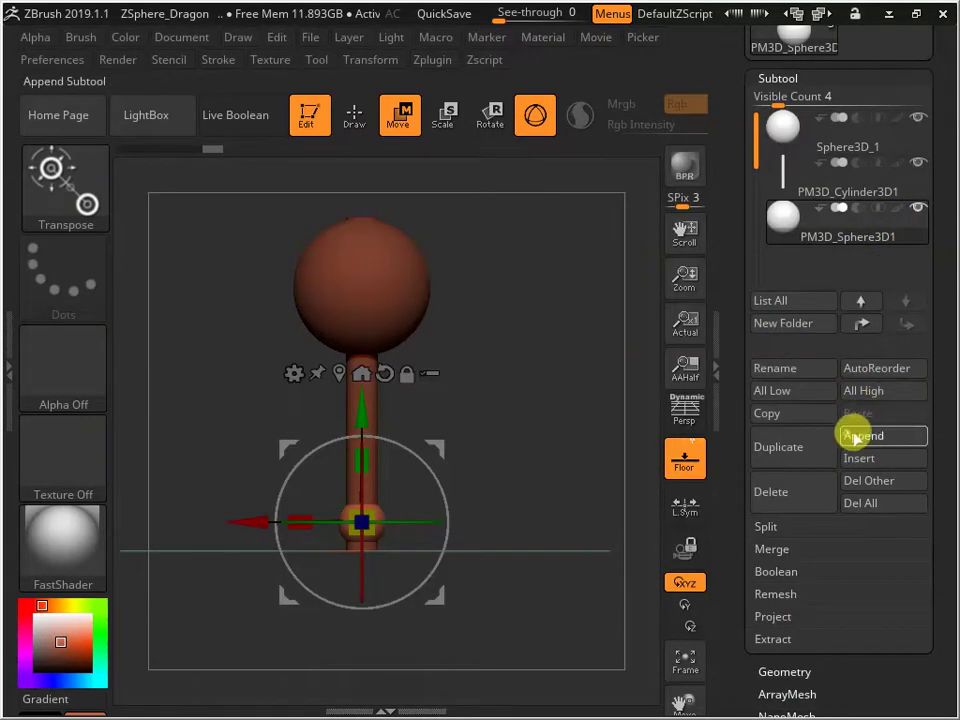
pyautogui.click(855, 437)
pyautogui.click(589, 312)
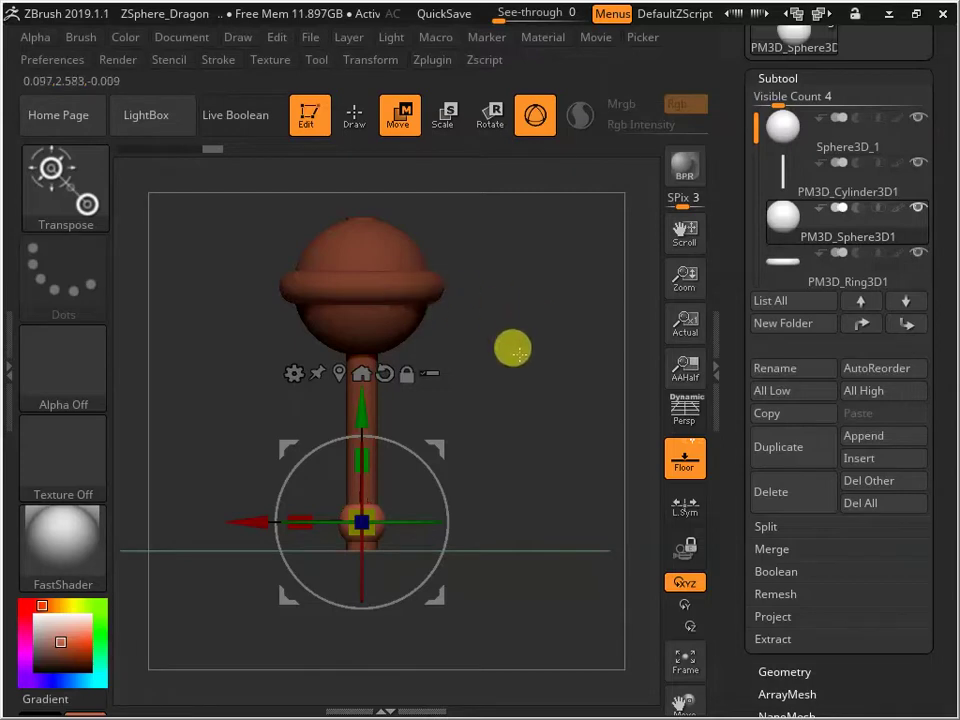
# - Select the PM3D_Ring3D1 subtool and scale it into a thin band that fits closely around the large sphere's equator
pyautogui.click(795, 265)
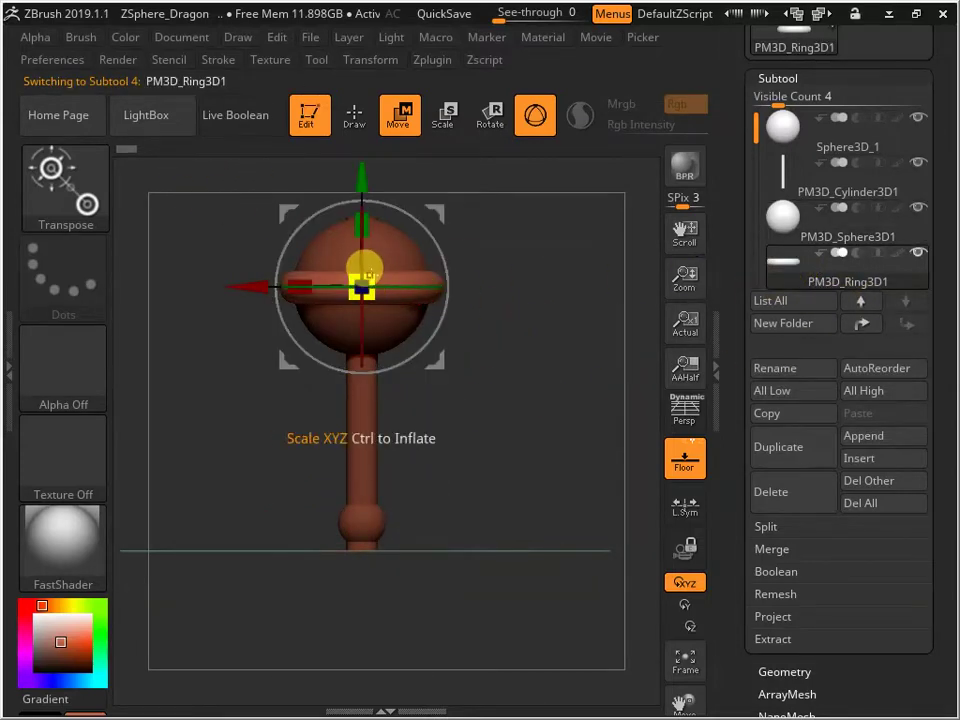
pyautogui.moveTo(369, 272); pyautogui.dragTo(368, 271)
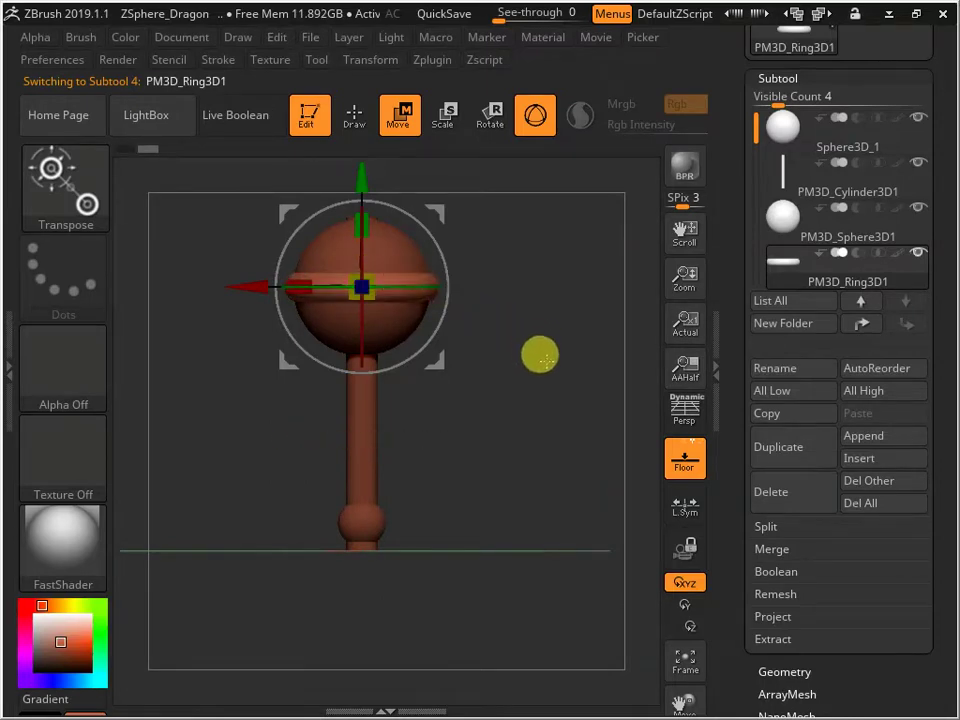
pyautogui.moveTo(538, 351); pyautogui.dragTo(493, 460)
pyautogui.keyDown('shift'); pyautogui.moveTo(563, 375); pyautogui.dragTo(585, 369); pyautogui.keyUp('shift')
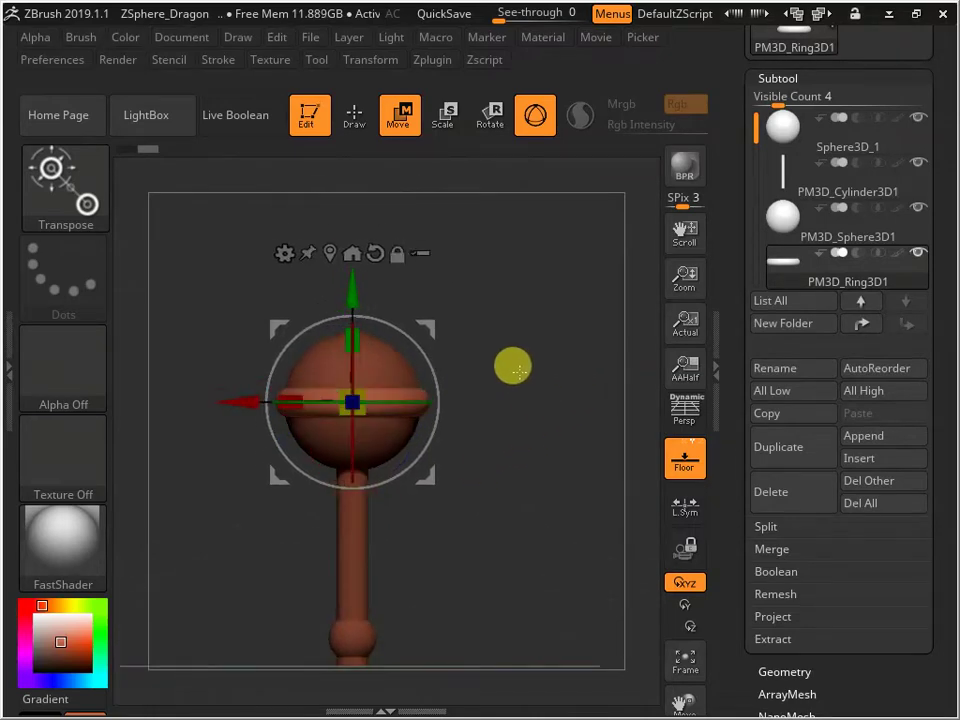
pyautogui.keyDown('alt'); pyautogui.moveTo(516, 392); pyautogui.dragTo(493, 490); pyautogui.keyUp('alt')
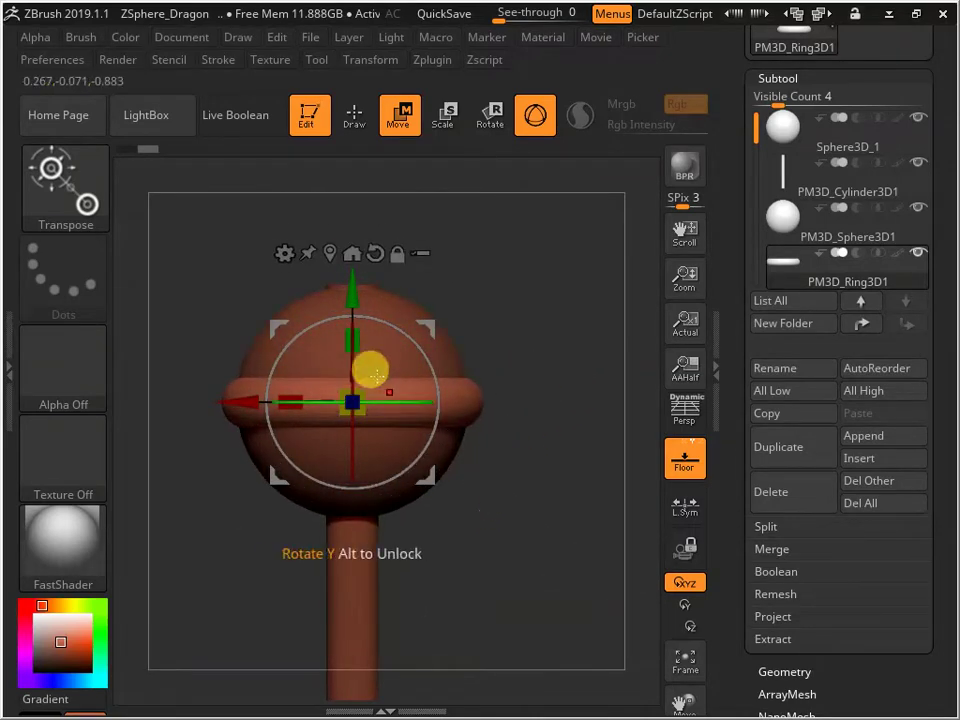
pyautogui.moveTo(352, 382)
pyautogui.mouseDown()
pyautogui.moveTo(330, 390)
pyautogui.moveTo(350, 386)
pyautogui.moveTo(345, 380)
pyautogui.mouseUp()
pyautogui.moveTo(354, 321); pyautogui.dragTo(354, 352)
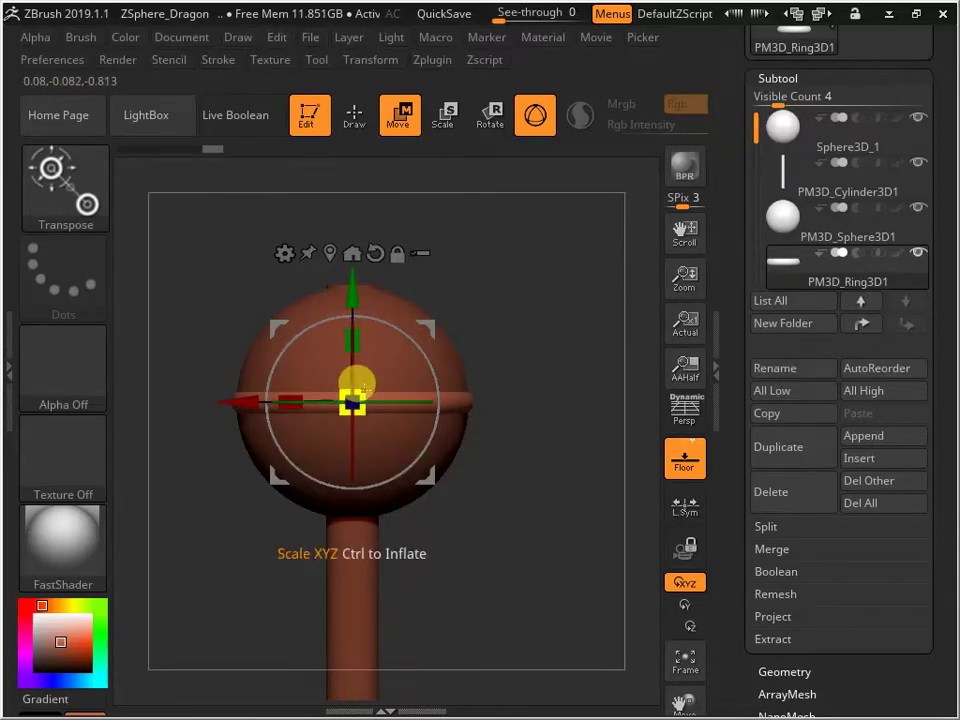
pyautogui.moveTo(354, 396); pyautogui.dragTo(360, 382)
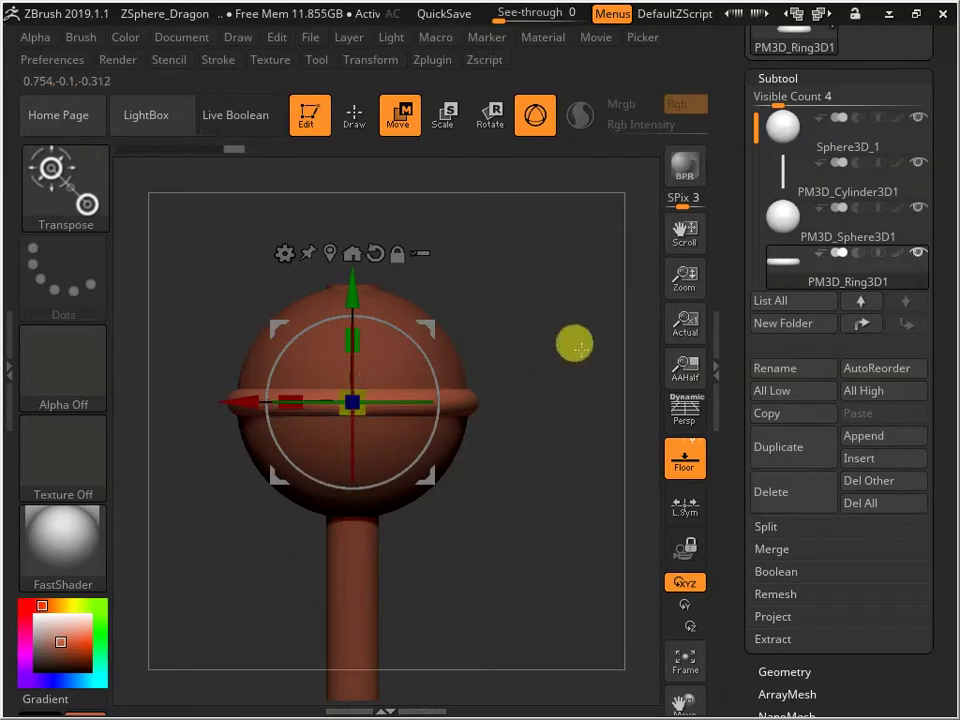
pyautogui.moveTo(572, 343); pyautogui.dragTo(398, 183)
pyautogui.moveTo(476, 310); pyautogui.dragTo(467, 429)
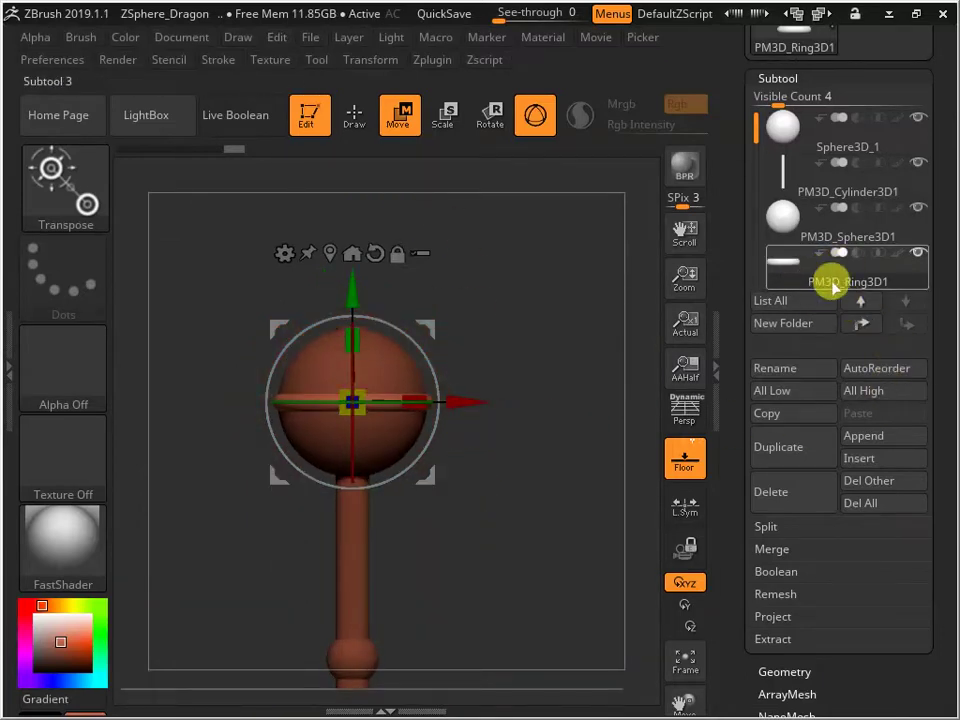
# - Duplicate the ring and rotate the copy about 90° so it stands vertically around the sphere, crossing the first ring
pyautogui.click(786, 455)
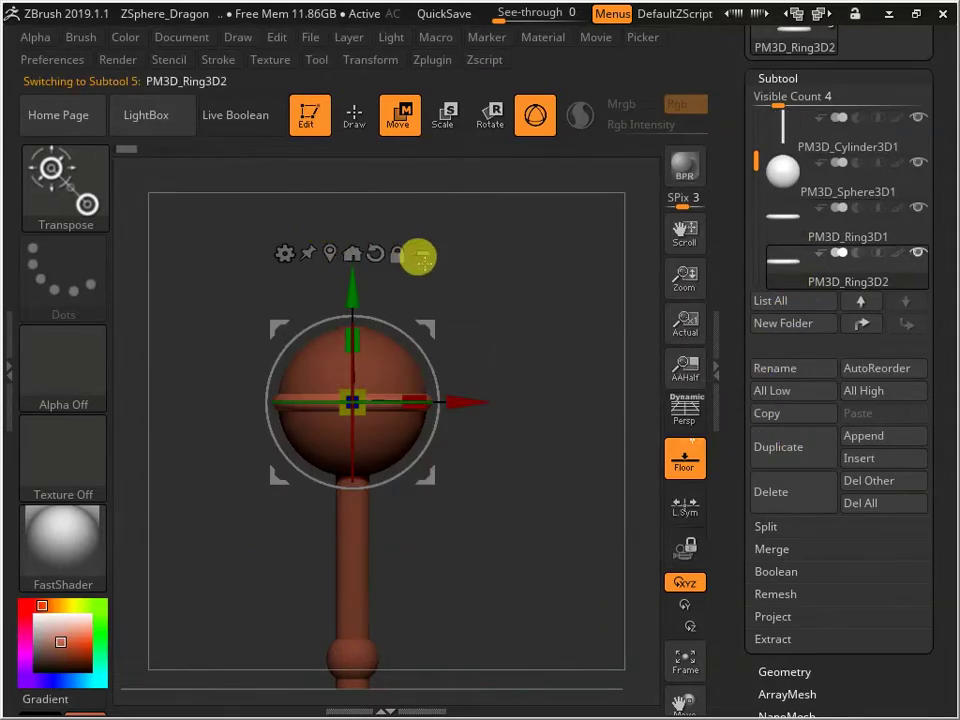
pyautogui.moveTo(414, 344); pyautogui.dragTo(258, 270)
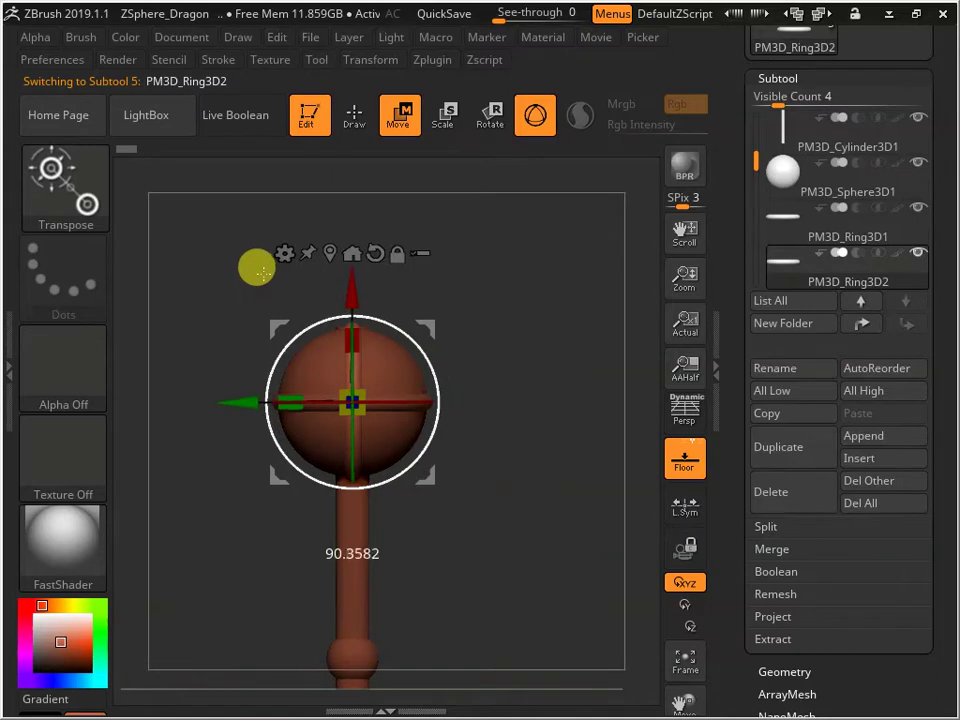
pyautogui.moveTo(258, 270); pyautogui.dragTo(258, 270)
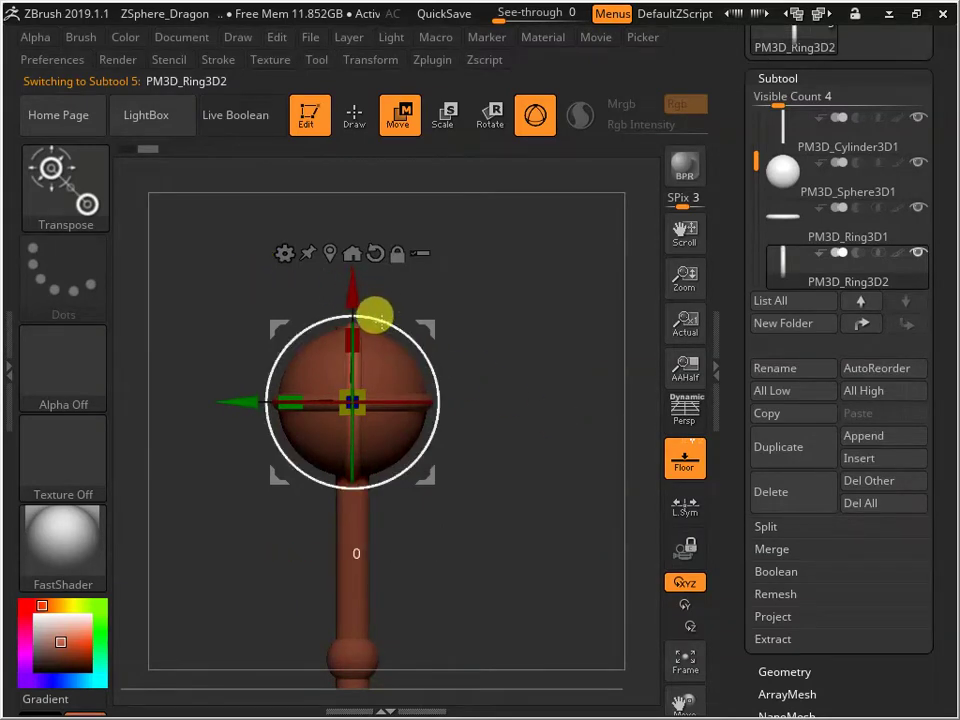
pyautogui.moveTo(557, 399); pyautogui.dragTo(578, 467)
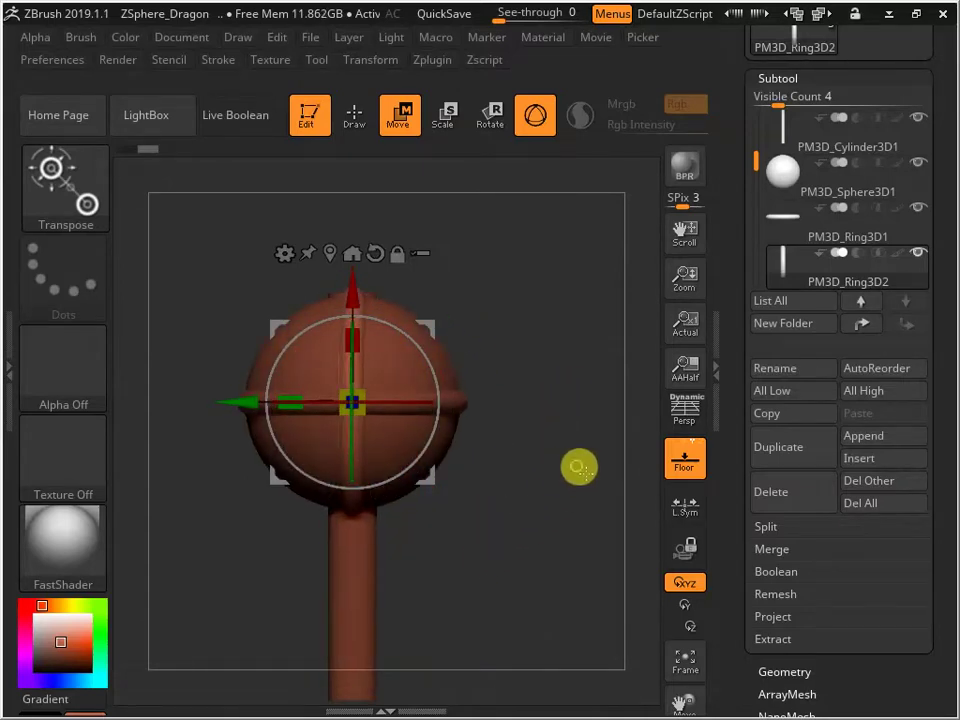
pyautogui.moveTo(534, 395); pyautogui.dragTo(551, 417)
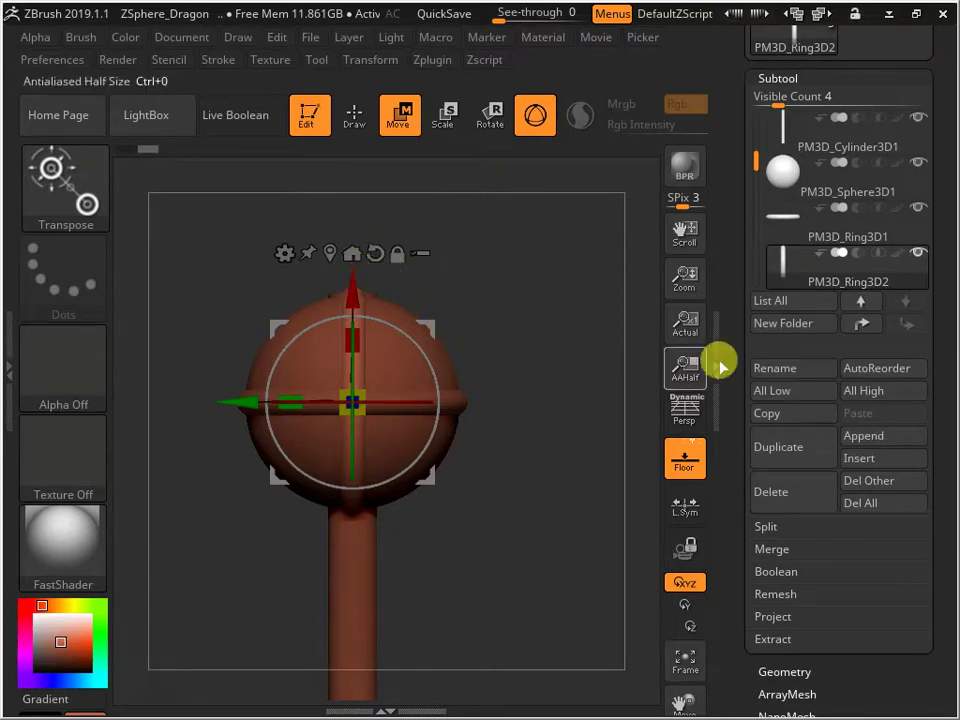
# - Append a Sphere3D mesh as another new subtool
pyautogui.click(885, 440)
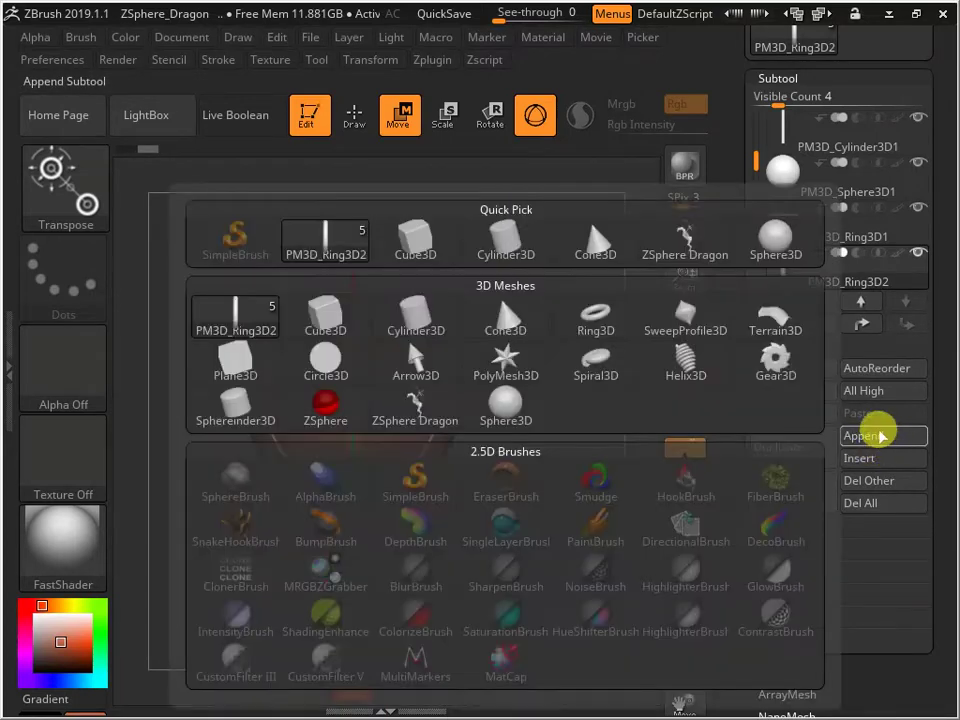
pyautogui.click(868, 441)
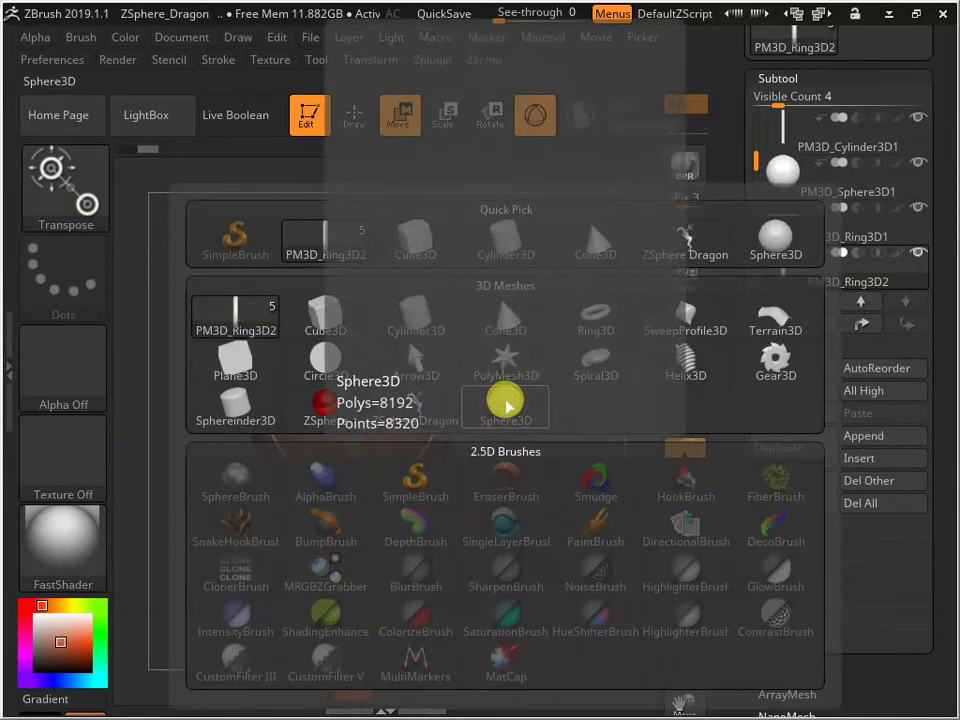
pyautogui.click(503, 402)
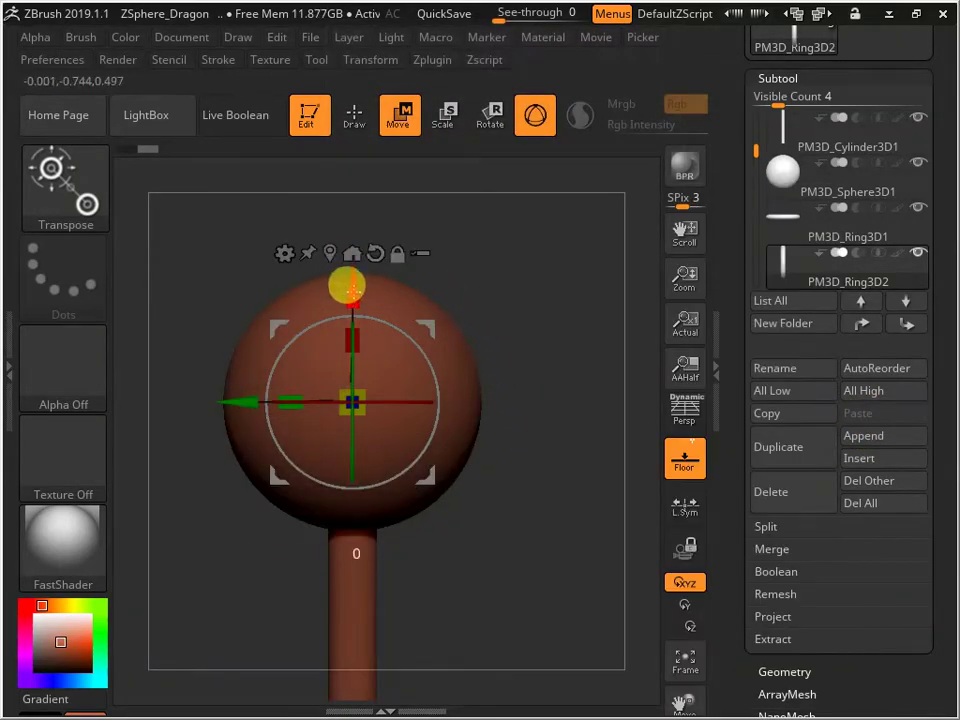
pyautogui.moveTo(345, 283); pyautogui.dragTo(397, 206)
pyautogui.hotkey('ctrl', 'z')
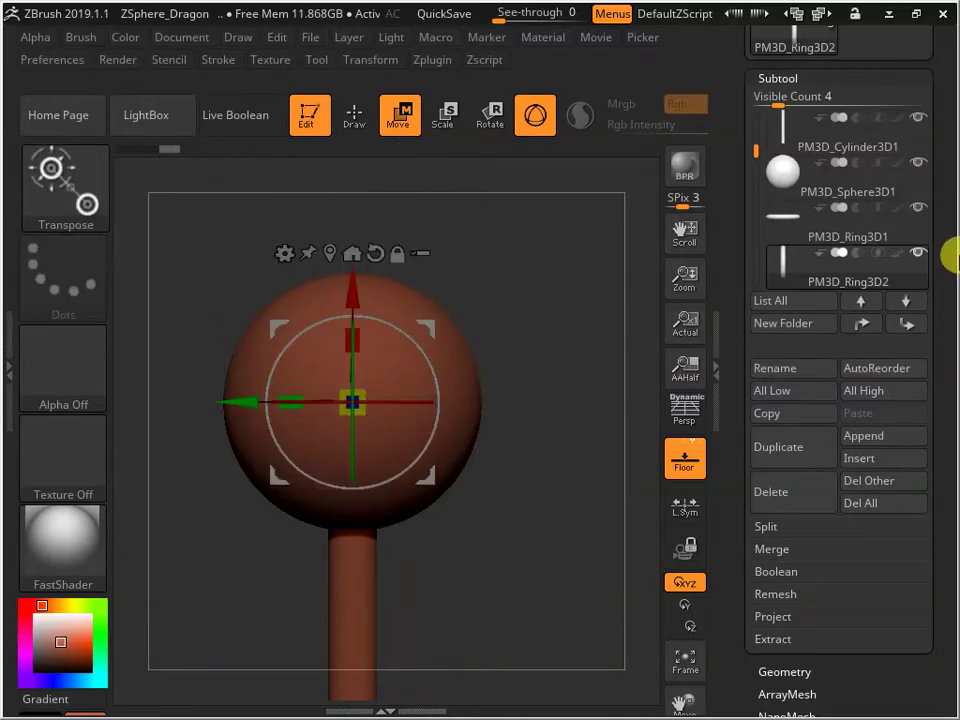
# - Select the PM3D_Sphere3D1_1 subtool, shrink it to a small ball and move it up onto the top of the large sphere
pyautogui.moveTo(750, 195); pyautogui.dragTo(754, 167)
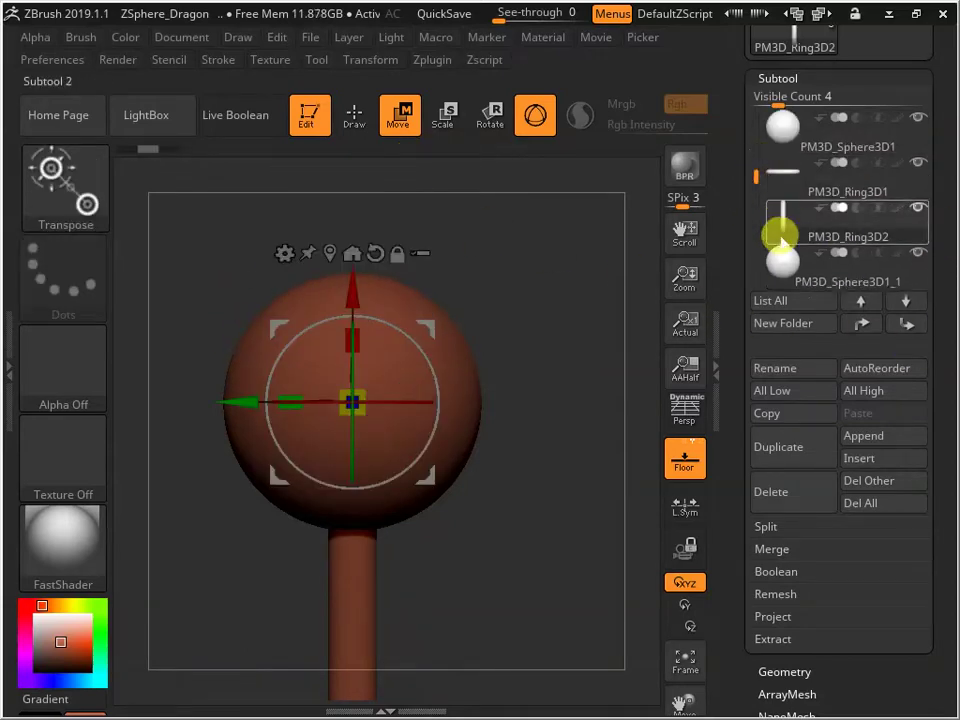
pyautogui.click(782, 261)
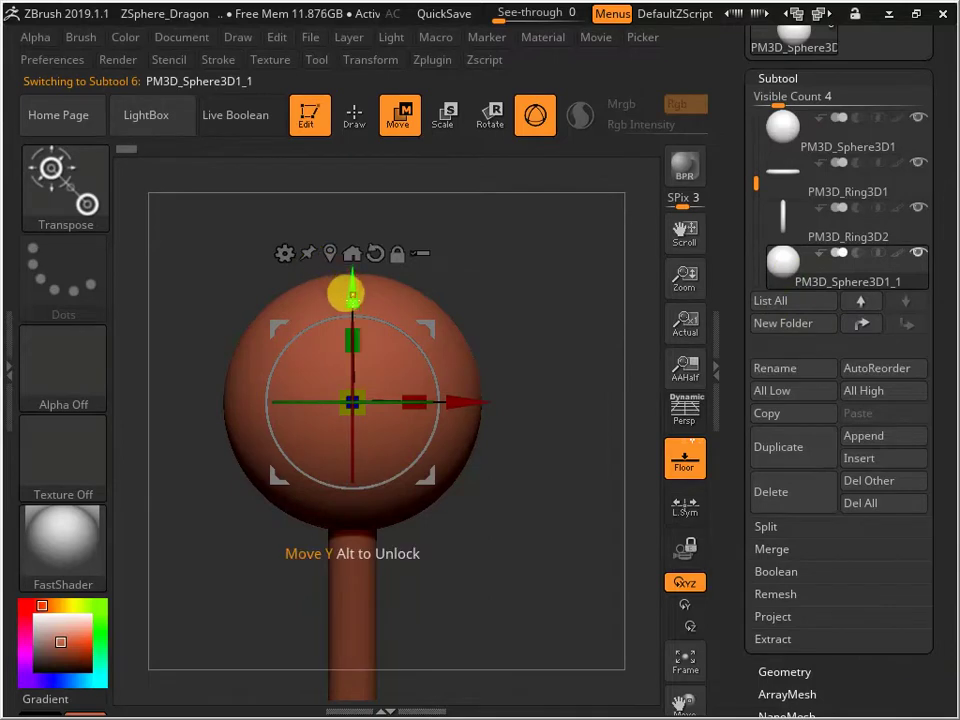
pyautogui.moveTo(355, 384); pyautogui.dragTo(290, 410)
pyautogui.moveTo(349, 283); pyautogui.dragTo(393, 225)
pyautogui.moveTo(349, 276); pyautogui.dragTo(327, 284)
pyautogui.moveTo(364, 161)
pyautogui.mouseDown()
pyautogui.moveTo(360, 168)
pyautogui.moveTo(362, 146)
pyautogui.moveTo(358, 170)
pyautogui.mouseUp()
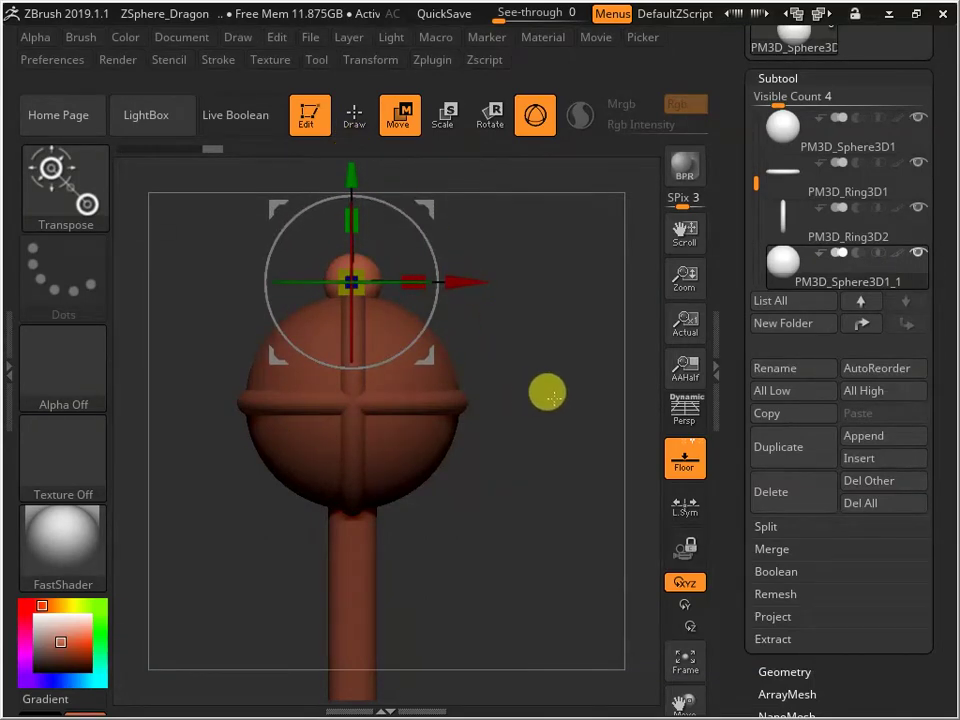
pyautogui.moveTo(546, 392); pyautogui.dragTo(537, 433)
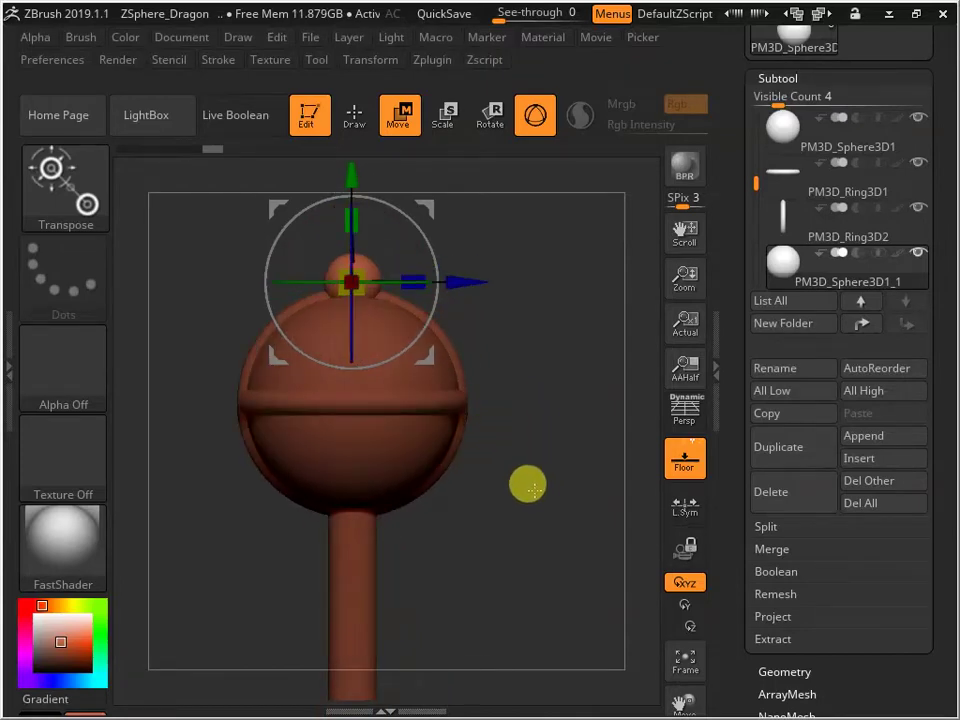
pyautogui.moveTo(528, 486)
pyautogui.mouseDown()
pyautogui.moveTo(469, 349)
pyautogui.moveTo(469, 375)
pyautogui.moveTo(495, 401)
pyautogui.moveTo(437, 413)
pyautogui.mouseUp()
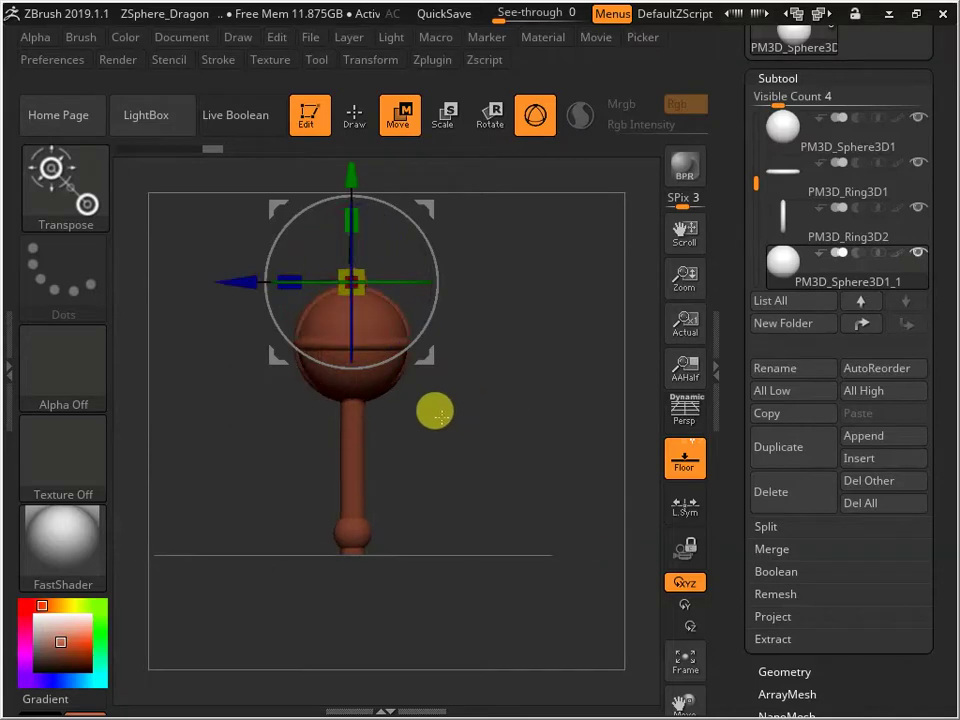
pyautogui.moveTo(507, 424); pyautogui.dragTo(567, 271)
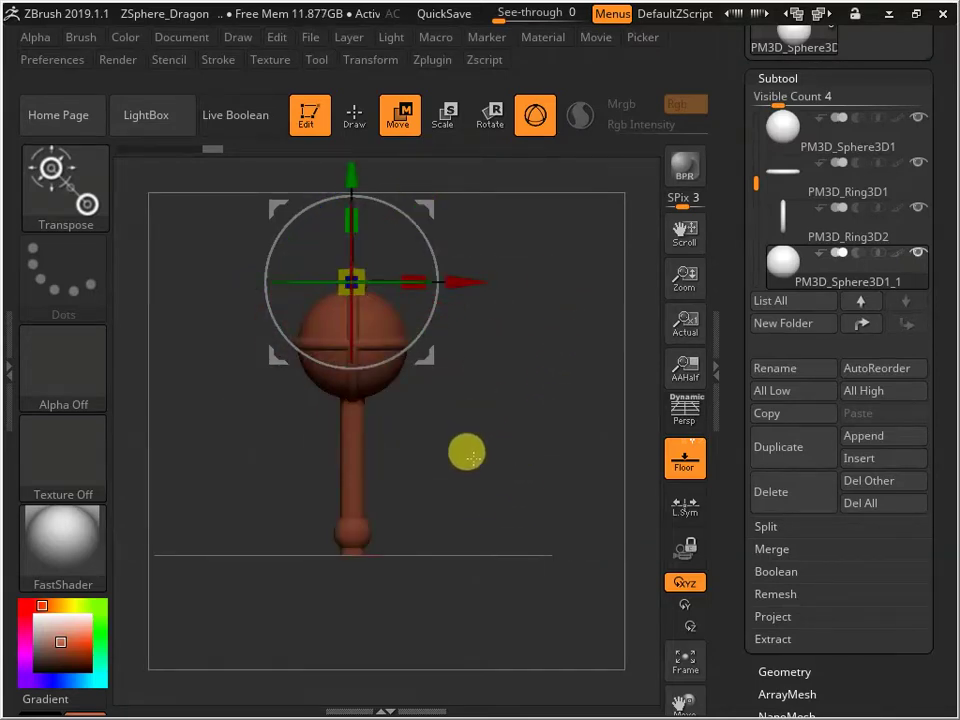
pyautogui.moveTo(468, 455); pyautogui.dragTo(336, 459)
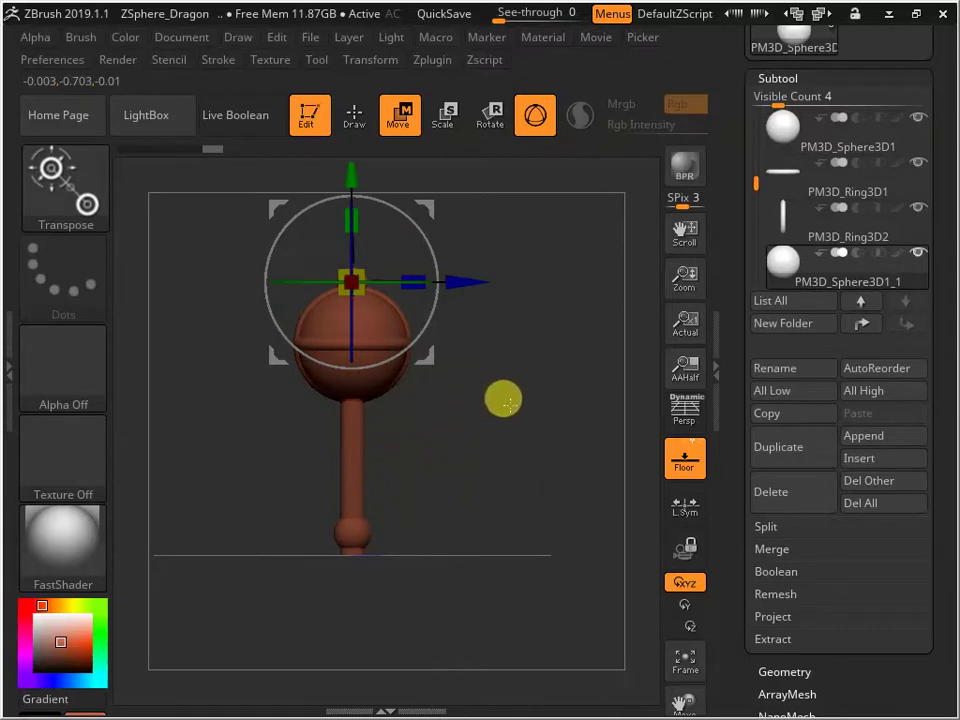
# - Return to Draw mode and append a Cone3D mesh as a new subtool
pyautogui.click(356, 114)
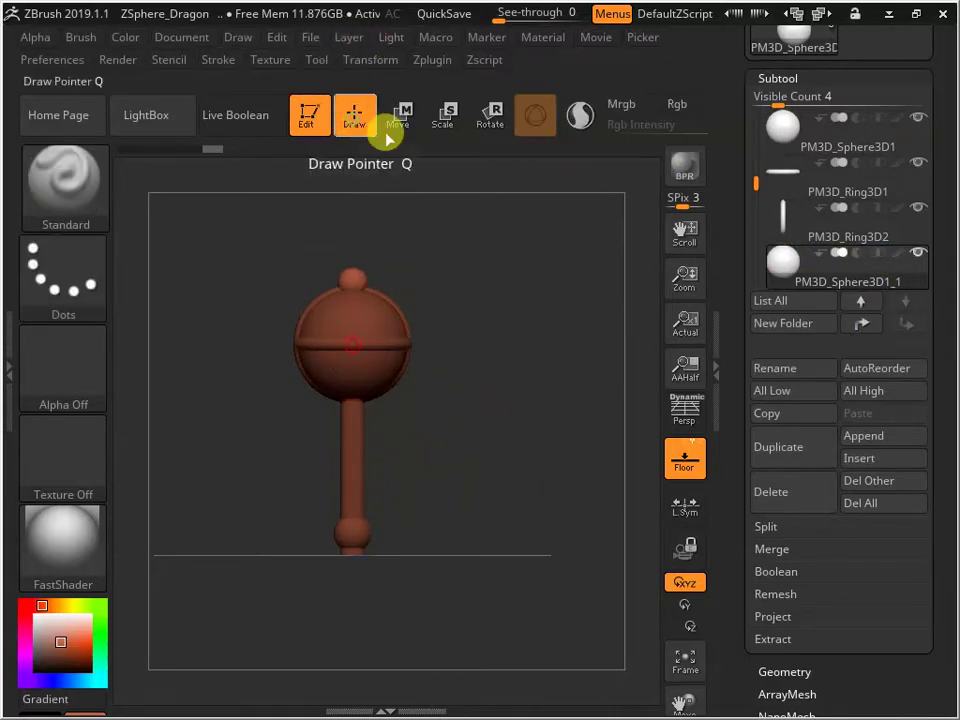
pyautogui.moveTo(480, 388)
pyautogui.mouseDown()
pyautogui.moveTo(470, 466)
pyautogui.moveTo(530, 440)
pyautogui.moveTo(572, 468)
pyautogui.moveTo(555, 452)
pyautogui.moveTo(570, 358)
pyautogui.mouseUp()
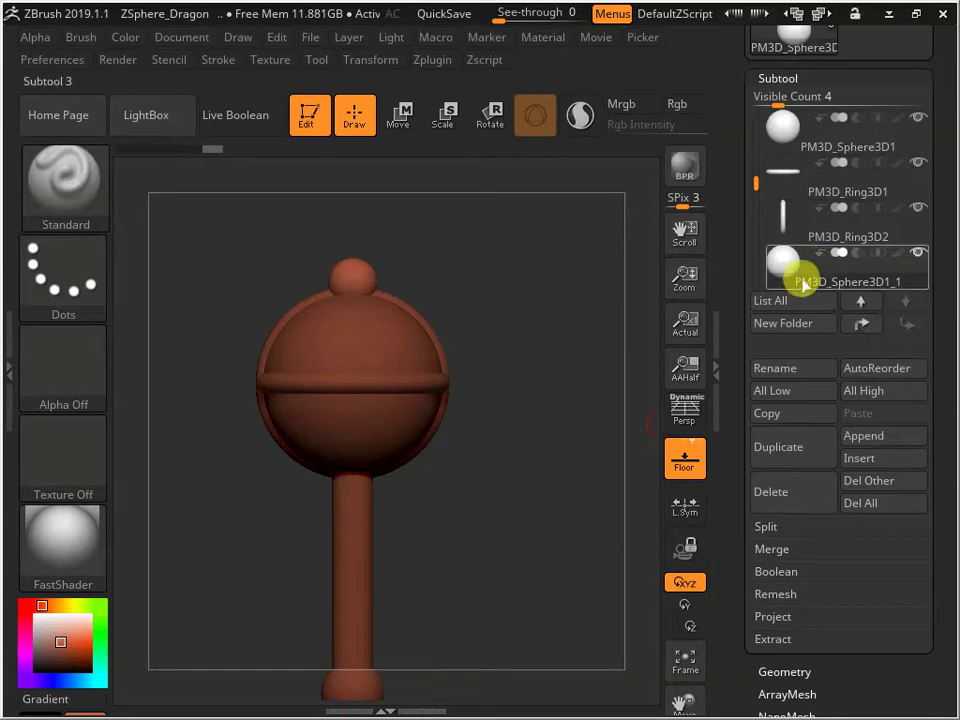
pyautogui.click(876, 445)
pyautogui.click(481, 316)
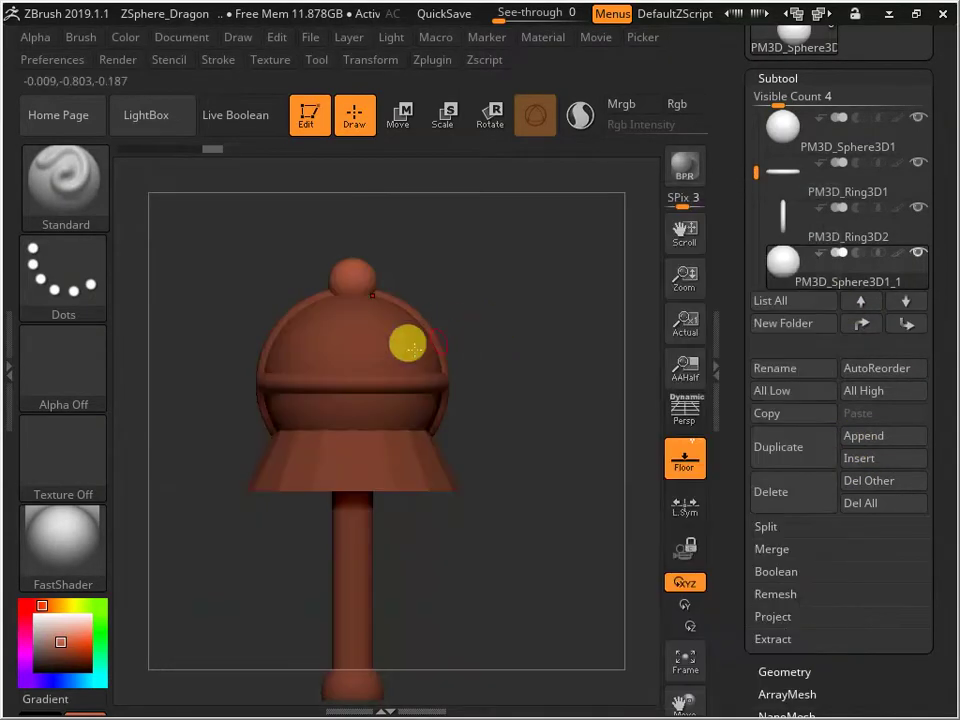
# - Select the PM3D_Cone3D1 subtool, shrink it to a small spike and move it up onto the top of the small ball
pyautogui.click(788, 176)
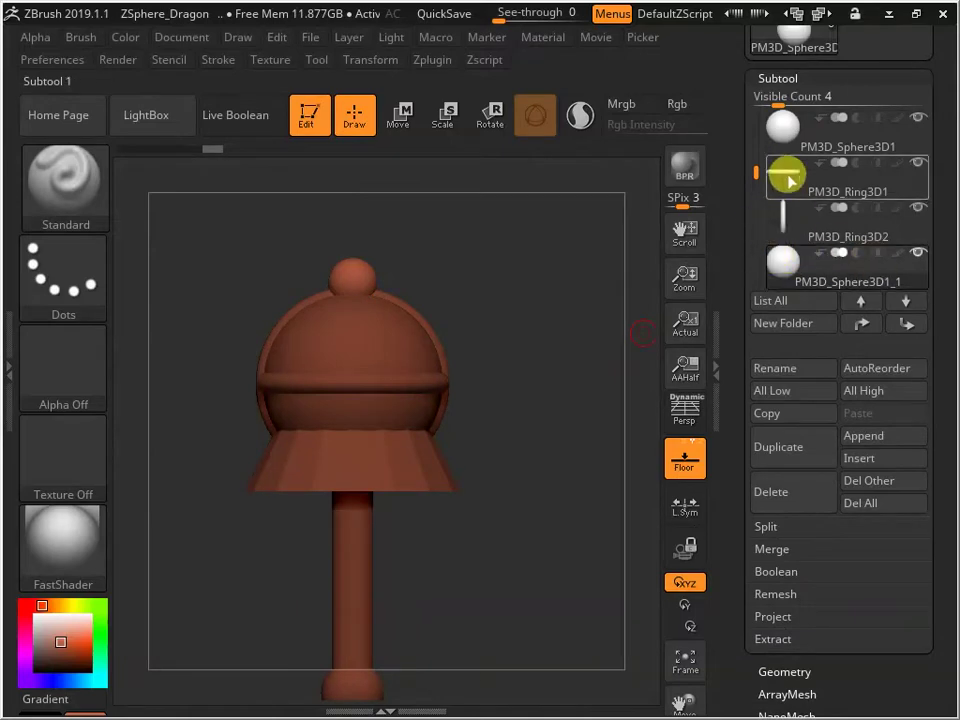
pyautogui.moveTo(752, 165); pyautogui.dragTo(767, 208)
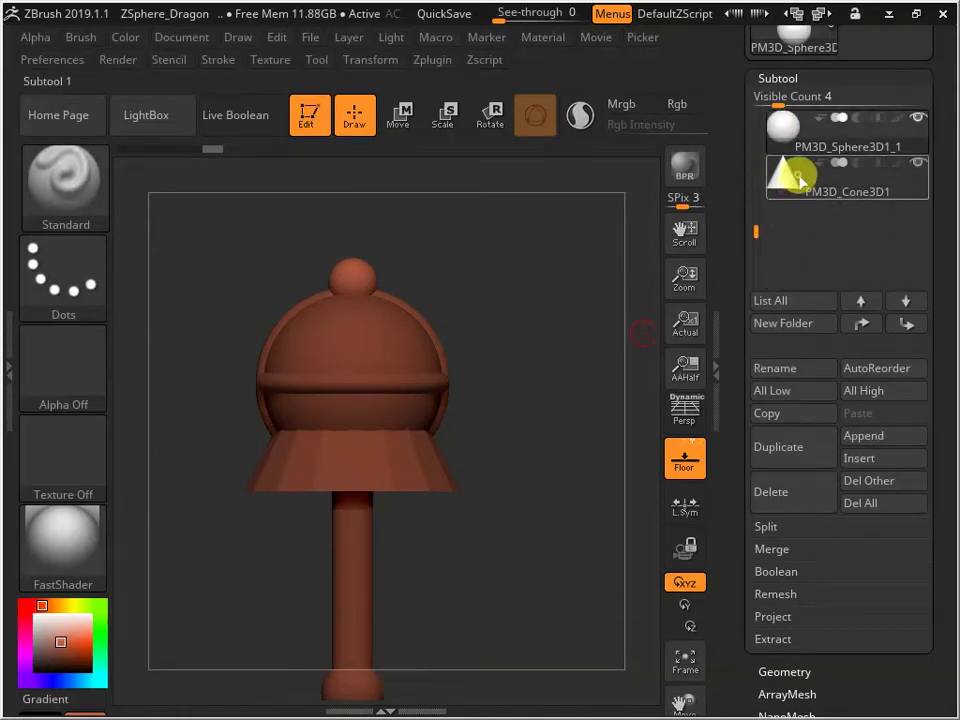
pyautogui.click(793, 176)
pyautogui.click(397, 113)
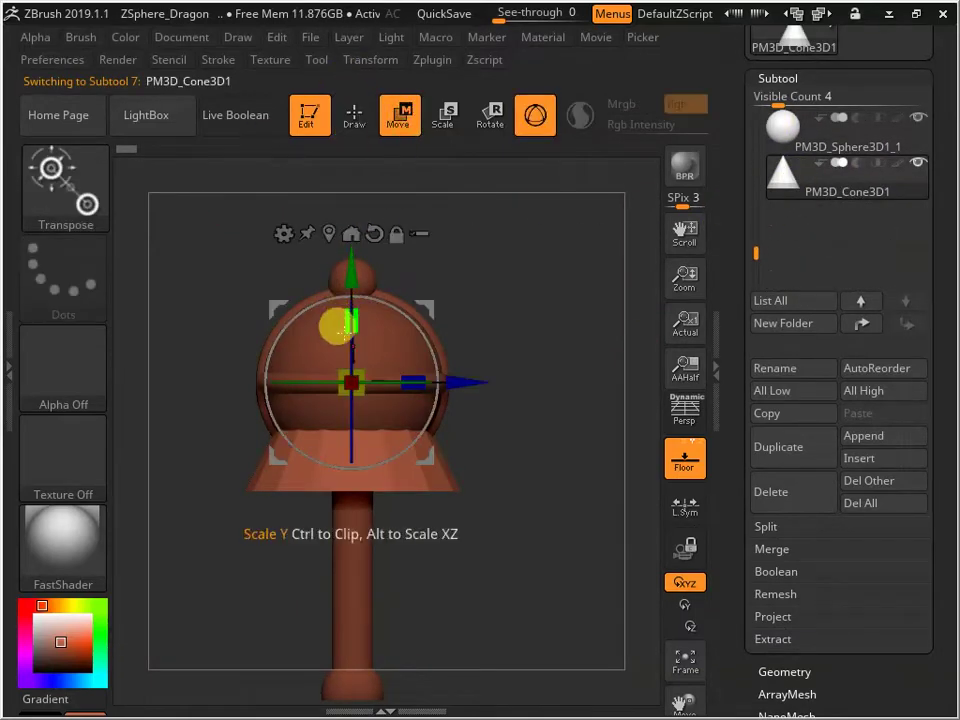
pyautogui.moveTo(363, 371); pyautogui.dragTo(311, 393)
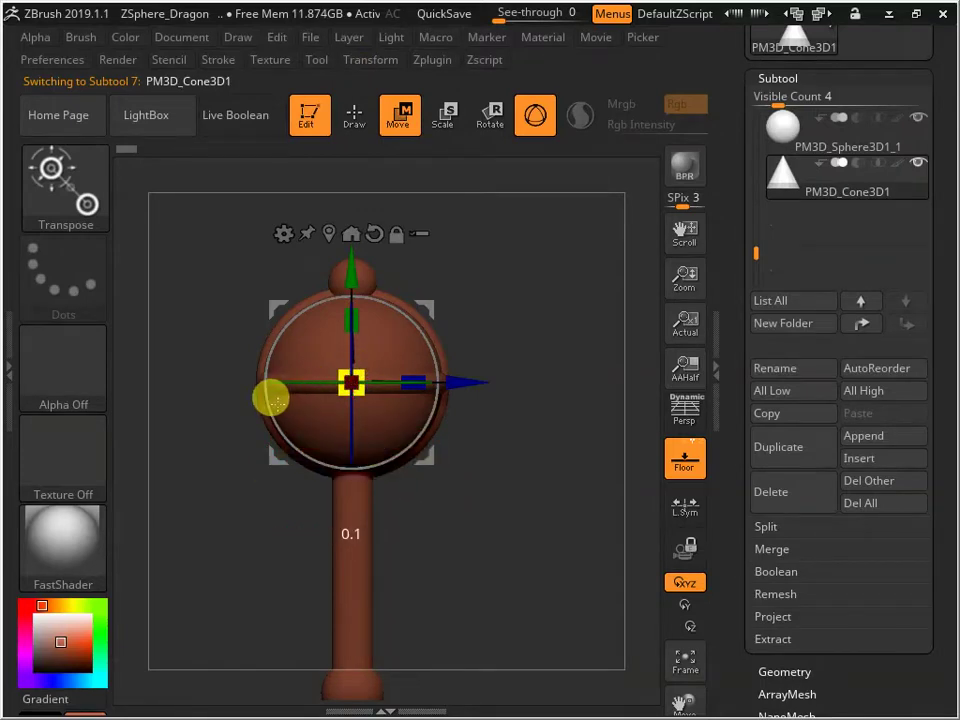
pyautogui.moveTo(339, 261); pyautogui.dragTo(409, 144)
pyautogui.moveTo(350, 253)
pyautogui.mouseDown()
pyautogui.moveTo(372, 240)
pyautogui.moveTo(356, 241)
pyautogui.mouseUp()
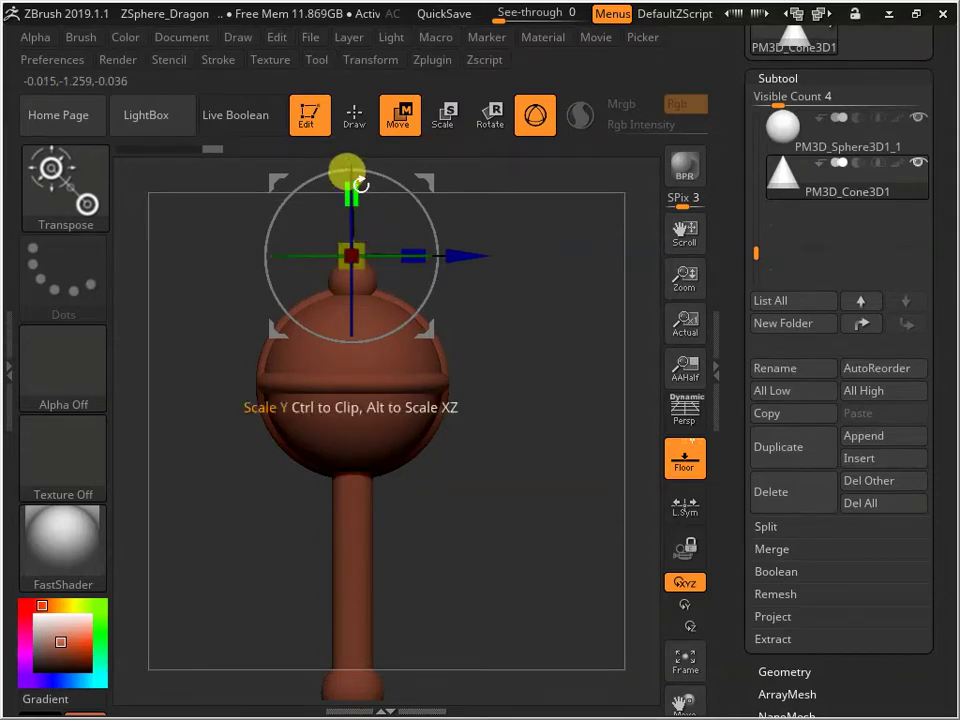
pyautogui.moveTo(545, 310); pyautogui.dragTo(511, 404)
pyautogui.click(356, 102)
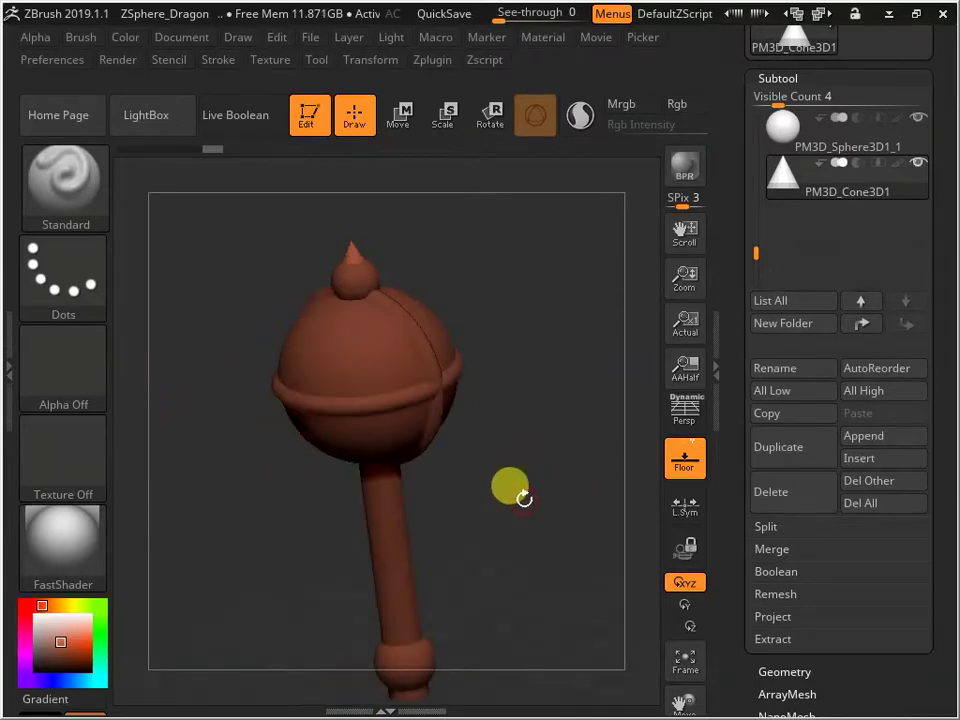
# - Select the PM3D_Cylinder3D1 subtool and scale the handle down slightly so it is thinner and shorter
pyautogui.moveTo(524, 498); pyautogui.dragTo(447, 390)
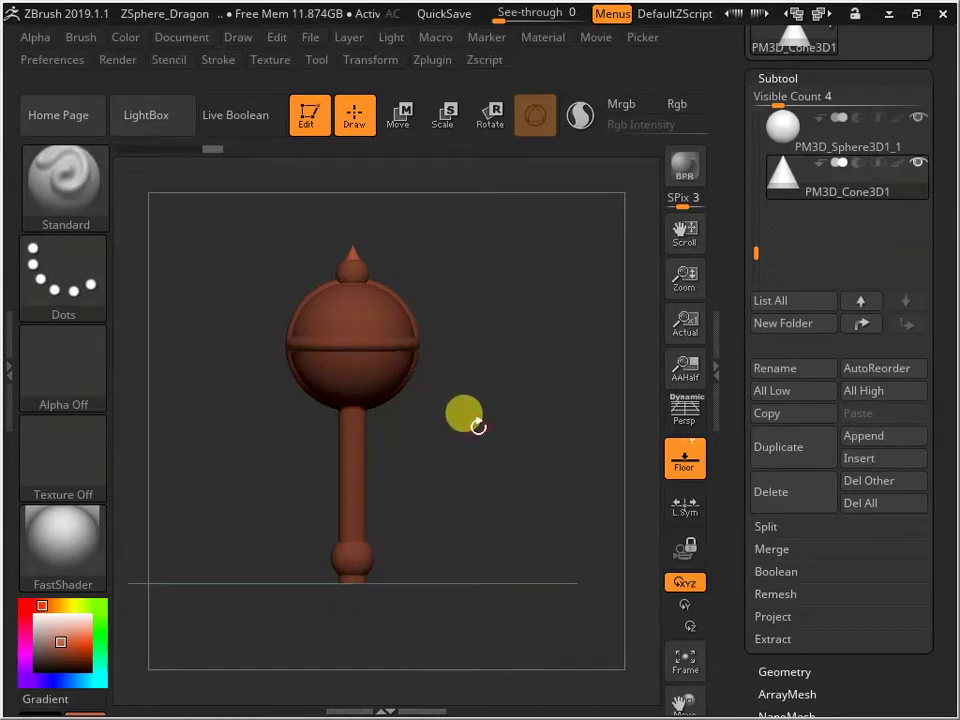
pyautogui.moveTo(478, 426); pyautogui.dragTo(516, 357)
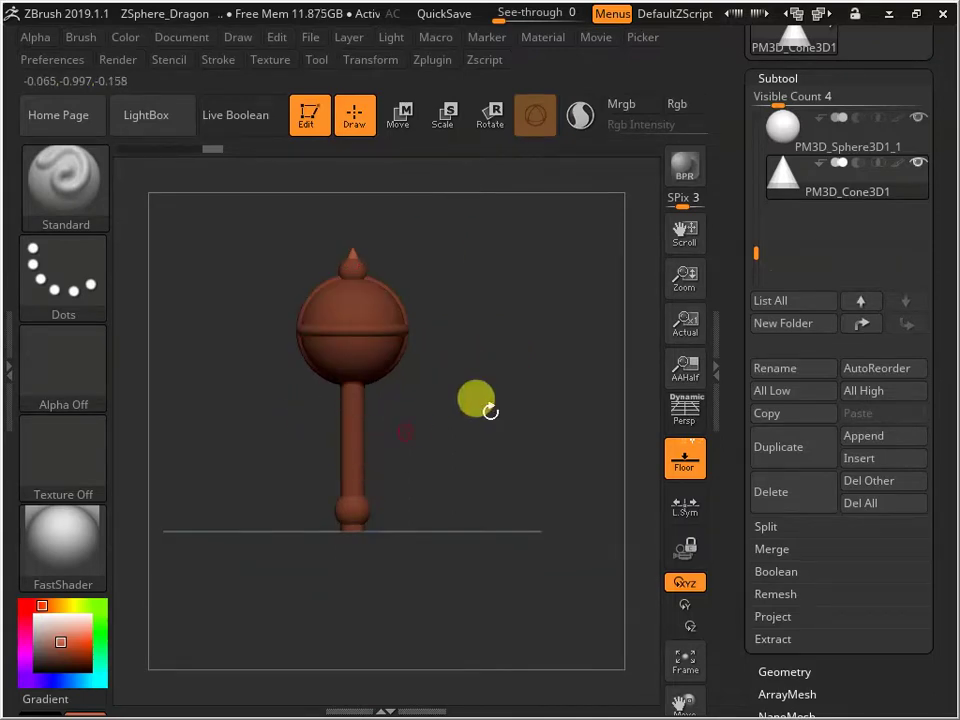
pyautogui.scroll(5, 752, 228)
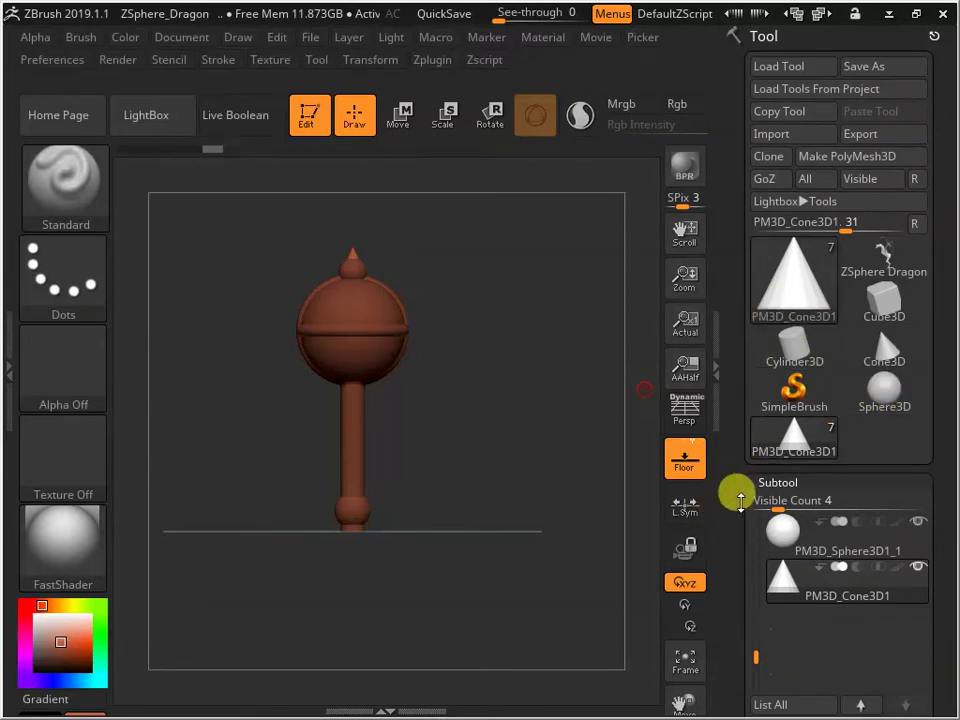
pyautogui.moveTo(740, 499); pyautogui.dragTo(818, 315)
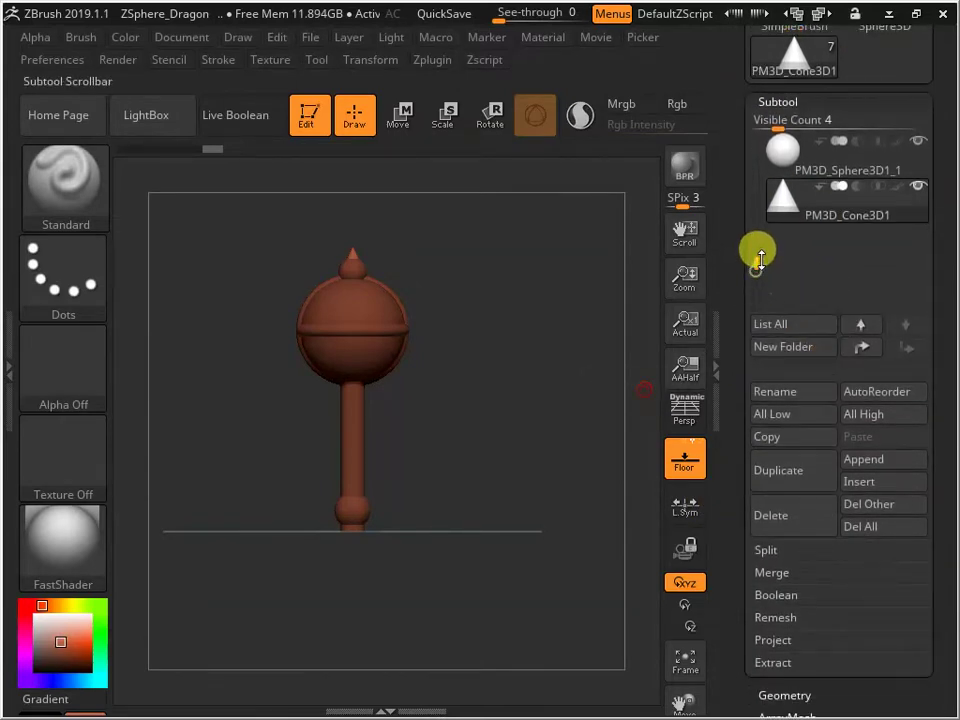
pyautogui.moveTo(760, 258); pyautogui.dragTo(797, 131)
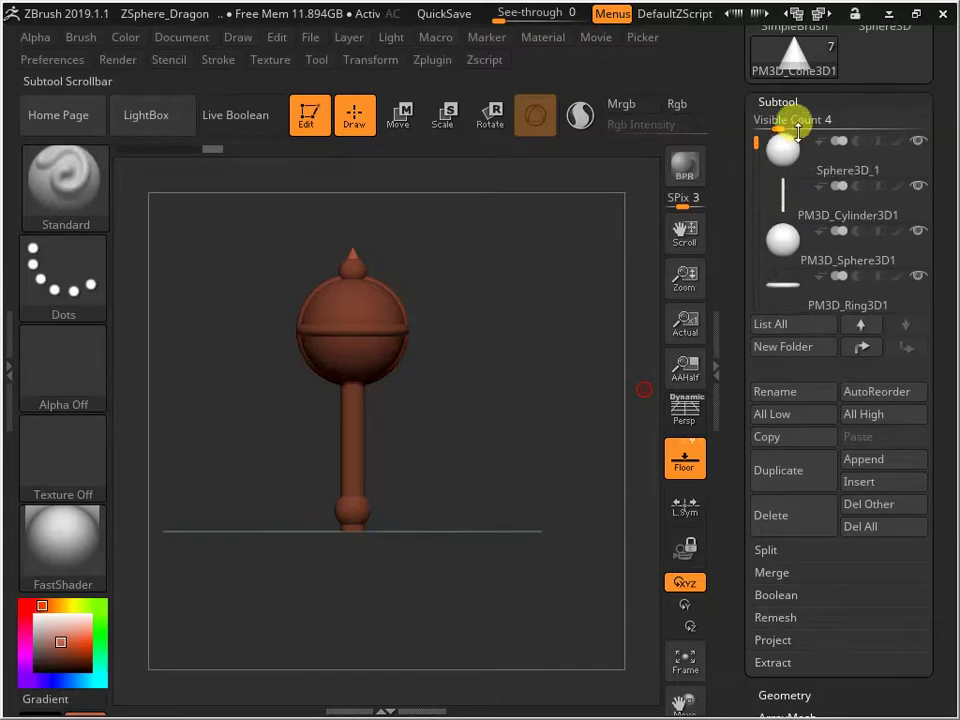
pyautogui.click(778, 200)
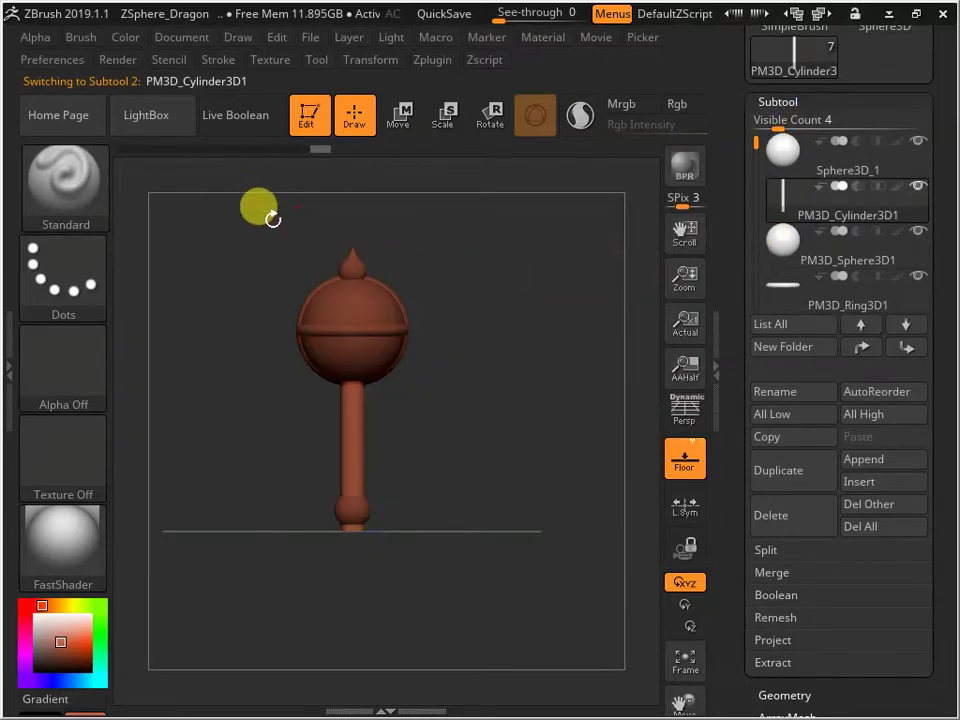
pyautogui.click(443, 116)
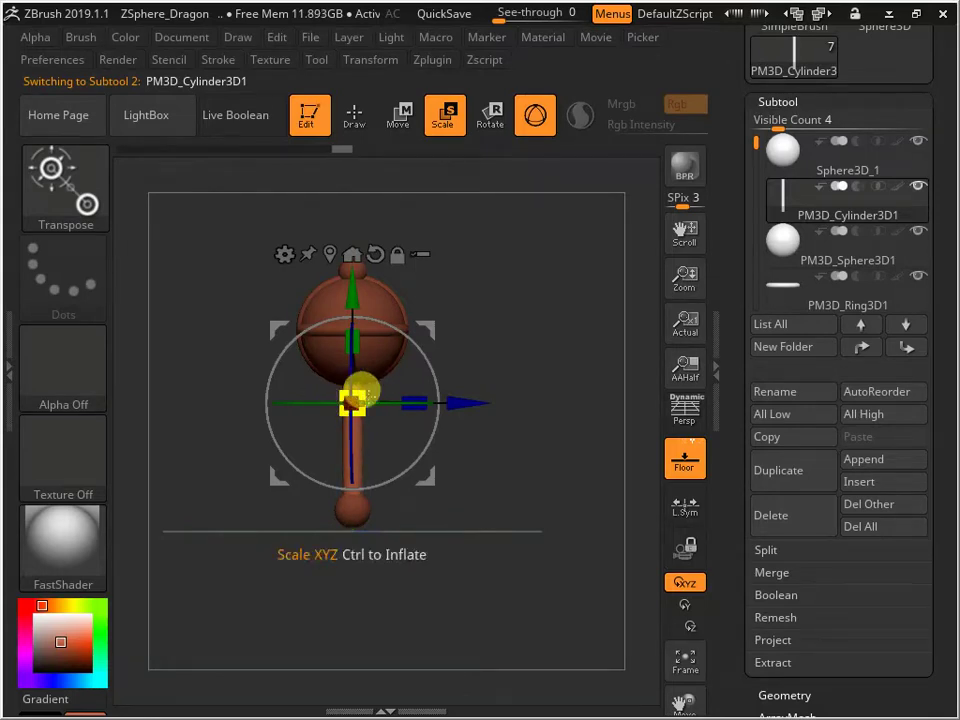
pyautogui.click(353, 117)
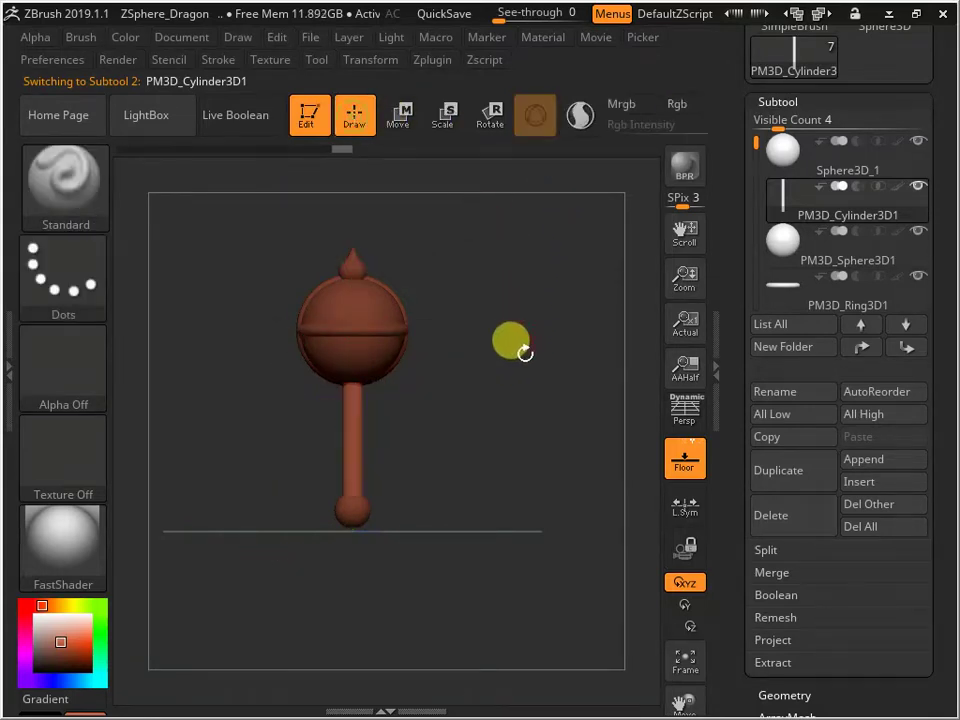
# - Select the PM3D_Sphere3D1 subtool, shrink it slightly and move it up so the handle's lower end sticks out
pyautogui.moveTo(525, 349)
pyautogui.mouseDown()
pyautogui.moveTo(369, 446)
pyautogui.moveTo(486, 375)
pyautogui.moveTo(416, 441)
pyautogui.moveTo(231, 454)
pyautogui.moveTo(347, 392)
pyautogui.moveTo(456, 398)
pyautogui.moveTo(516, 378)
pyautogui.mouseUp()
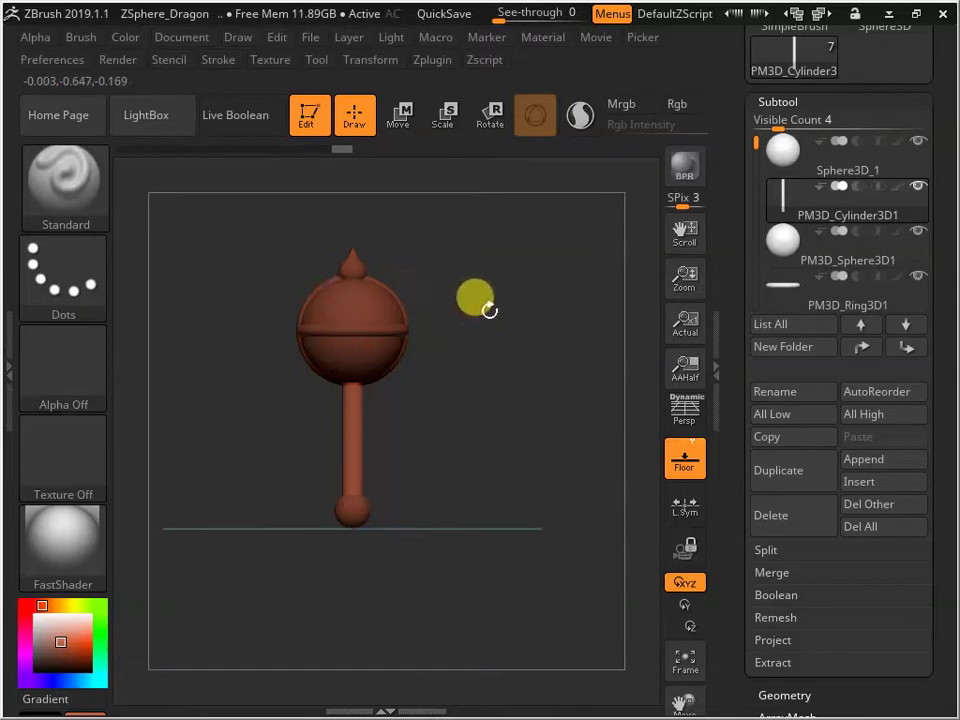
pyautogui.keyDown('alt'); pyautogui.moveTo(494, 410); pyautogui.dragTo(500, 484); pyautogui.keyUp('alt')
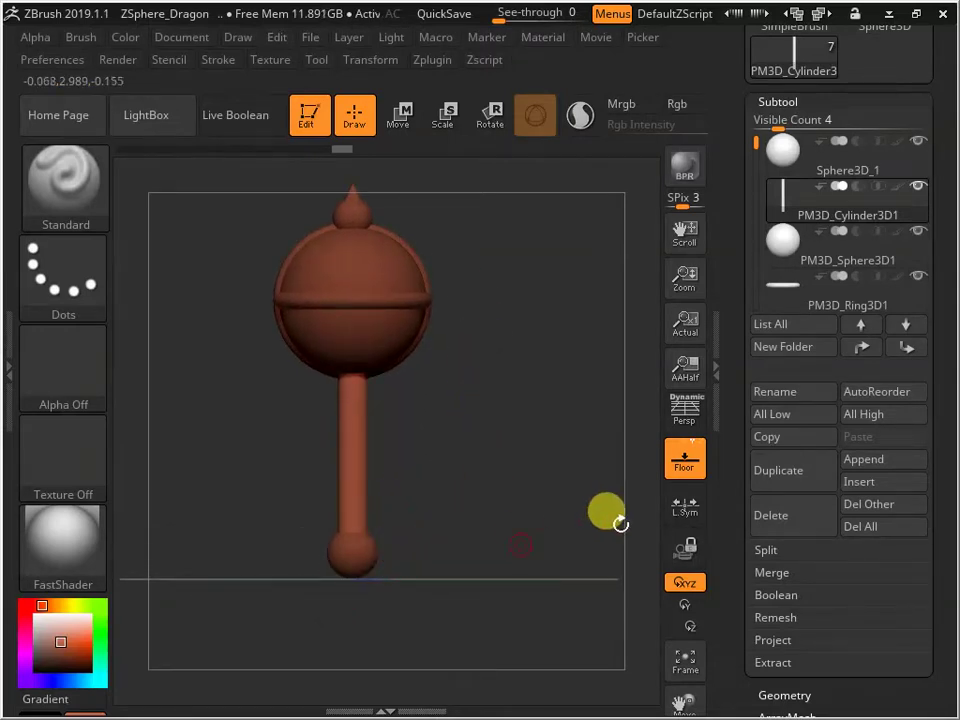
pyautogui.click(790, 257)
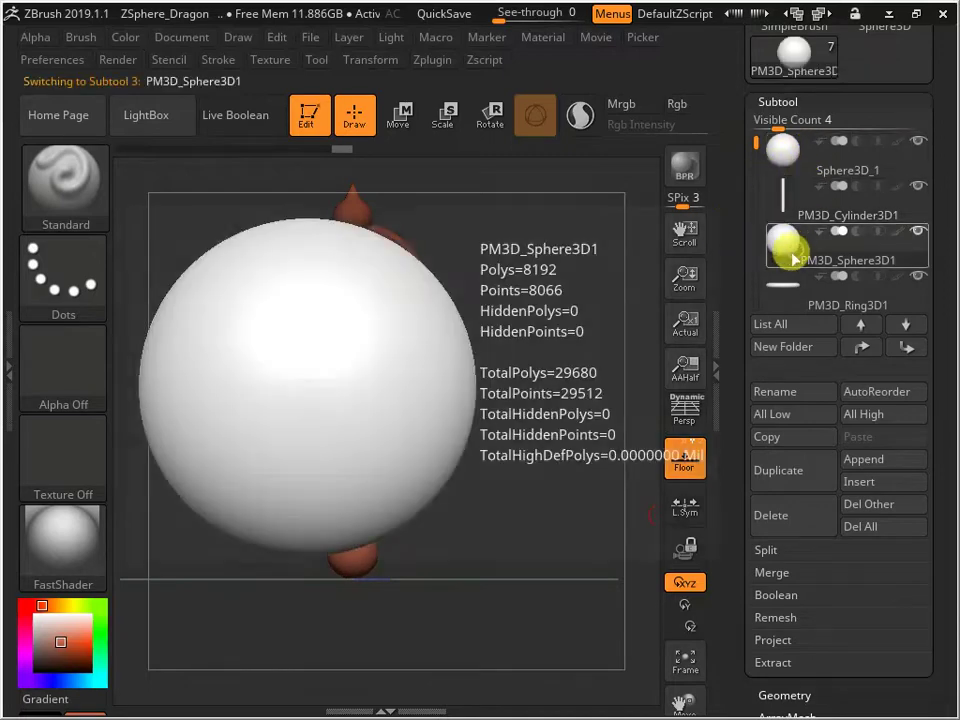
pyautogui.click(397, 112)
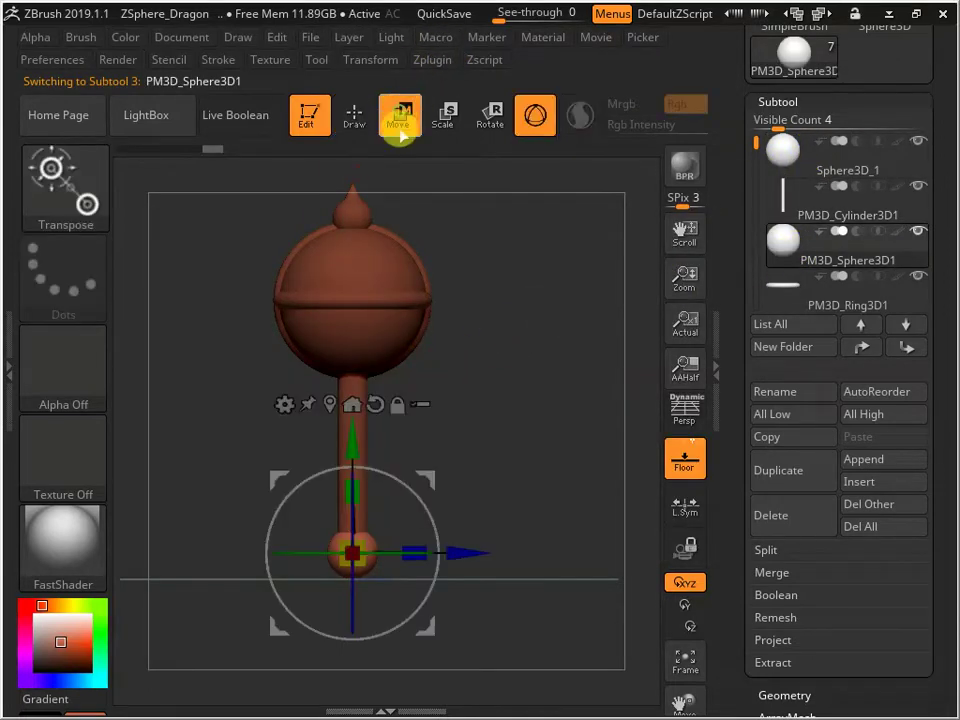
pyautogui.moveTo(356, 442); pyautogui.dragTo(354, 515)
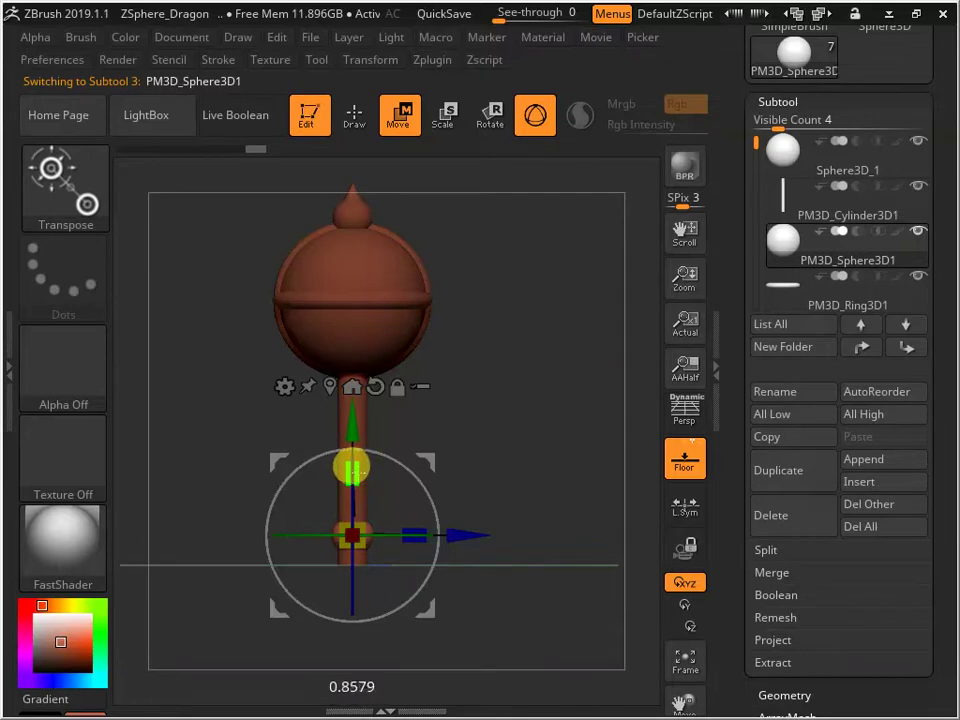
pyautogui.moveTo(352, 467); pyautogui.dragTo(341, 428)
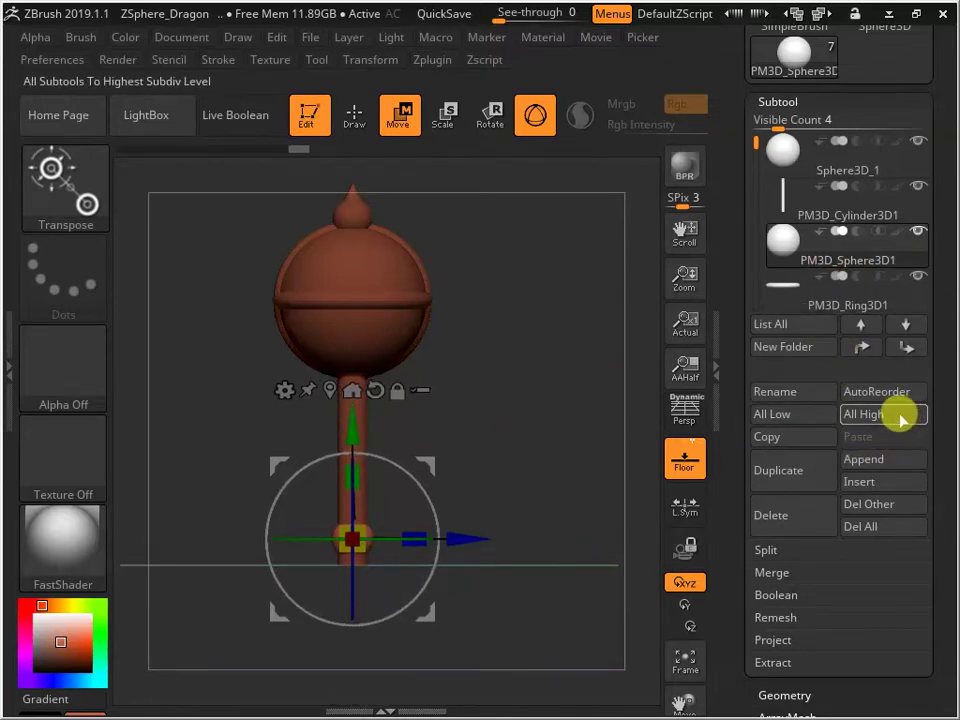
# - Append a Ring3D mesh as a new subtool, and move the existing PM3D_Ring3D1 ring down to the lower part of the handle
pyautogui.click(866, 459)
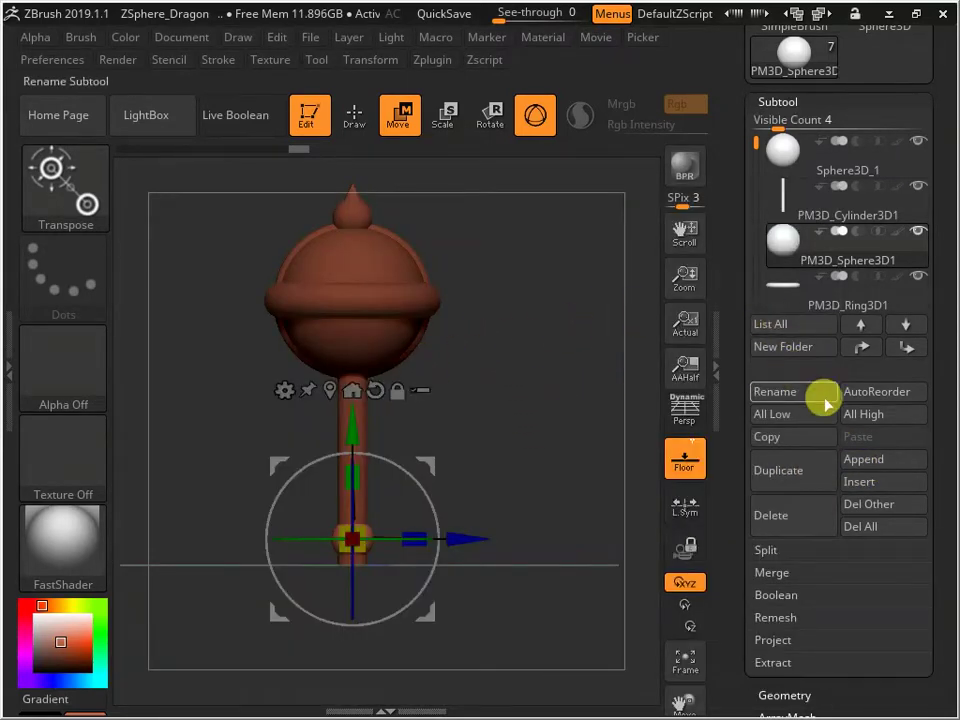
pyautogui.moveTo(750, 257); pyautogui.dragTo(761, 210)
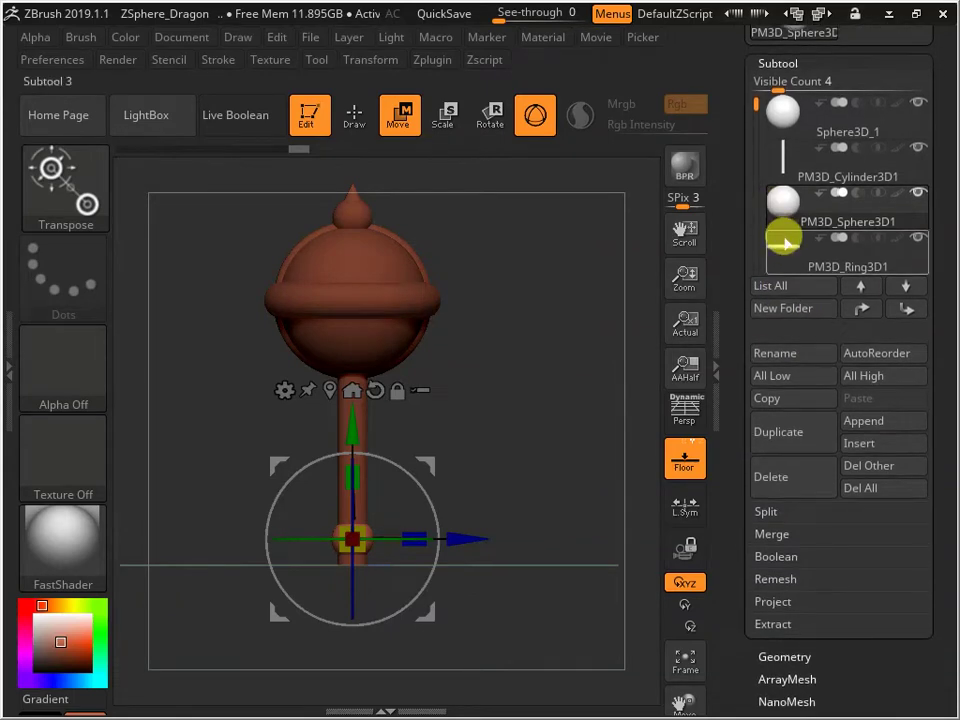
pyautogui.click(781, 255)
pyautogui.moveTo(345, 176); pyautogui.dragTo(336, 388)
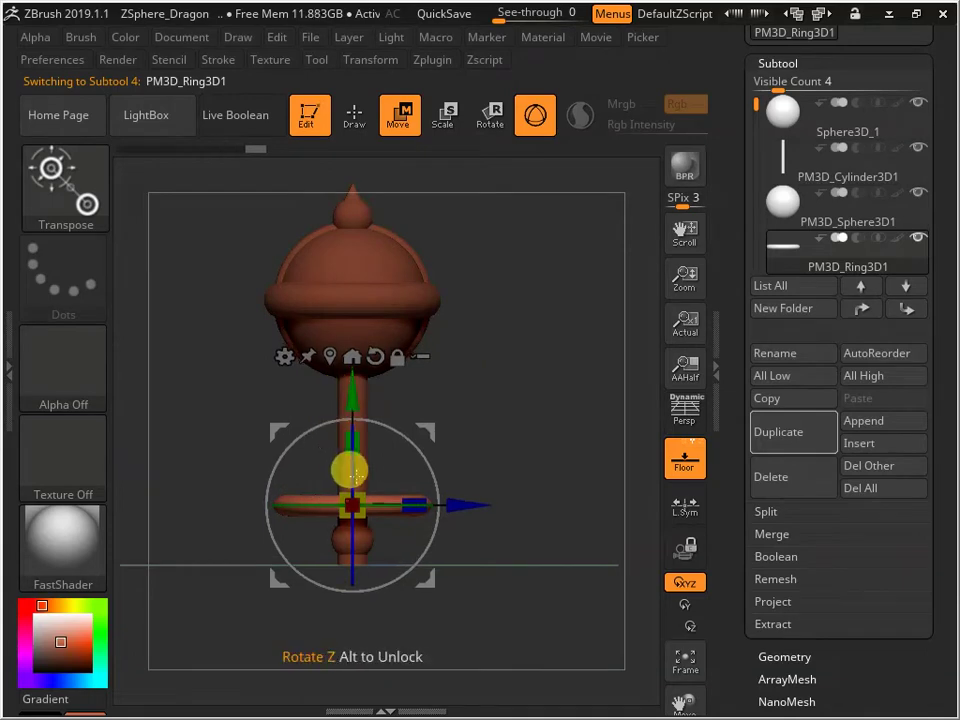
# - Rotate the PM3D_Ring3D1 ring about 90° so it stands upright and move it down below the handle's end
pyautogui.moveTo(508, 466); pyautogui.dragTo(446, 448)
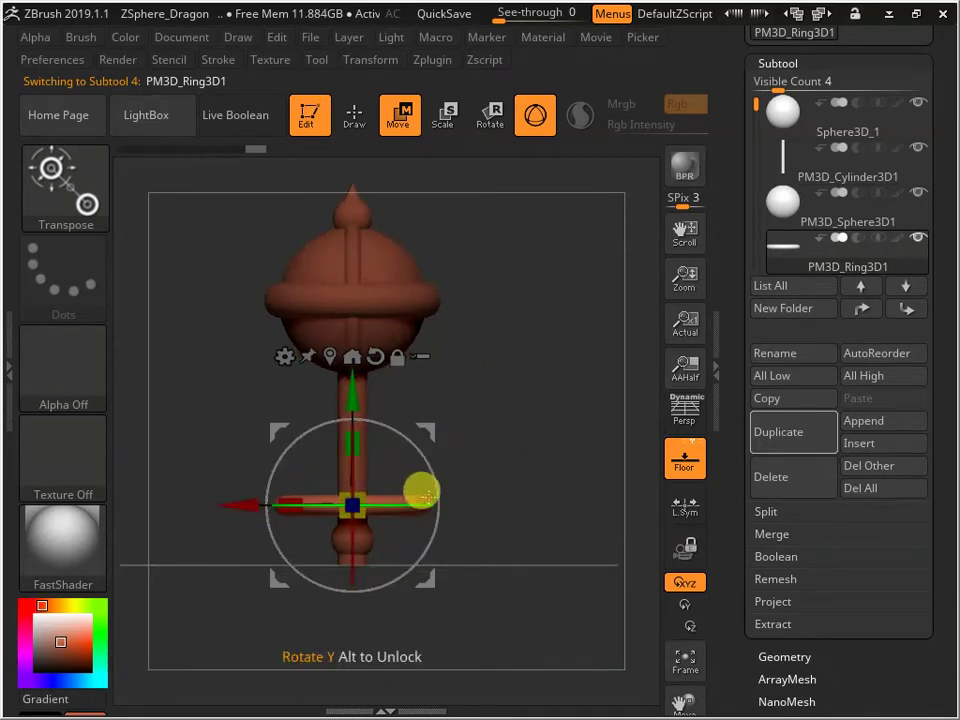
pyautogui.moveTo(420, 489); pyautogui.dragTo(298, 383)
pyautogui.hotkey('ctrl', 'z')
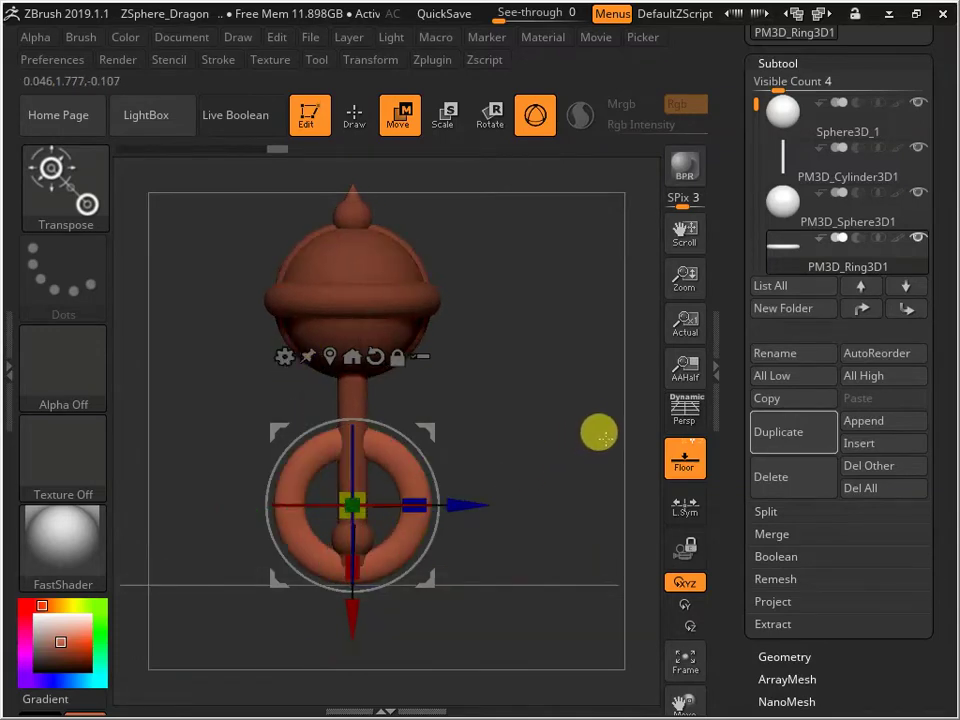
pyautogui.moveTo(347, 607); pyautogui.dragTo(291, 707)
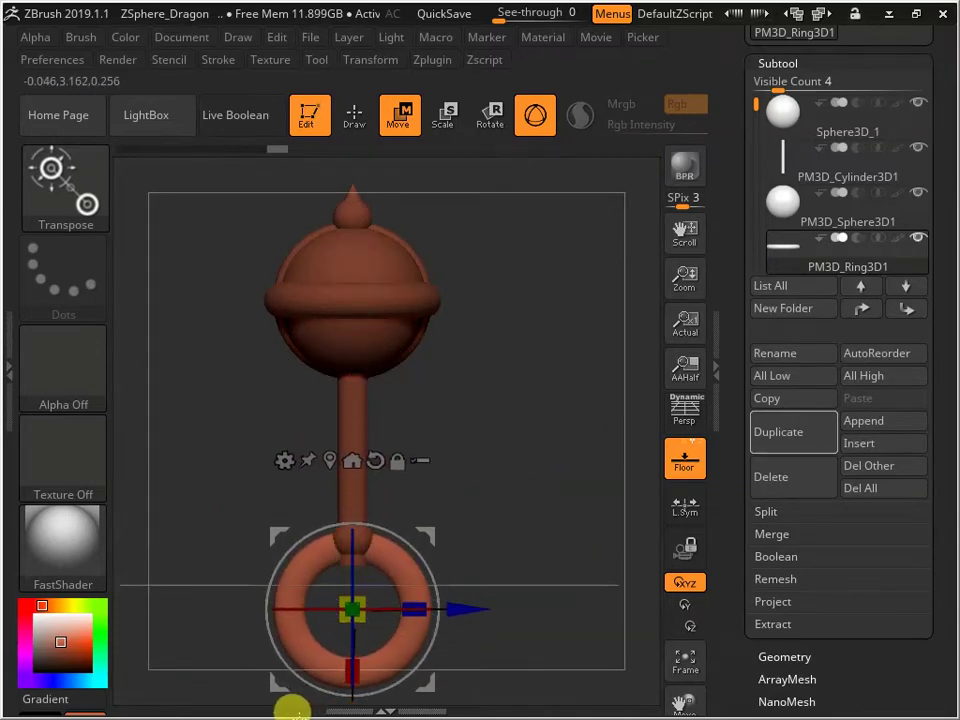
# - Shrink the upright ring to slightly wider than the handle's end sphere and move it up against the handle's lower end
pyautogui.moveTo(529, 443); pyautogui.dragTo(495, 326)
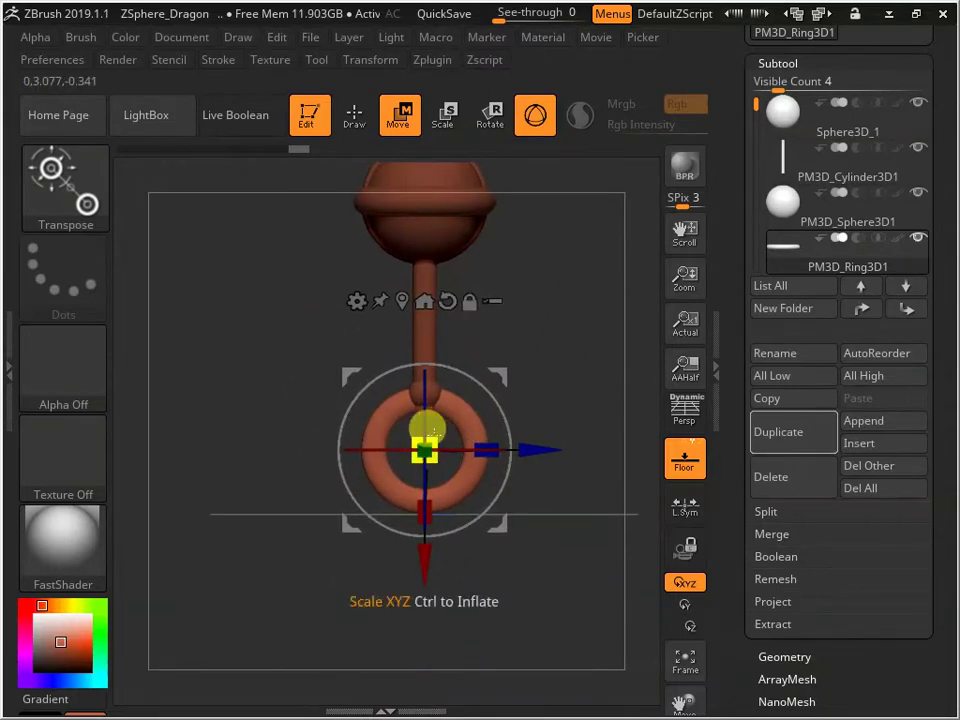
pyautogui.moveTo(424, 450); pyautogui.dragTo(400, 447)
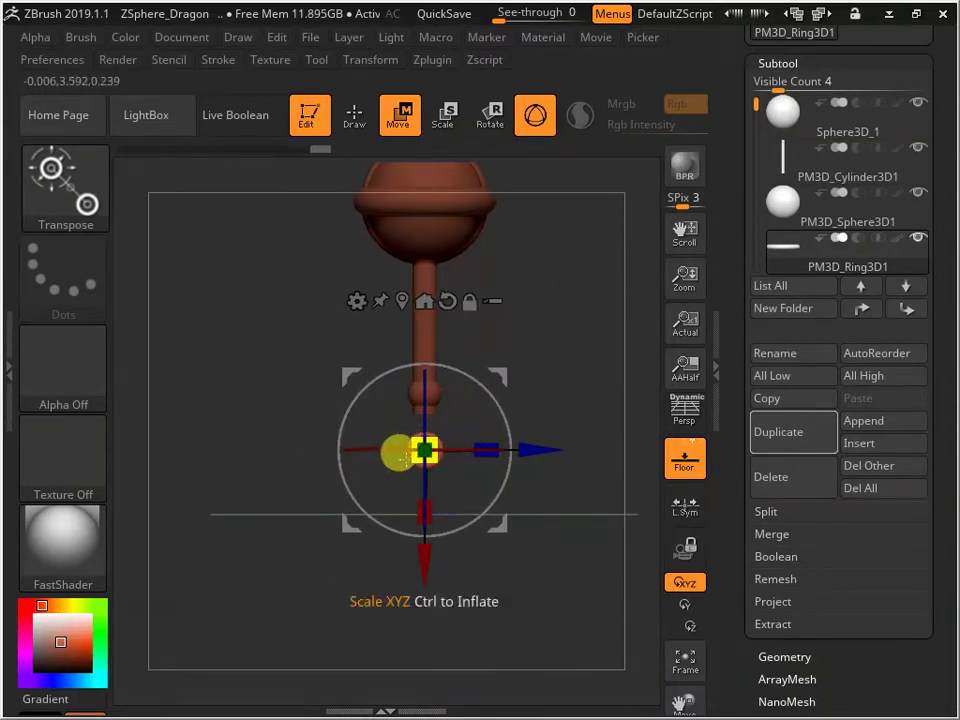
pyautogui.moveTo(411, 581); pyautogui.dragTo(443, 538)
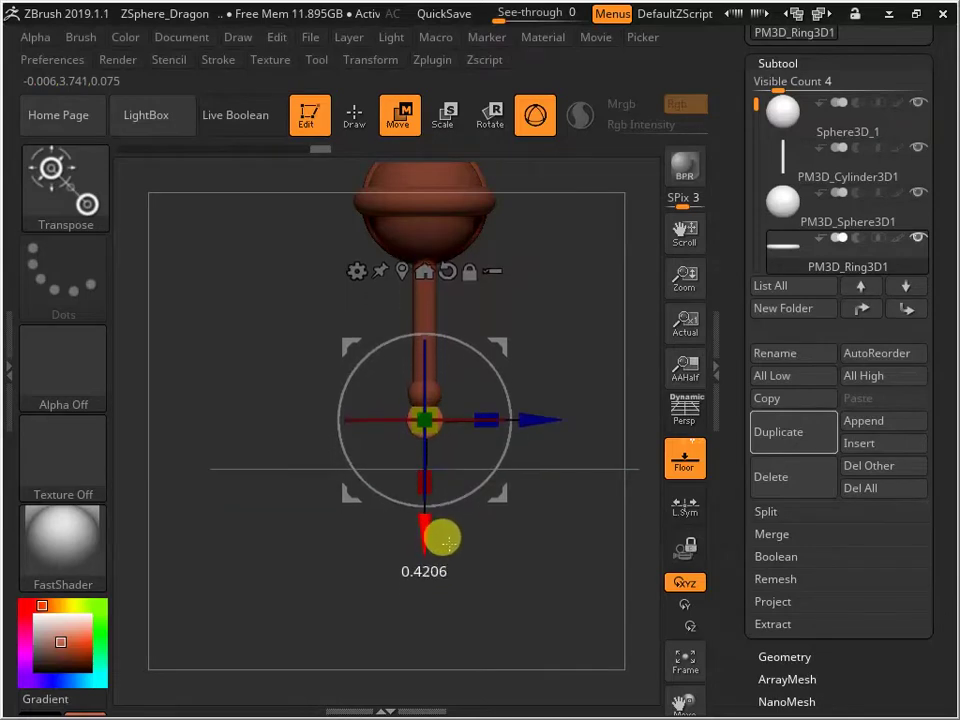
pyautogui.moveTo(561, 347); pyautogui.dragTo(533, 663)
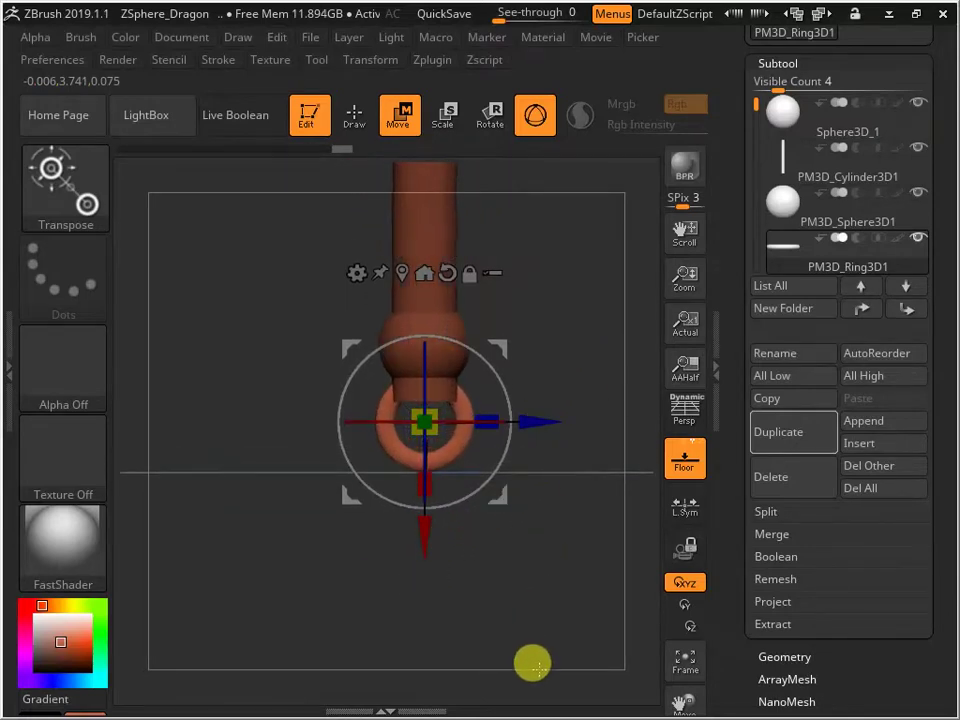
pyautogui.moveTo(427, 407); pyautogui.dragTo(440, 410)
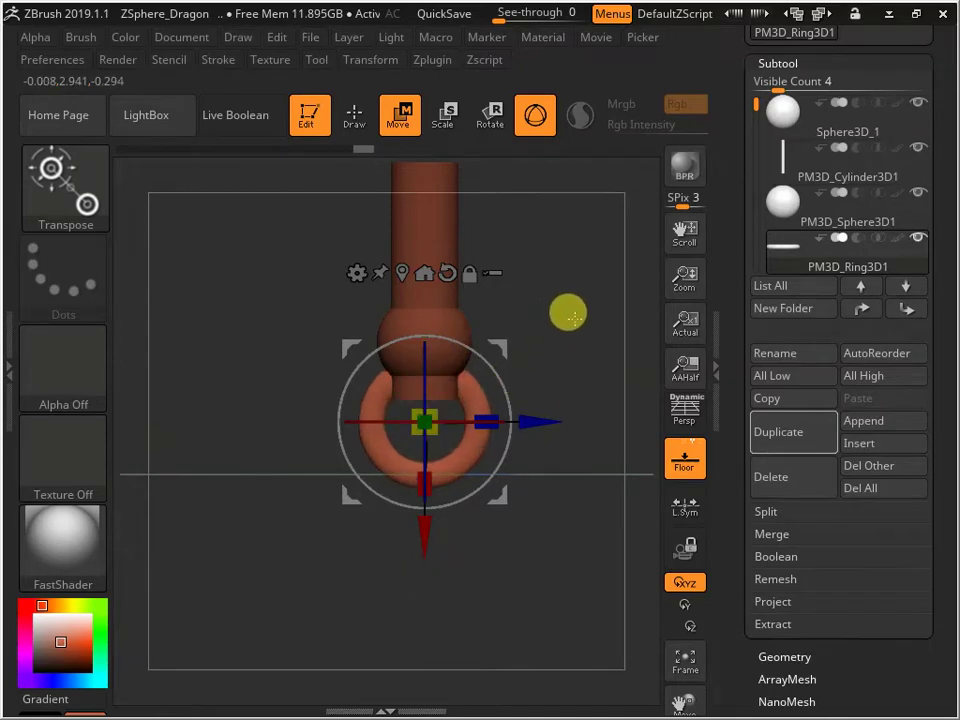
# - Move the small ring further up so it overlaps the end sphere like a hanging loop, and show the whole model
pyautogui.moveTo(568, 315); pyautogui.dragTo(471, 332)
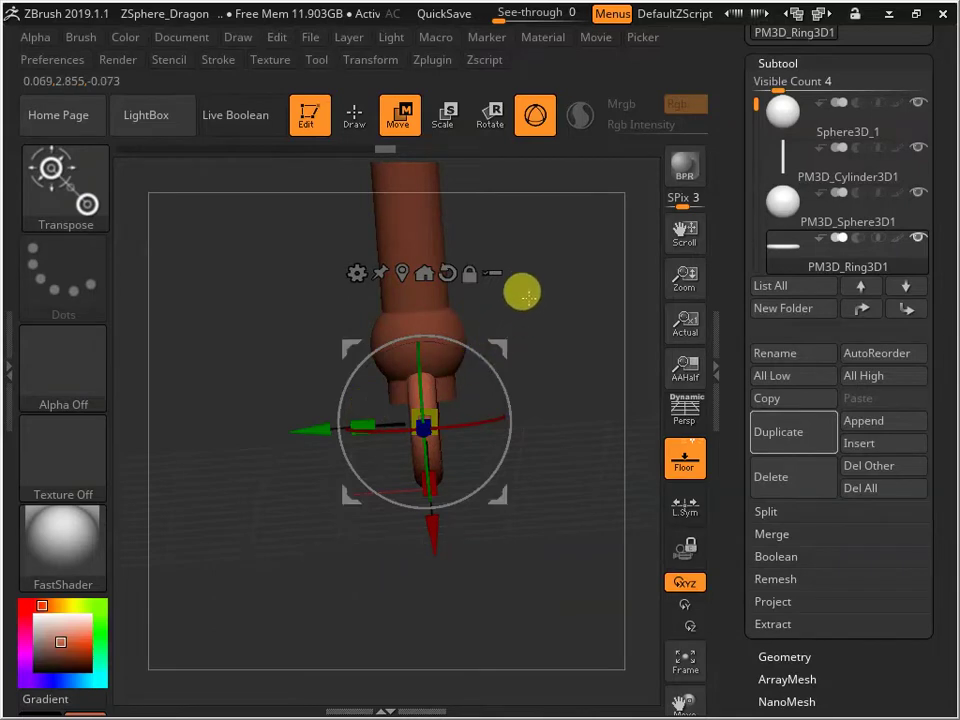
pyautogui.keyDown('shift'); pyautogui.moveTo(521, 289); pyautogui.dragTo(598, 290); pyautogui.keyUp('shift')
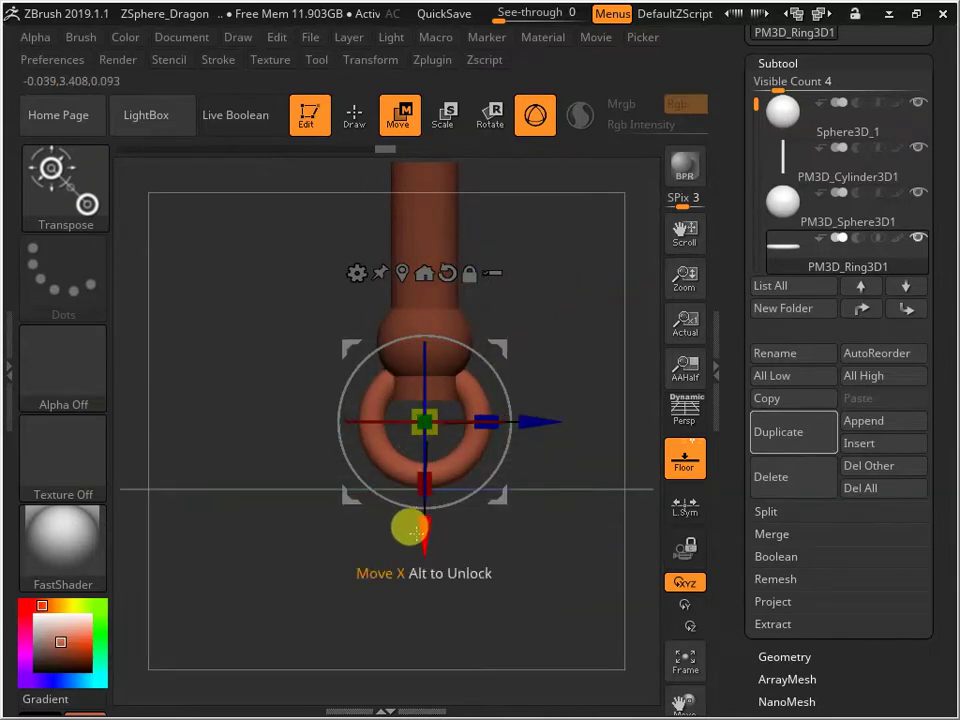
pyautogui.moveTo(417, 533); pyautogui.dragTo(432, 505)
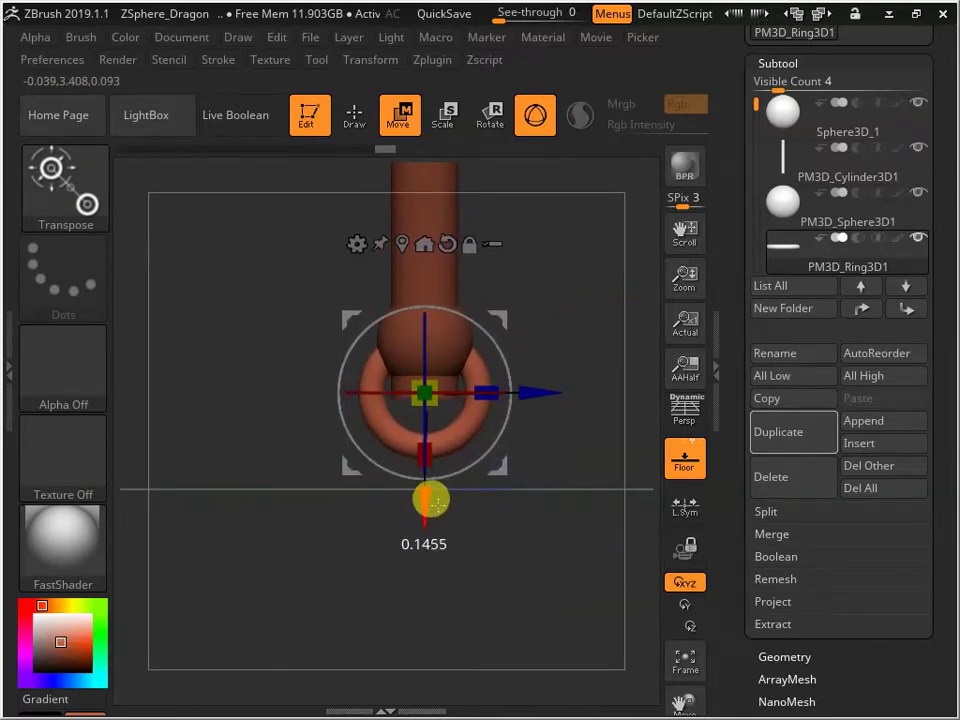
pyautogui.moveTo(557, 280); pyautogui.dragTo(441, 291)
pyautogui.press('f')
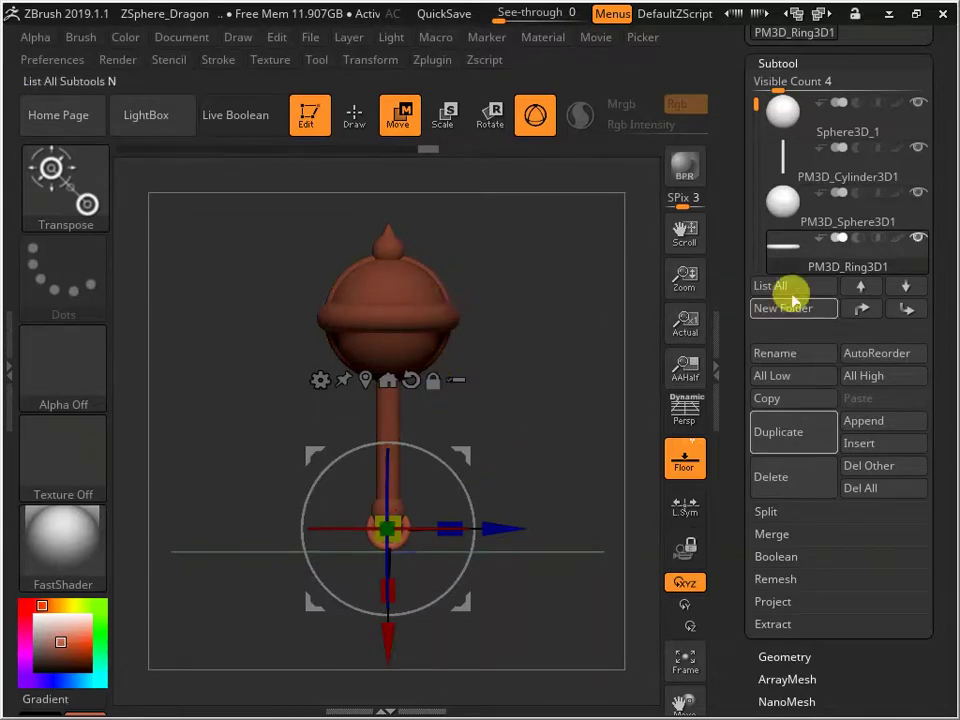
# - Check which parts of the model the cylinder and ring subtools represent by selecting them in turn and hiding PM3D_Ring3D2
pyautogui.click(759, 187)
pyautogui.click(789, 152)
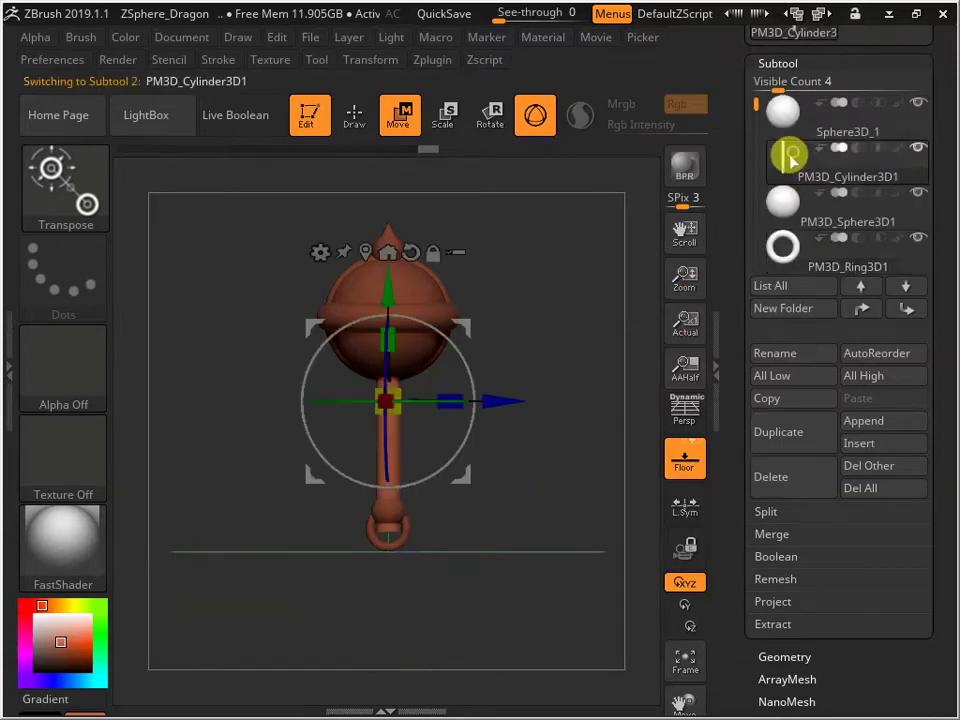
pyautogui.click(782, 249)
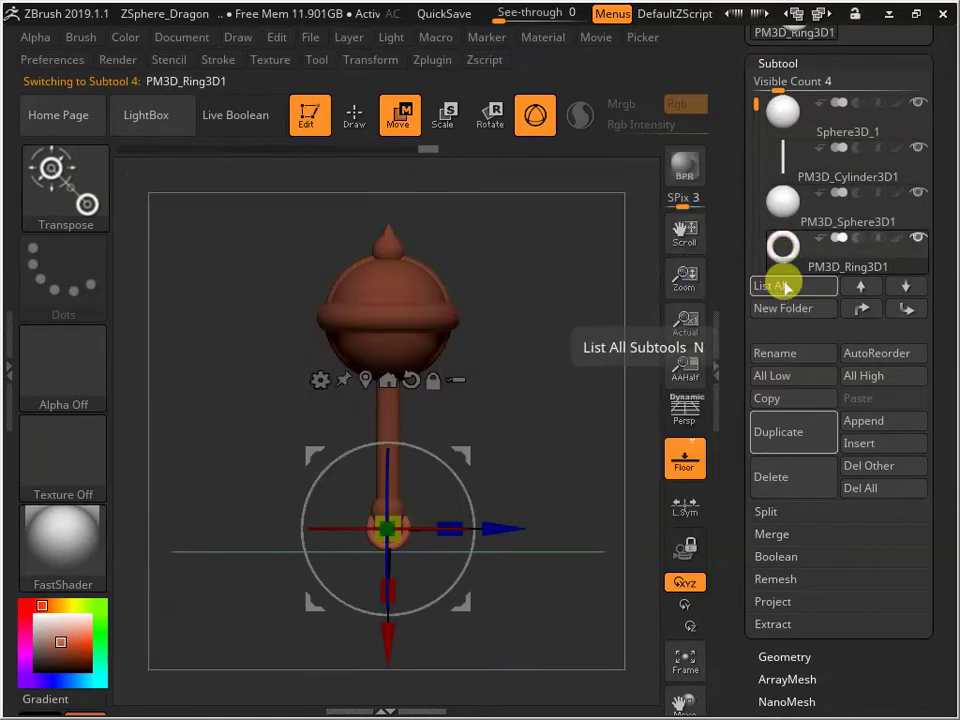
pyautogui.scroll(-4, 756, 231)
pyautogui.scroll(2, 801, 135)
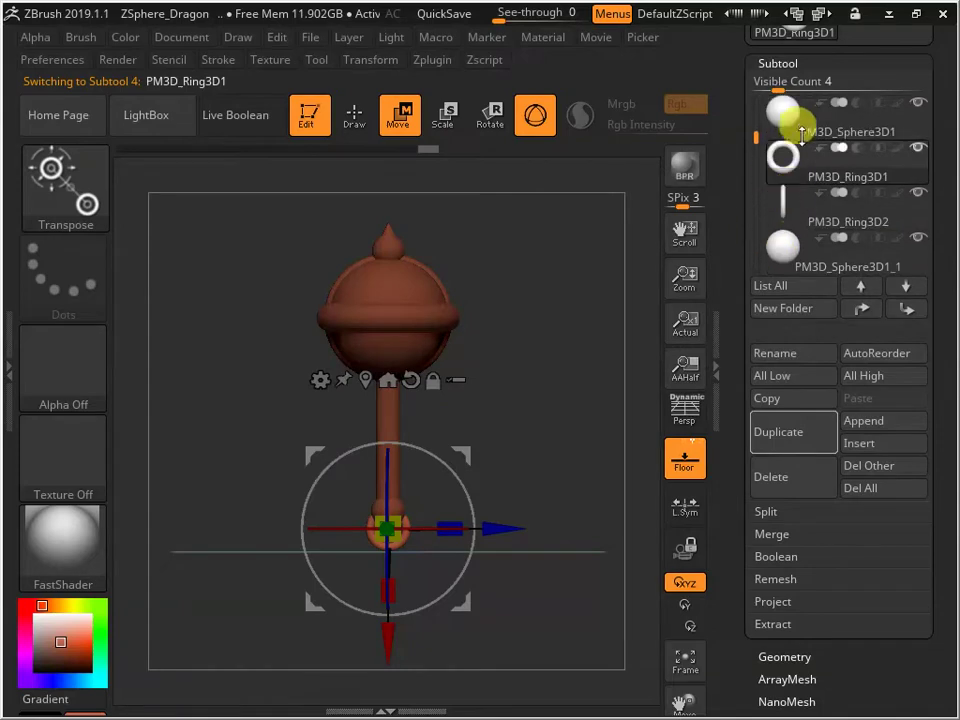
pyautogui.click(783, 205)
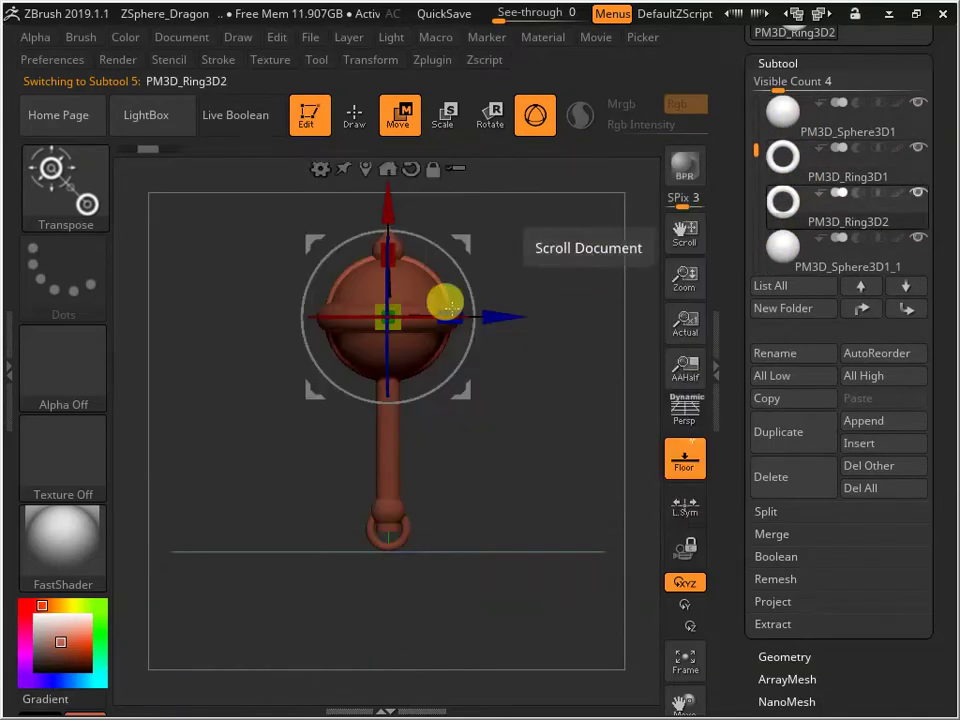
pyautogui.scroll(-1, 781, 153)
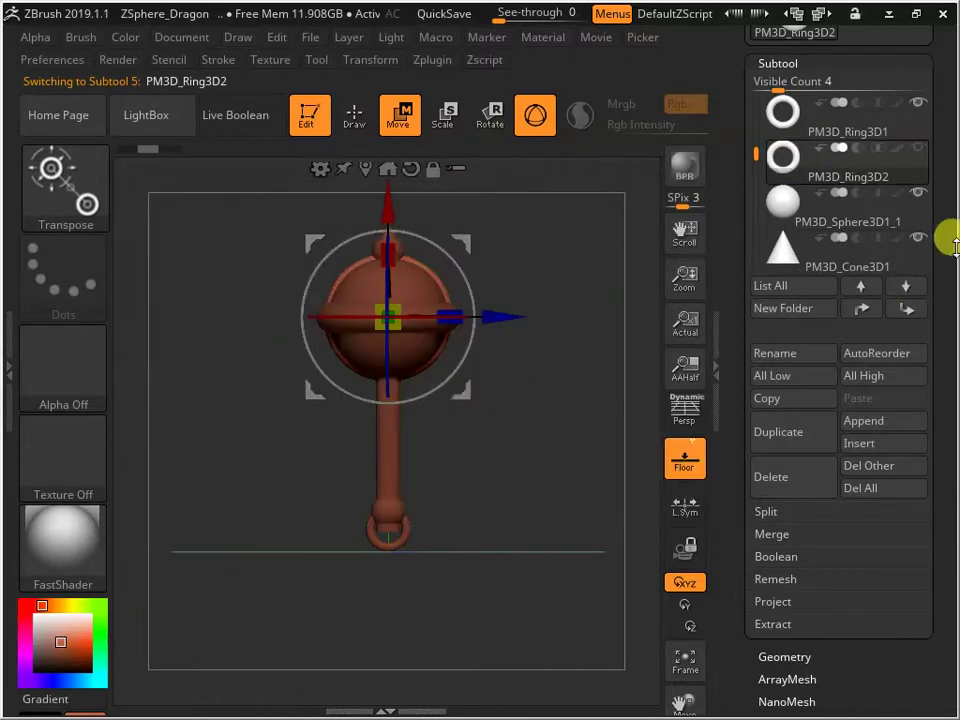
pyautogui.click(785, 110)
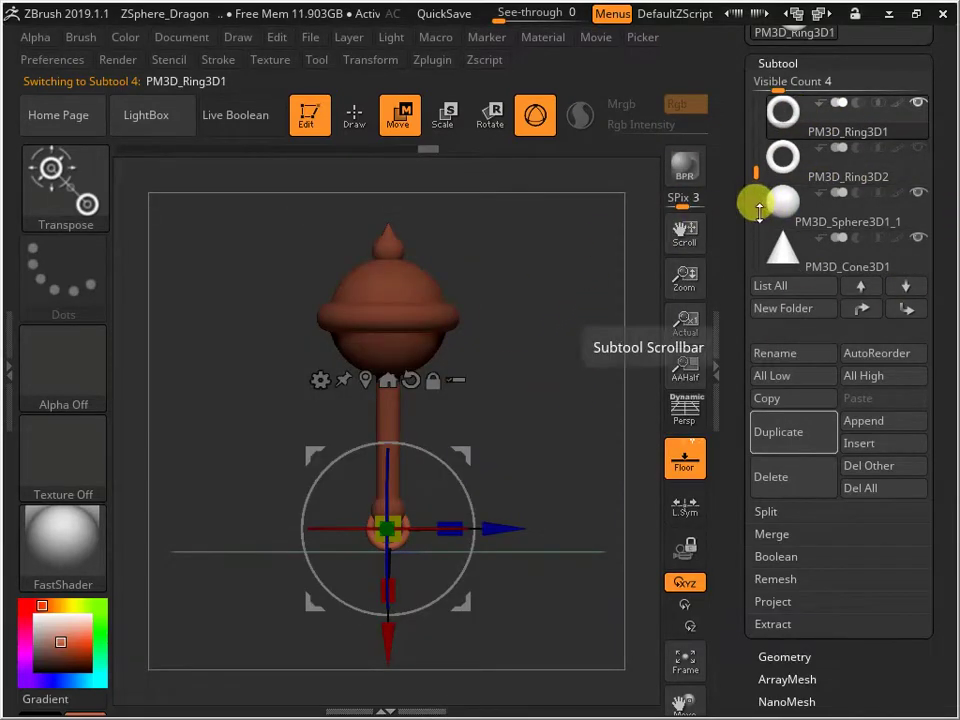
pyautogui.click(785, 156)
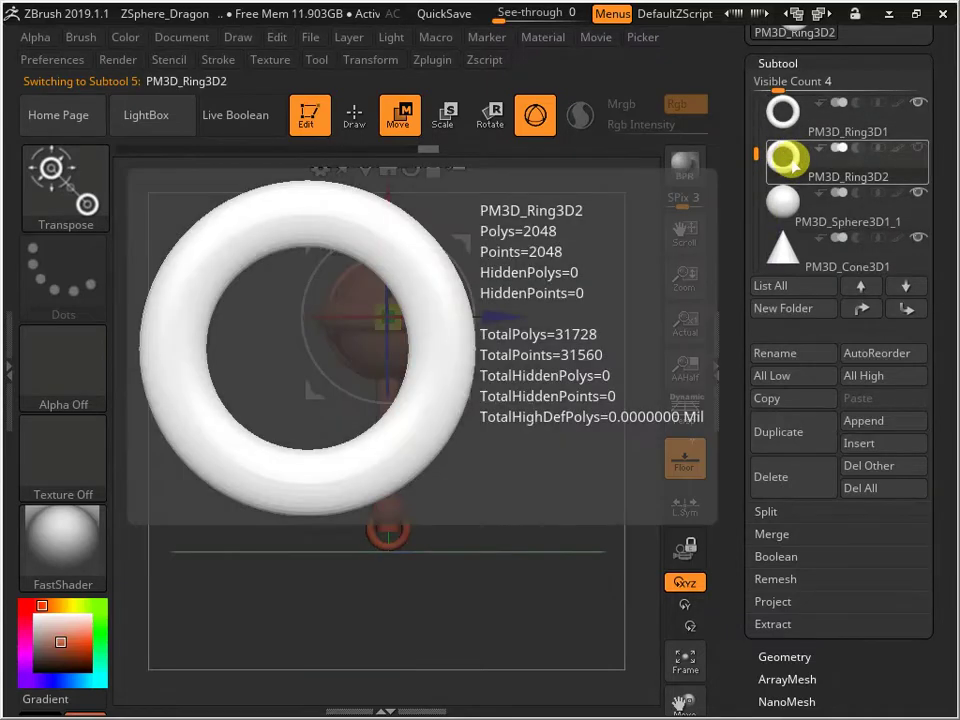
# - Delete the horizontal PM3D_Ring3D1_1 ring around the head sphere
pyautogui.scroll(-1, 765, 200)
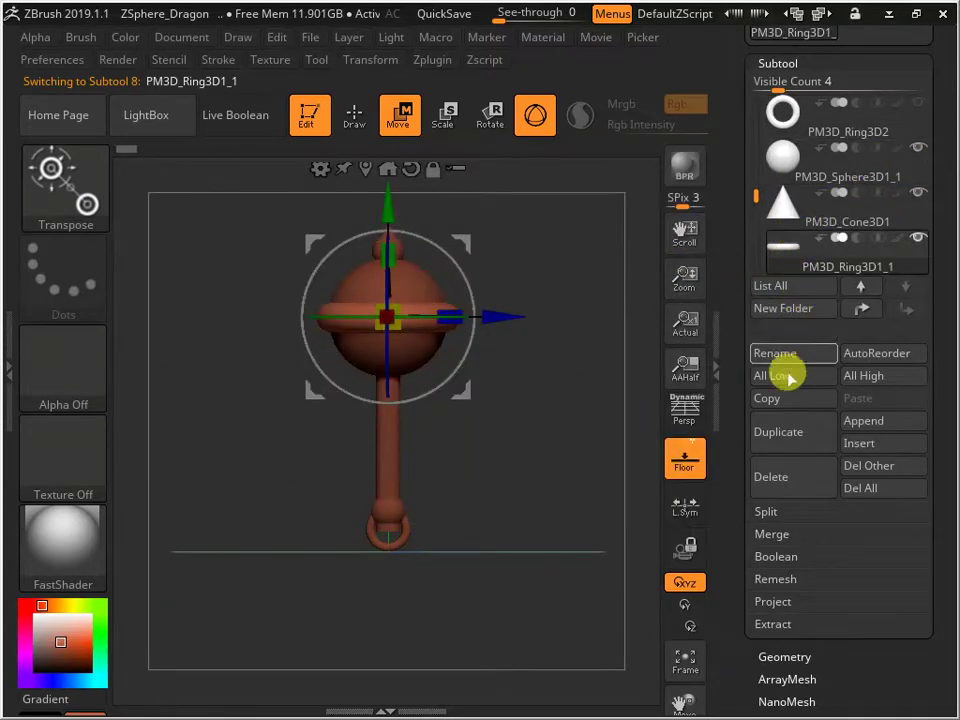
pyautogui.click(781, 479)
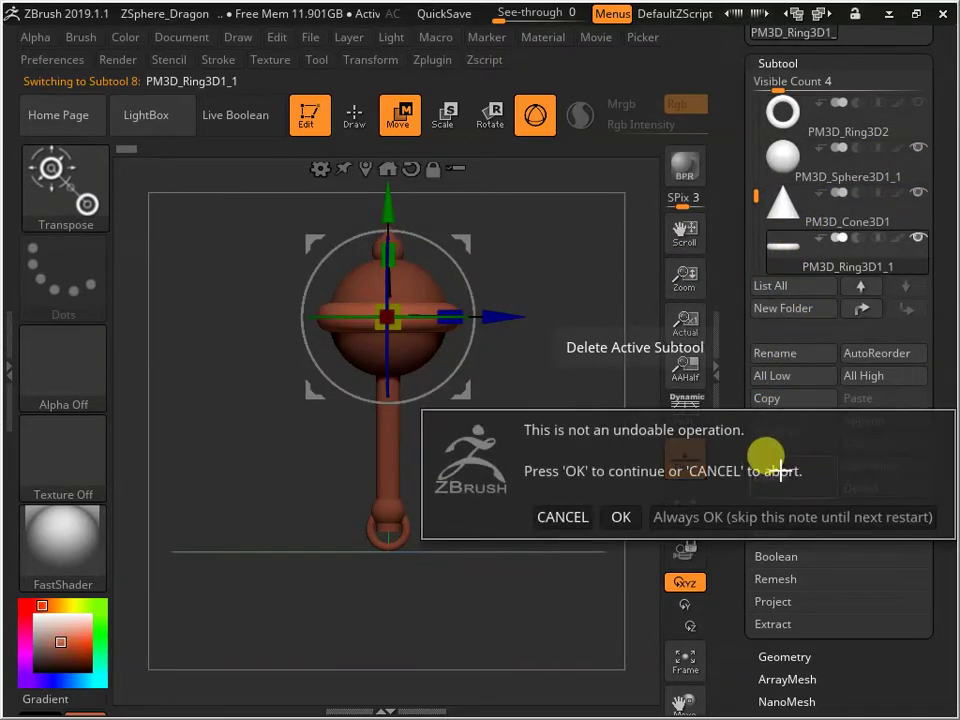
pyautogui.click(617, 516)
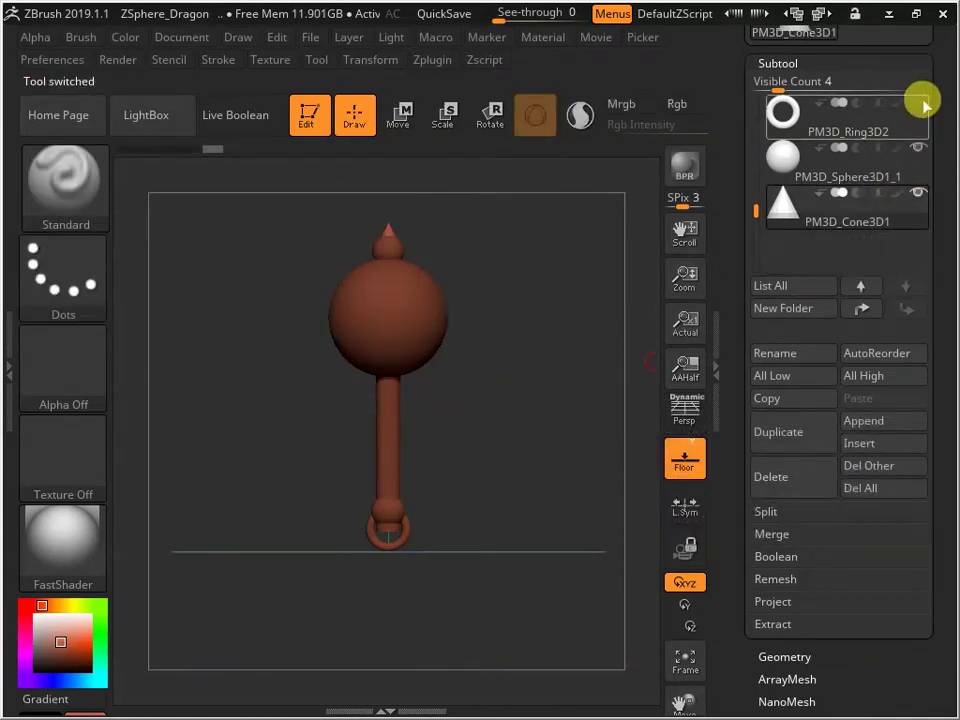
# - Duplicate the upright PM3D_Ring3D2 ring around the head sphere and rotate the copy slightly about the handle's axis, viewed from above
pyautogui.moveTo(506, 357); pyautogui.dragTo(410, 387)
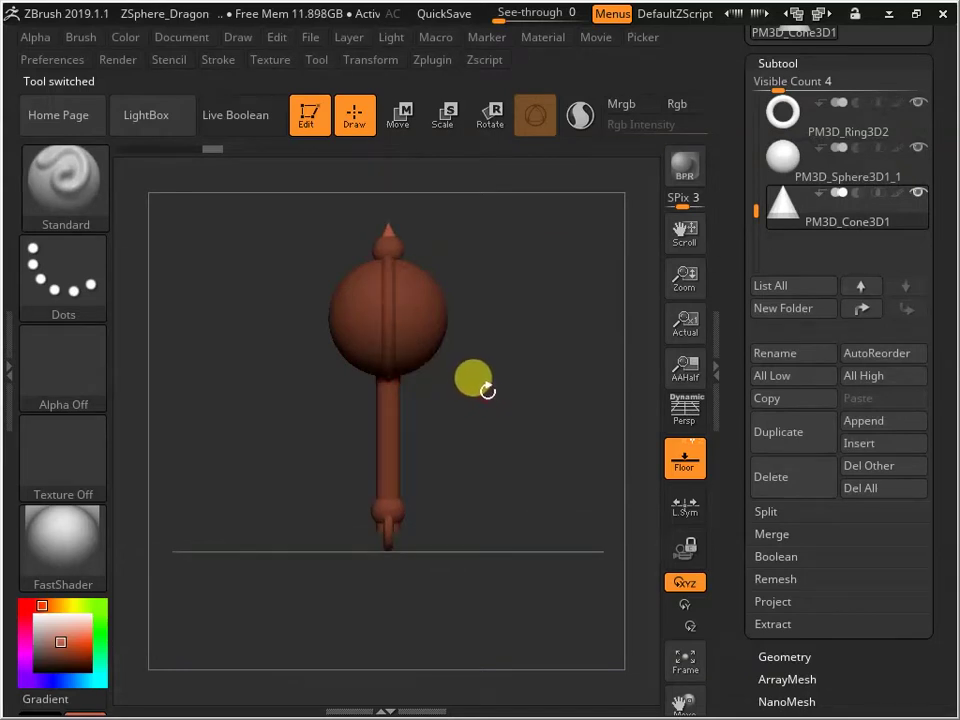
pyautogui.moveTo(506, 378); pyautogui.dragTo(547, 440)
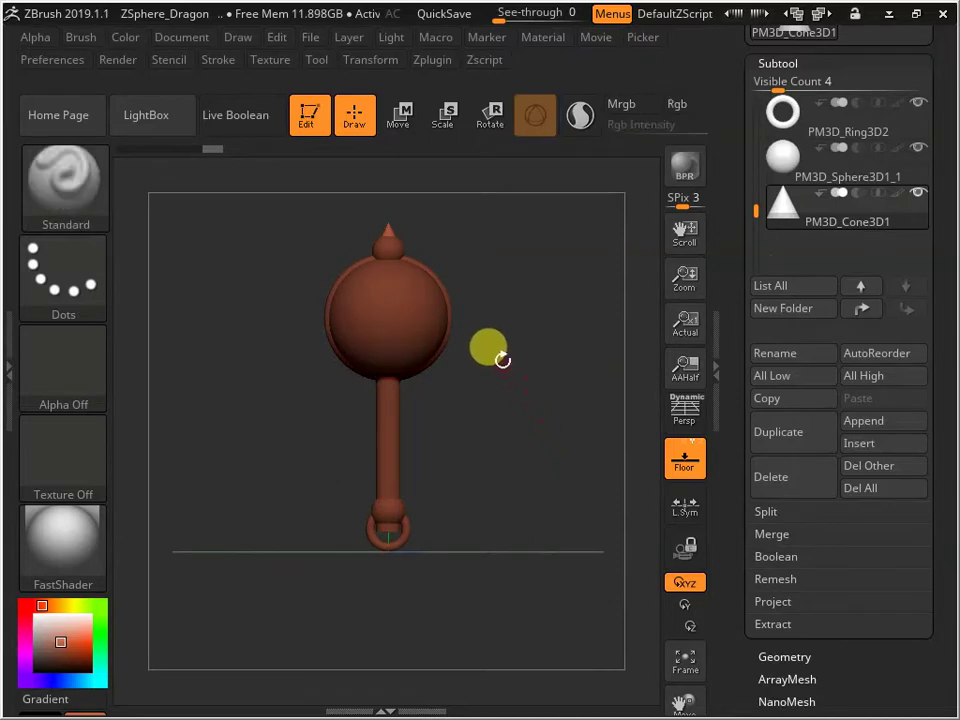
pyautogui.moveTo(500, 357); pyautogui.dragTo(631, 511)
pyautogui.click(784, 113)
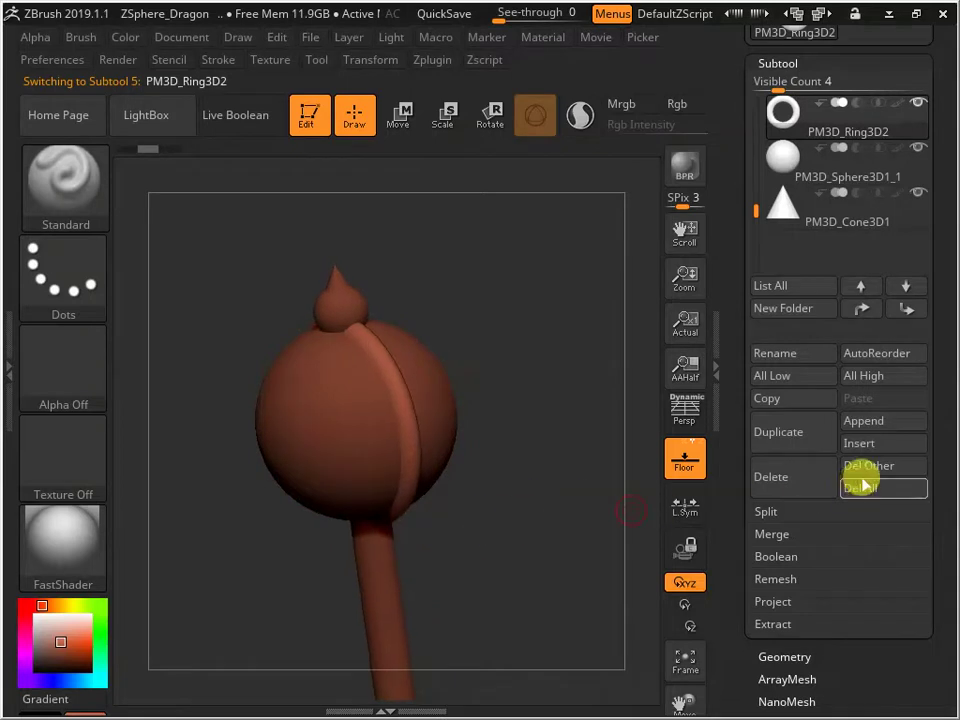
pyautogui.click(801, 432)
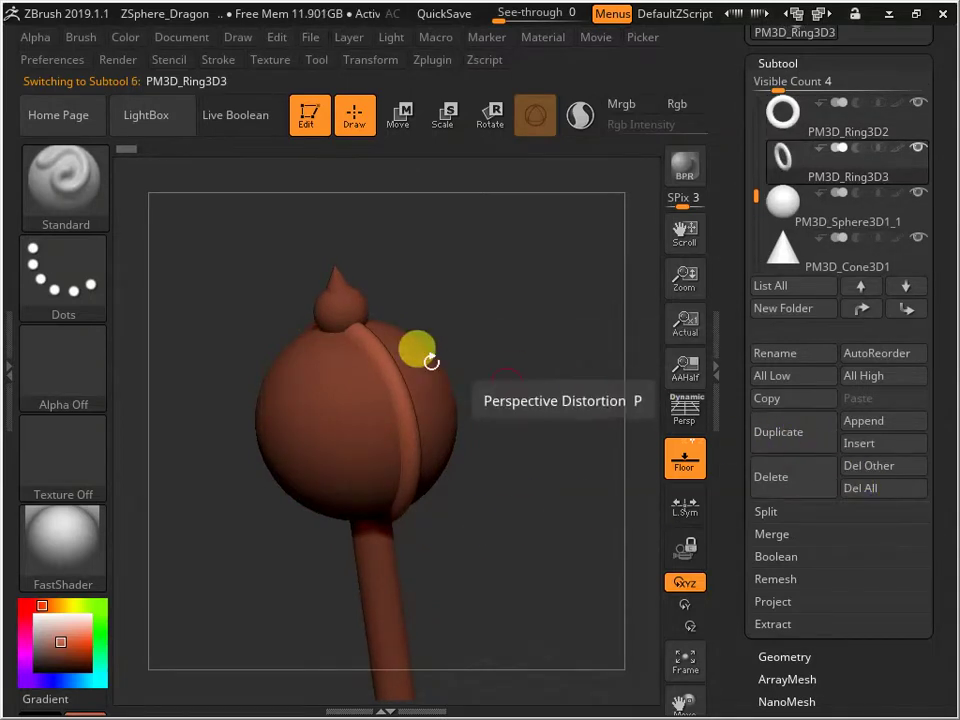
pyautogui.click(487, 118)
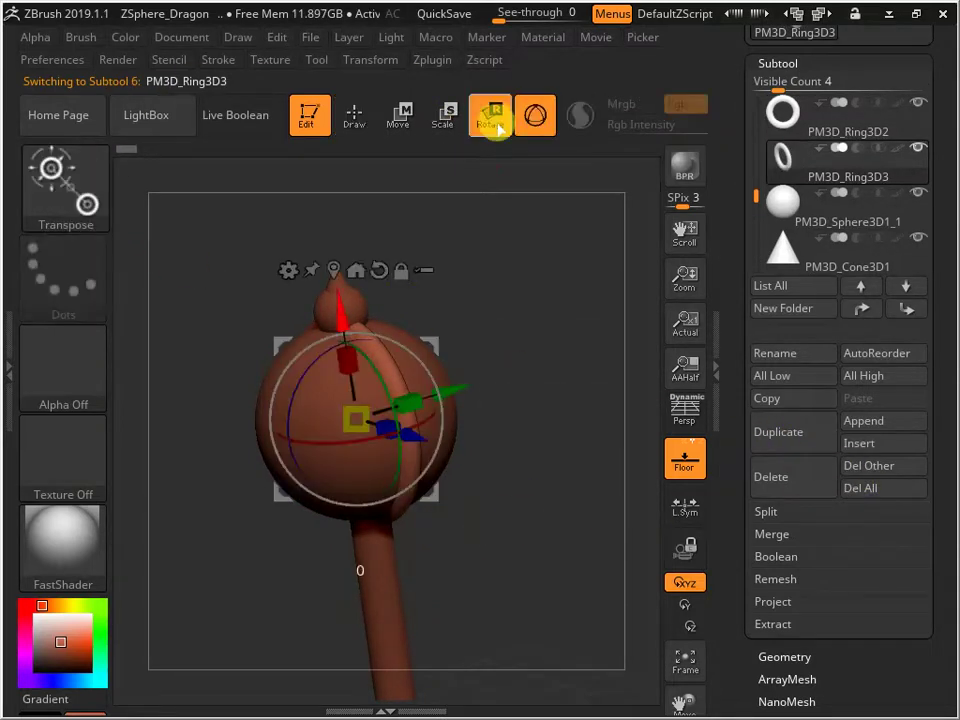
pyautogui.moveTo(553, 436); pyautogui.dragTo(537, 530)
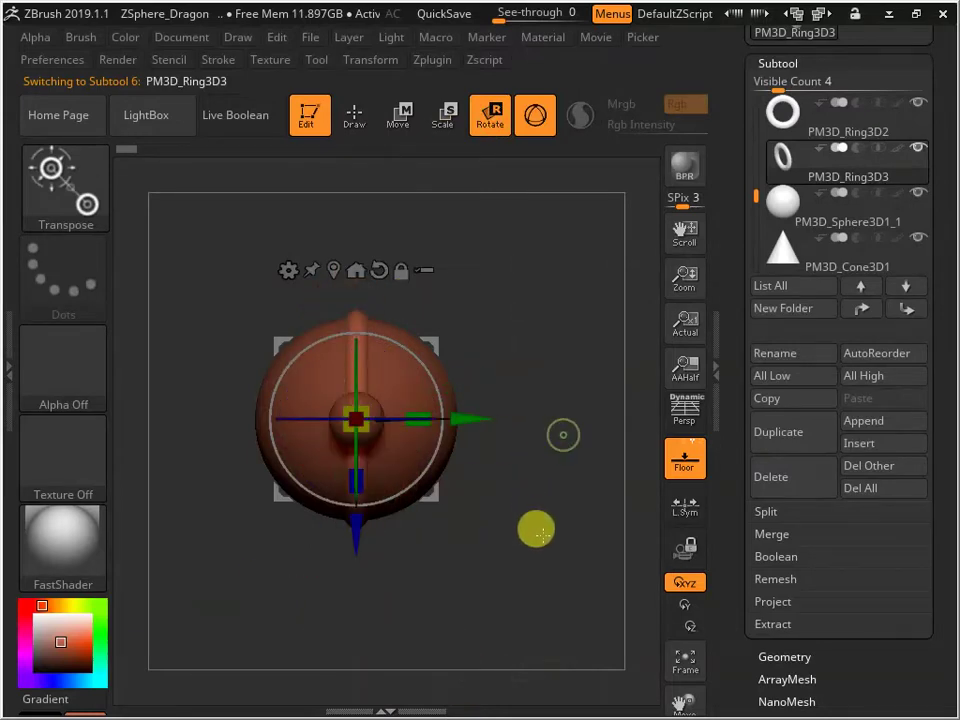
pyautogui.moveTo(410, 342)
pyautogui.mouseDown()
pyautogui.moveTo(426, 369)
pyautogui.moveTo(418, 358)
pyautogui.mouseUp()
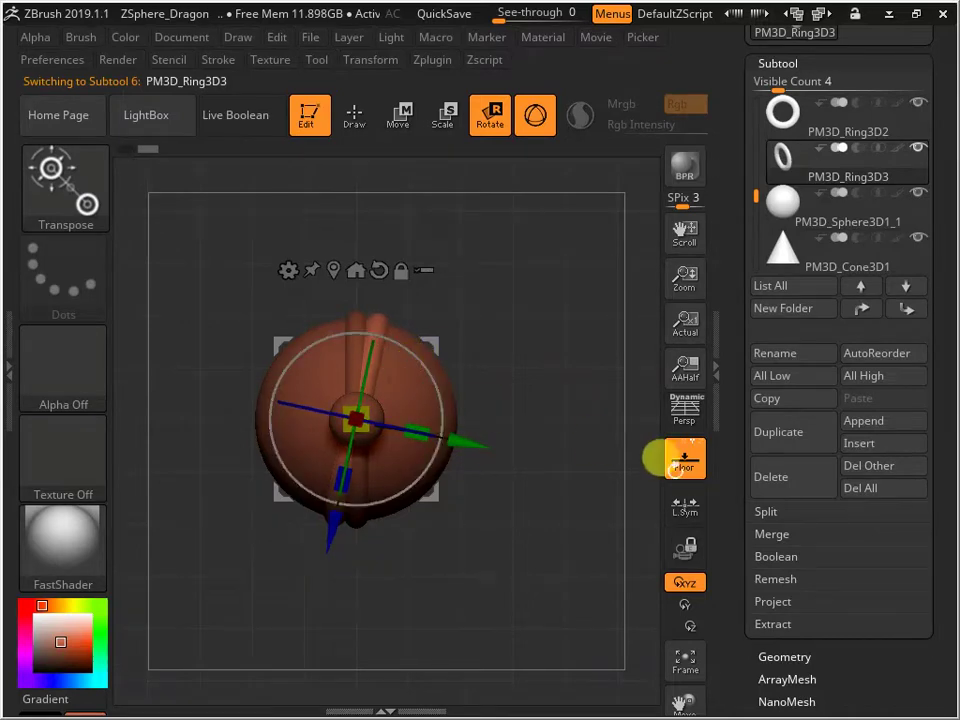
# - Keep duplicating the newest ring and rotating each copy about 15° around the handle's axis until the ribs span a quarter turn
pyautogui.click(792, 432)
pyautogui.moveTo(349, 317); pyautogui.dragTo(418, 367)
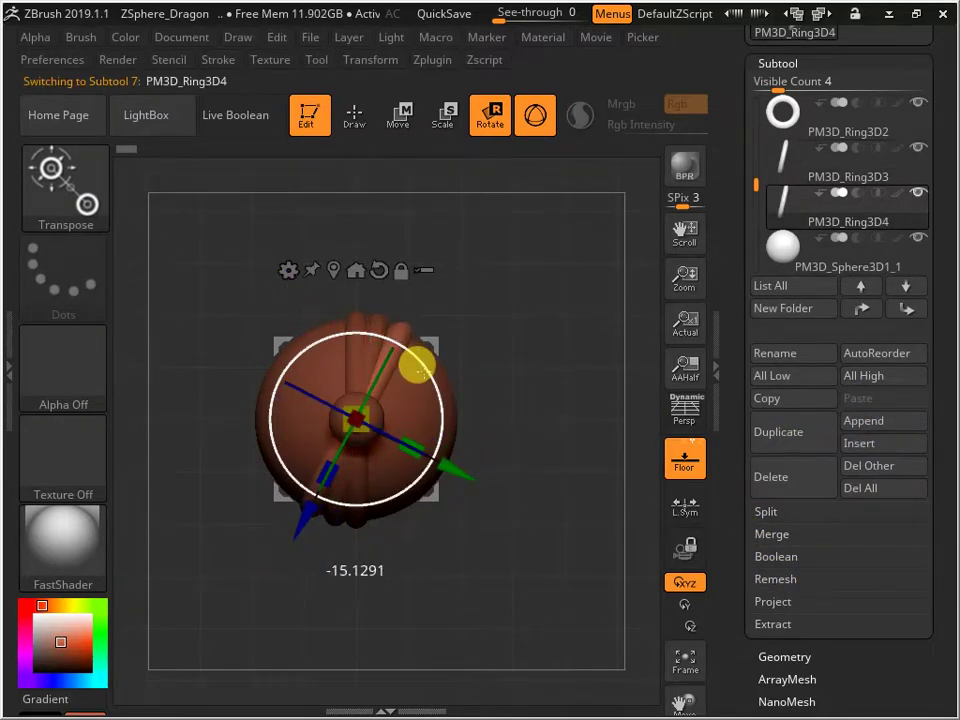
pyautogui.click(821, 433)
pyautogui.moveTo(421, 378); pyautogui.dragTo(434, 394)
pyautogui.click(797, 431)
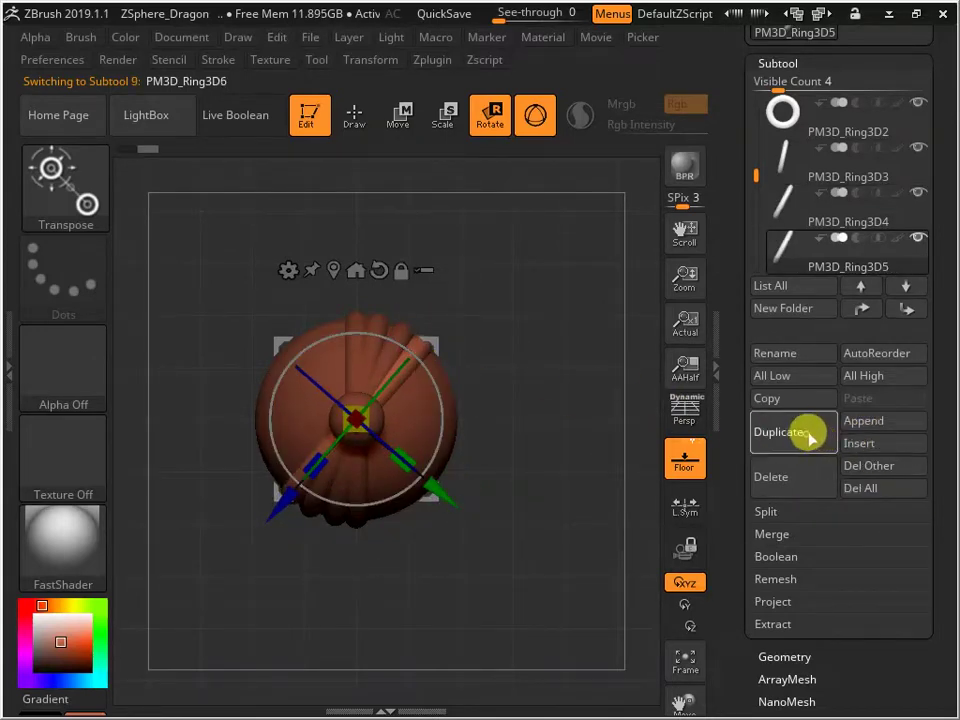
pyautogui.moveTo(424, 373); pyautogui.dragTo(428, 436)
pyautogui.click(799, 432)
pyautogui.click(802, 440)
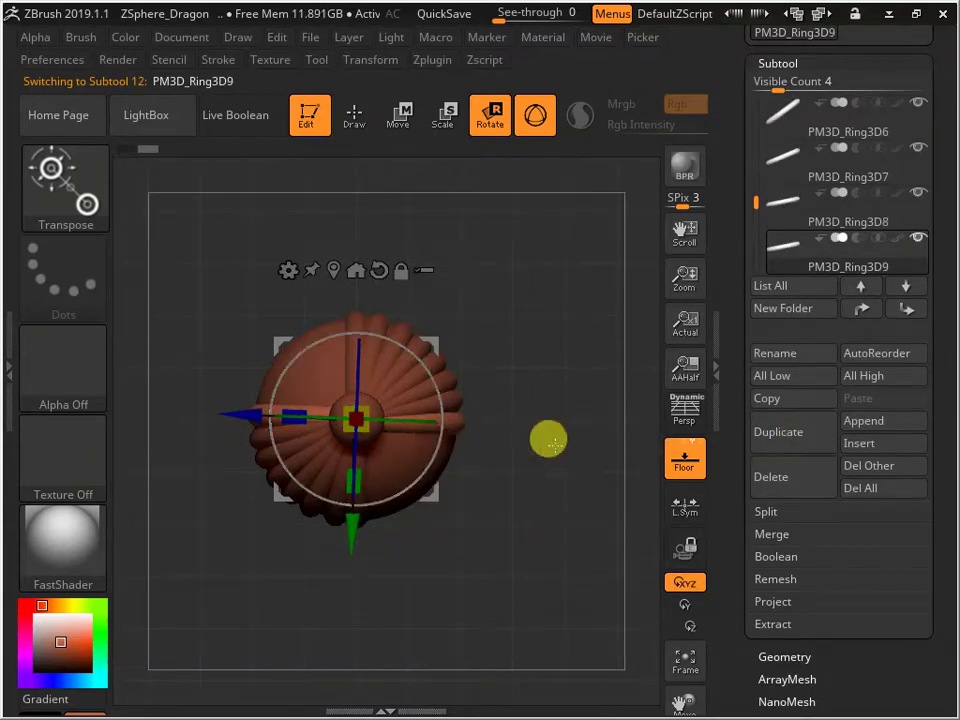
# - Add further ring copies up to PM3D_Ring3D15, each rotated about 12 to 14° more, until ribs surround the whole head sphere
pyautogui.click(793, 445)
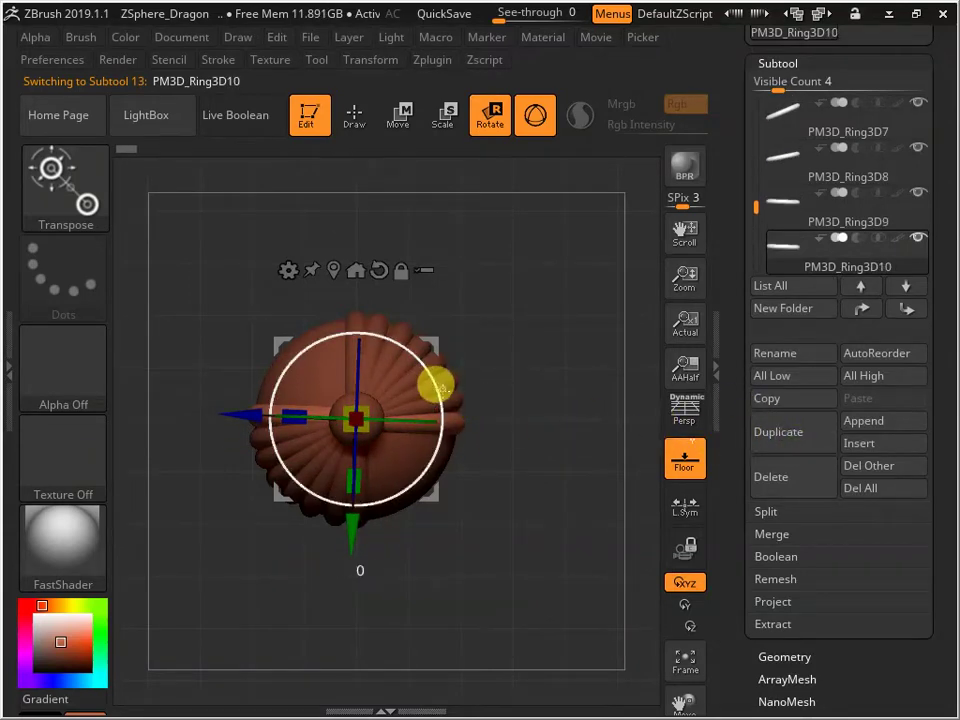
pyautogui.moveTo(438, 386)
pyautogui.mouseDown()
pyautogui.moveTo(431, 411)
pyautogui.moveTo(438, 400)
pyautogui.moveTo(420, 390)
pyautogui.moveTo(433, 400)
pyautogui.mouseUp()
pyautogui.click(789, 432)
pyautogui.click(797, 446)
pyautogui.click(790, 431)
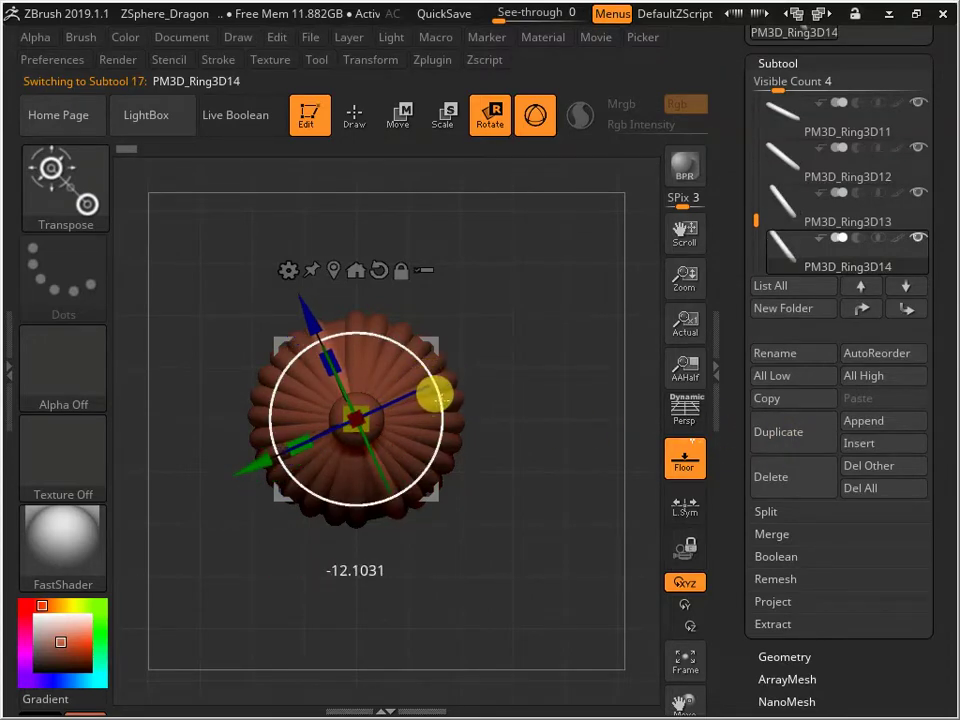
pyautogui.click(790, 419)
pyautogui.moveTo(414, 362); pyautogui.dragTo(418, 375)
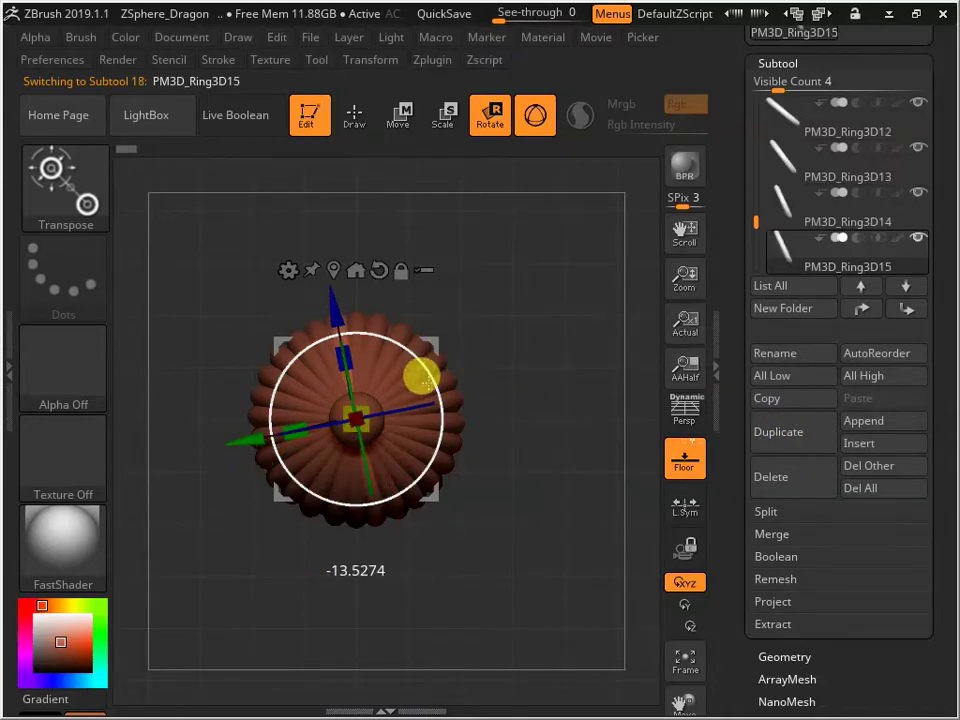
# - Return to Draw mode and inspect the ribbed head and the whole scepter from the side
pyautogui.moveTo(546, 429); pyautogui.dragTo(547, 229)
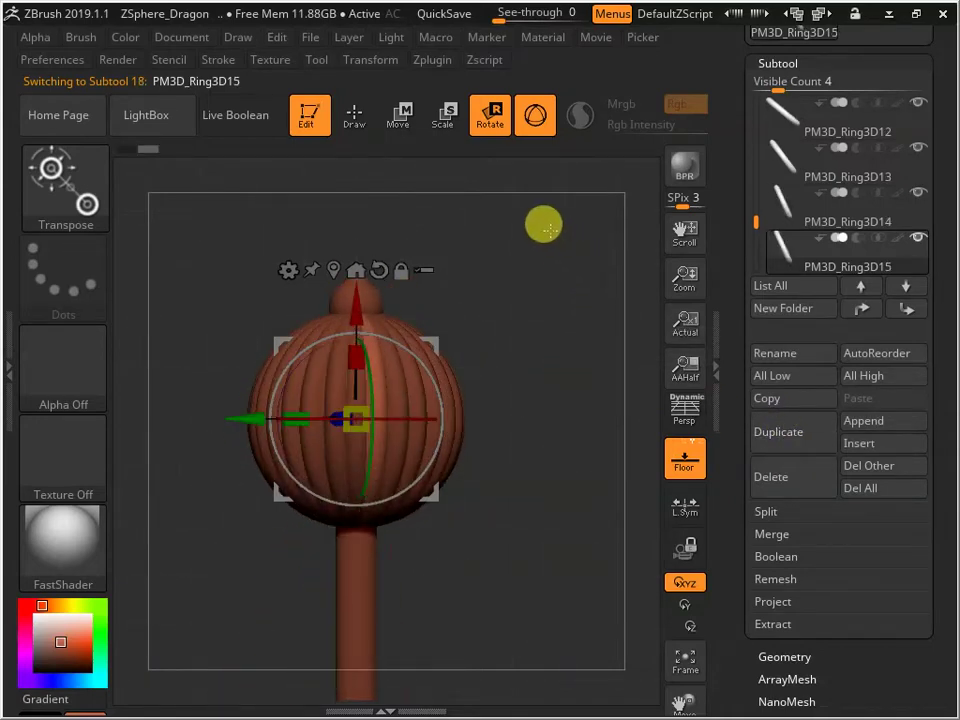
pyautogui.moveTo(493, 491); pyautogui.dragTo(556, 487)
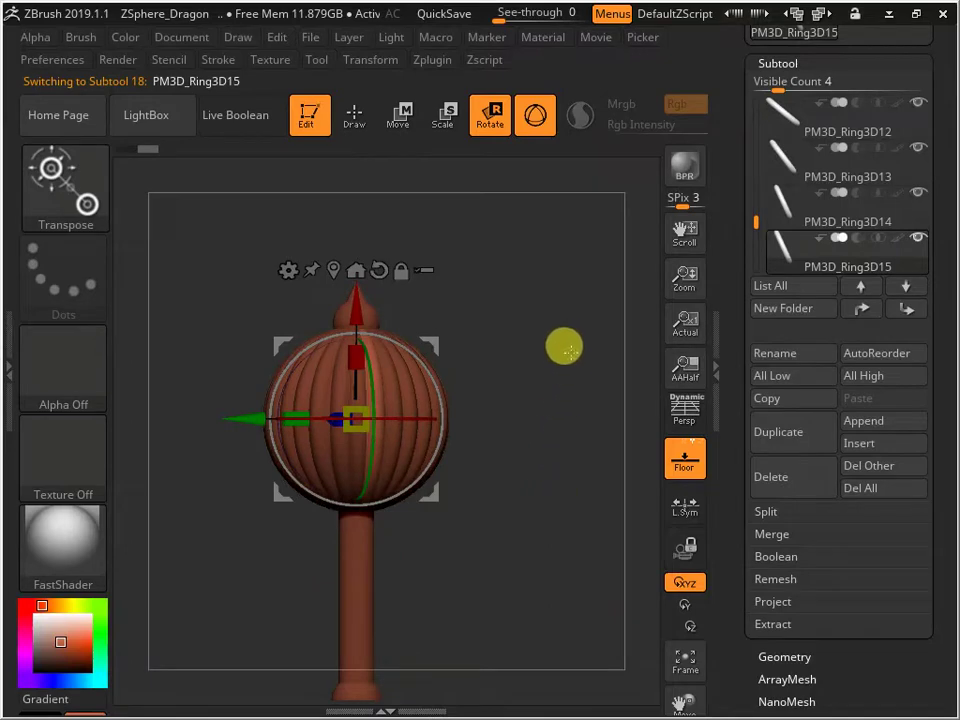
pyautogui.click(357, 113)
pyautogui.moveTo(542, 371)
pyautogui.mouseDown()
pyautogui.moveTo(450, 452)
pyautogui.moveTo(414, 510)
pyautogui.moveTo(567, 415)
pyautogui.mouseUp()
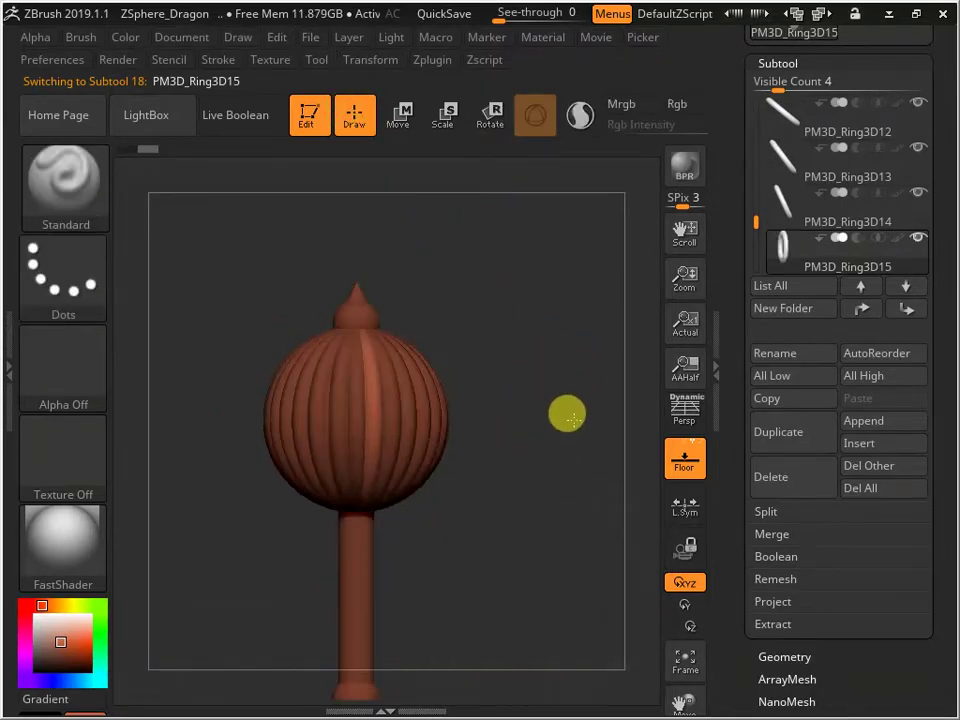
pyautogui.moveTo(519, 476)
pyautogui.mouseDown()
pyautogui.moveTo(508, 499)
pyautogui.moveTo(497, 390)
pyautogui.moveTo(537, 468)
pyautogui.mouseUp()
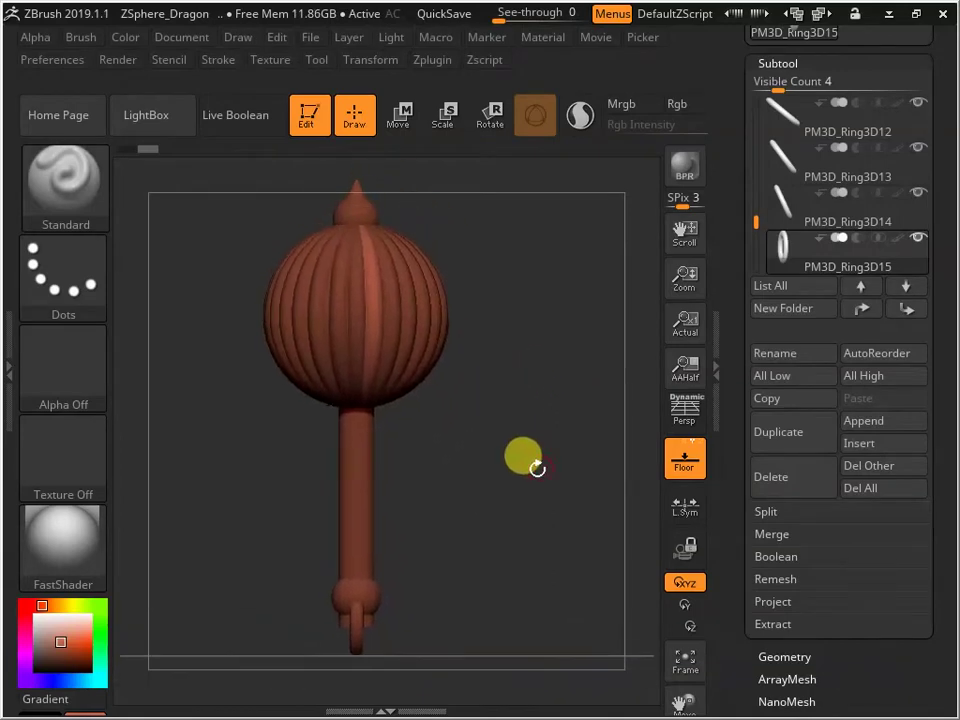
pyautogui.moveTo(540, 424)
pyautogui.mouseDown()
pyautogui.moveTo(390, 525)
pyautogui.moveTo(538, 405)
pyautogui.moveTo(551, 414)
pyautogui.mouseUp()
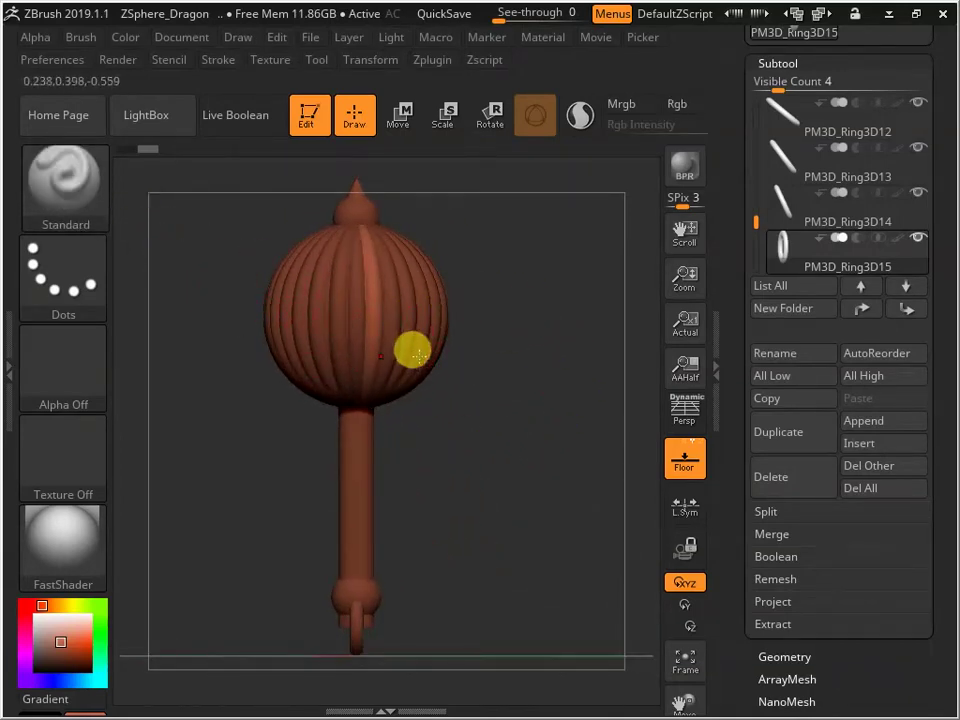
pyautogui.moveTo(484, 357); pyautogui.dragTo(527, 360)
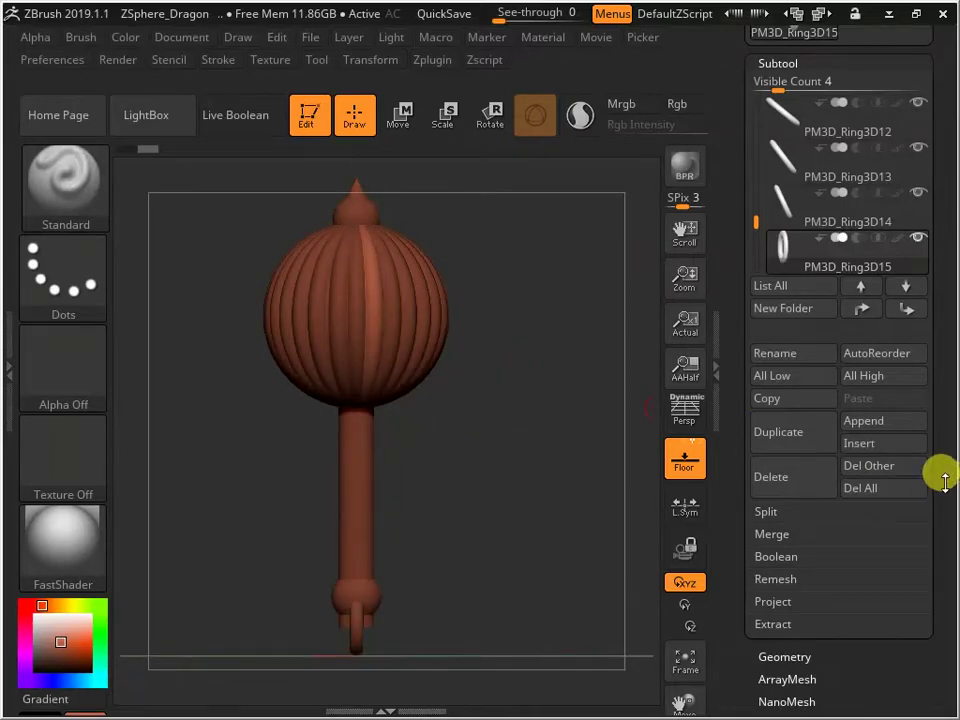
# - Append a Ring3D mesh as a horizontal band around the middle of the ribbed head
pyautogui.click(910, 432)
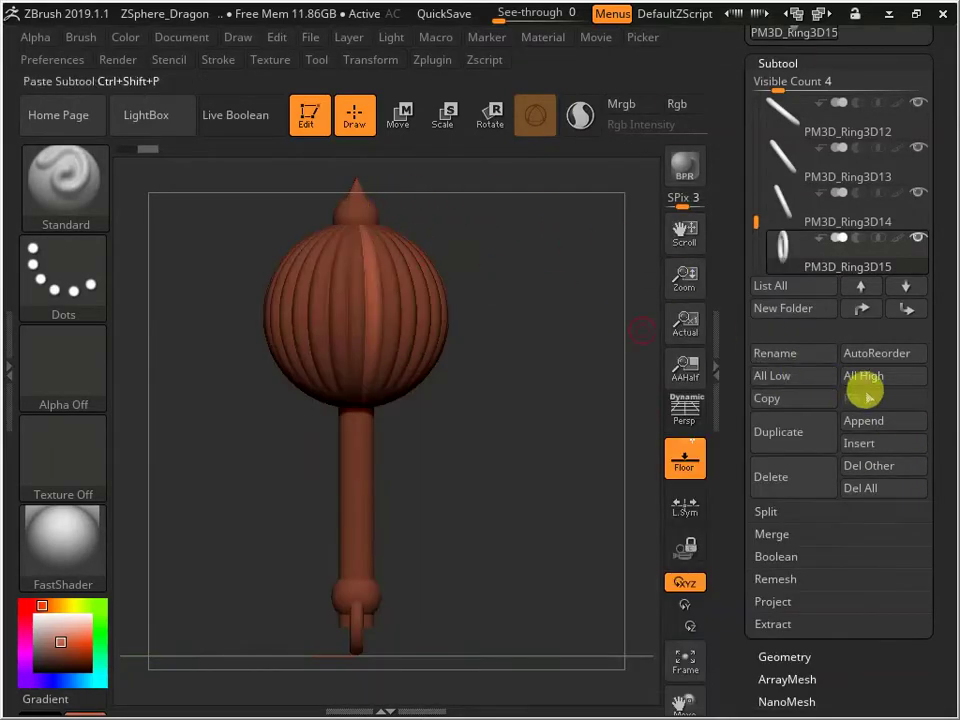
pyautogui.click(865, 420)
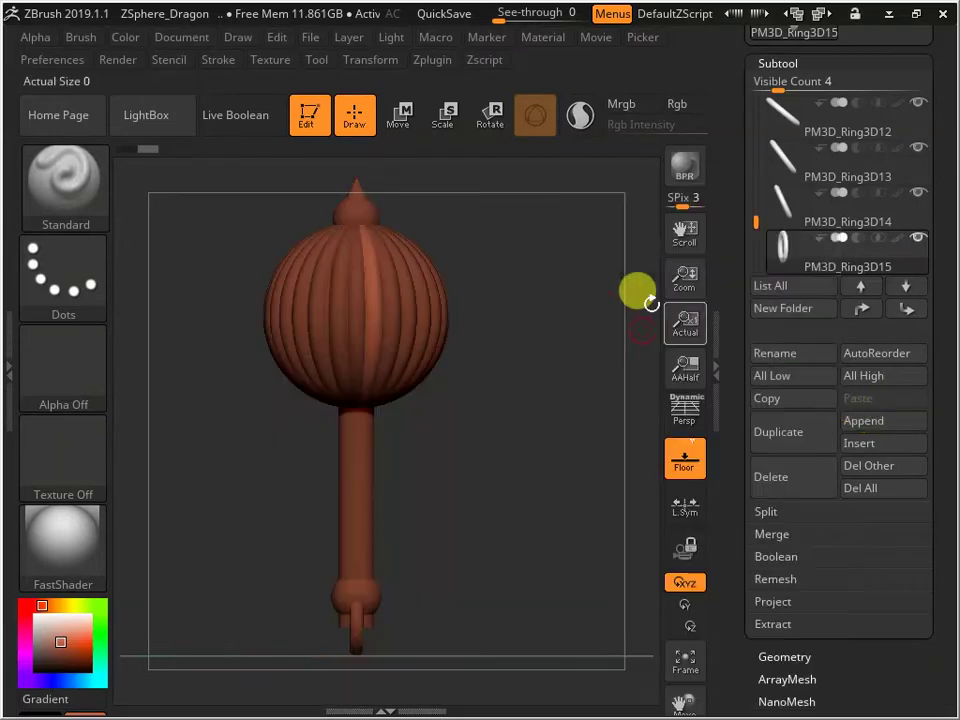
pyautogui.click(862, 420)
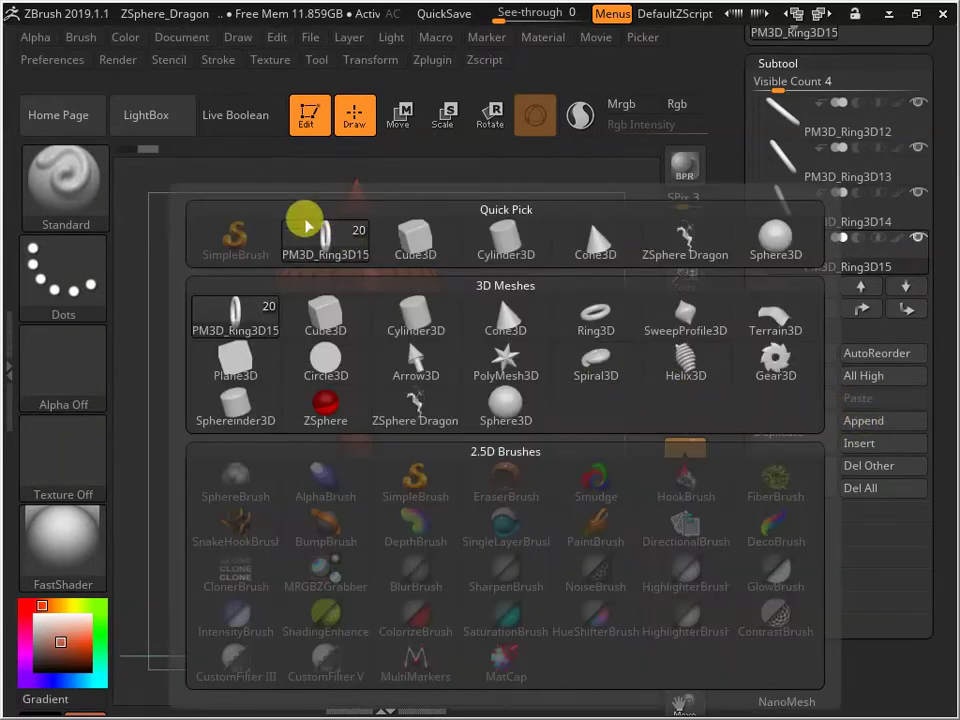
pyautogui.moveTo(245, 318)
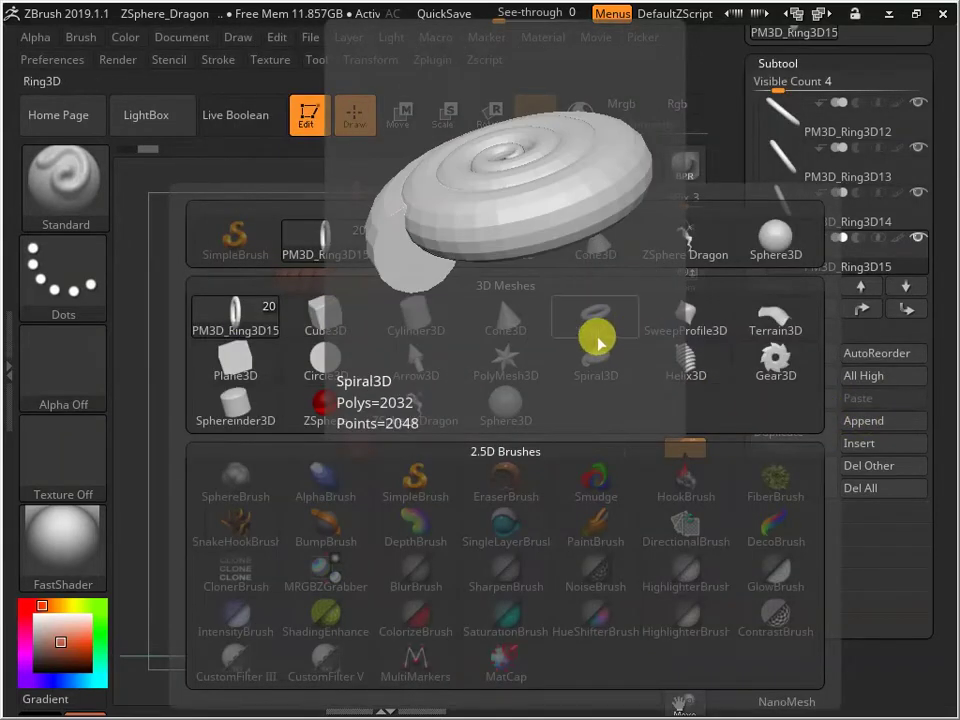
pyautogui.click(602, 326)
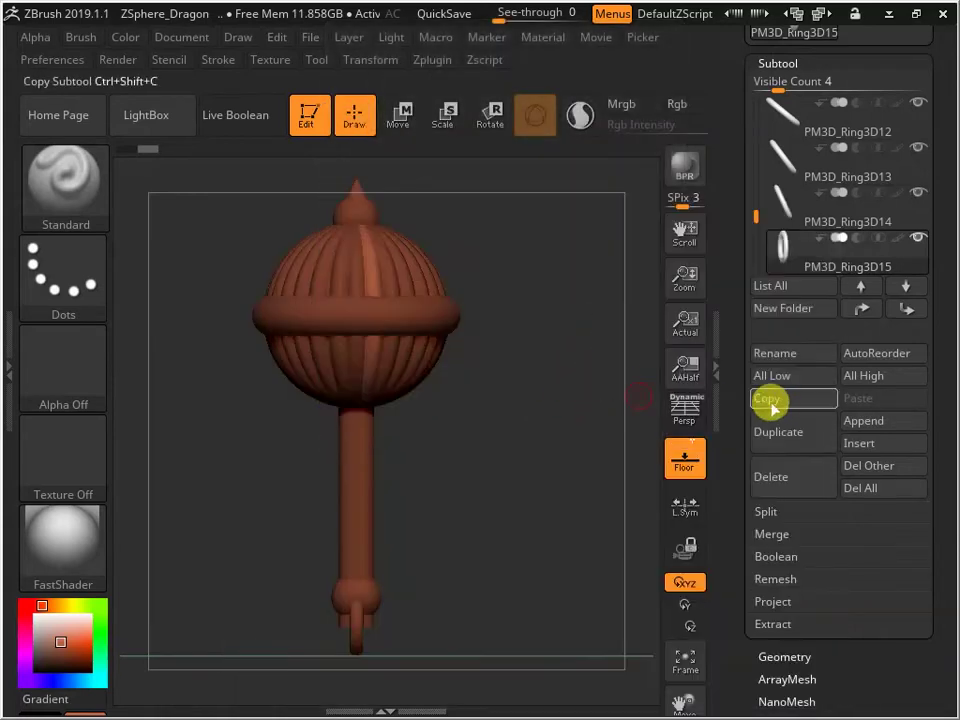
pyautogui.scroll(1, 734, 347)
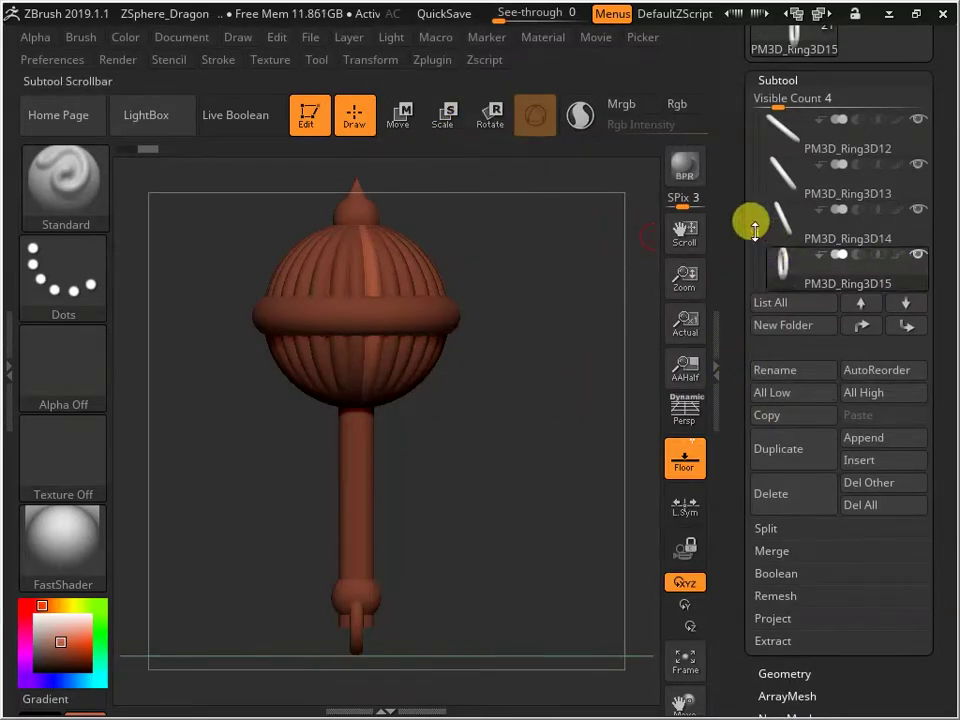
# - Scale the horizontal band ring PM3D_Ring3D1_1 down slightly and flatten it along the Y axis
pyautogui.moveTo(748, 221); pyautogui.dragTo(738, 282)
pyautogui.click(795, 150)
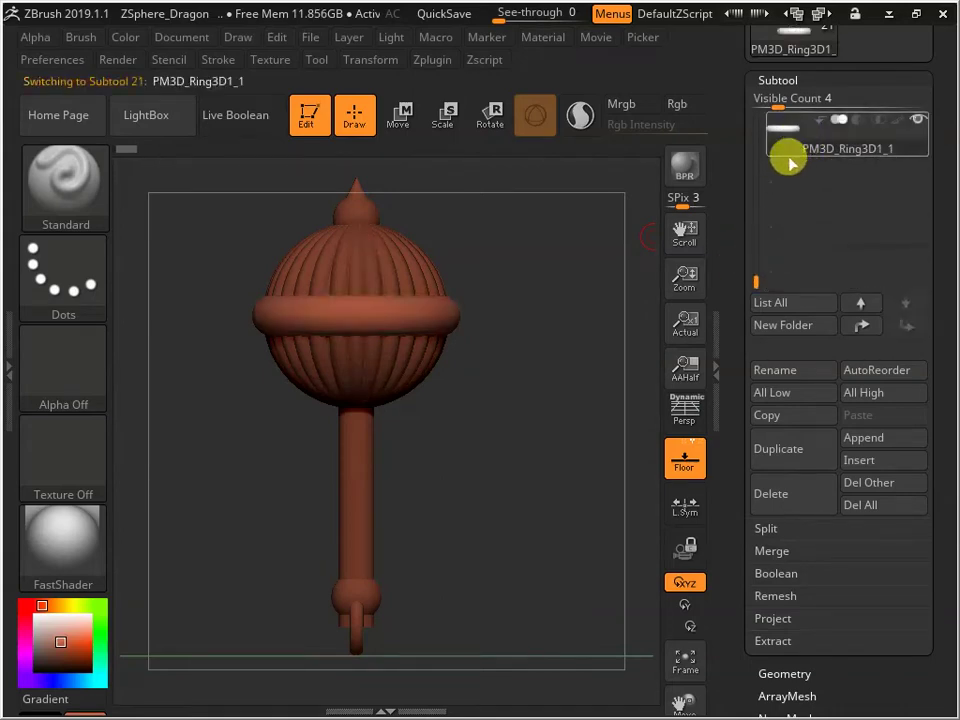
pyautogui.click(489, 115)
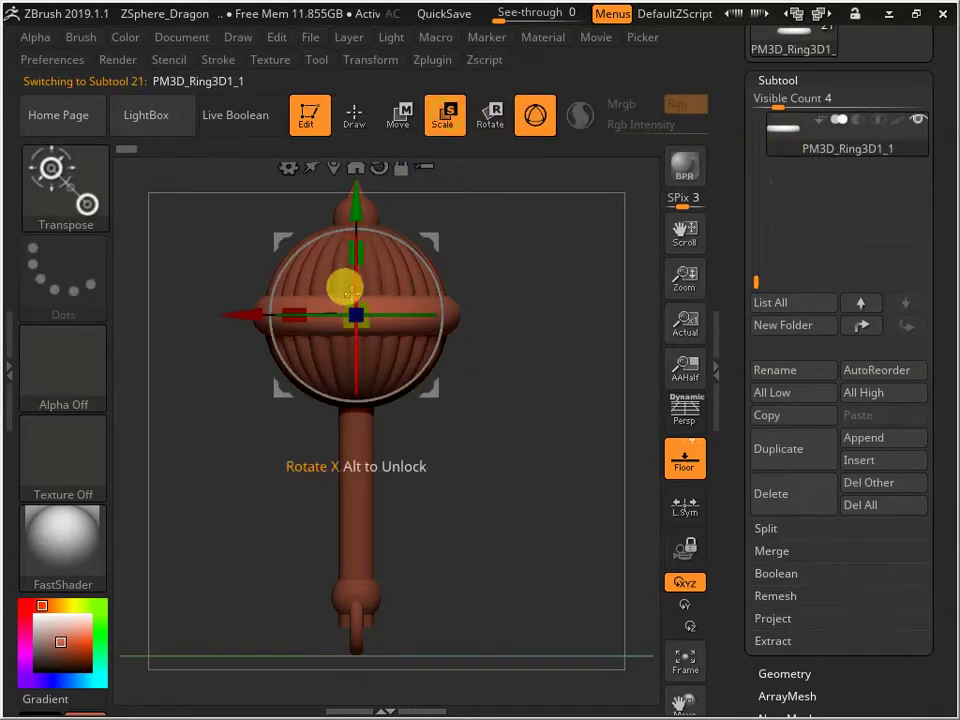
pyautogui.moveTo(354, 315)
pyautogui.mouseDown()
pyautogui.moveTo(340, 302)
pyautogui.moveTo(355, 304)
pyautogui.mouseUp()
pyautogui.moveTo(355, 250); pyautogui.dragTo(366, 300)
pyautogui.moveTo(544, 309); pyautogui.dragTo(622, 310)
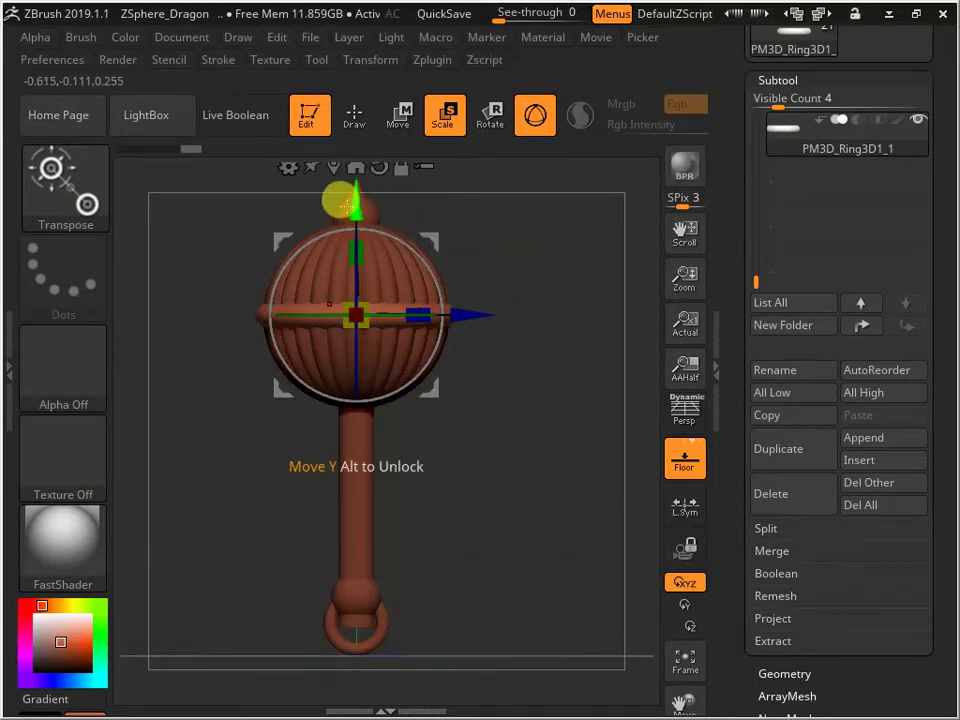
# - Raise the flattened ring to the upper part of the ribbed head and shrink it to fit snugly around the ribs there
pyautogui.moveTo(336, 199); pyautogui.dragTo(380, 127)
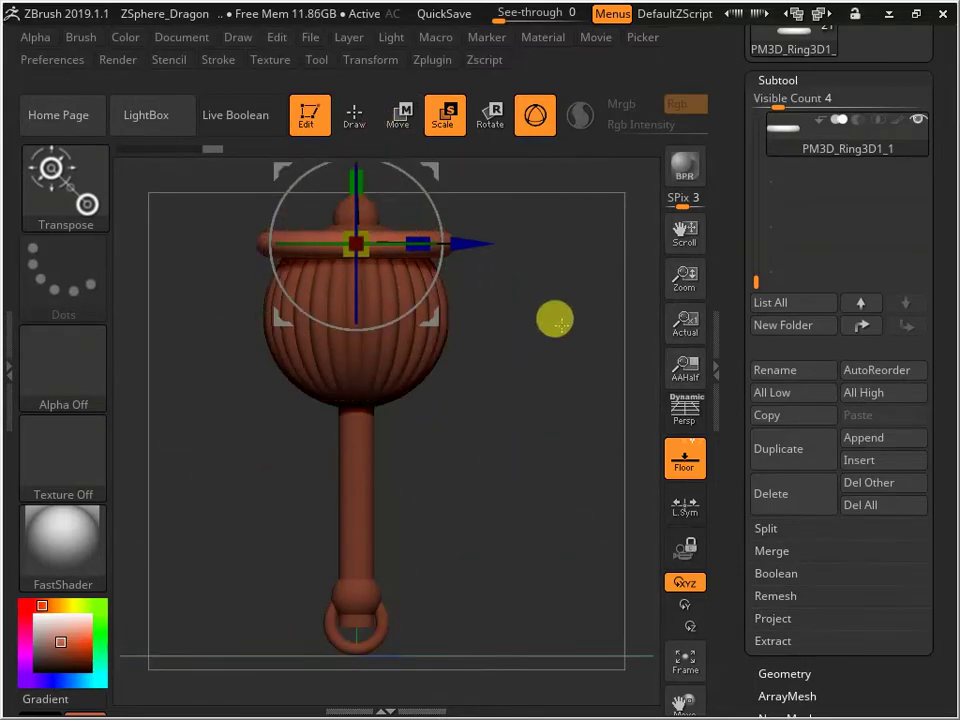
pyautogui.moveTo(555, 319); pyautogui.dragTo(529, 294)
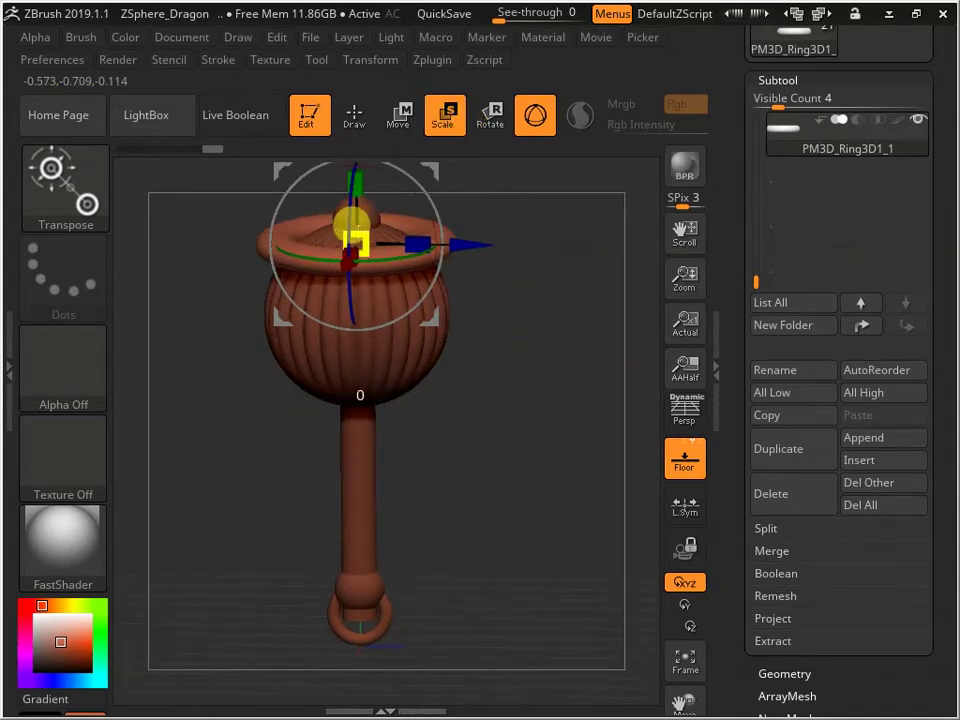
pyautogui.moveTo(352, 220); pyautogui.dragTo(290, 250)
pyautogui.moveTo(521, 422)
pyautogui.mouseDown()
pyautogui.moveTo(495, 390)
pyautogui.moveTo(521, 380)
pyautogui.moveTo(546, 396)
pyautogui.moveTo(506, 424)
pyautogui.moveTo(566, 428)
pyautogui.moveTo(540, 409)
pyautogui.moveTo(527, 423)
pyautogui.mouseUp()
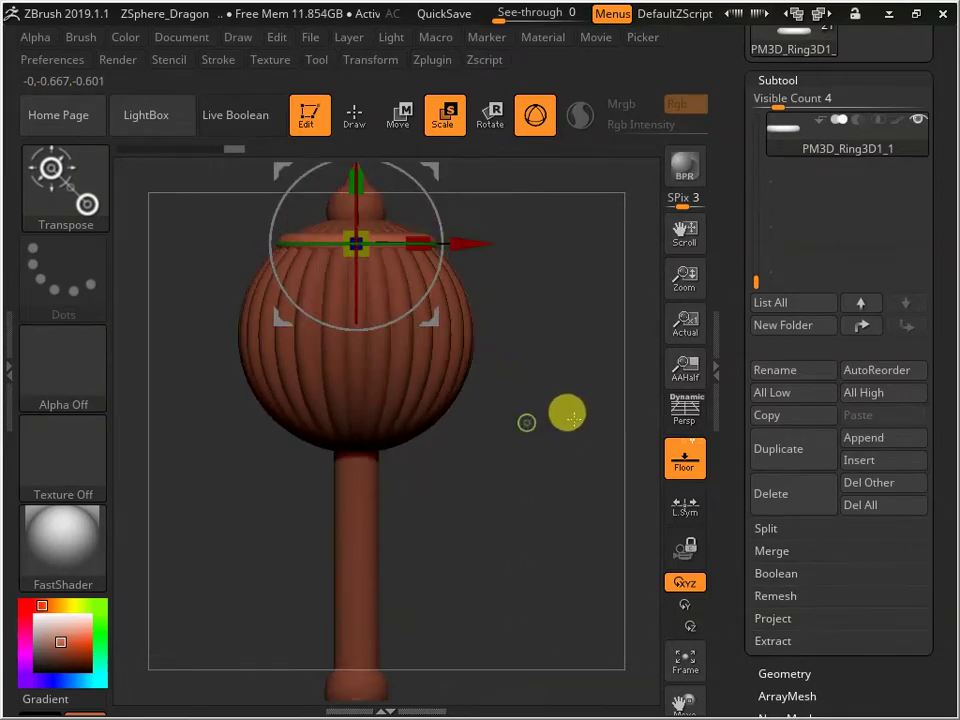
# - Duplicate the upper ring, lower the copy to the head's middle and enlarge it to wrap around the ribs
pyautogui.click(800, 449)
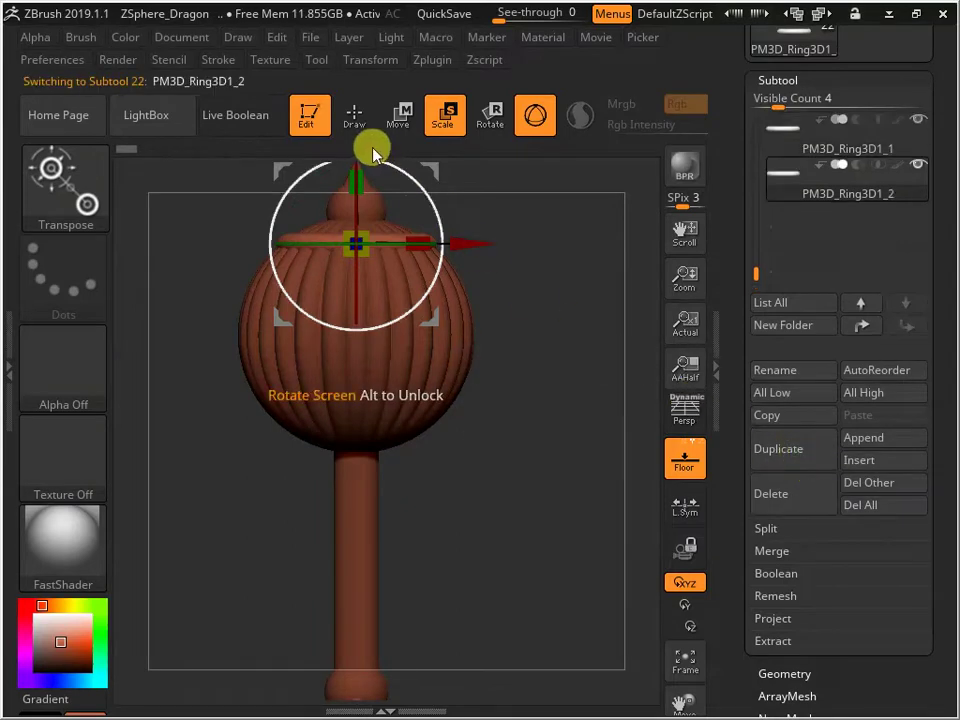
pyautogui.keyDown('alt'); pyautogui.moveTo(520, 426); pyautogui.dragTo(498, 494); pyautogui.keyUp('alt')
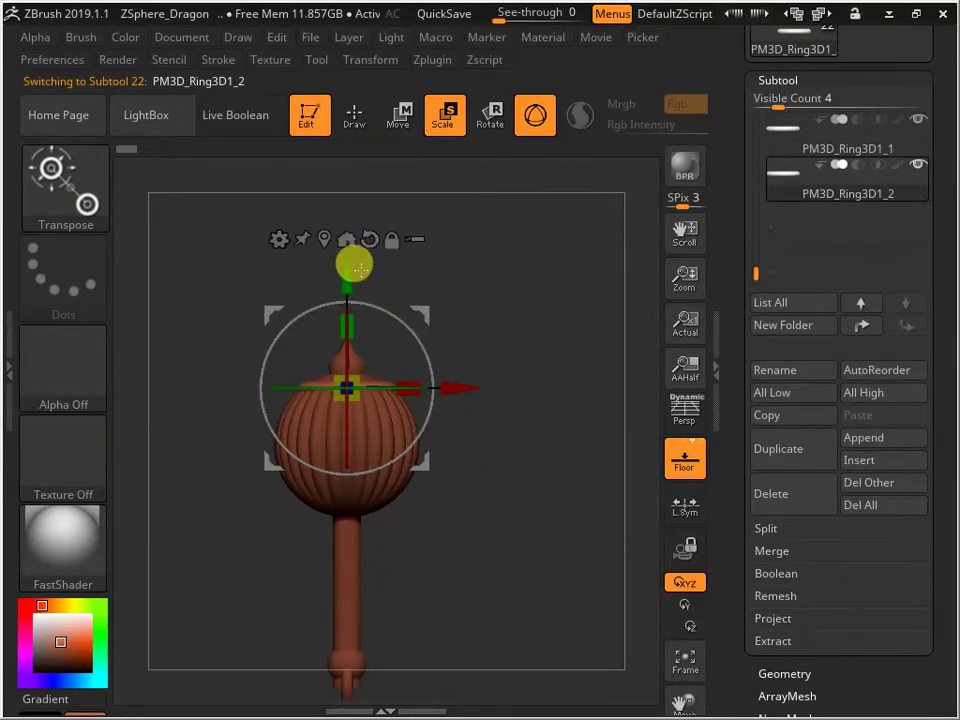
pyautogui.moveTo(345, 265); pyautogui.dragTo(330, 322)
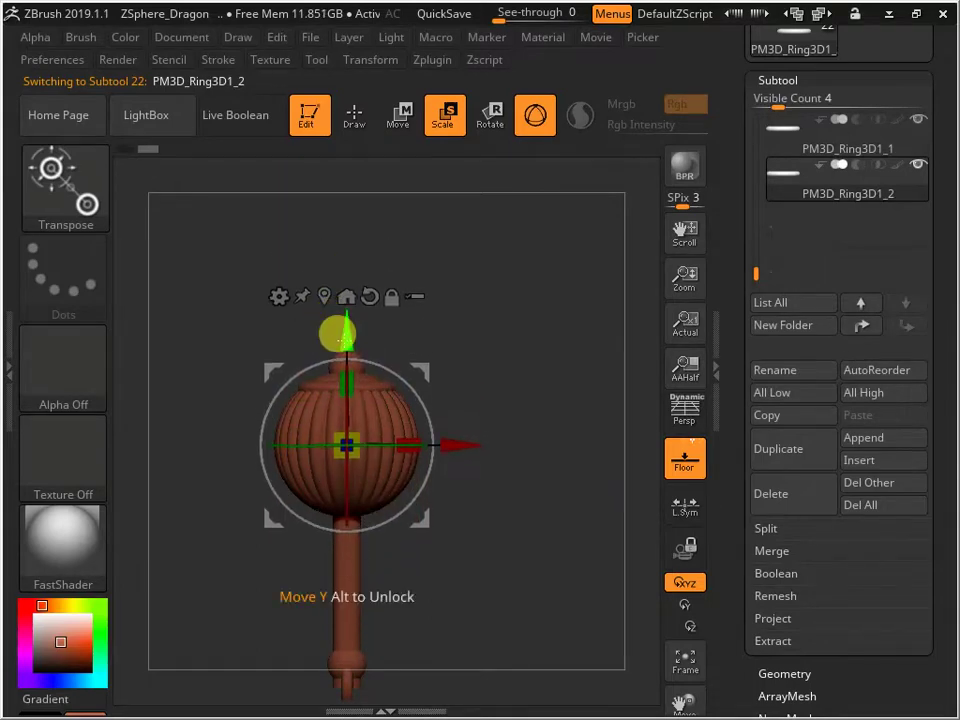
pyautogui.moveTo(355, 428); pyautogui.dragTo(386, 412)
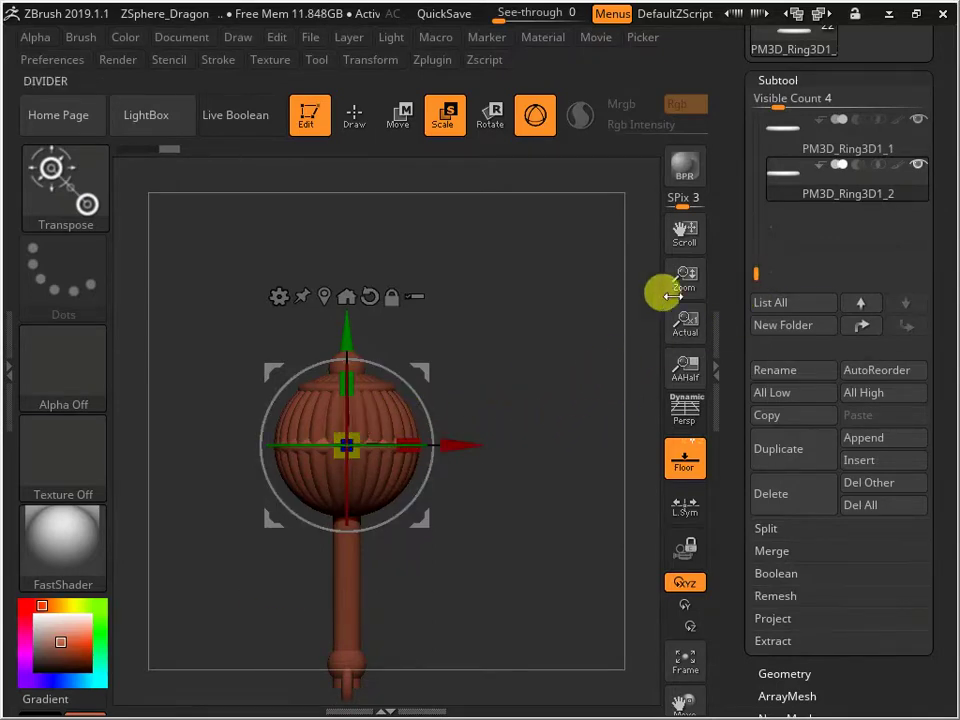
pyautogui.click(350, 113)
pyautogui.moveTo(497, 465)
pyautogui.mouseDown()
pyautogui.moveTo(610, 453)
pyautogui.moveTo(502, 470)
pyautogui.mouseUp()
pyautogui.moveTo(538, 434); pyautogui.dragTo(496, 464)
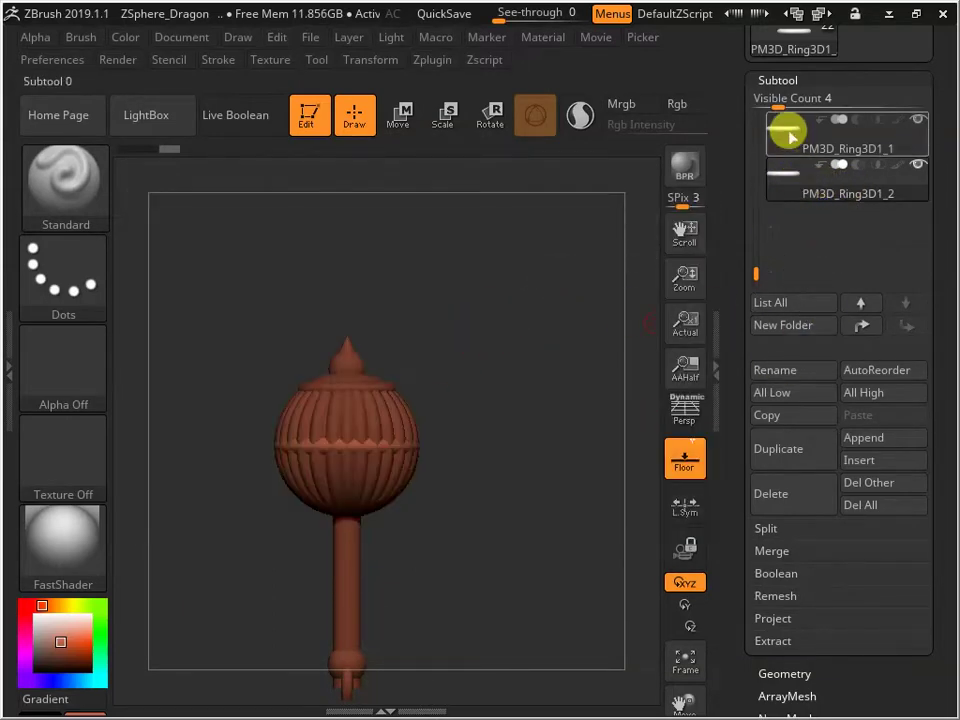
# - Duplicate the upper ring PM3D_Ring3D1_1 again and move the copy down to the lower part of the ribbed head
pyautogui.click(784, 129)
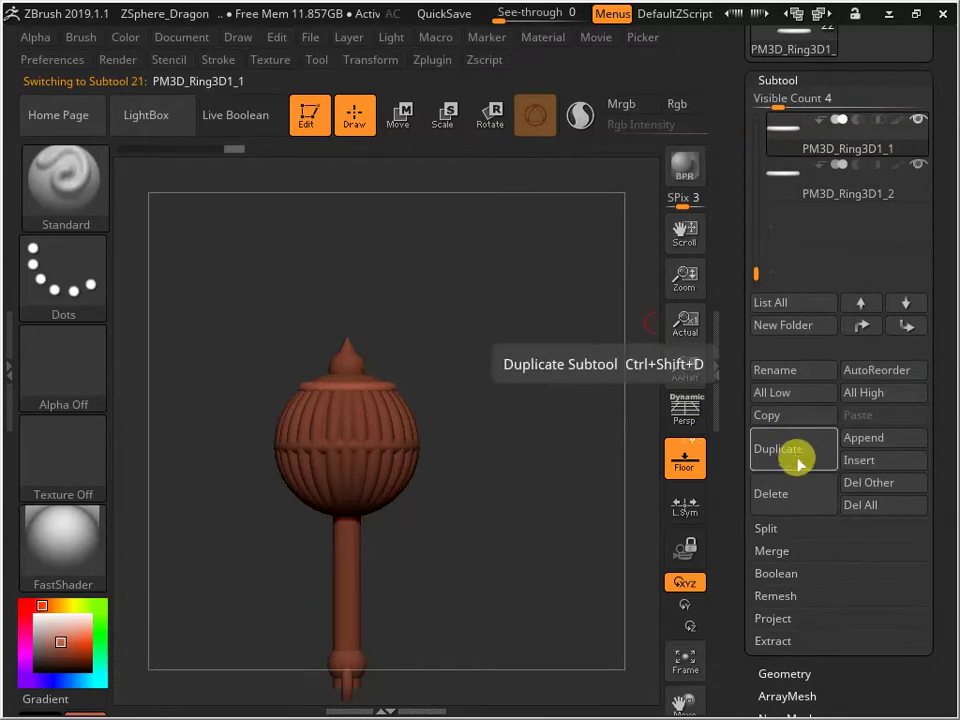
pyautogui.click(800, 462)
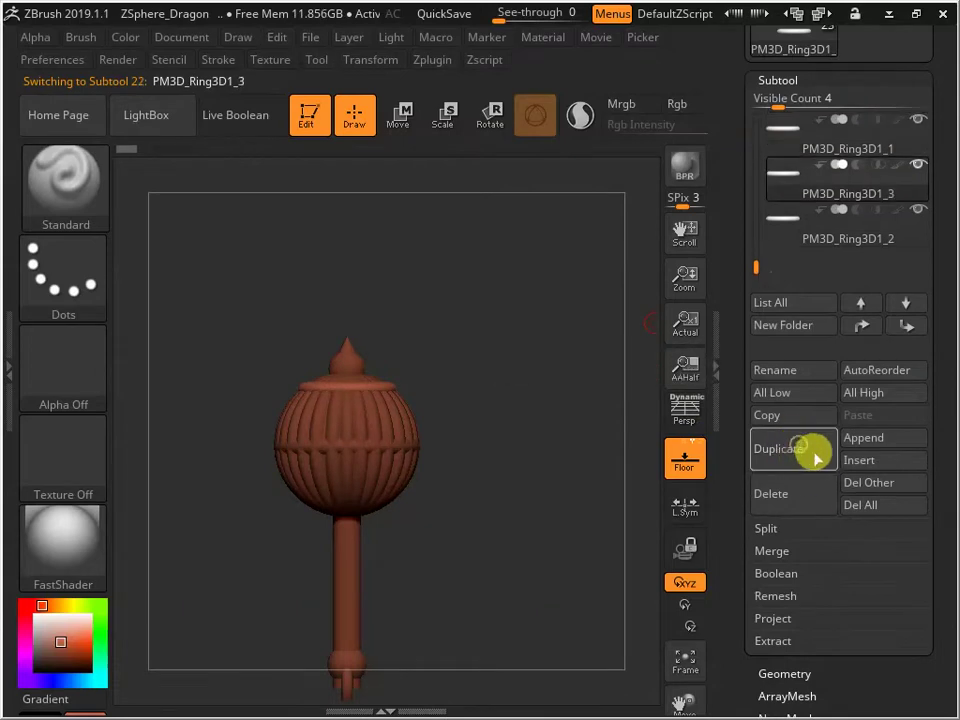
pyautogui.click(406, 130)
pyautogui.moveTo(343, 265); pyautogui.dragTo(345, 376)
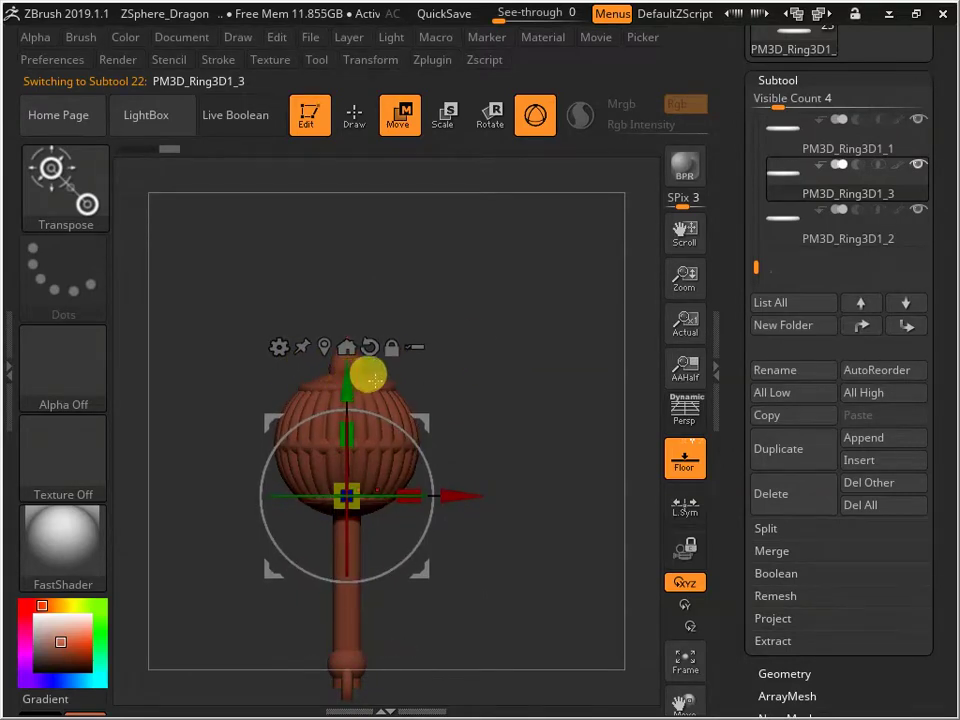
pyautogui.moveTo(555, 350)
pyautogui.mouseDown()
pyautogui.moveTo(482, 398)
pyautogui.moveTo(470, 380)
pyautogui.moveTo(516, 261)
pyautogui.moveTo(551, 317)
pyautogui.moveTo(478, 385)
pyautogui.mouseUp()
pyautogui.click(354, 112)
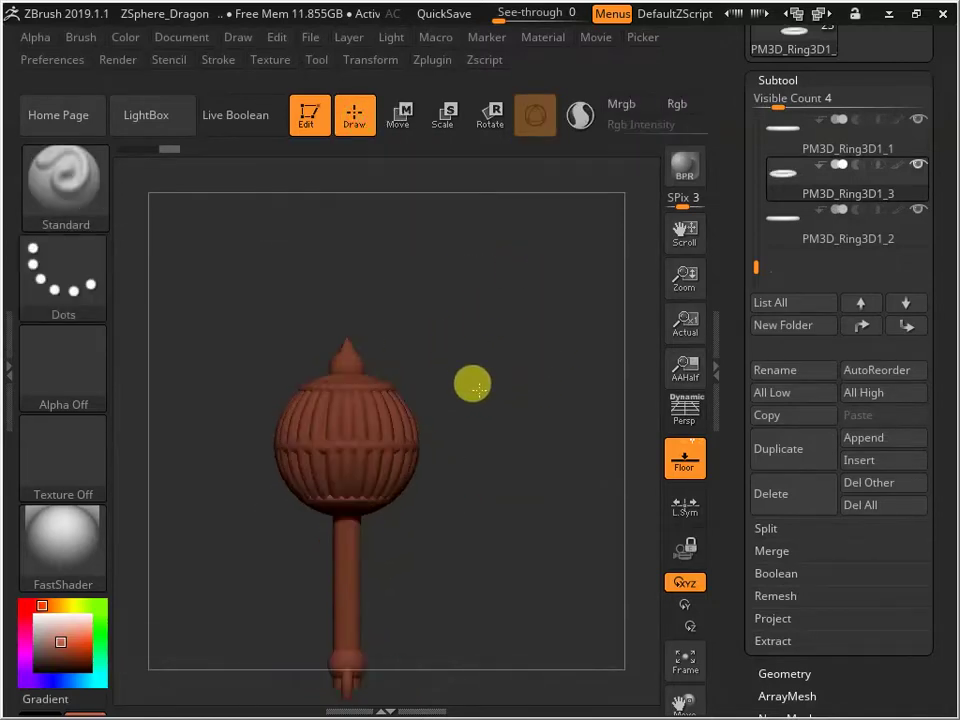
# - Append a Sphere3D mesh, select the new subtool and scale it uniformly down to a small bead
pyautogui.moveTo(456, 345); pyautogui.dragTo(568, 384)
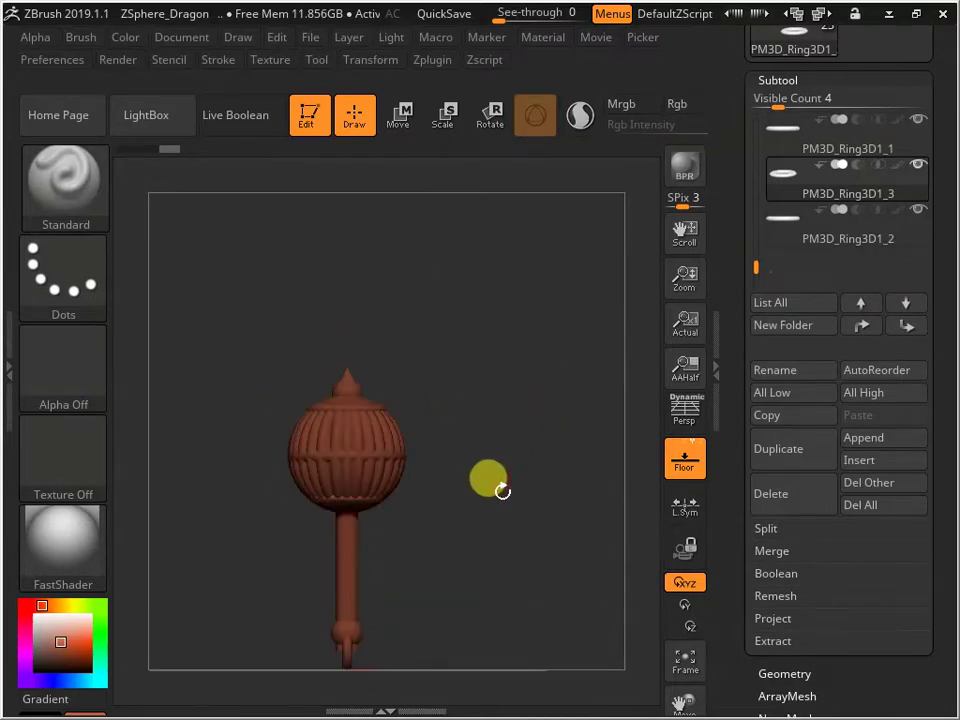
pyautogui.moveTo(488, 479); pyautogui.dragTo(428, 387)
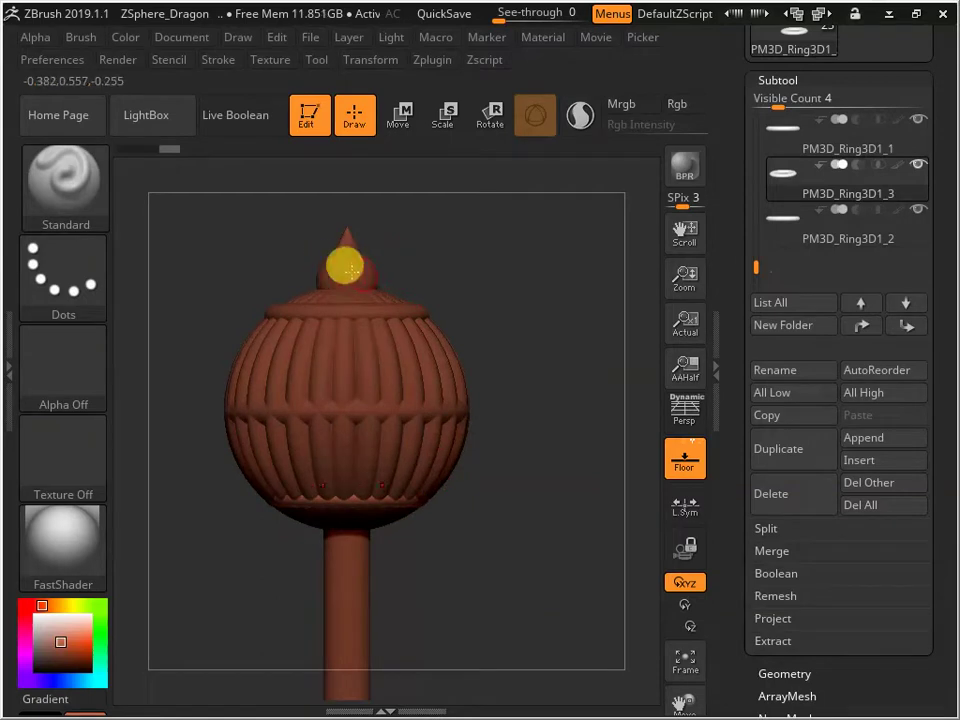
pyautogui.moveTo(478, 279); pyautogui.dragTo(516, 403)
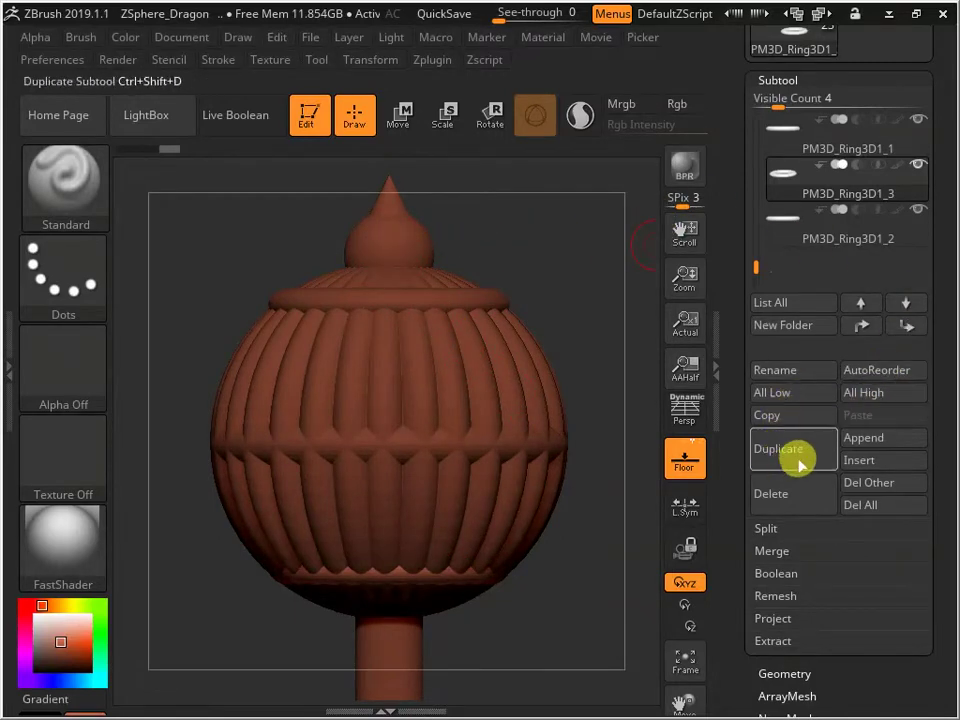
pyautogui.click(874, 438)
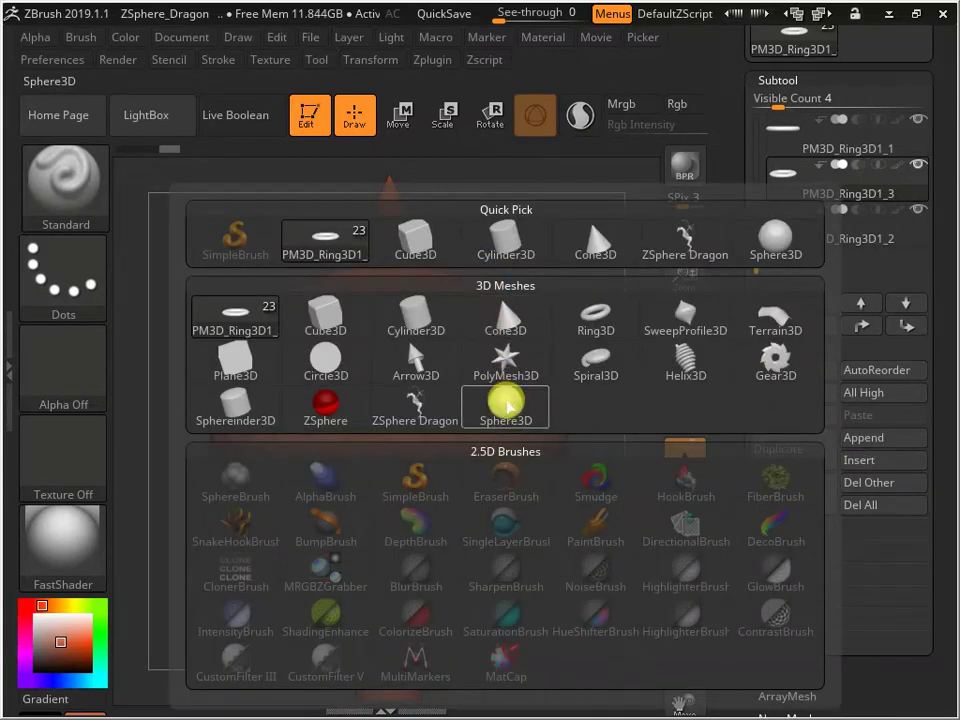
pyautogui.click(507, 402)
pyautogui.click(446, 118)
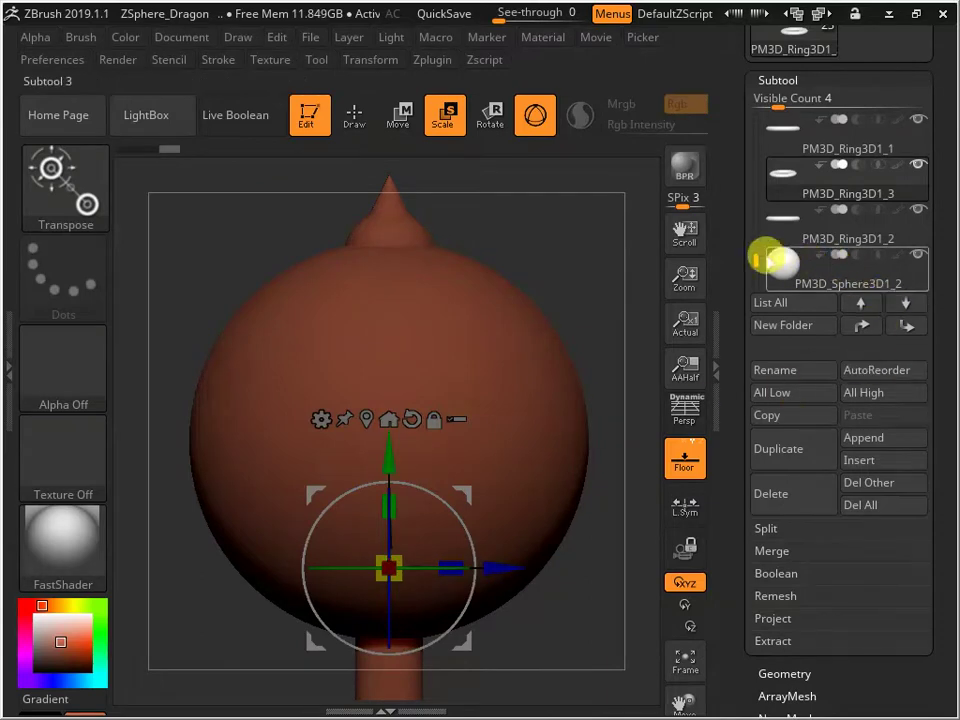
pyautogui.moveTo(754, 240); pyautogui.dragTo(744, 287)
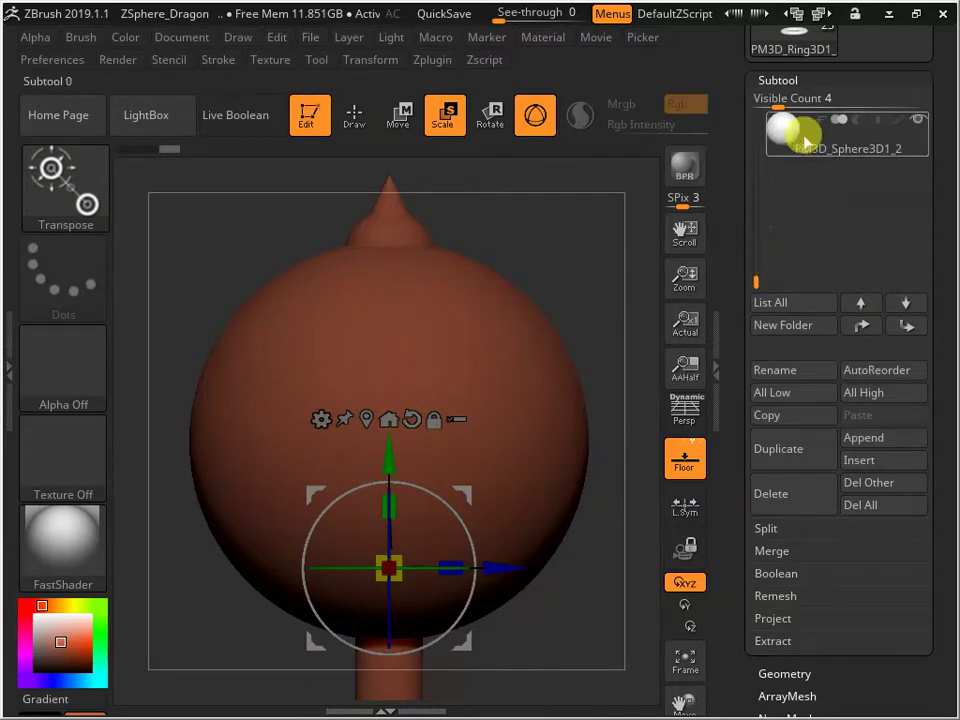
pyautogui.click(798, 140)
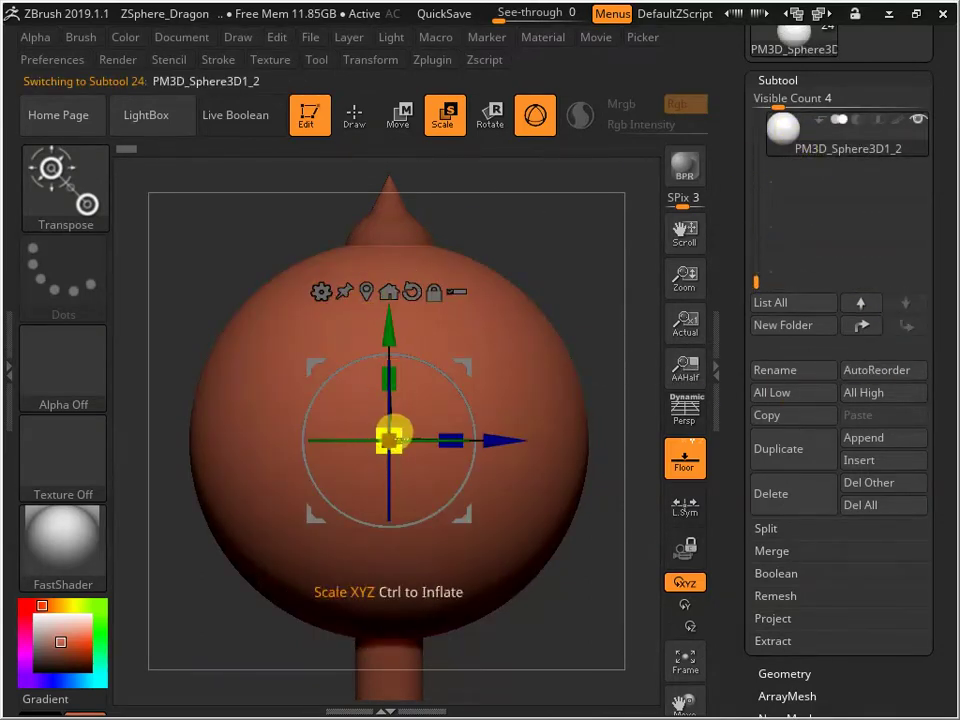
pyautogui.moveTo(395, 437); pyautogui.dragTo(362, 452)
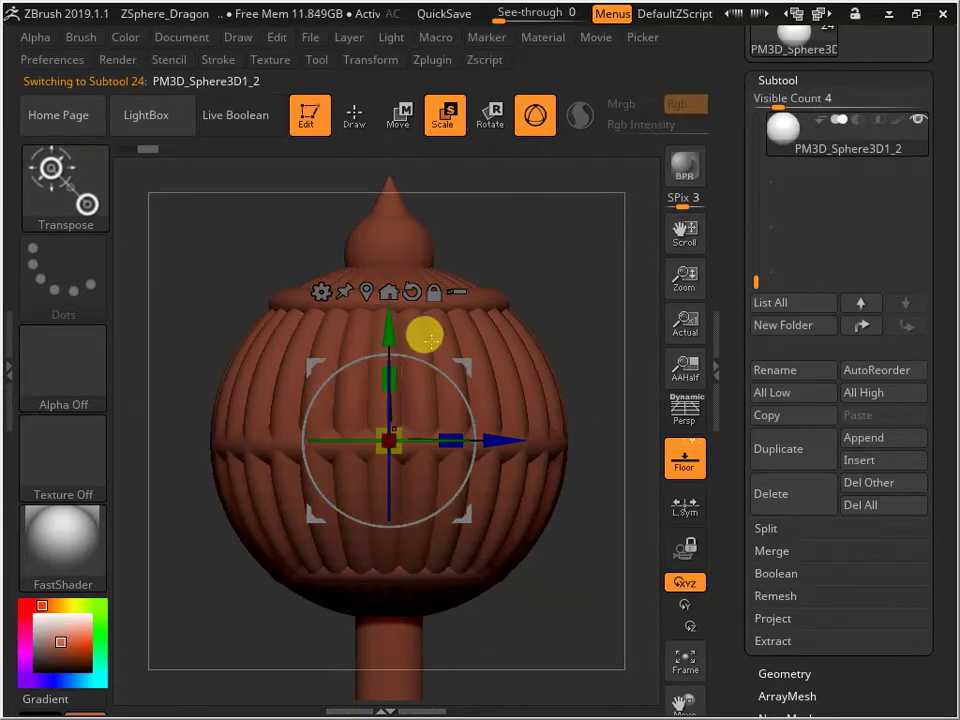
# - Move the small sphere up to the rounded base of the tip and outward onto its surface, and return to Draw mode
pyautogui.moveTo(388, 326); pyautogui.dragTo(450, 140)
pyautogui.moveTo(565, 338); pyautogui.dragTo(444, 374)
pyautogui.moveTo(612, 323); pyautogui.dragTo(611, 384)
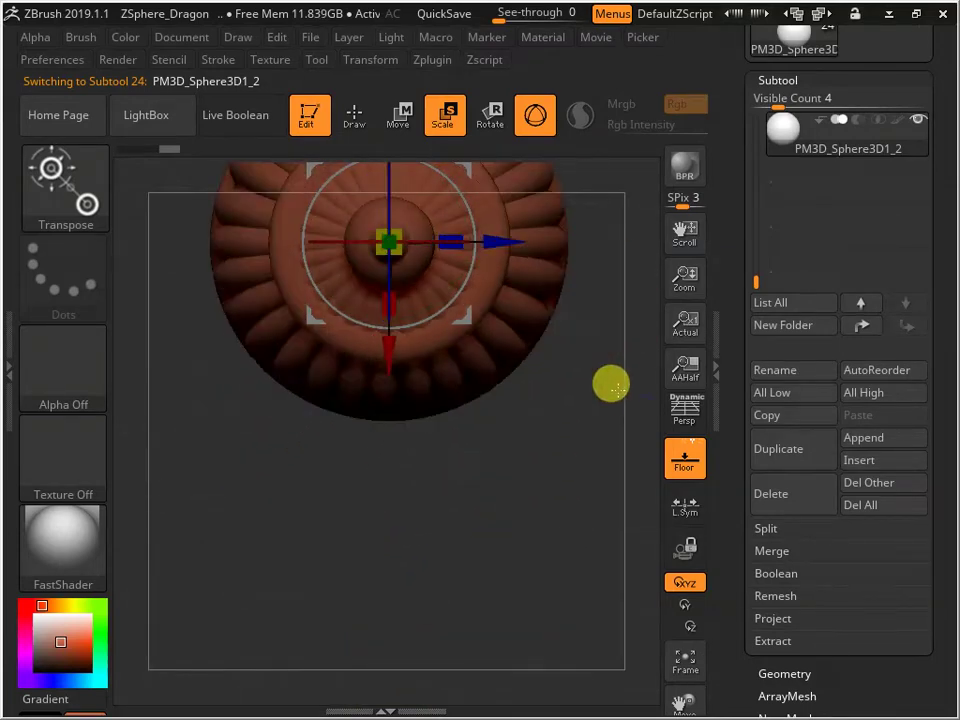
pyautogui.moveTo(386, 345); pyautogui.dragTo(386, 384)
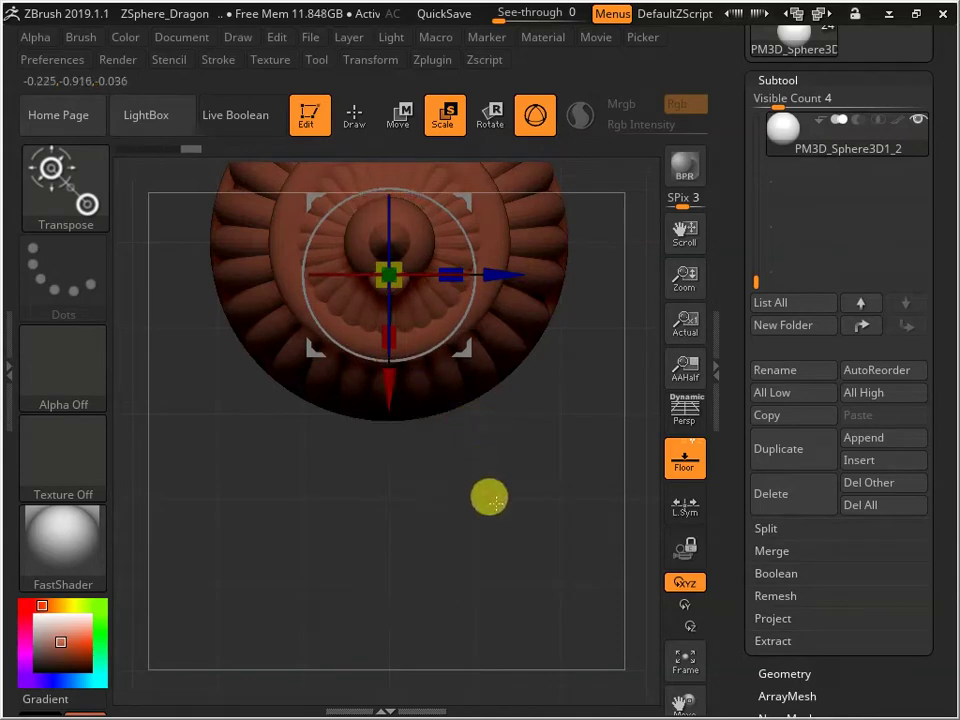
pyautogui.moveTo(489, 497); pyautogui.dragTo(548, 340)
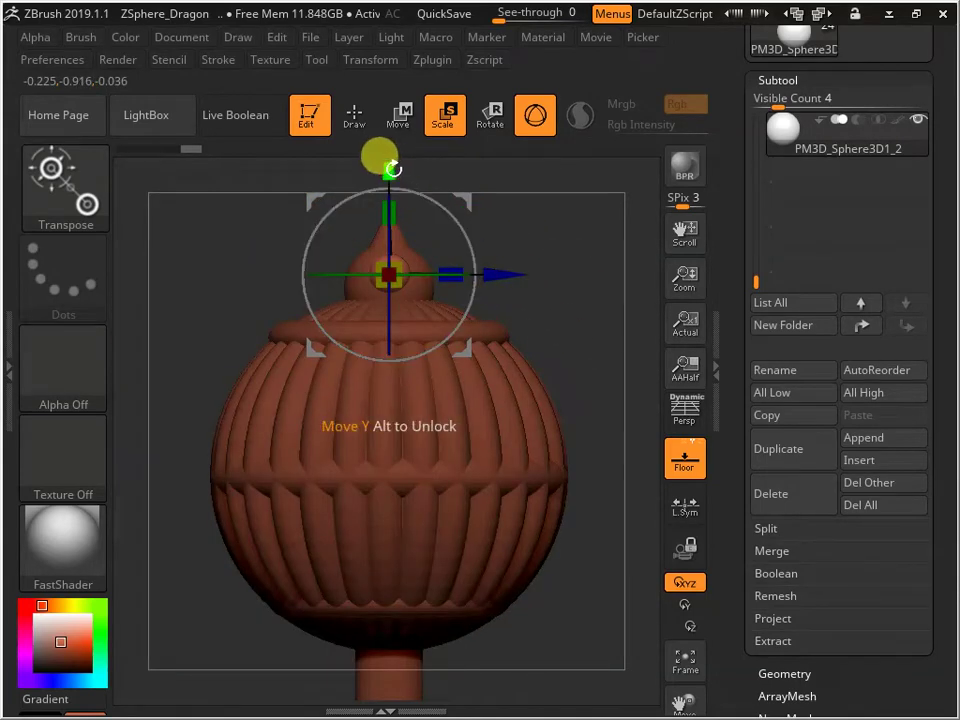
pyautogui.moveTo(381, 154)
pyautogui.mouseDown()
pyautogui.moveTo(373, 165)
pyautogui.moveTo(378, 158)
pyautogui.mouseUp()
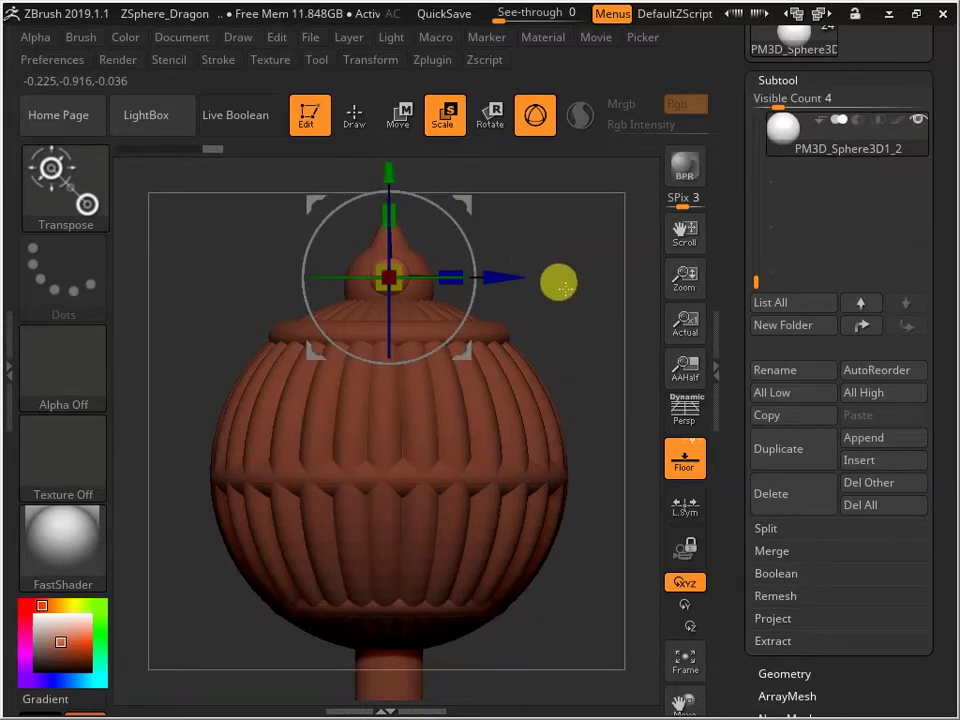
pyautogui.click(352, 114)
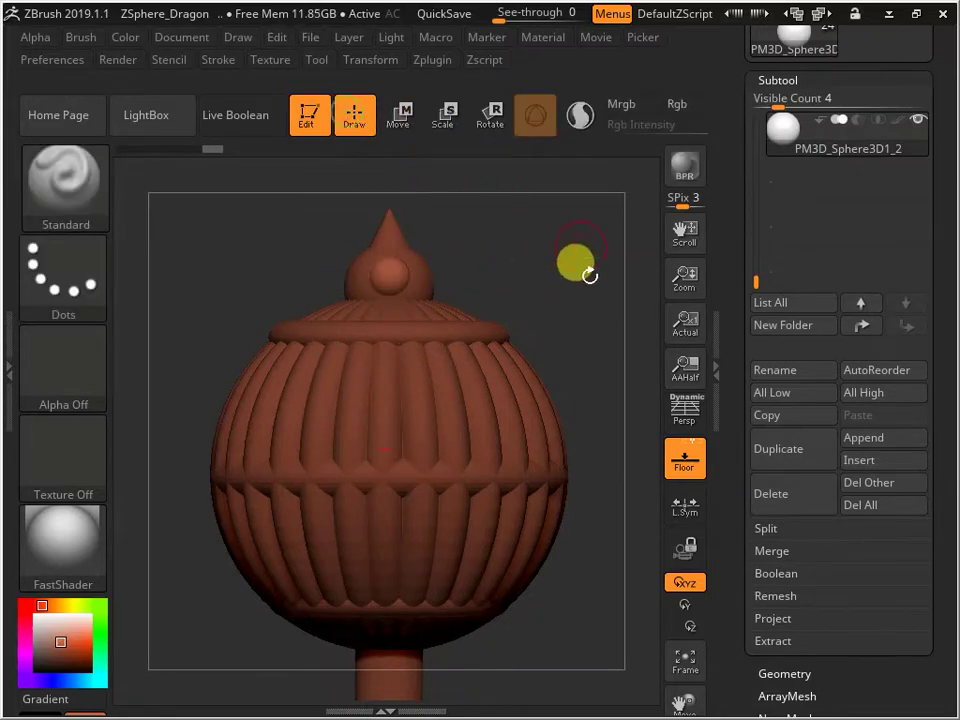
pyautogui.moveTo(551, 285); pyautogui.dragTo(551, 311)
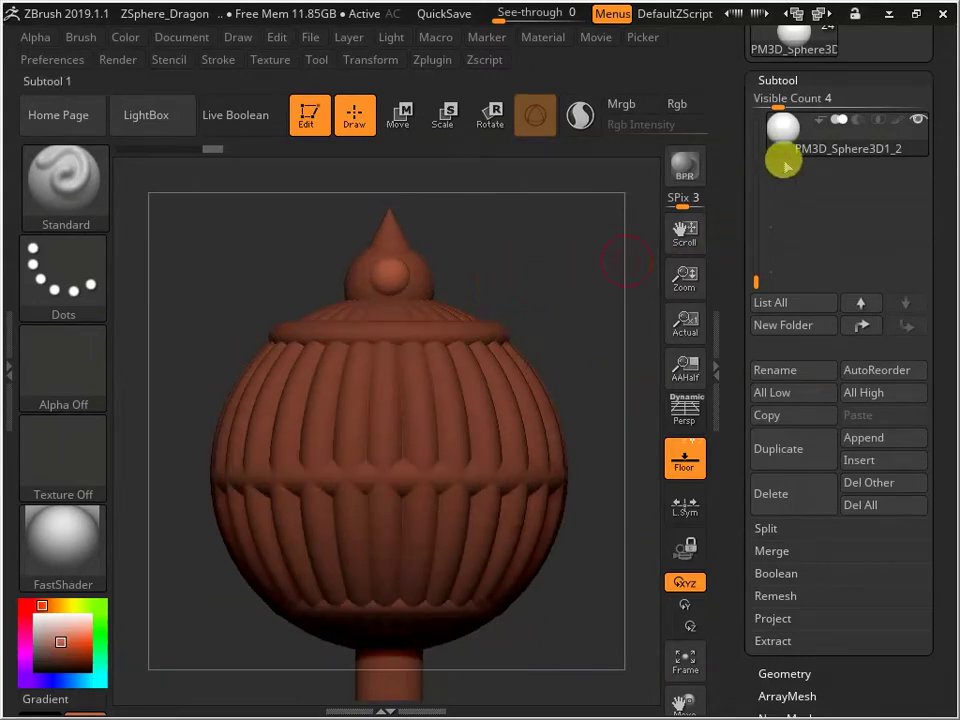
pyautogui.moveTo(788, 150)
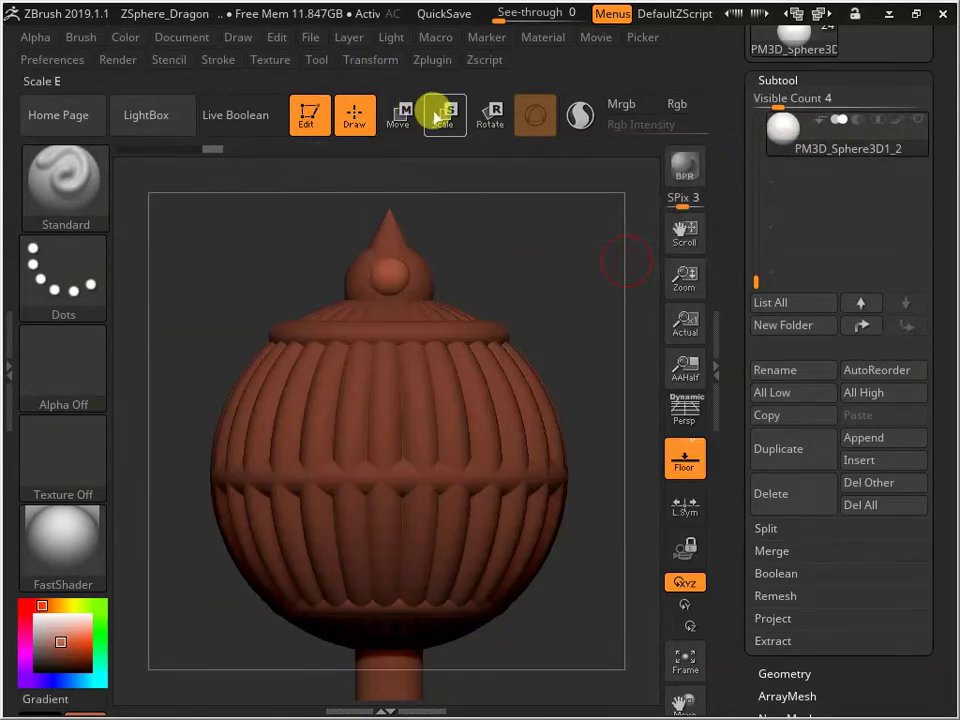
# - Scale down the small sphere on the front of the finial
pyautogui.click(443, 114)
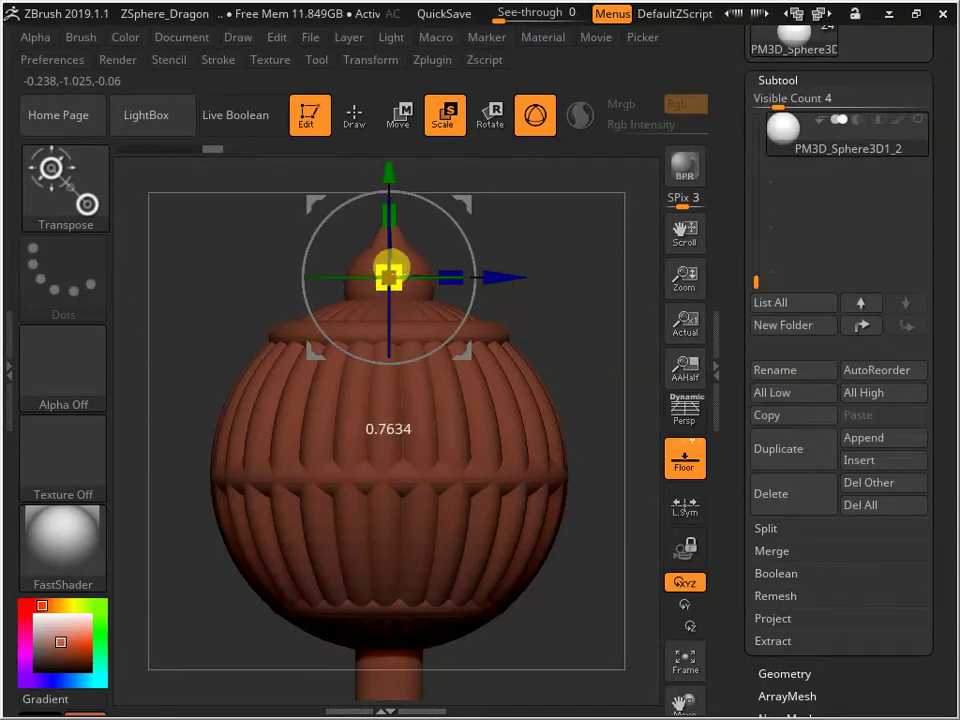
pyautogui.click(399, 116)
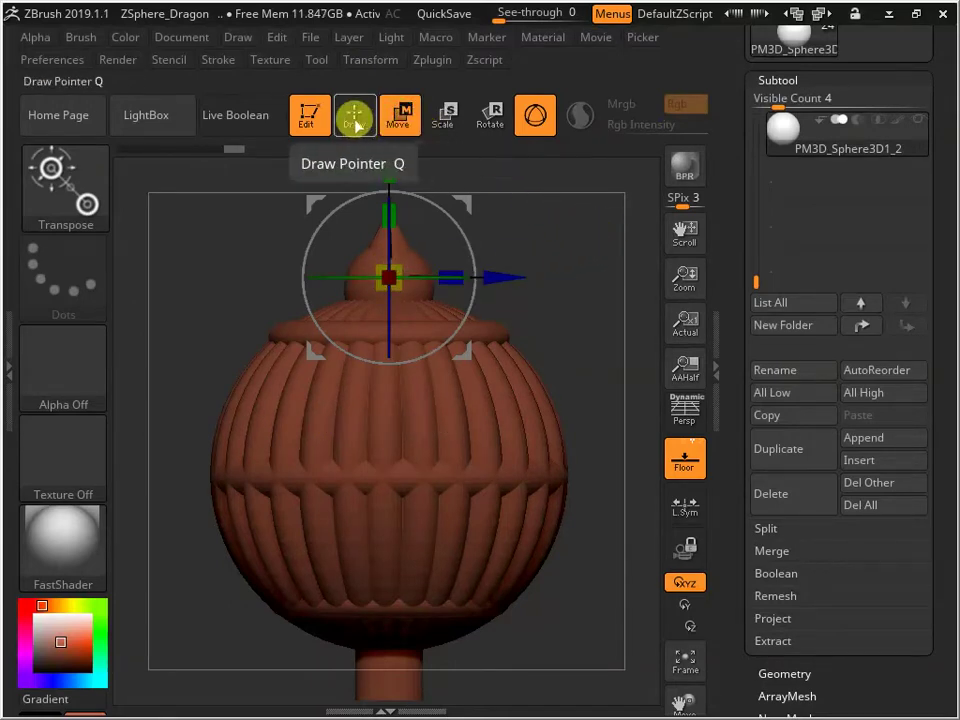
pyautogui.click(355, 120)
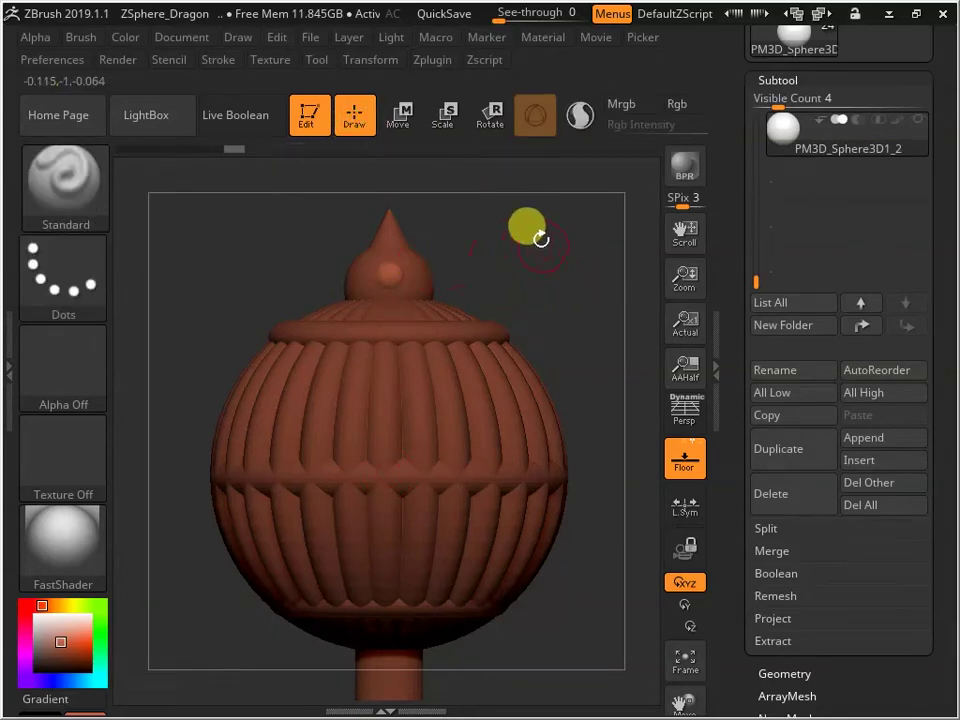
# - Nudge the small sphere slightly outward from the finial along the X axis, working from a top view
pyautogui.click(403, 110)
pyautogui.keyDown('shift'); pyautogui.moveTo(567, 283); pyautogui.dragTo(573, 408); pyautogui.keyUp('shift')
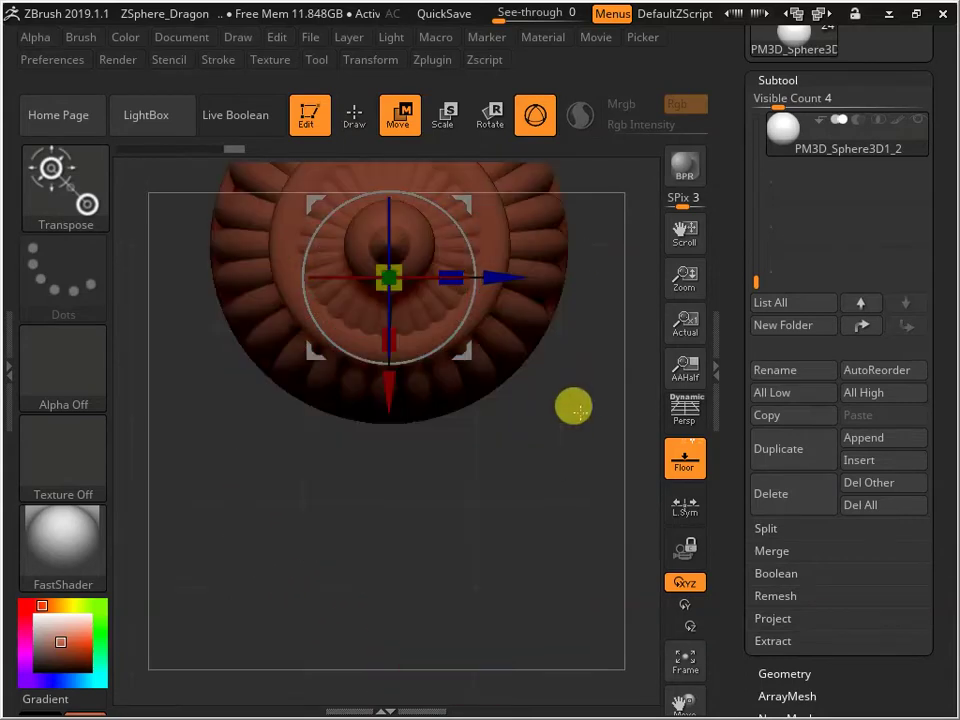
pyautogui.keyDown('alt'); pyautogui.moveTo(510, 398); pyautogui.dragTo(516, 575); pyautogui.keyUp('alt')
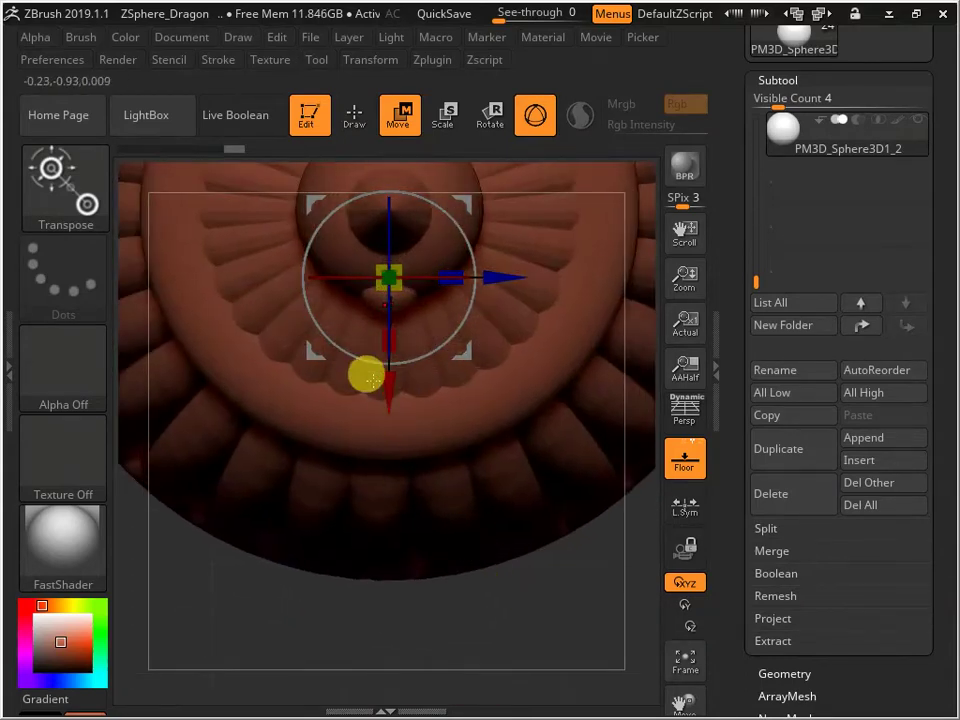
pyautogui.moveTo(383, 380)
pyautogui.mouseDown()
pyautogui.moveTo(375, 386)
pyautogui.moveTo(377, 378)
pyautogui.mouseUp()
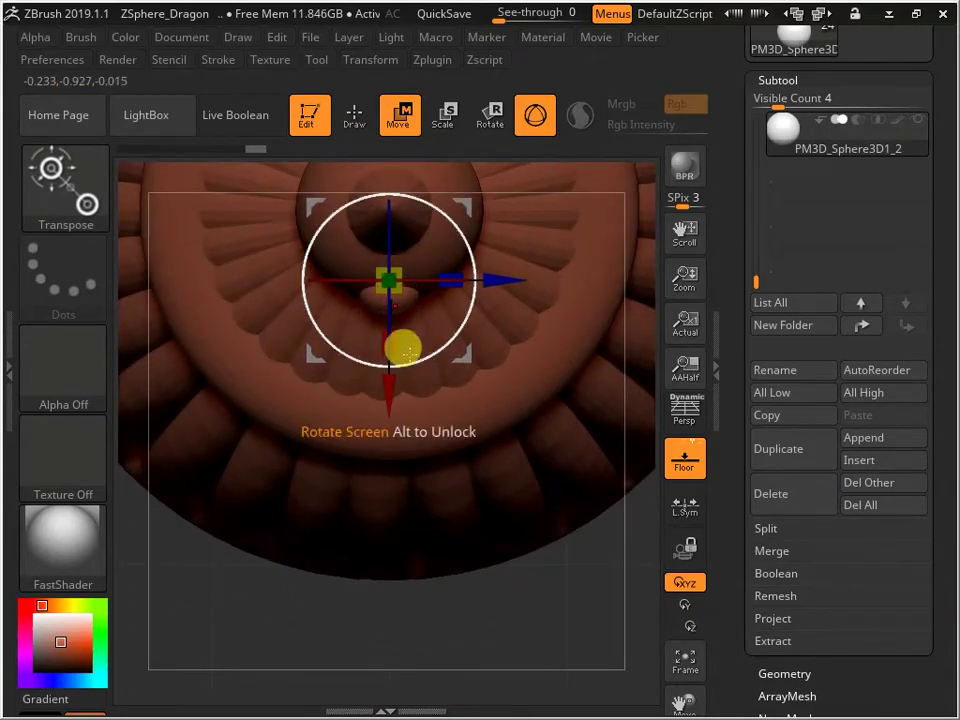
pyautogui.moveTo(486, 606); pyautogui.dragTo(538, 352)
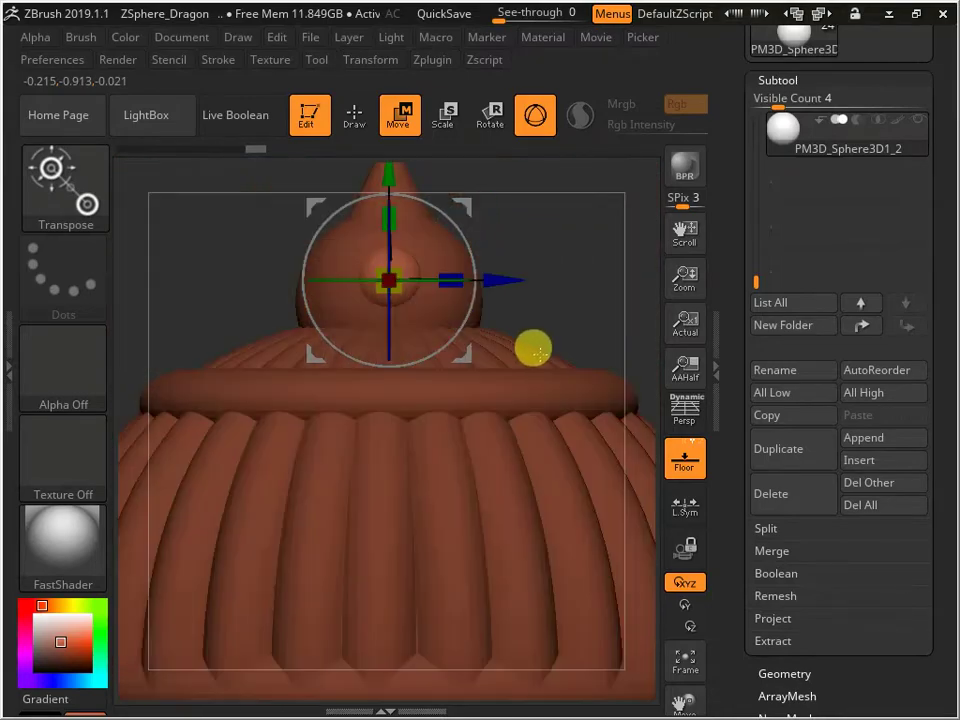
# - Move the small sphere's transform pivot to the centre of the finial without moving the sphere
pyautogui.moveTo(597, 269); pyautogui.dragTo(587, 340)
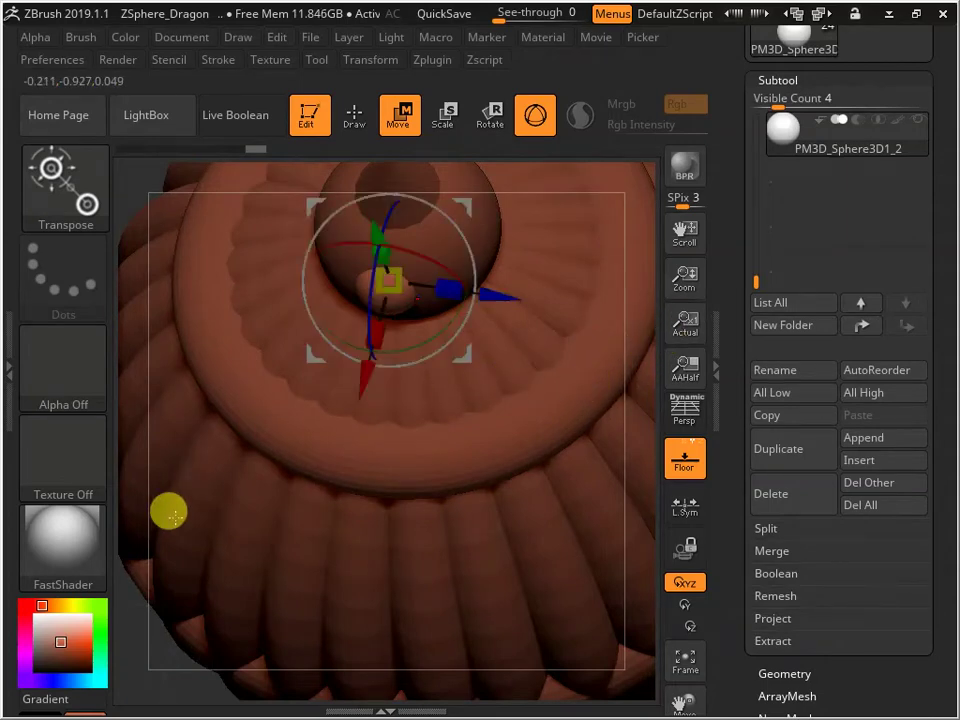
pyautogui.moveTo(128, 607); pyautogui.dragTo(367, 628)
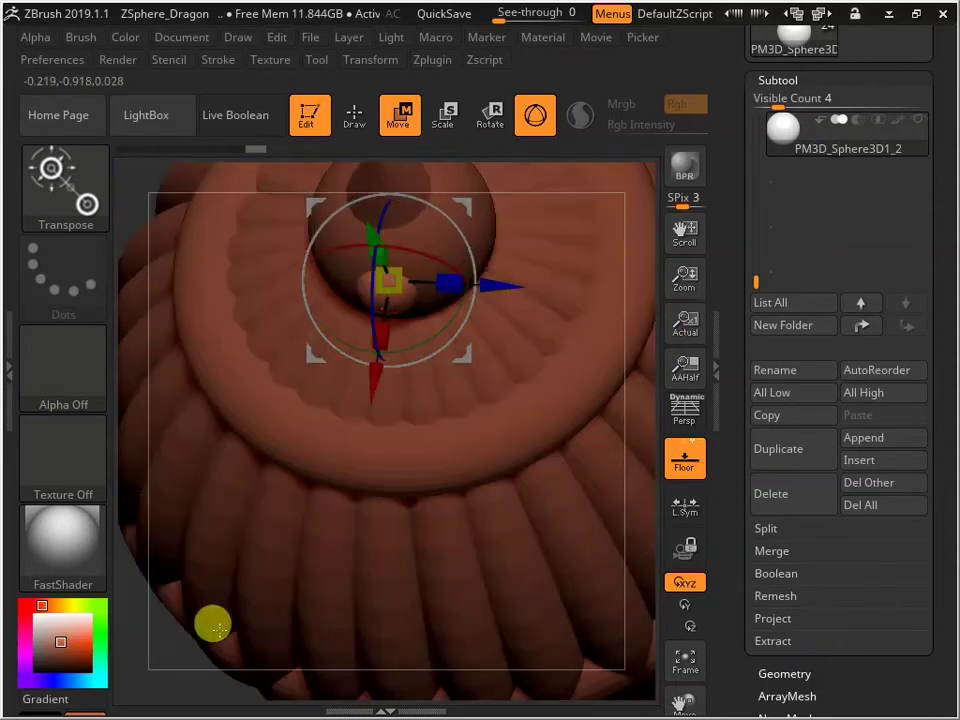
pyautogui.moveTo(163, 621); pyautogui.dragTo(250, 430)
pyautogui.keyDown('alt'); pyautogui.moveTo(509, 487); pyautogui.dragTo(529, 634); pyautogui.keyUp('alt')
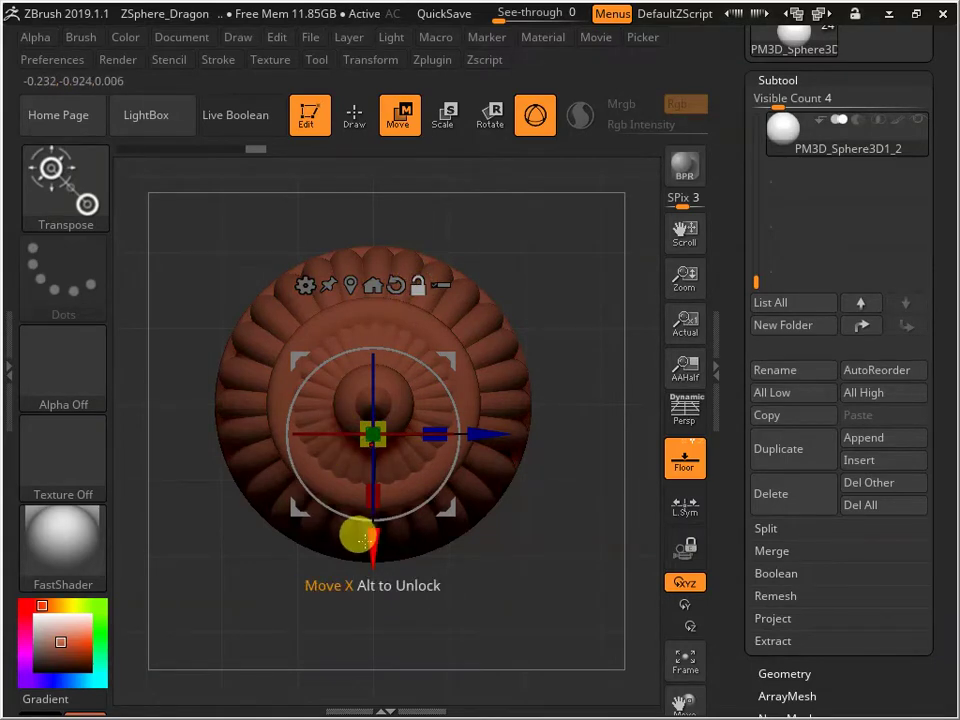
pyautogui.moveTo(372, 546); pyautogui.dragTo(375, 508)
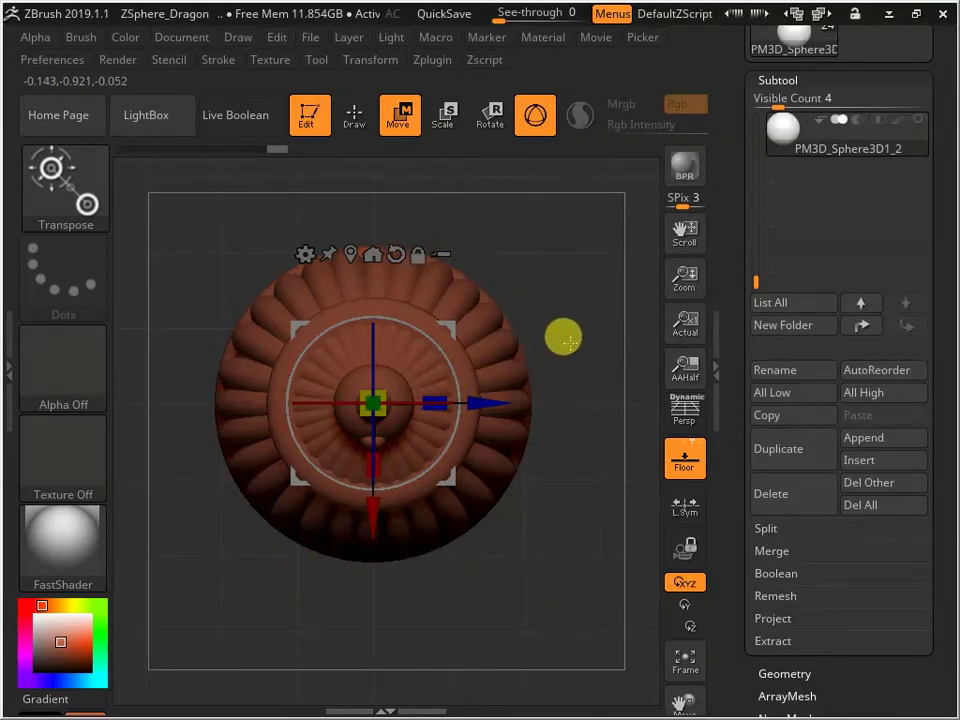
# - Duplicate the small sphere and rotate the copy a quarter turn around the finial
pyautogui.keyDown('alt'); pyautogui.moveTo(568, 343); pyautogui.dragTo(567, 465); pyautogui.keyUp('alt')
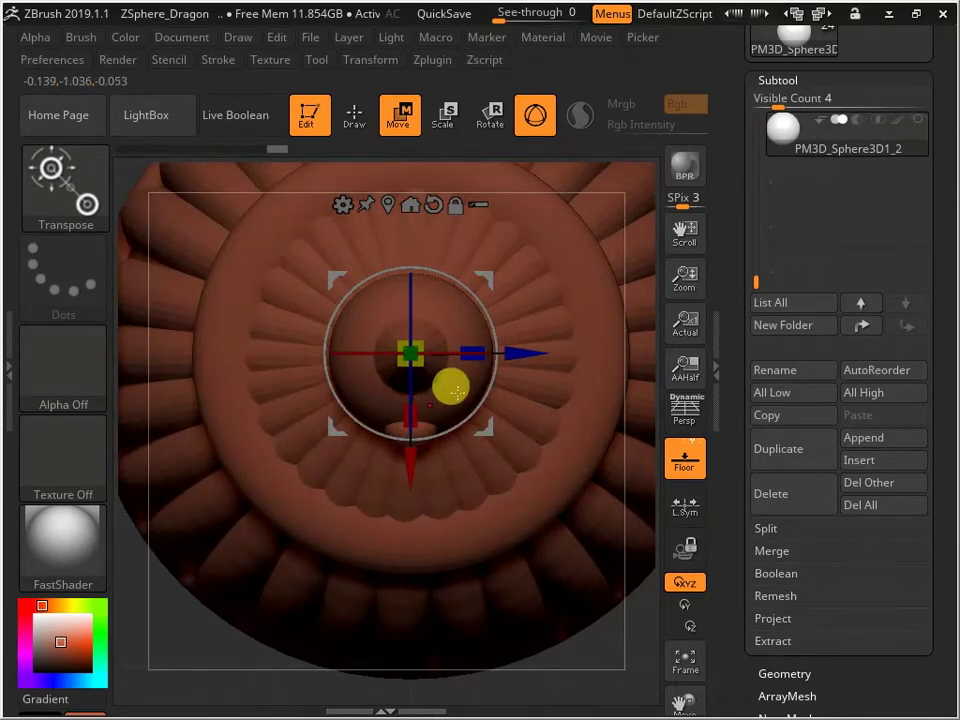
pyautogui.moveTo(466, 394); pyautogui.dragTo(486, 393)
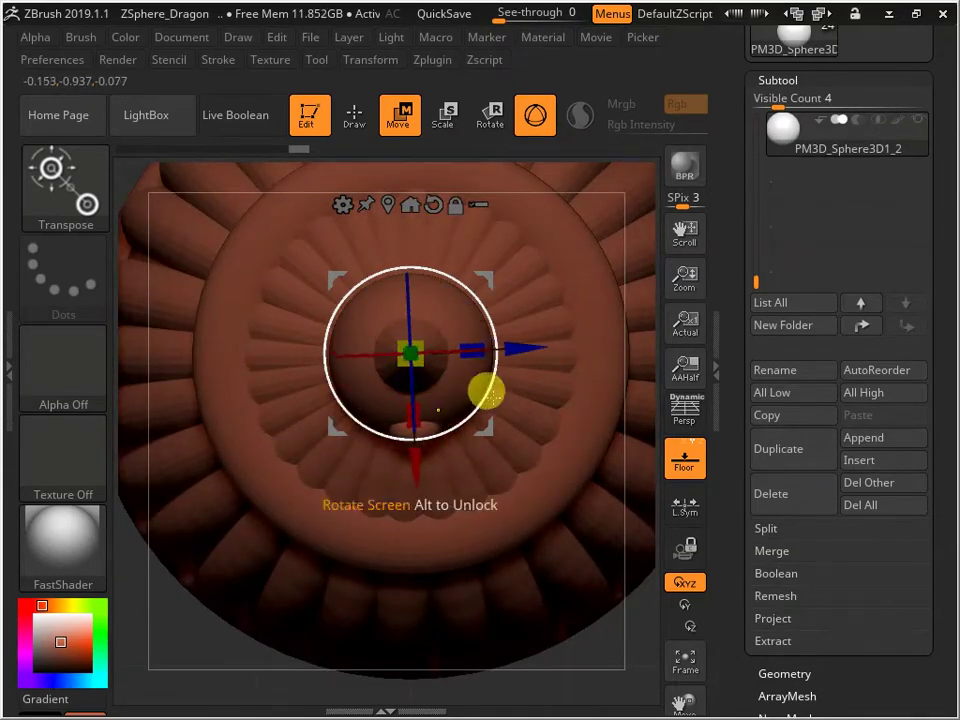
pyautogui.click(793, 449)
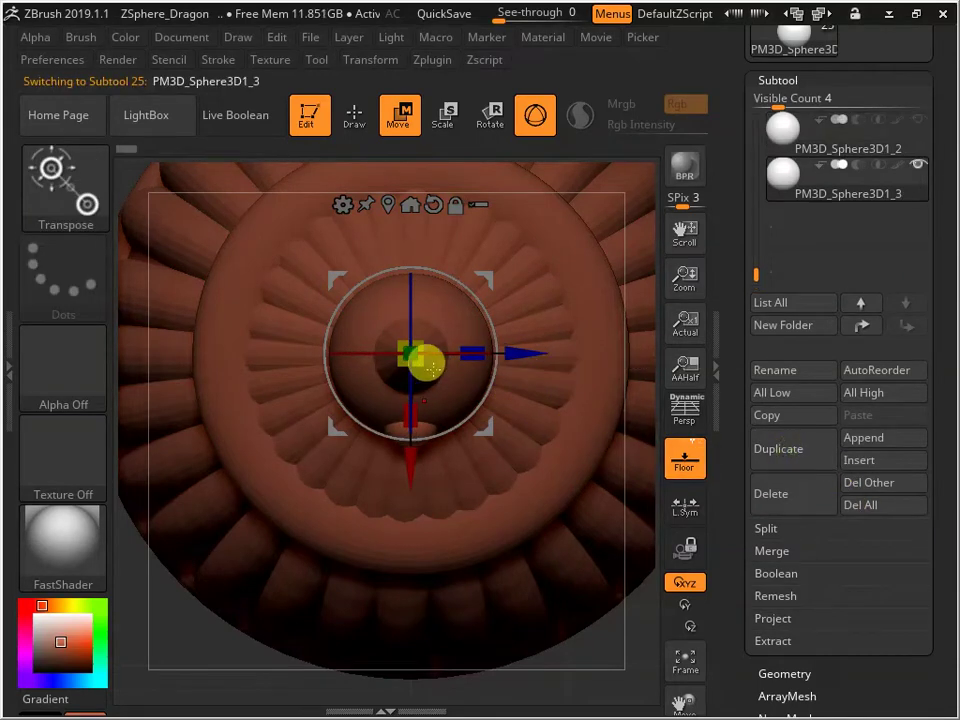
pyautogui.moveTo(474, 377); pyautogui.dragTo(497, 146)
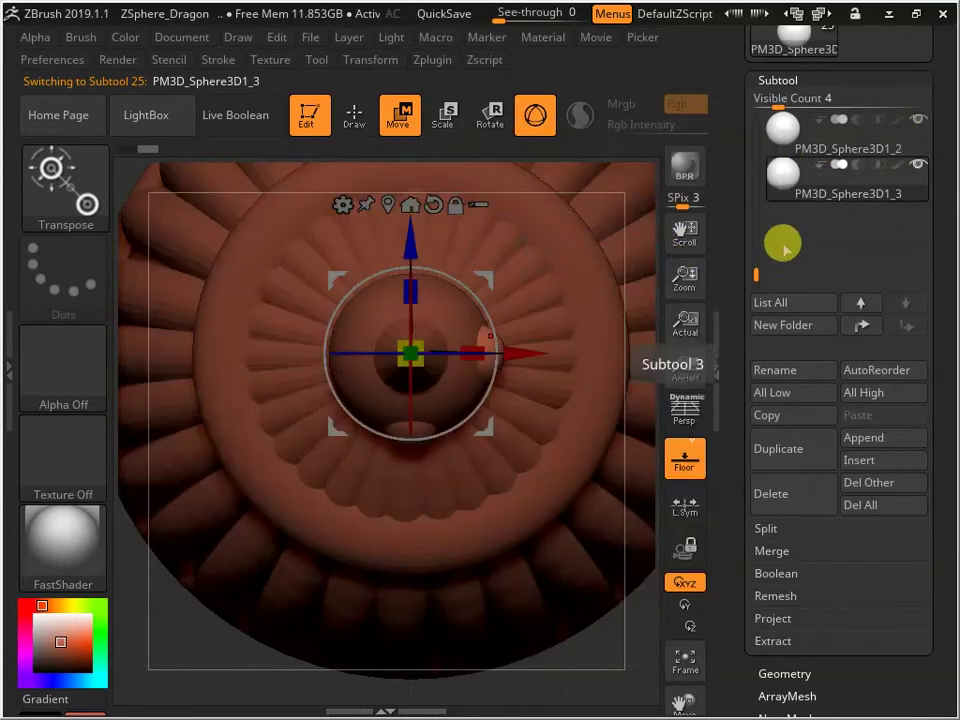
# - Duplicate the small sphere twice more, rotating each copy a further quarter turn so four spheres surround the finial
pyautogui.moveTo(797, 178)
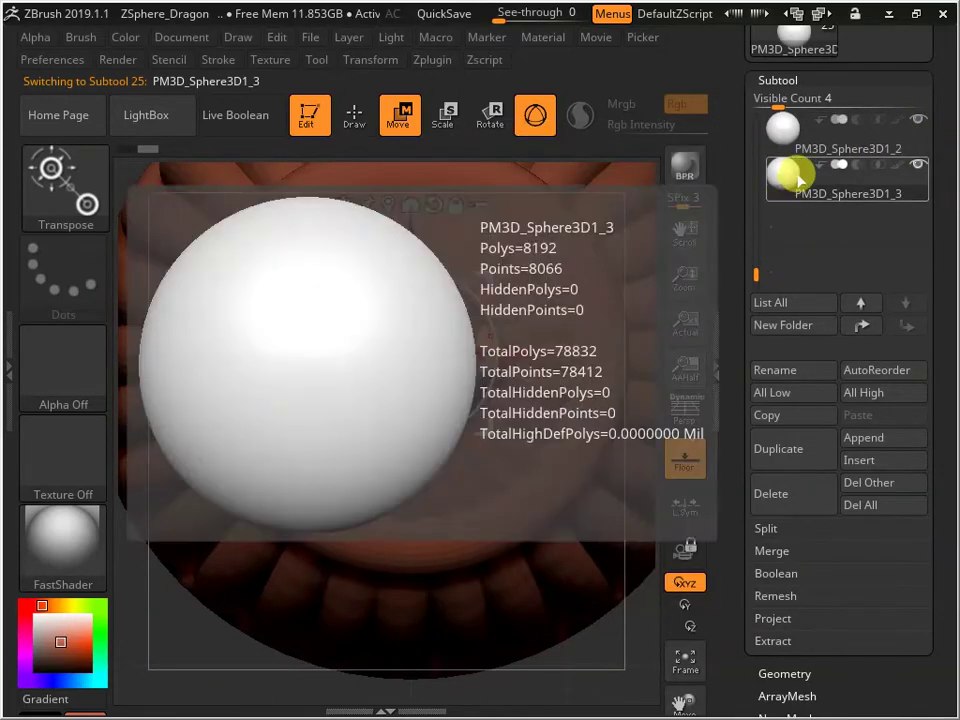
pyautogui.click(765, 447)
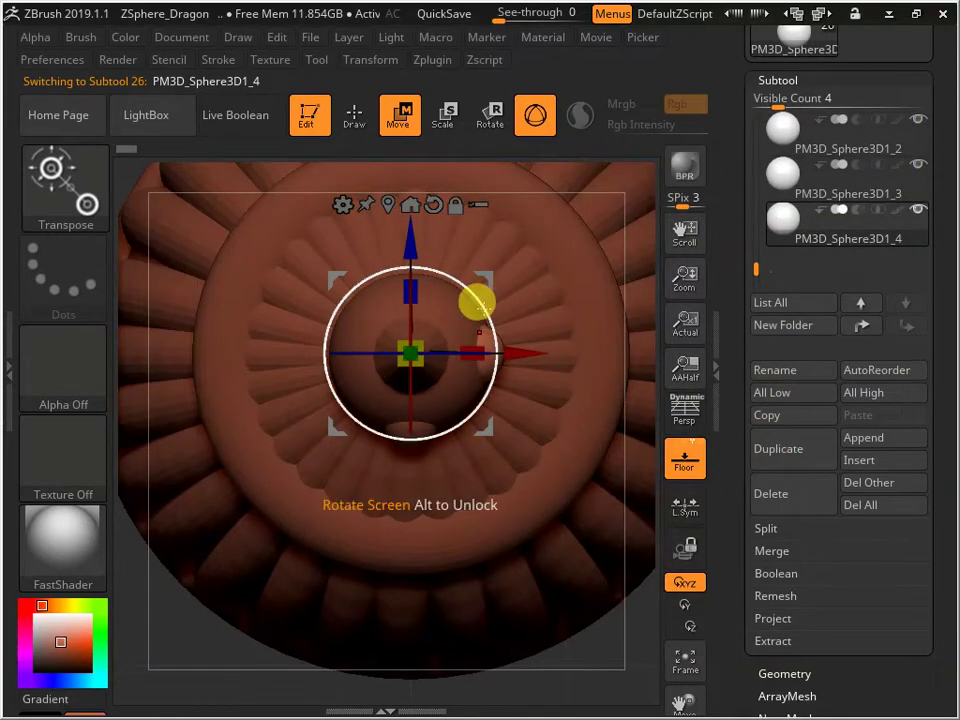
pyautogui.moveTo(475, 298); pyautogui.dragTo(334, 237)
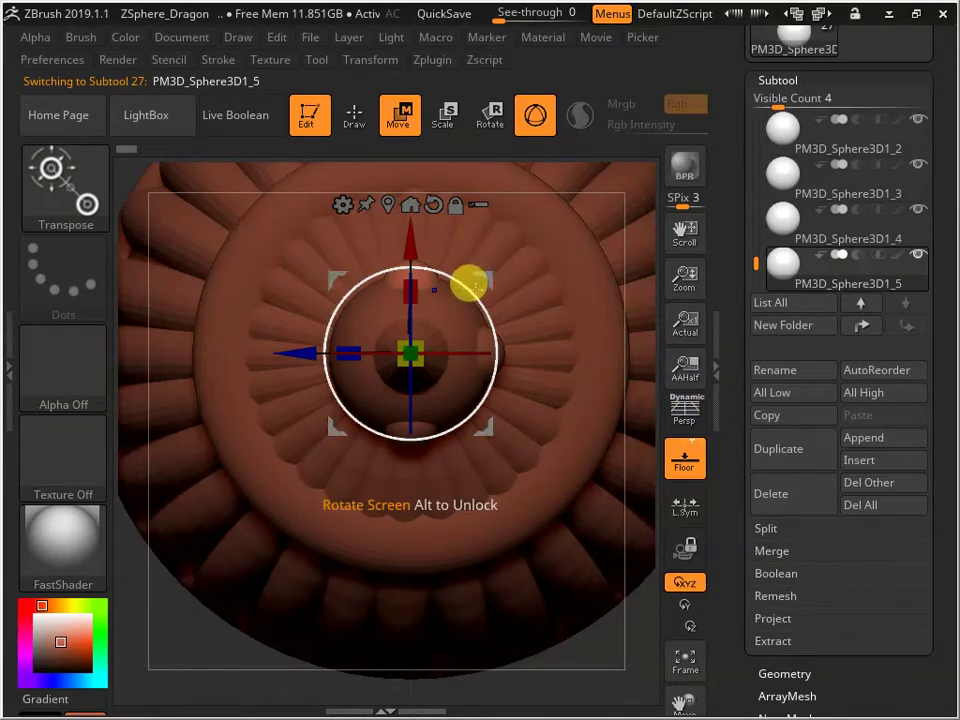
pyautogui.moveTo(467, 281); pyautogui.dragTo(361, 300)
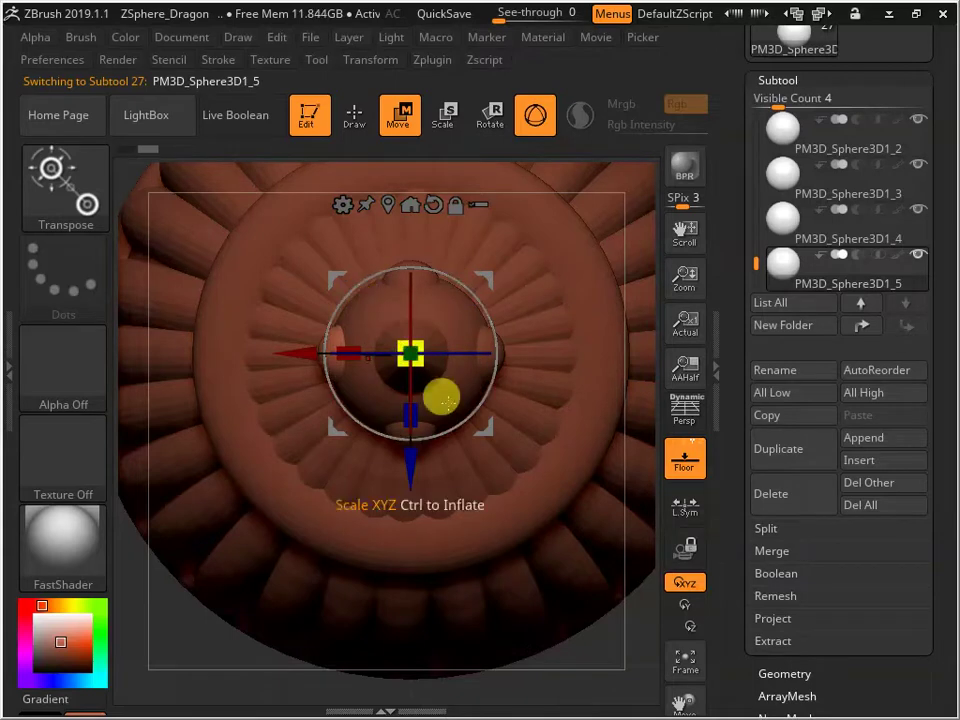
pyautogui.keyDown('alt'); pyautogui.moveTo(607, 636); pyautogui.dragTo(487, 388); pyautogui.keyUp('alt')
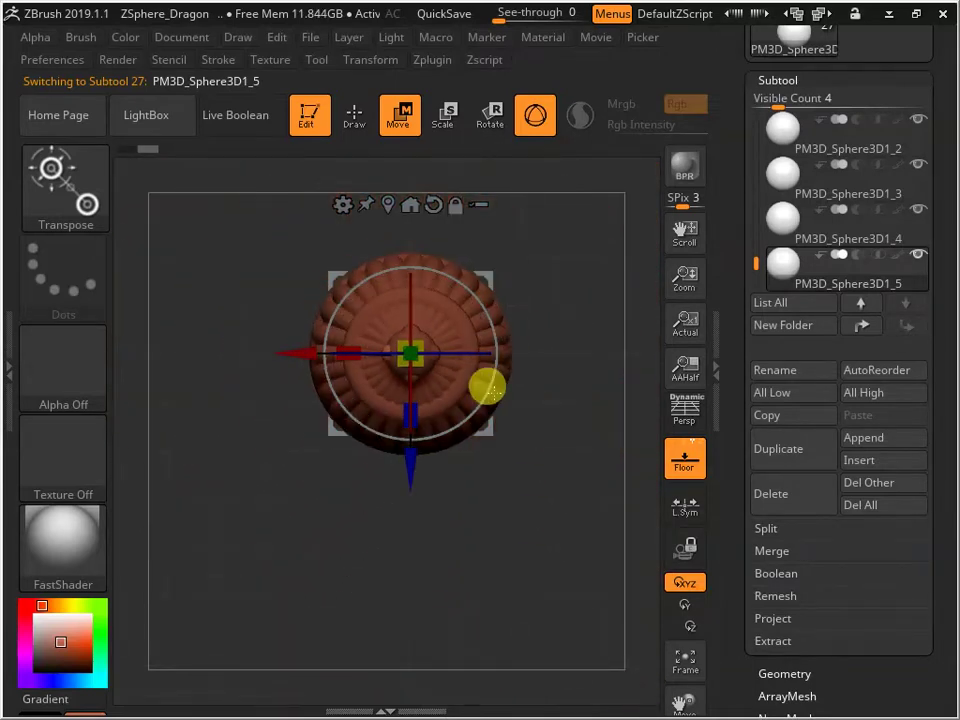
pyautogui.moveTo(529, 538); pyautogui.dragTo(548, 296)
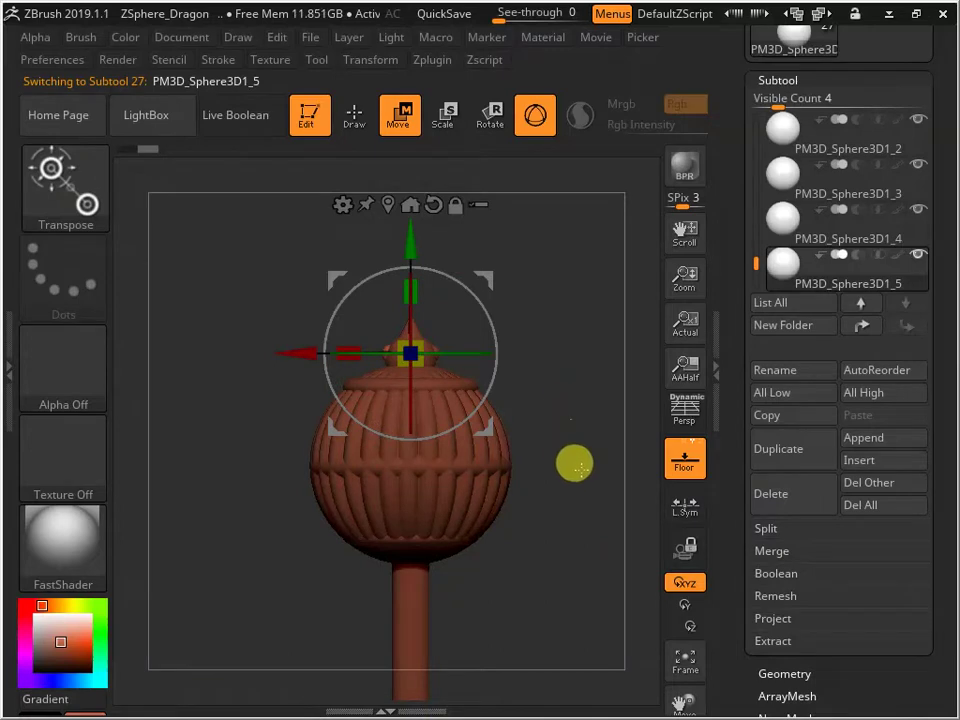
# - Append a Ring3D mesh as a new subtool
pyautogui.keyDown('alt'); pyautogui.moveTo(578, 465); pyautogui.dragTo(396, 477); pyautogui.keyUp('alt')
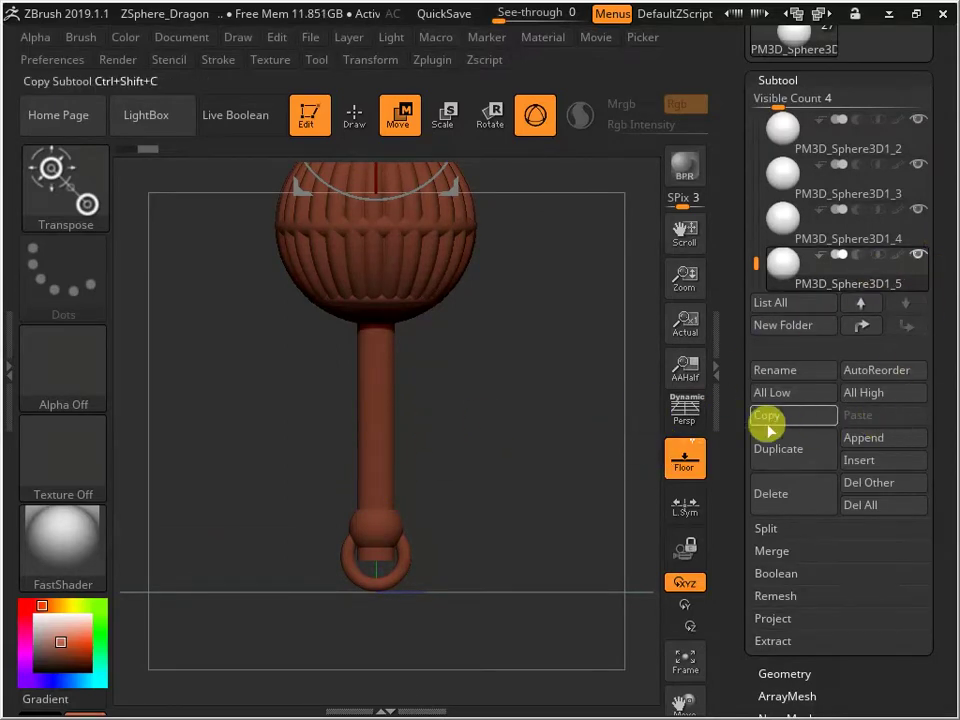
pyautogui.click(885, 440)
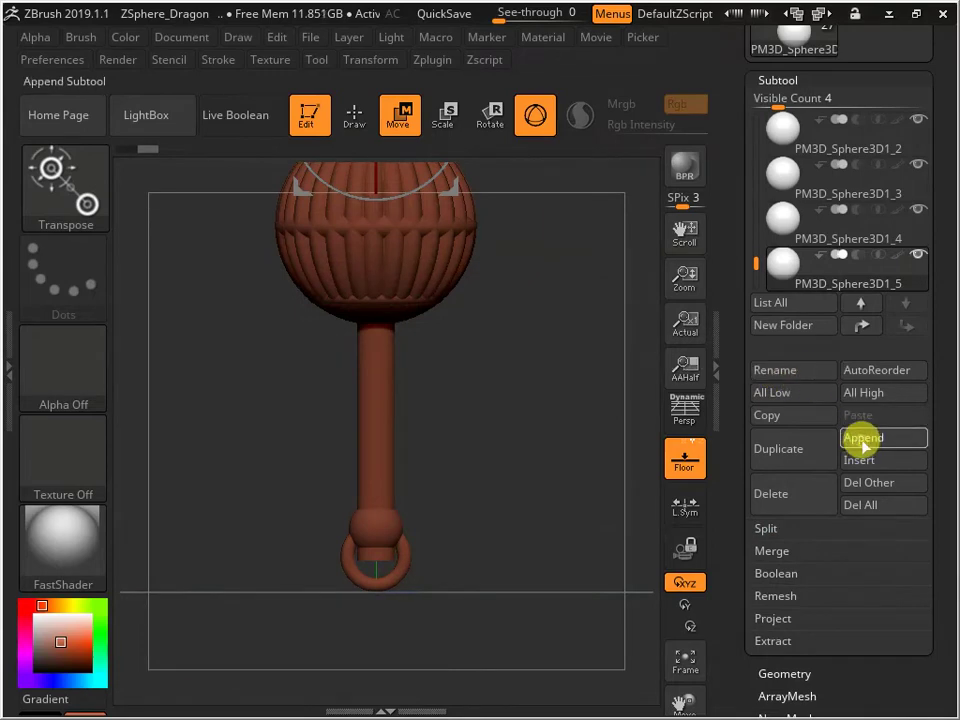
pyautogui.click(862, 443)
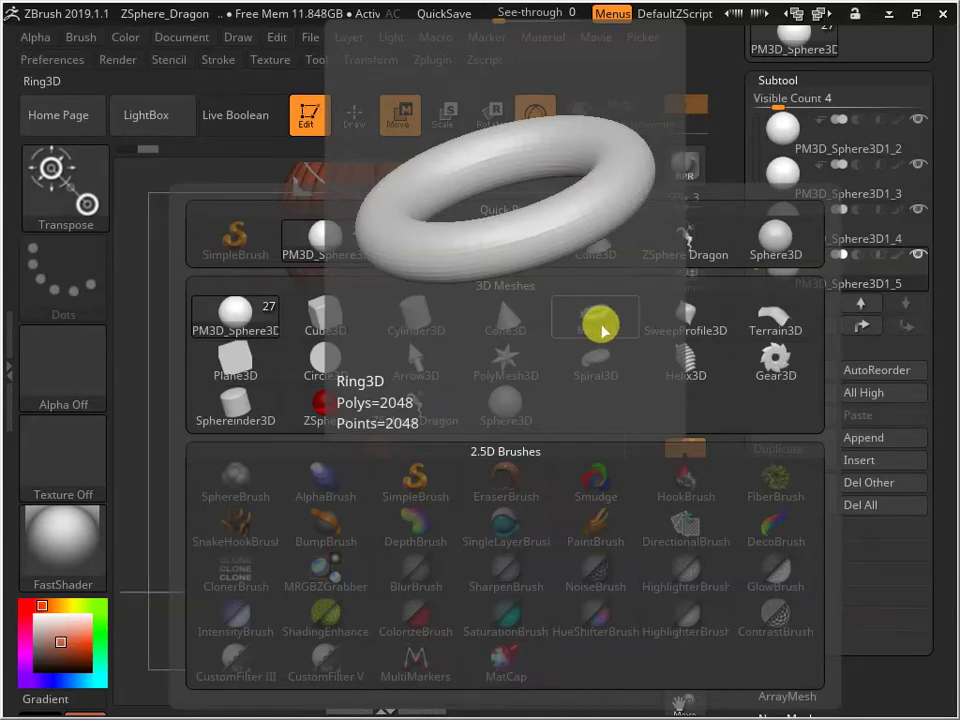
pyautogui.click(603, 330)
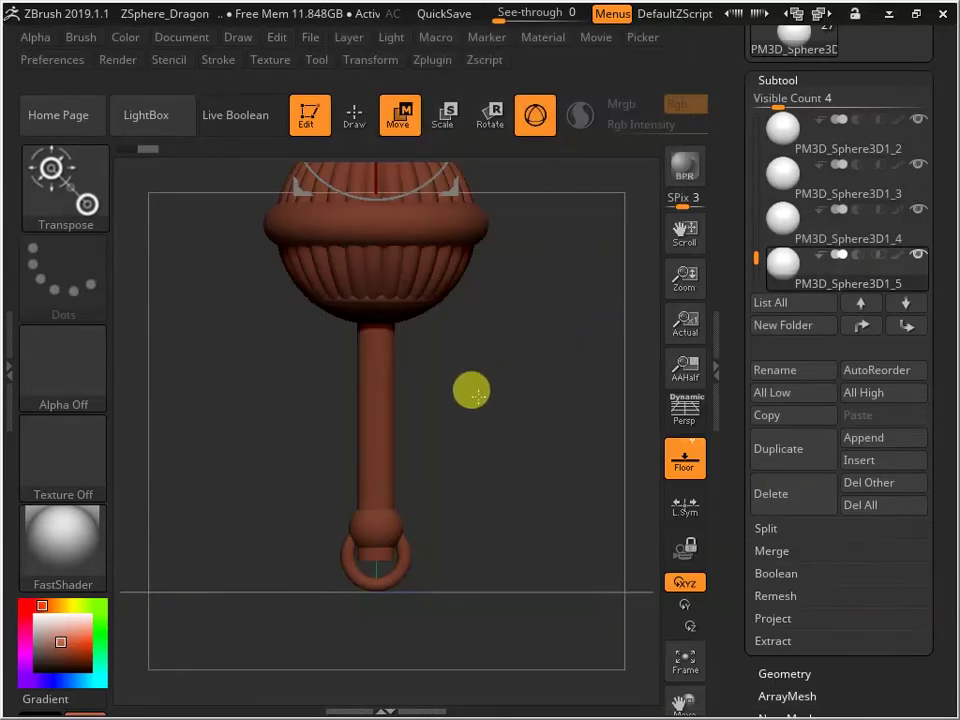
# - Select the appended ring subtool and move it down from the ribbed head onto the handle
pyautogui.keyDown('alt'); pyautogui.moveTo(527, 322); pyautogui.dragTo(516, 452); pyautogui.keyUp('alt')
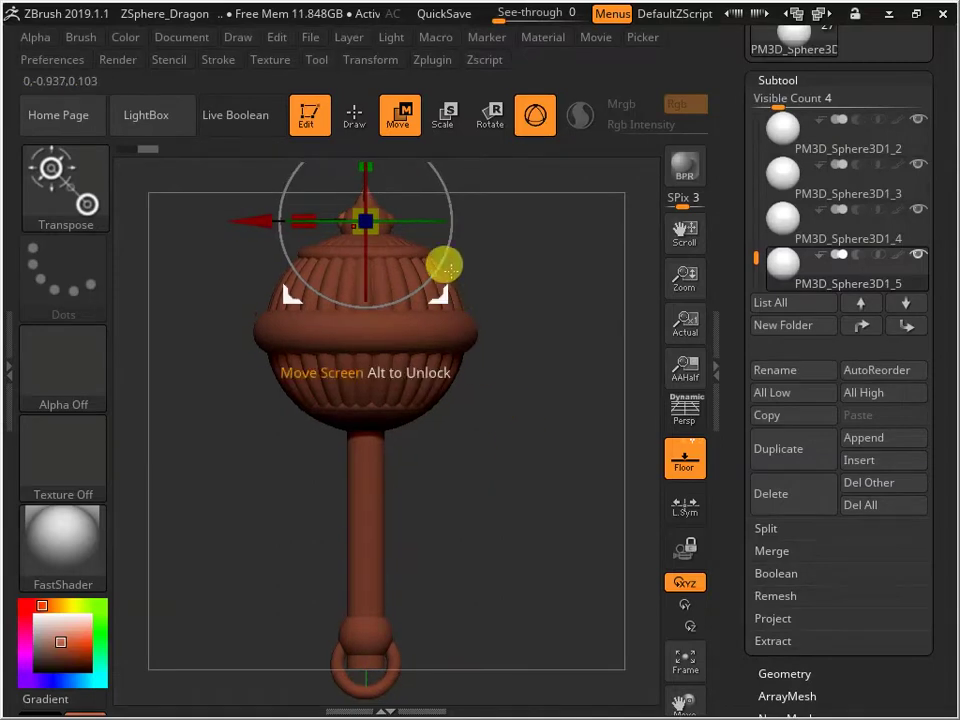
pyautogui.moveTo(744, 242); pyautogui.dragTo(753, 270)
pyautogui.click(789, 181)
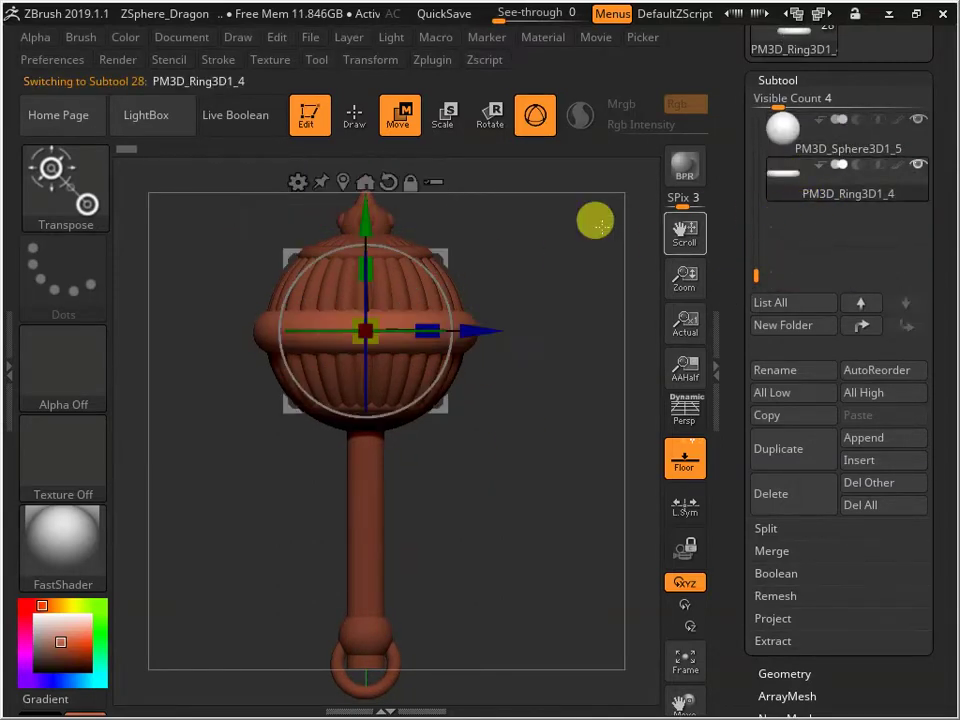
pyautogui.moveTo(363, 207); pyautogui.dragTo(311, 395)
# - Scale the ring down uniformly to about the thickness of the handle
pyautogui.click(440, 116)
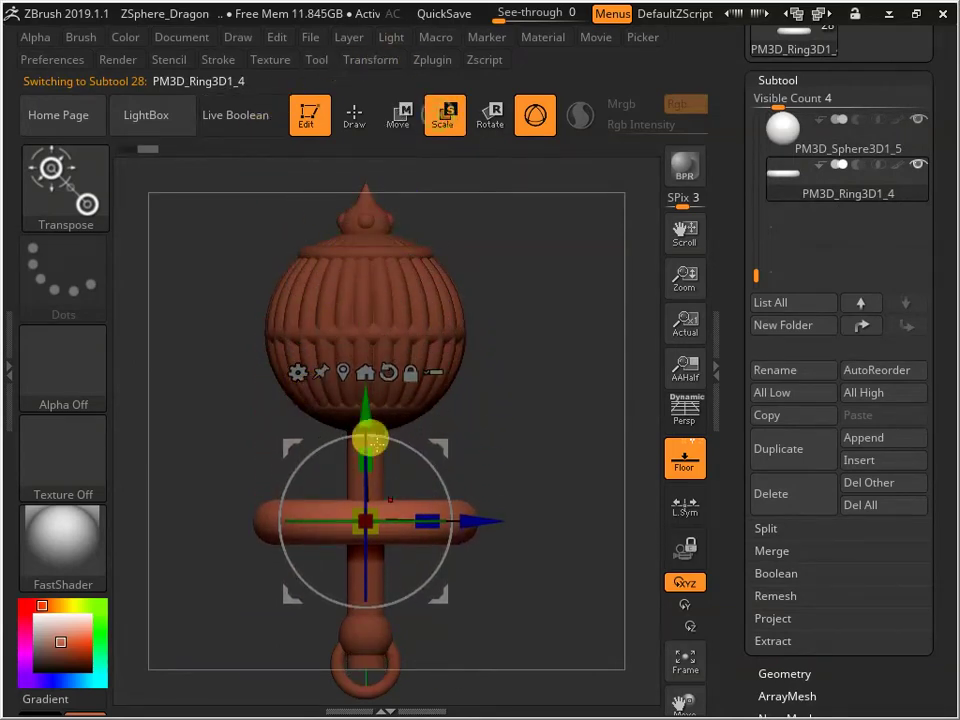
pyautogui.moveTo(370, 505); pyautogui.dragTo(306, 532)
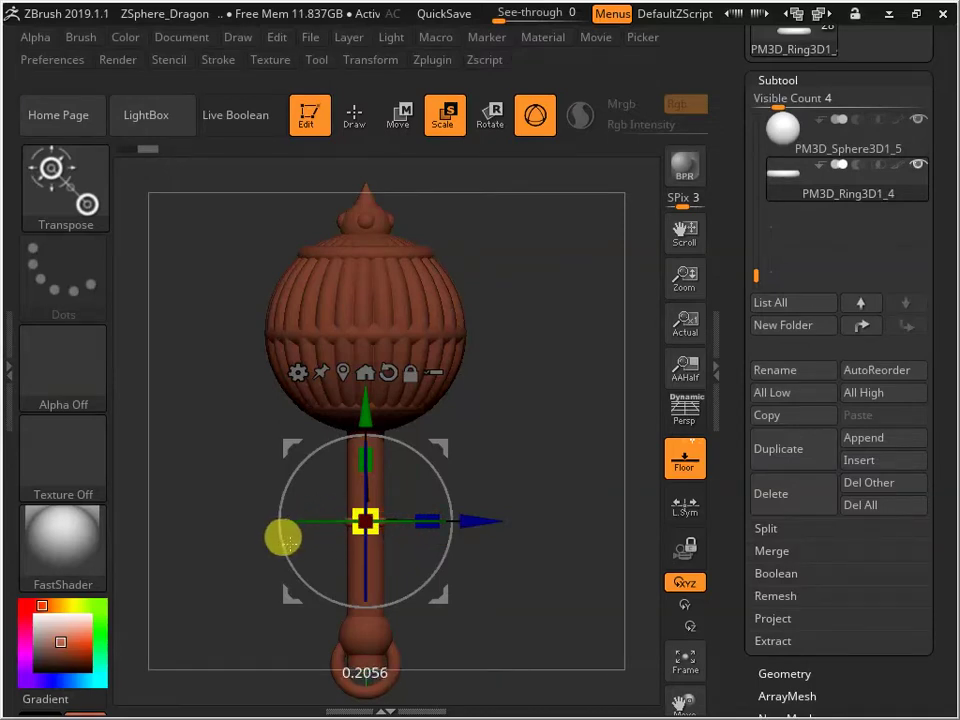
pyautogui.moveTo(364, 519); pyautogui.dragTo(399, 501)
pyautogui.moveTo(512, 441); pyautogui.dragTo(560, 390)
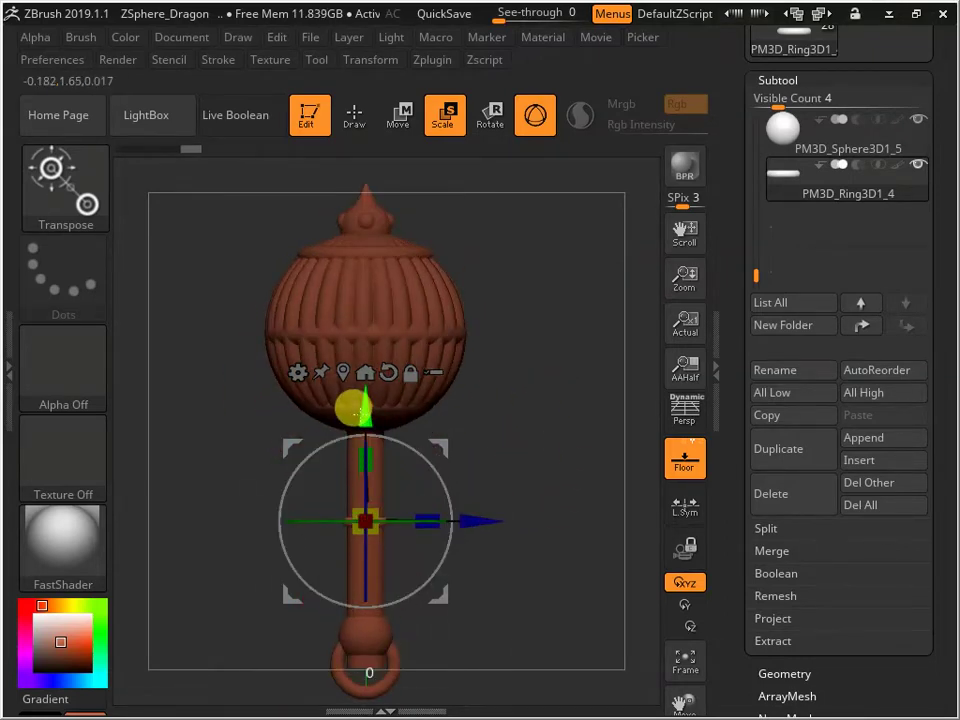
# - Move the ring up to the joint between head and handle and size it to fit snugly around the handle
pyautogui.keyDown('alt'); pyautogui.moveTo(350, 400); pyautogui.dragTo(384, 320); pyautogui.keyUp('alt')
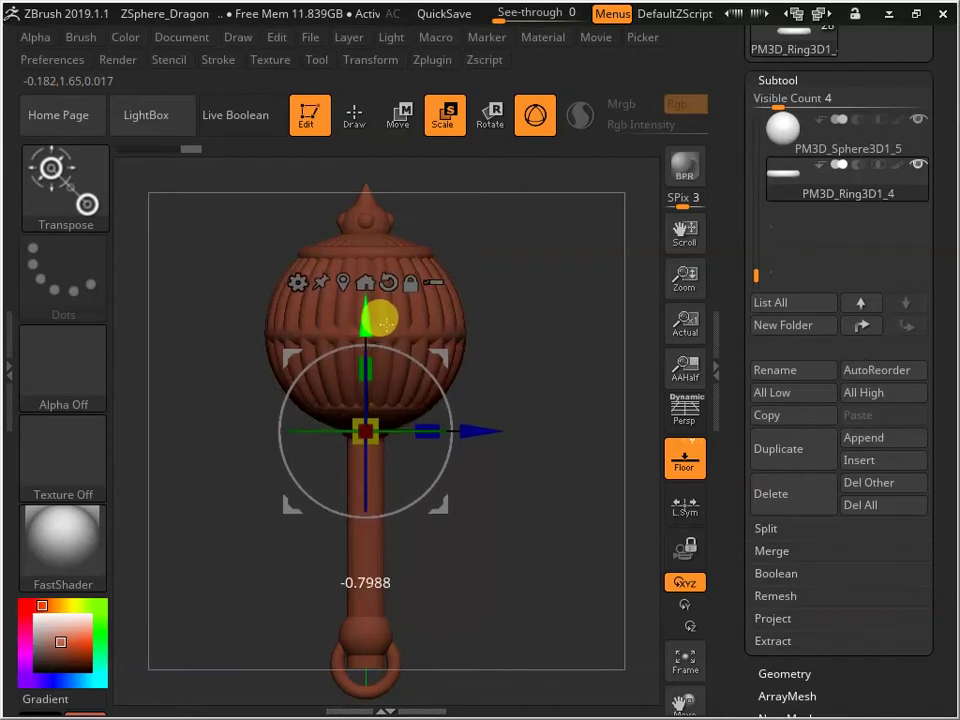
pyautogui.moveTo(533, 432); pyautogui.dragTo(362, 315)
pyautogui.moveTo(372, 450)
pyautogui.mouseDown()
pyautogui.moveTo(381, 462)
pyautogui.moveTo(372, 452)
pyautogui.mouseUp()
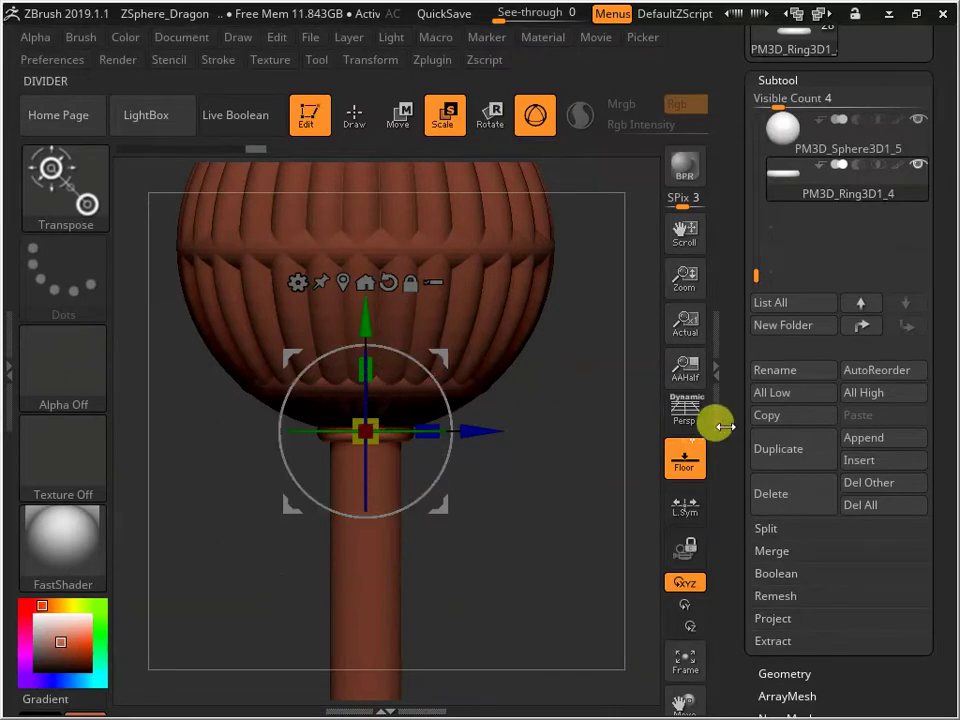
# - Duplicate the collar ring twice and move the copies down along the handle
pyautogui.click(772, 474)
pyautogui.moveTo(354, 315); pyautogui.dragTo(304, 553)
pyautogui.click(772, 448)
# - Duplicate the ring two more times, placing copies above the knob at the handle's lower end and beneath the ribbed head
pyautogui.keyDown('alt'); pyautogui.moveTo(474, 456); pyautogui.dragTo(486, 186); pyautogui.keyUp('alt')
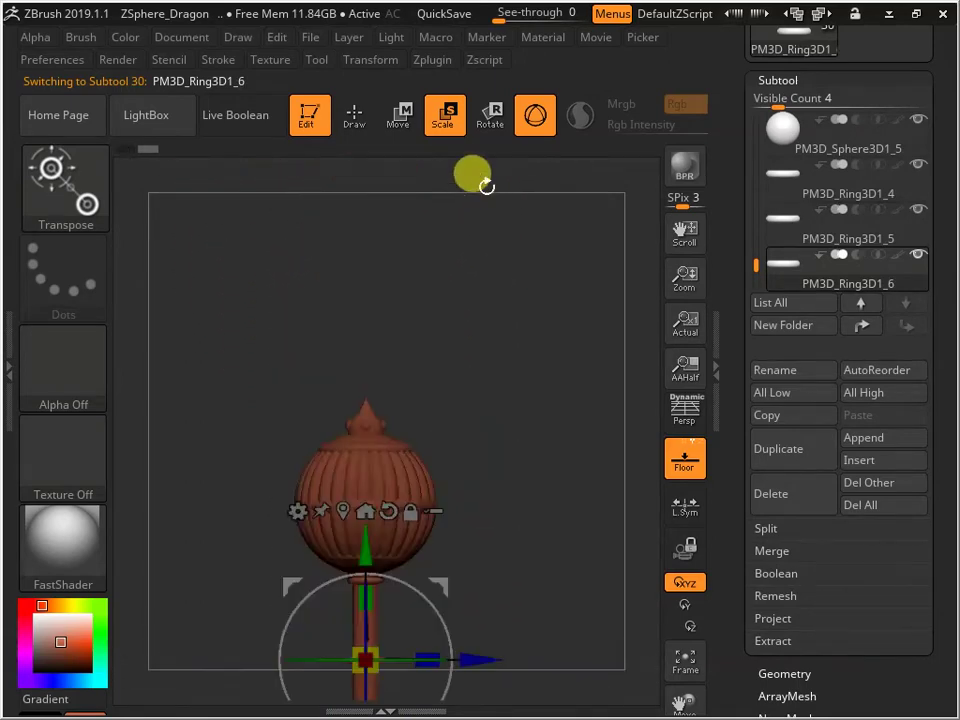
pyautogui.keyDown('alt'); pyautogui.moveTo(430, 323); pyautogui.dragTo(466, 440); pyautogui.keyUp('alt')
pyautogui.moveTo(386, 272); pyautogui.dragTo(455, 148)
pyautogui.click(790, 452)
pyautogui.click(789, 486)
pyautogui.click(792, 450)
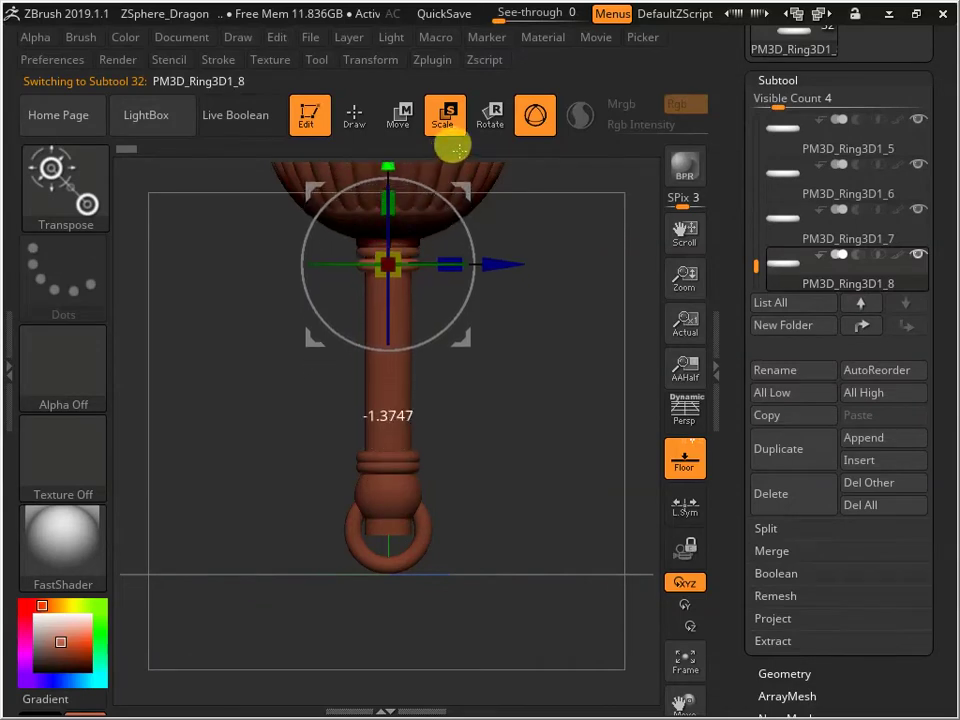
pyautogui.keyDown('alt'); pyautogui.moveTo(545, 470); pyautogui.dragTo(524, 475); pyautogui.keyUp('alt')
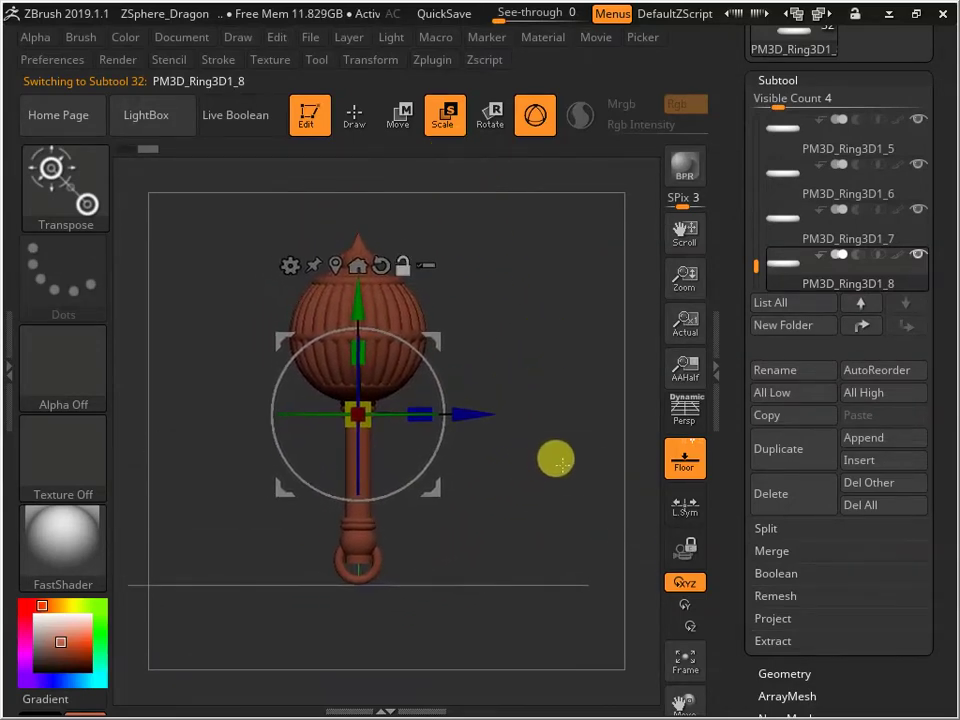
pyautogui.moveTo(557, 338); pyautogui.dragTo(462, 365)
pyautogui.moveTo(487, 505); pyautogui.dragTo(563, 530)
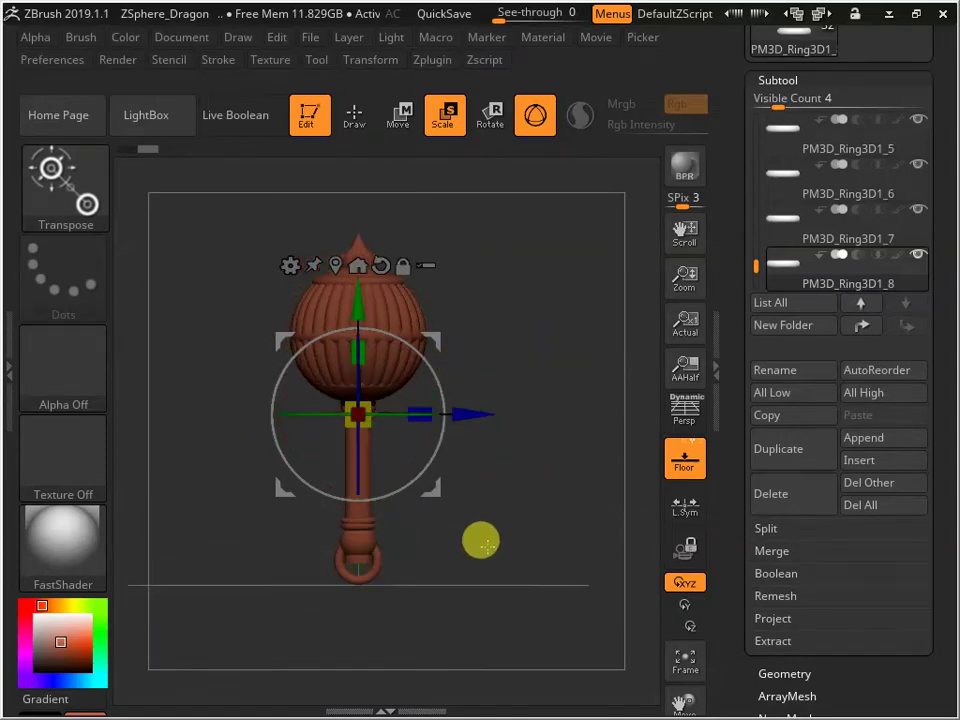
pyautogui.keyDown('alt'); pyautogui.moveTo(481, 541); pyautogui.dragTo(512, 498); pyautogui.keyUp('alt')
pyautogui.keyDown('alt'); pyautogui.moveTo(506, 600); pyautogui.dragTo(368, 462); pyautogui.keyUp('alt')
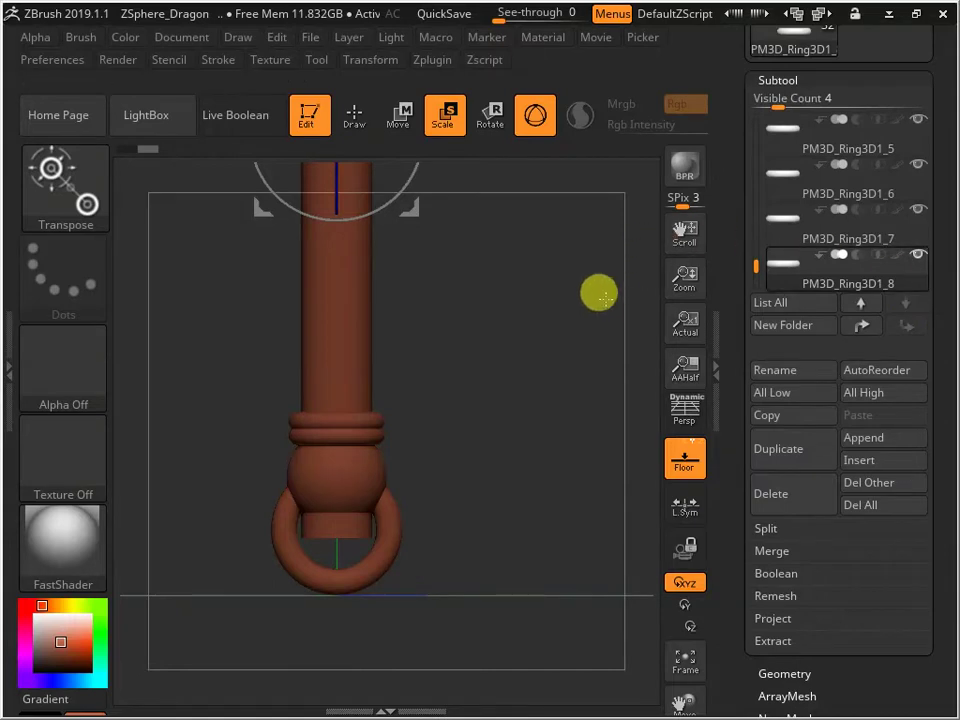
pyautogui.moveTo(450, 437); pyautogui.dragTo(557, 437)
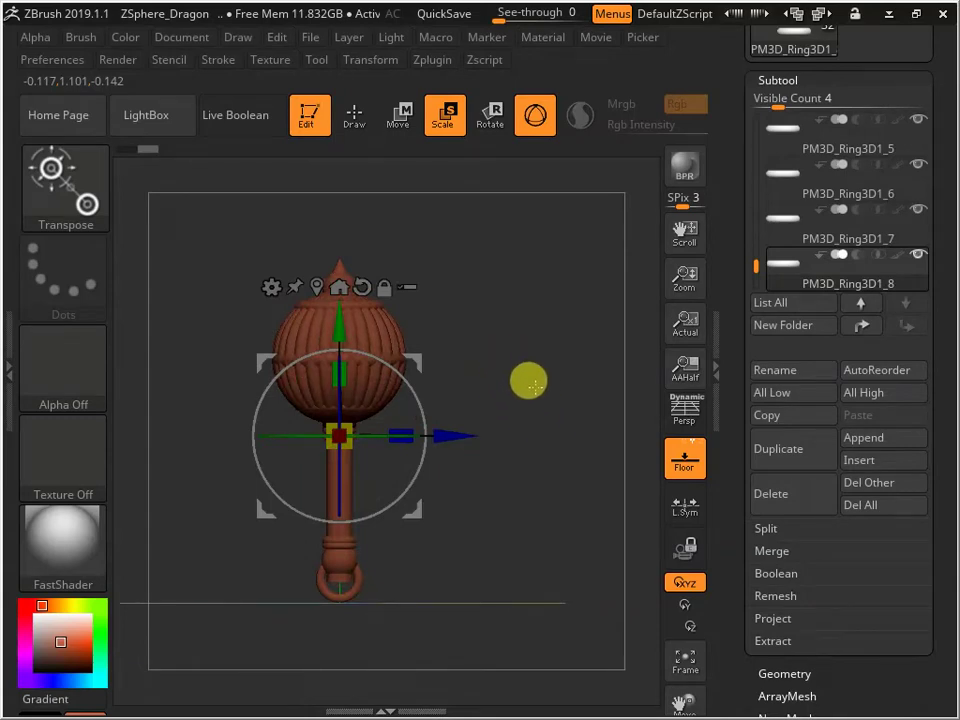
pyautogui.moveTo(517, 388); pyautogui.dragTo(480, 300)
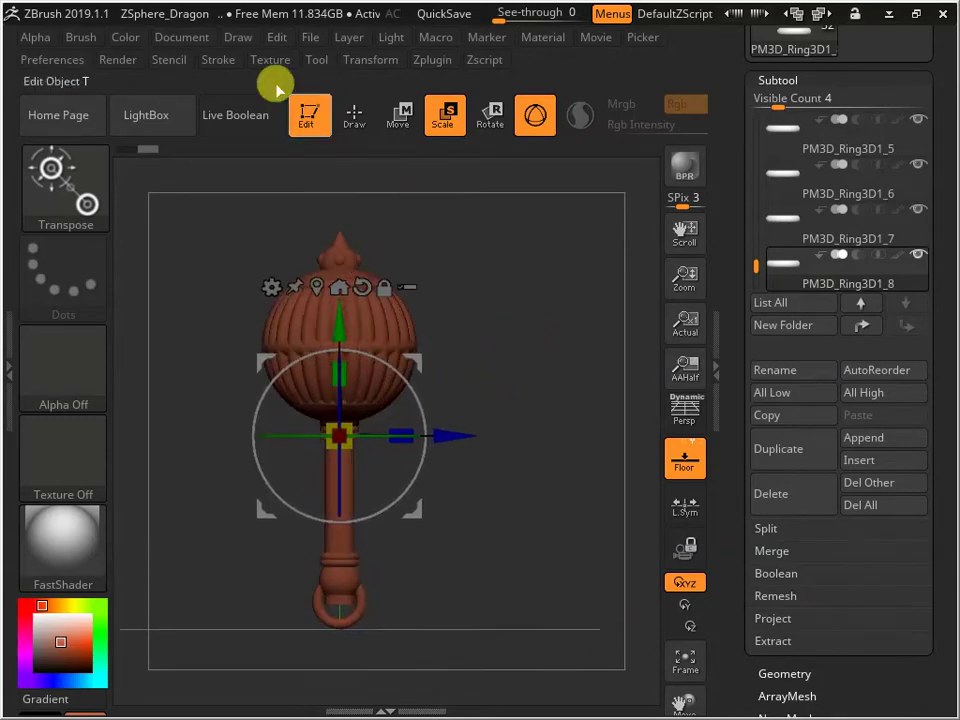
# - Save the project to the Desktop under the file name weapon1
pyautogui.click(311, 40)
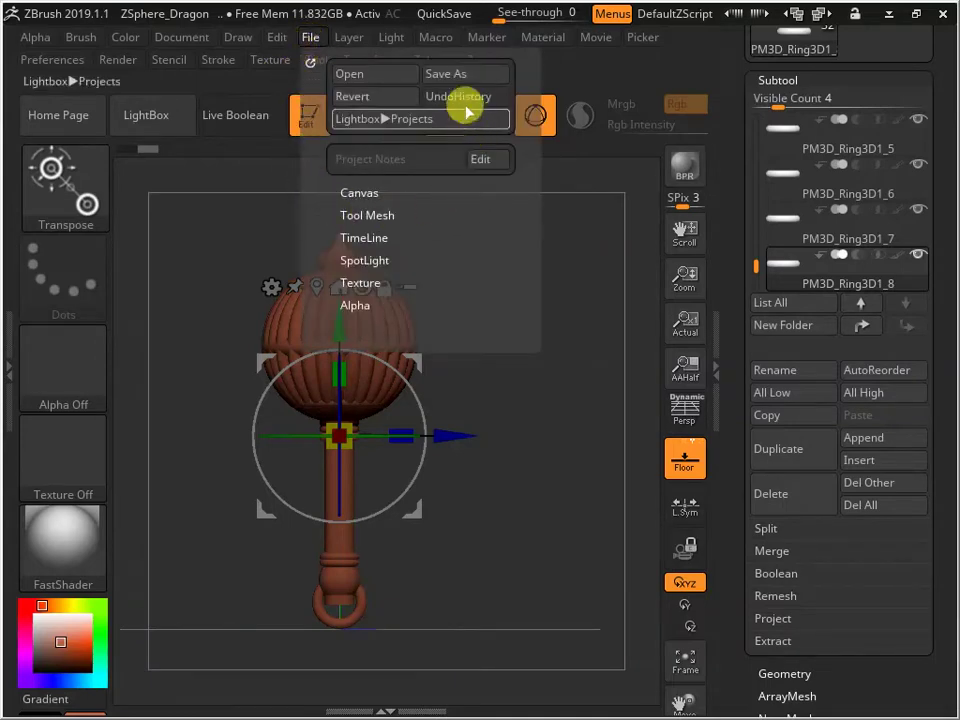
pyautogui.click(445, 75)
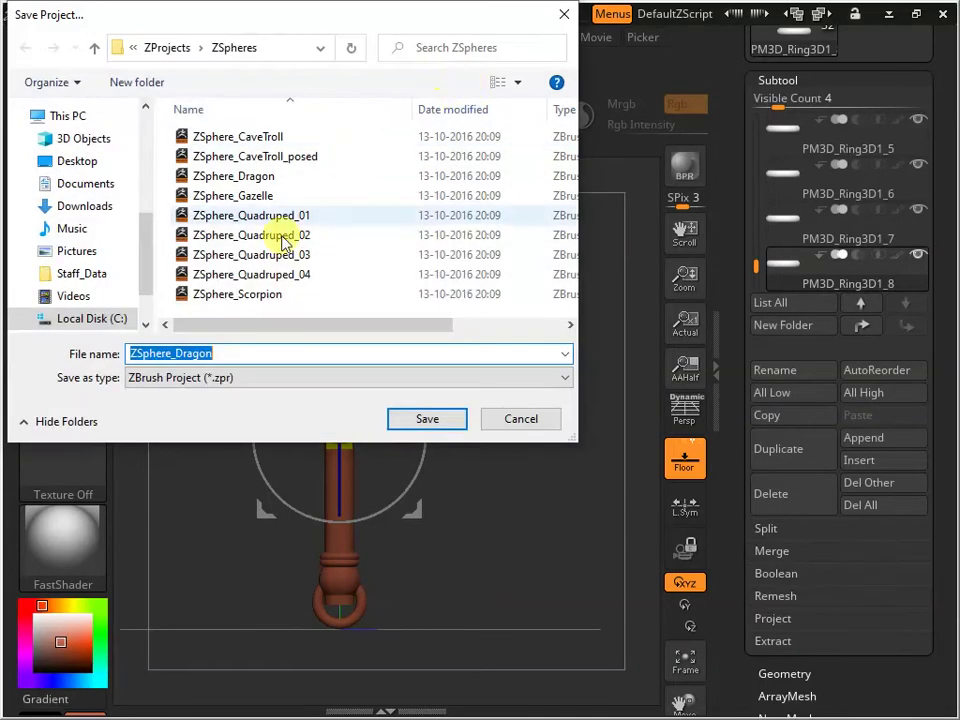
pyautogui.click(70, 163)
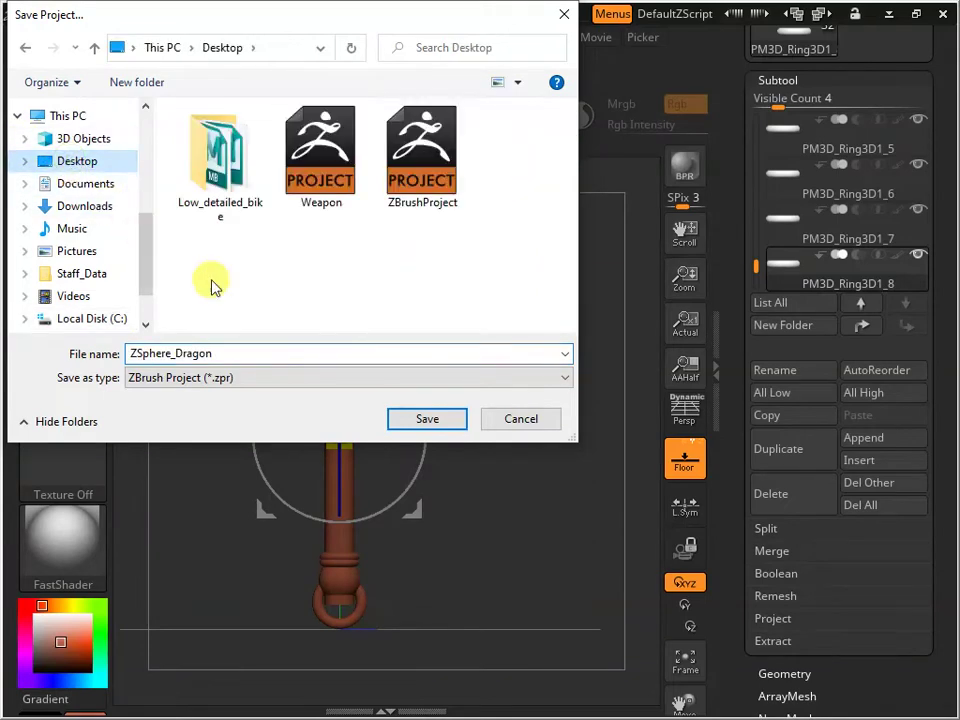
pyautogui.doubleClick(232, 350)
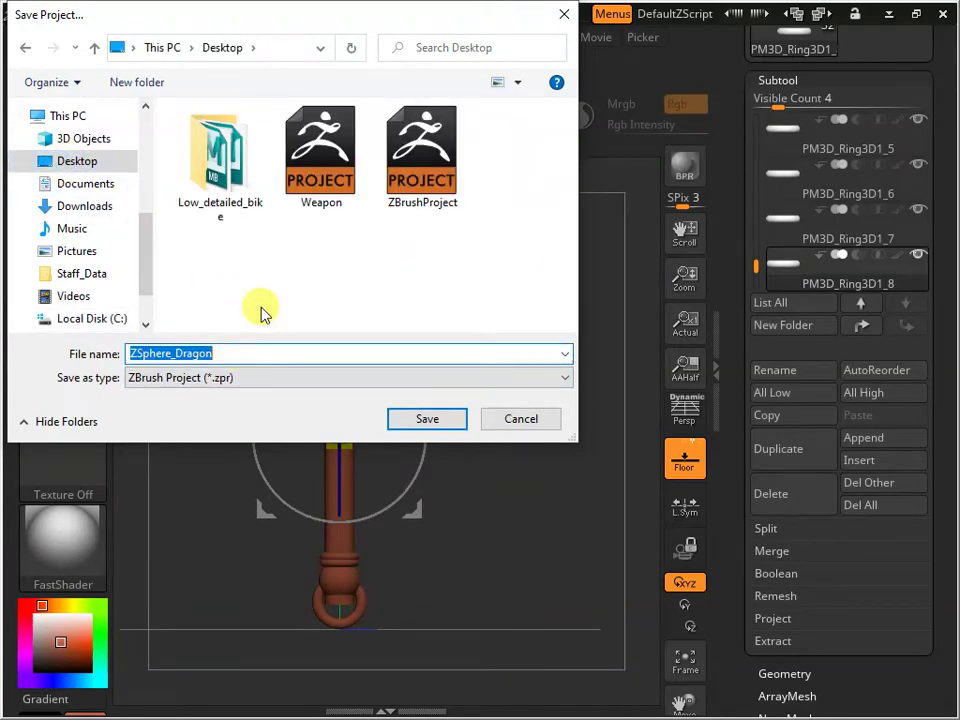
pyautogui.write('weapon')
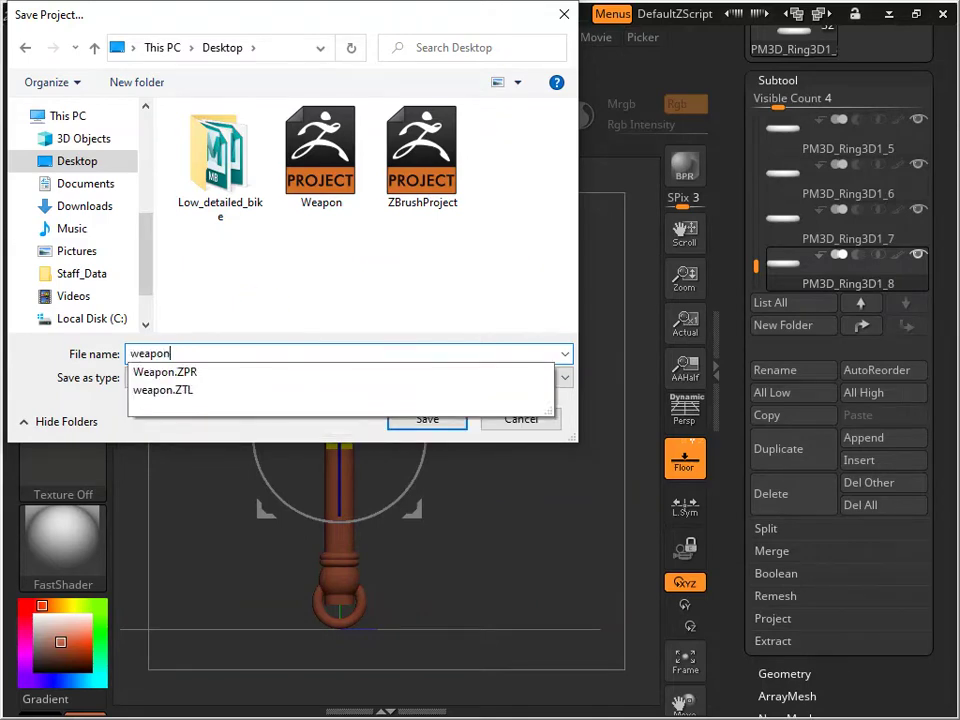
pyautogui.write('1')
pyautogui.press('Return')
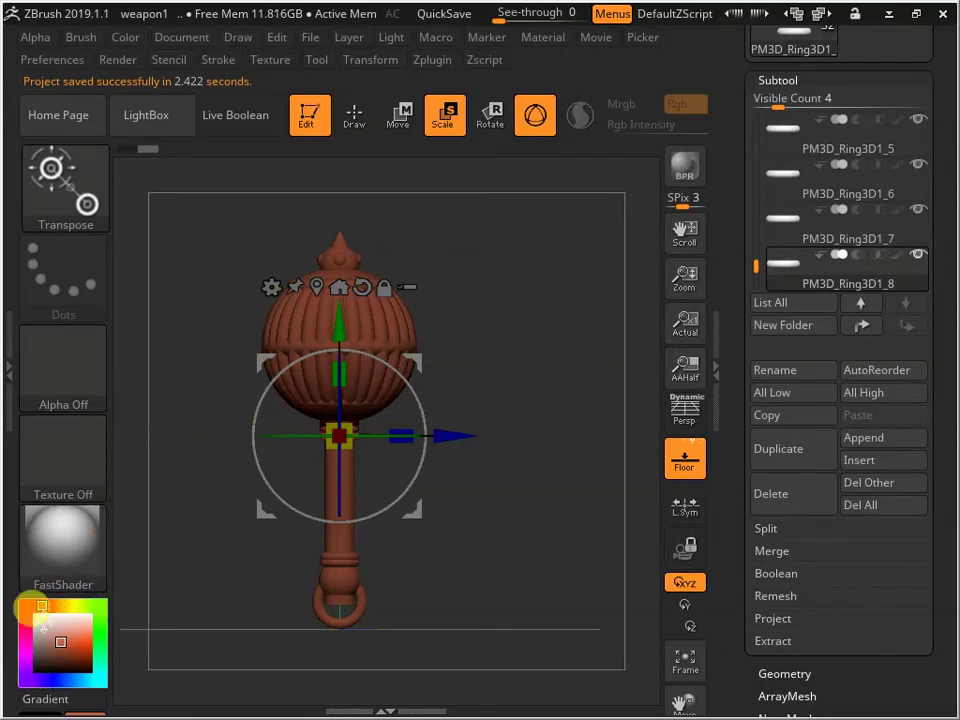
# - Change the model's display colour to a near-white grey and return to Draw mode
pyautogui.click(47, 619)
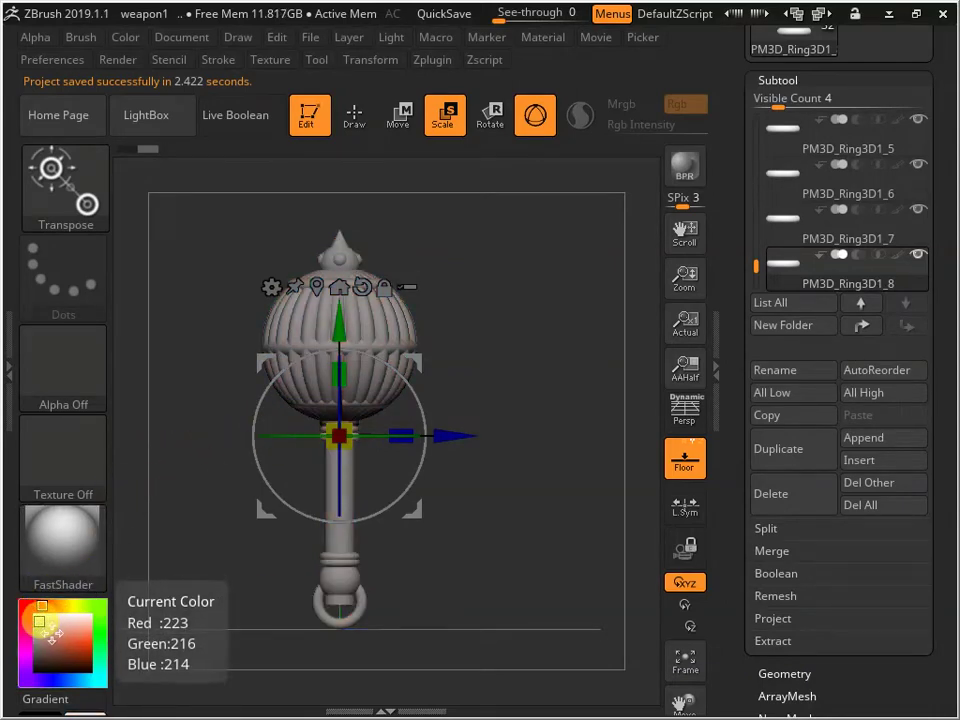
pyautogui.click(73, 606)
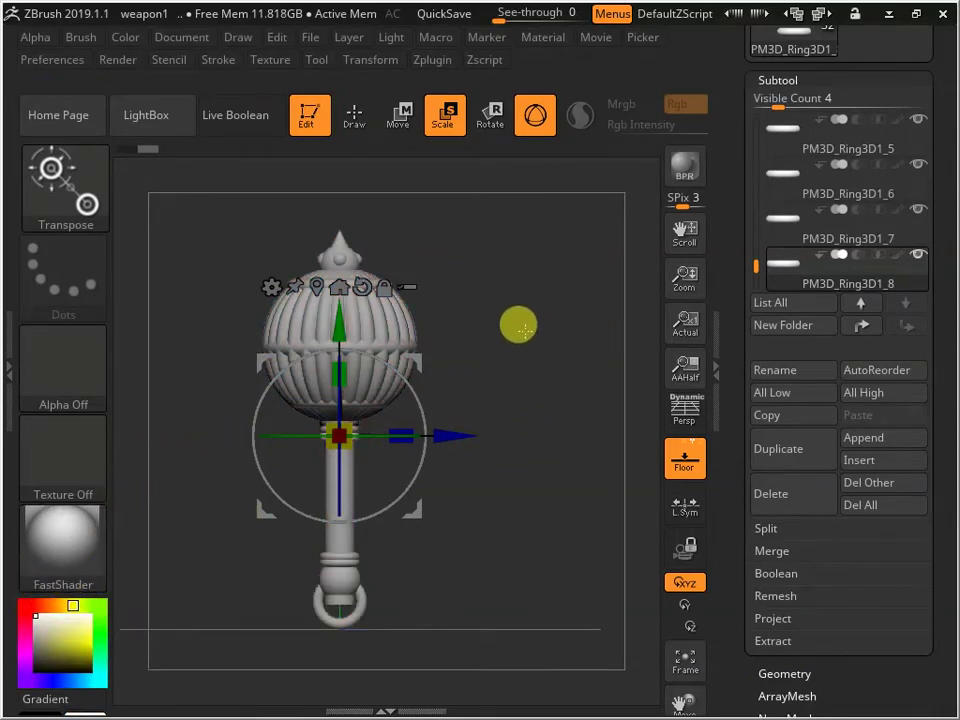
pyautogui.moveTo(525, 329)
pyautogui.mouseDown()
pyautogui.moveTo(559, 313)
pyautogui.moveTo(551, 343)
pyautogui.moveTo(553, 317)
pyautogui.moveTo(570, 369)
pyautogui.mouseUp()
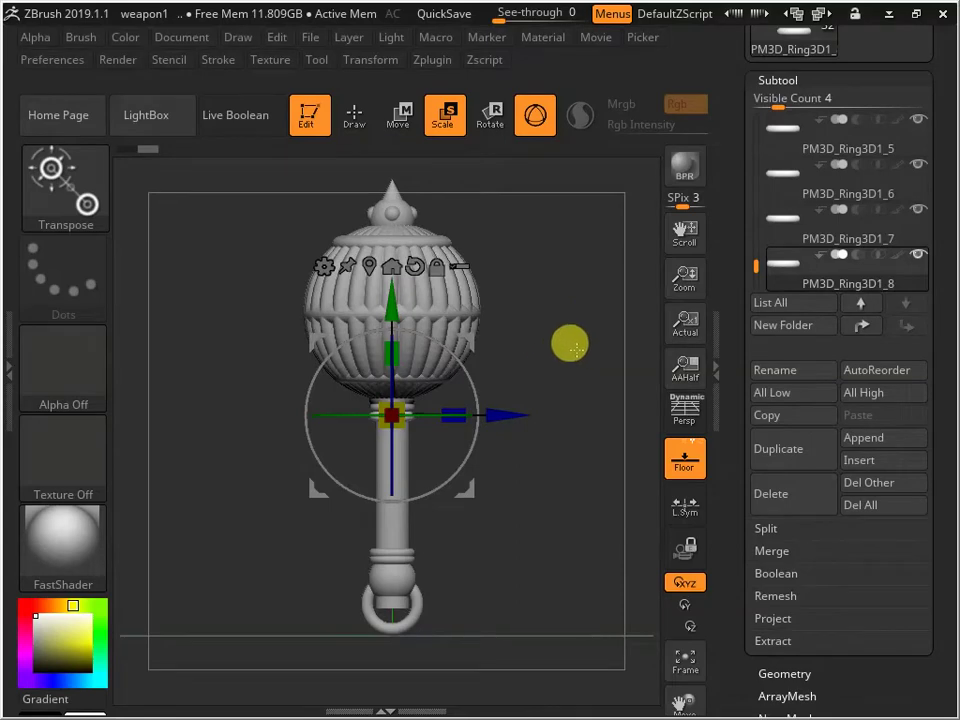
pyautogui.moveTo(551, 325)
pyautogui.mouseDown()
pyautogui.moveTo(420, 377)
pyautogui.moveTo(489, 356)
pyautogui.moveTo(405, 465)
pyautogui.moveTo(245, 477)
pyautogui.moveTo(231, 401)
pyautogui.moveTo(399, 354)
pyautogui.moveTo(568, 354)
pyautogui.moveTo(645, 270)
pyautogui.moveTo(534, 311)
pyautogui.moveTo(426, 249)
pyautogui.moveTo(414, 358)
pyautogui.moveTo(481, 410)
pyautogui.moveTo(591, 381)
pyautogui.moveTo(514, 360)
pyautogui.moveTo(439, 360)
pyautogui.moveTo(490, 448)
pyautogui.moveTo(519, 454)
pyautogui.moveTo(480, 458)
pyautogui.moveTo(463, 439)
pyautogui.moveTo(424, 546)
pyautogui.moveTo(358, 443)
pyautogui.mouseUp()
pyautogui.click(354, 115)
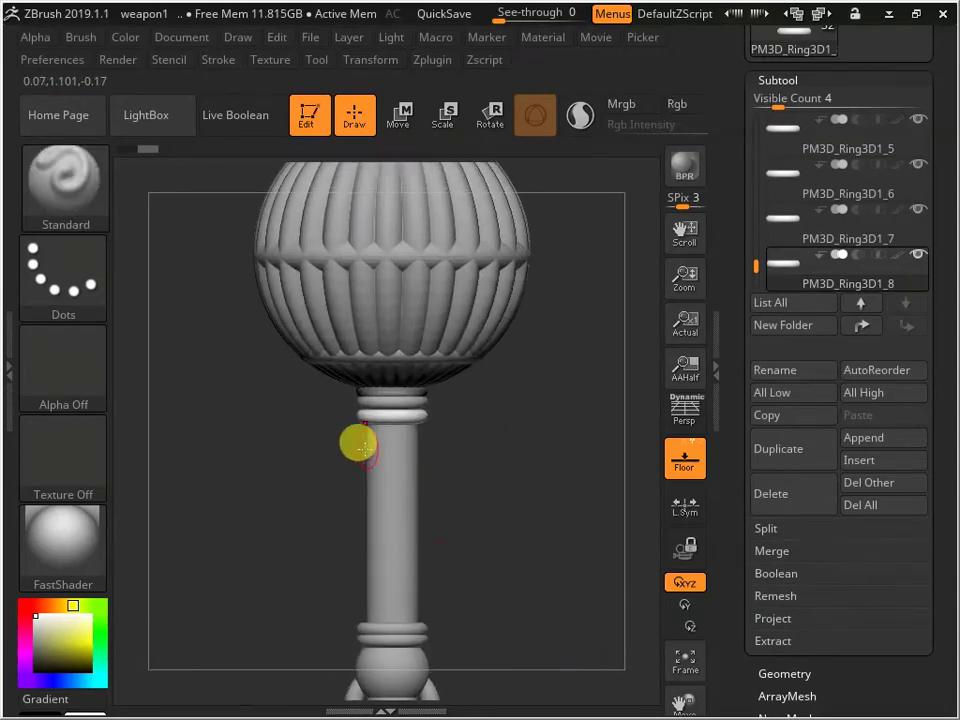
# - Append a Cone3D subtool to the mace and make it the active subtool
pyautogui.moveTo(462, 426); pyautogui.dragTo(440, 398)
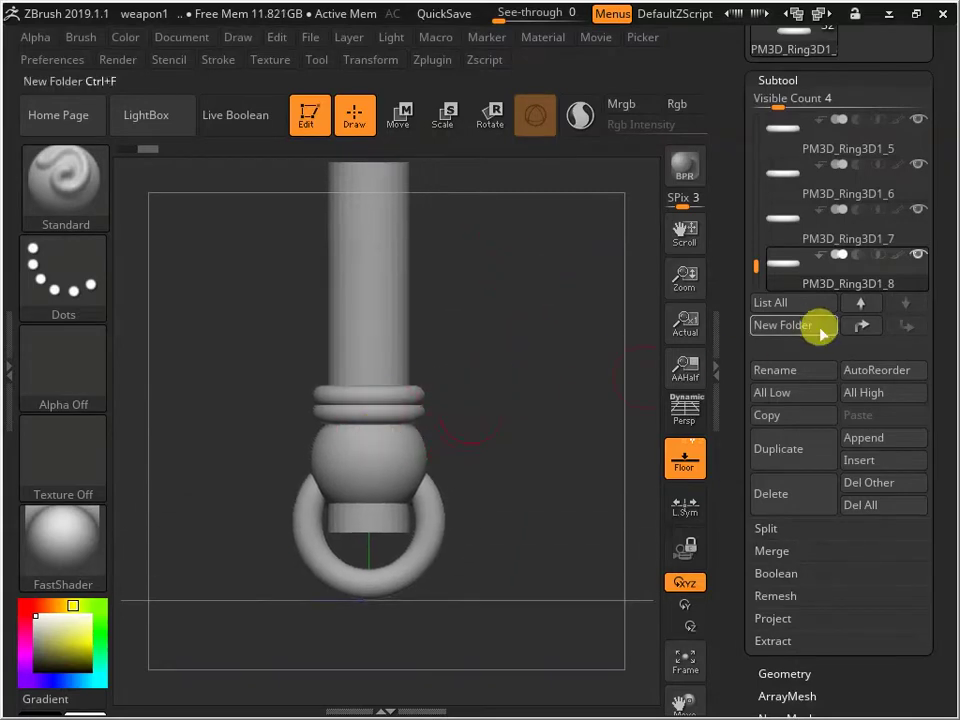
pyautogui.click(886, 440)
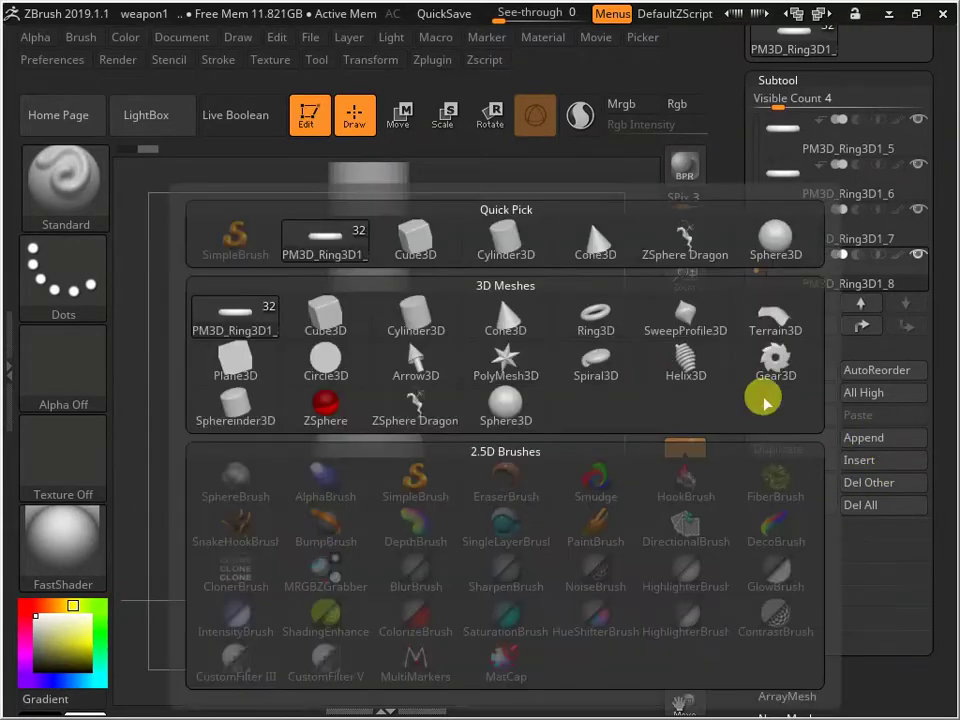
pyautogui.click(579, 236)
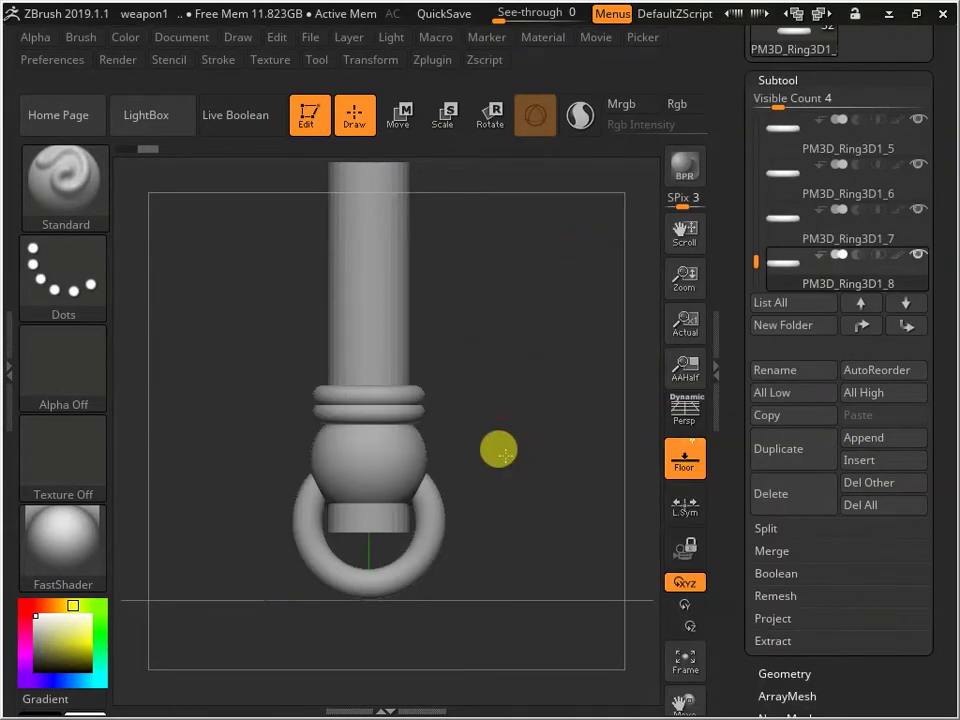
pyautogui.keyDown('alt'); pyautogui.moveTo(497, 450); pyautogui.dragTo(520, 300); pyautogui.keyUp('alt')
pyautogui.moveTo(756, 254); pyautogui.dragTo(746, 281)
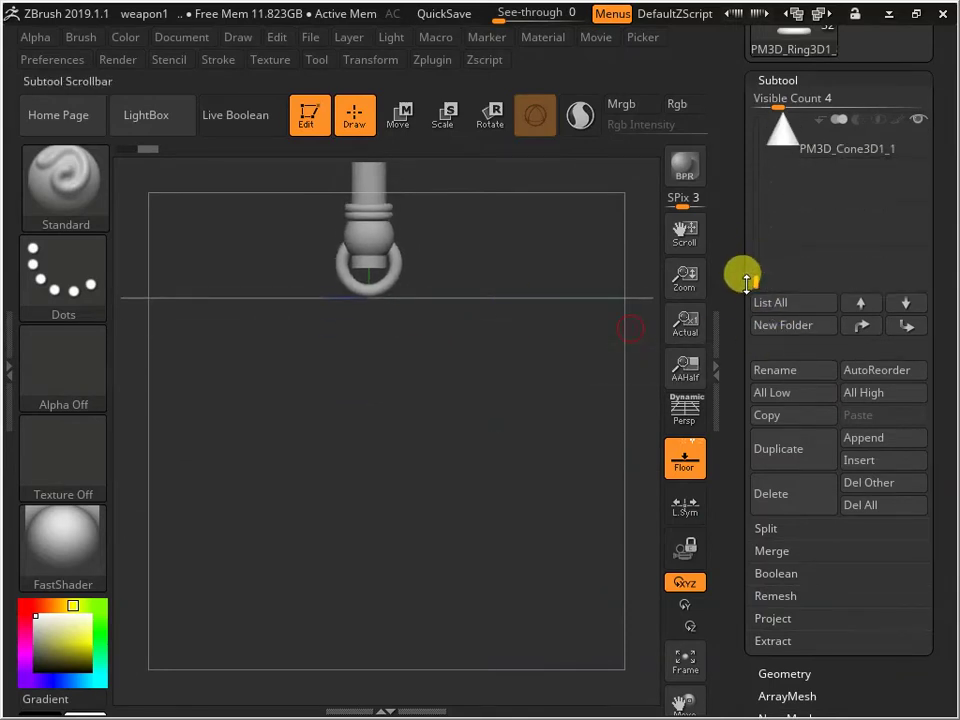
pyautogui.keyDown('alt'); pyautogui.moveTo(377, 394); pyautogui.dragTo(500, 432); pyautogui.keyUp('alt')
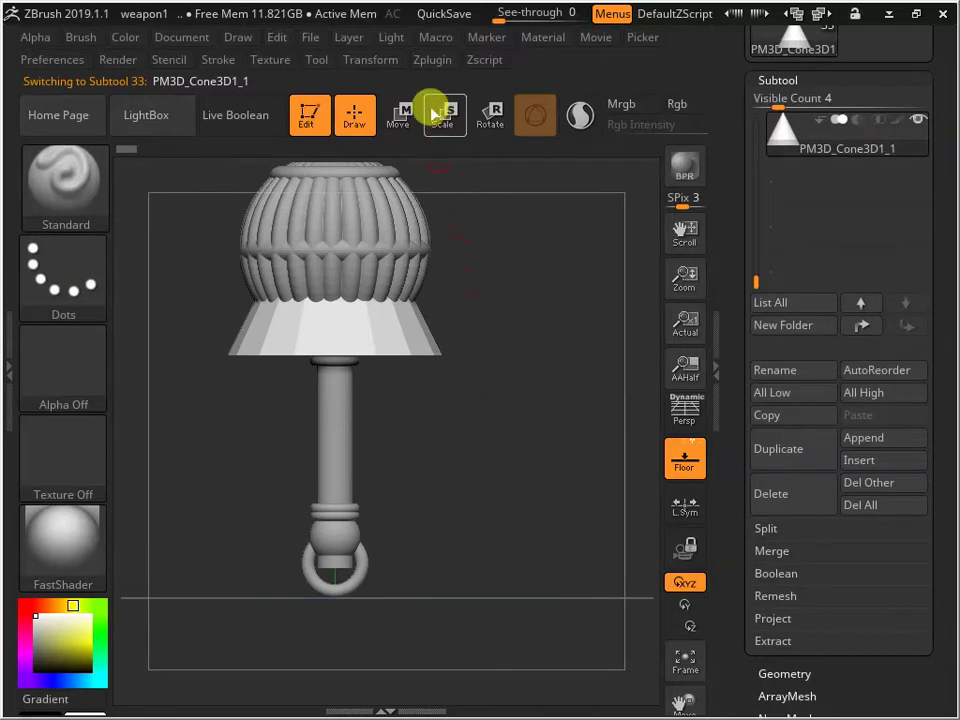
# - Scale the cone down uniformly to a tiny stud and move it down the handle into the knob at the lower end
pyautogui.click(398, 112)
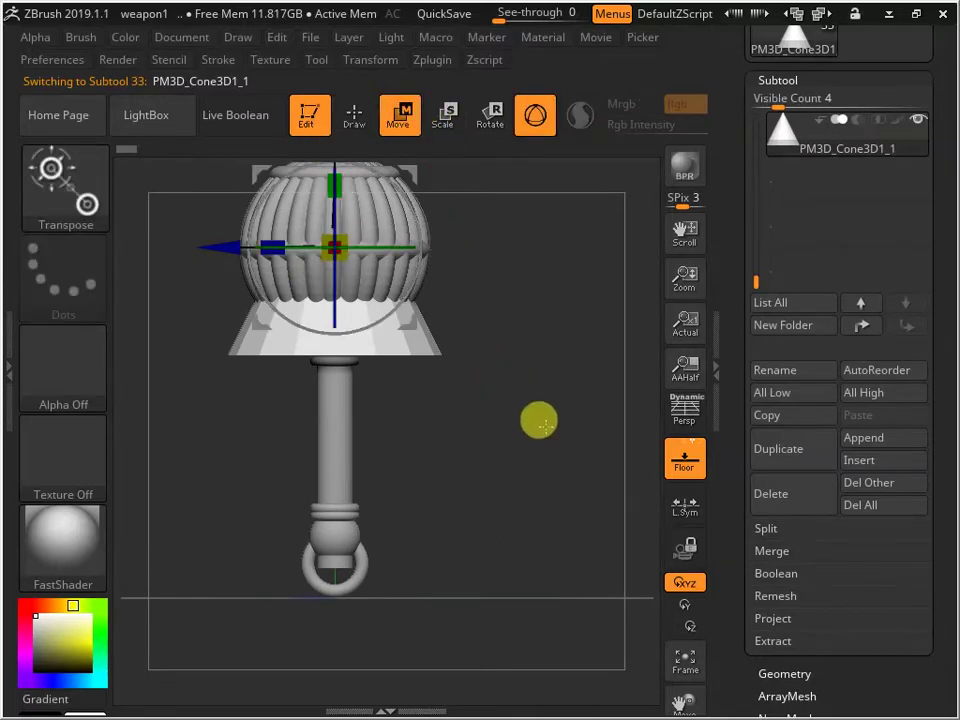
pyautogui.keyDown('alt'); pyautogui.moveTo(538, 421); pyautogui.dragTo(588, 565); pyautogui.keyUp('alt')
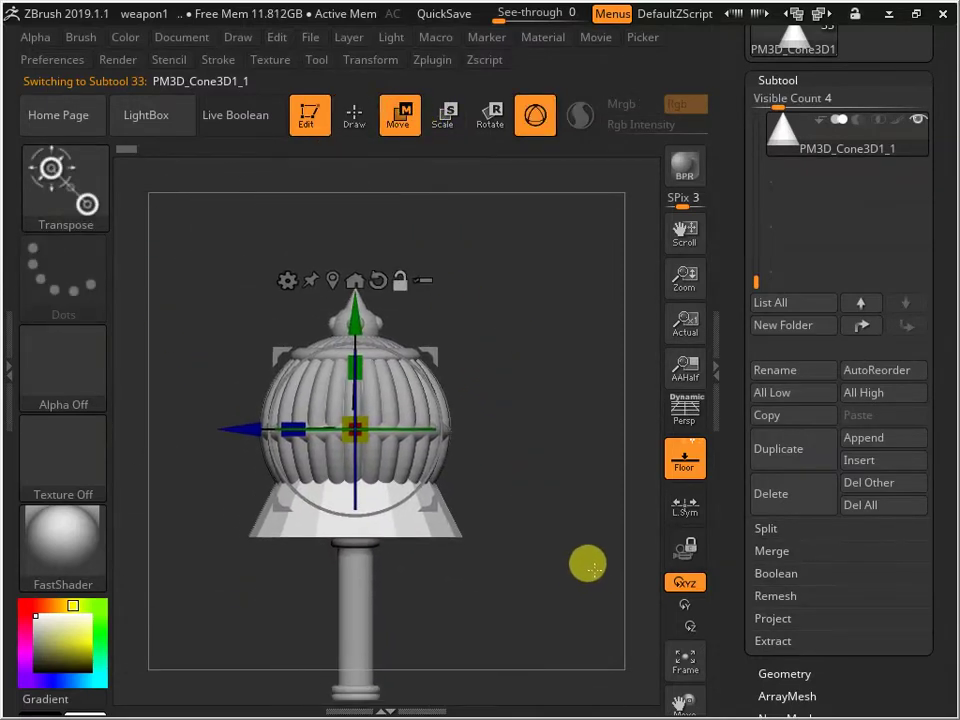
pyautogui.moveTo(347, 305); pyautogui.dragTo(354, 476)
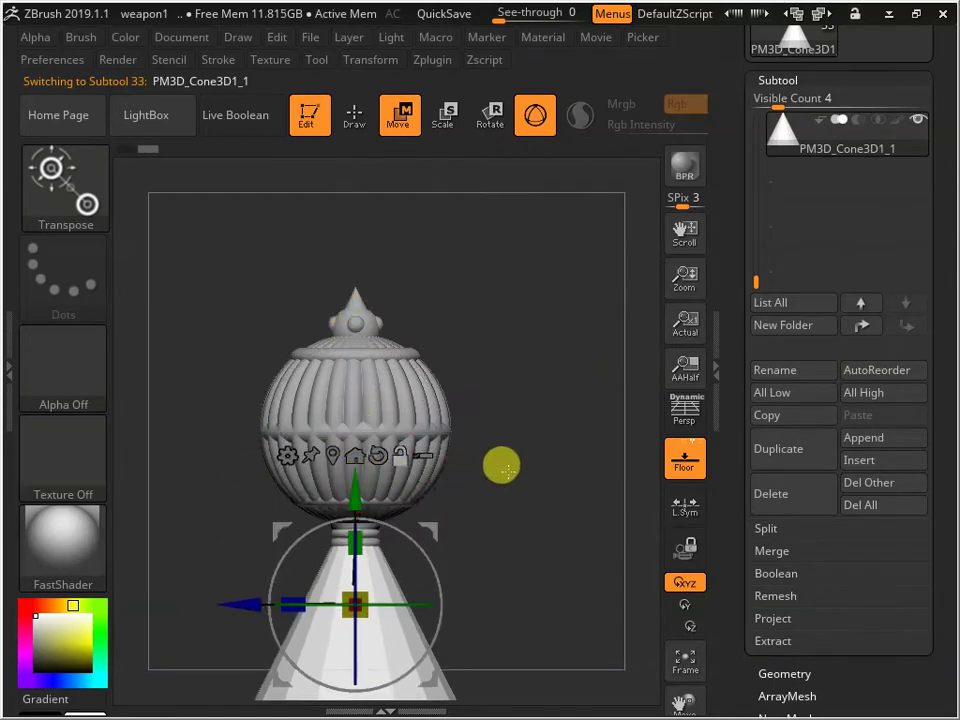
pyautogui.keyDown('alt'); pyautogui.moveTo(501, 463); pyautogui.dragTo(577, 184); pyautogui.keyUp('alt')
pyautogui.moveTo(425, 333); pyautogui.dragTo(348, 367)
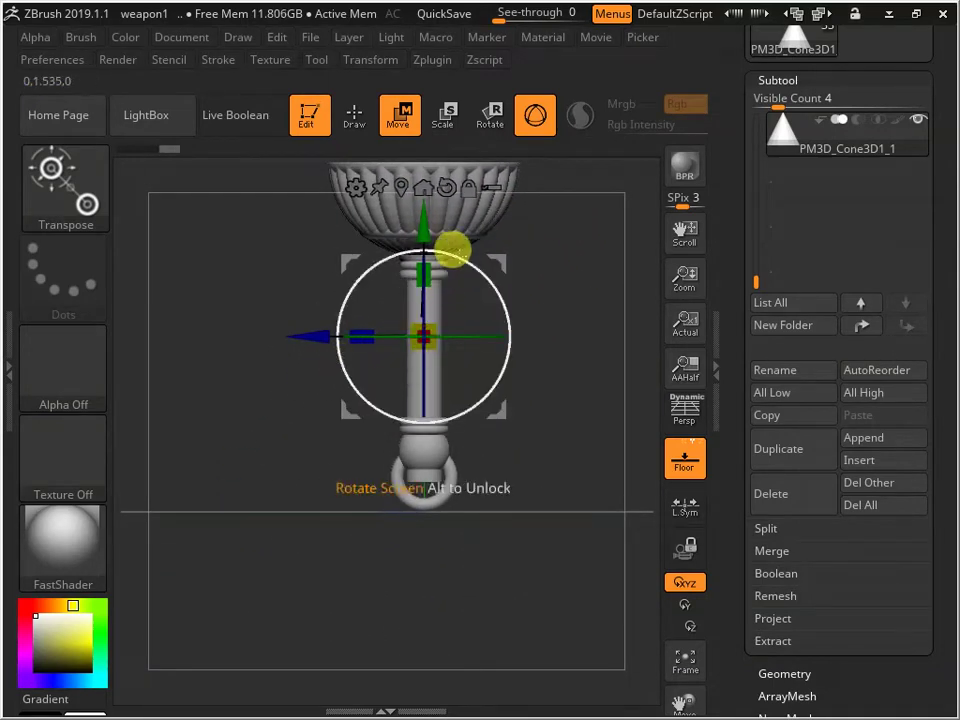
pyautogui.moveTo(426, 221); pyautogui.dragTo(411, 334)
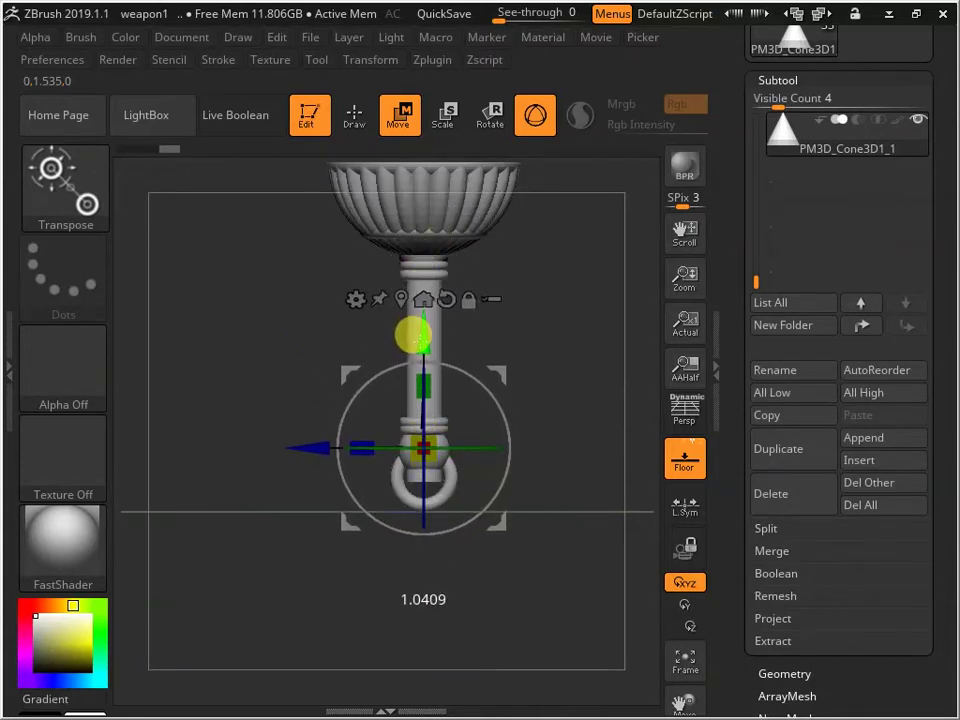
# - Rotate the tiny cone a quarter turn to point sideways and shift it outwards so its tip protrudes from the knob's surface
pyautogui.moveTo(553, 317); pyautogui.dragTo(437, 327)
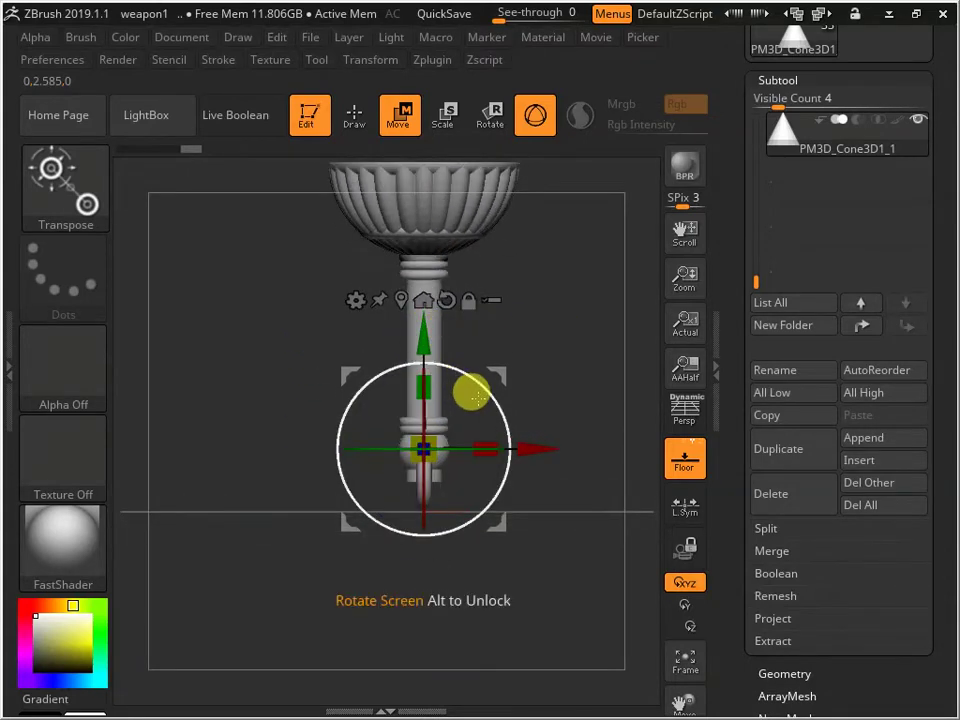
pyautogui.moveTo(469, 388); pyautogui.dragTo(348, 357)
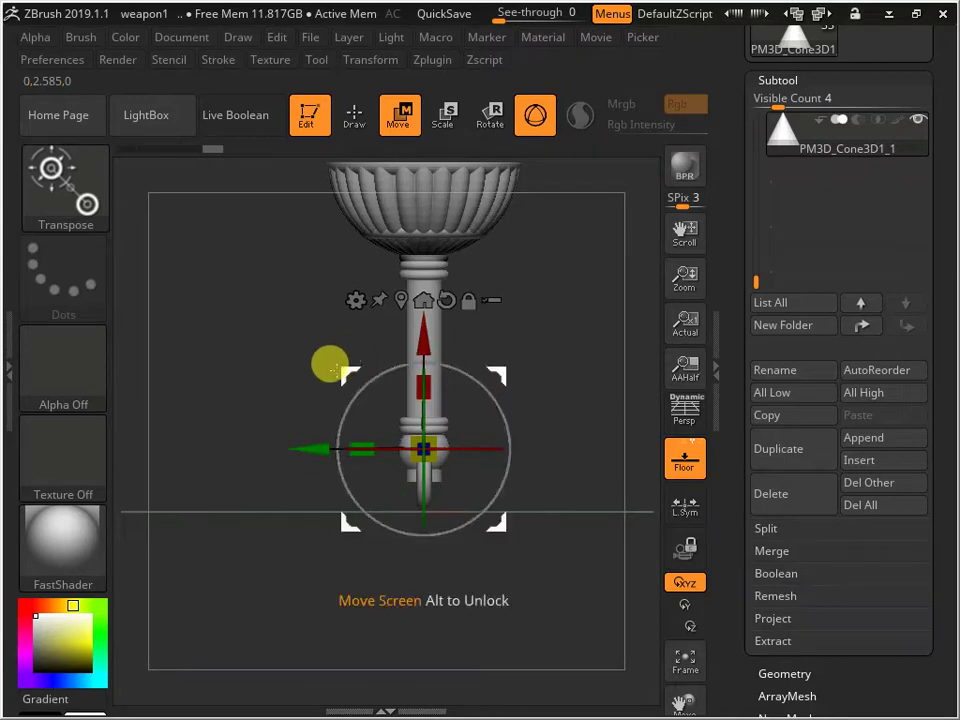
pyautogui.moveTo(302, 441); pyautogui.dragTo(279, 439)
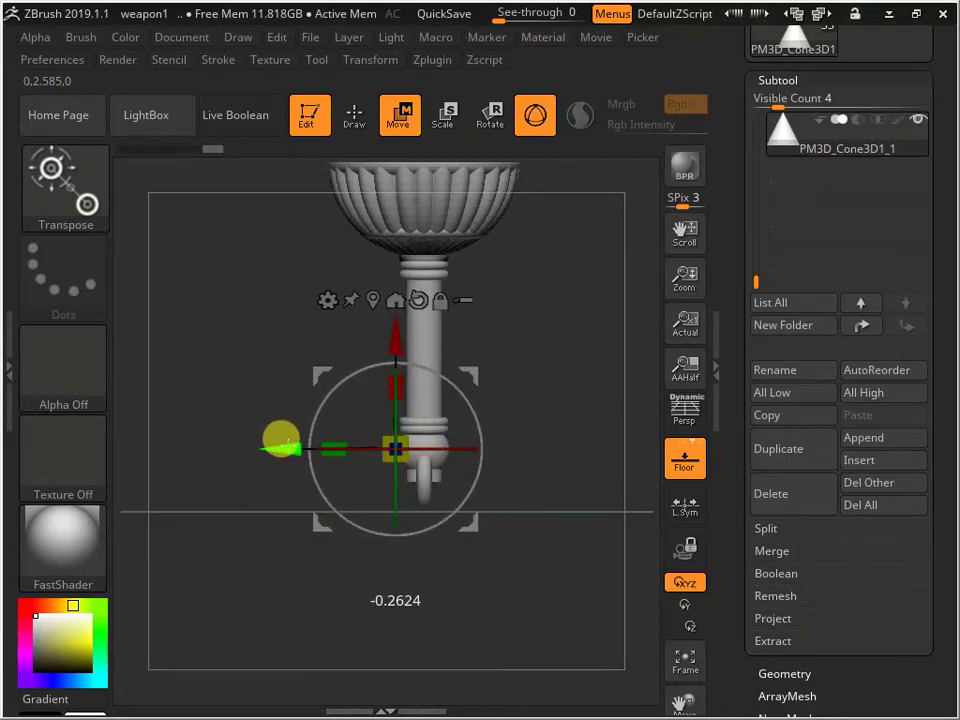
pyautogui.moveTo(566, 403)
pyautogui.mouseDown()
pyautogui.moveTo(604, 422)
pyautogui.moveTo(582, 404)
pyautogui.mouseUp()
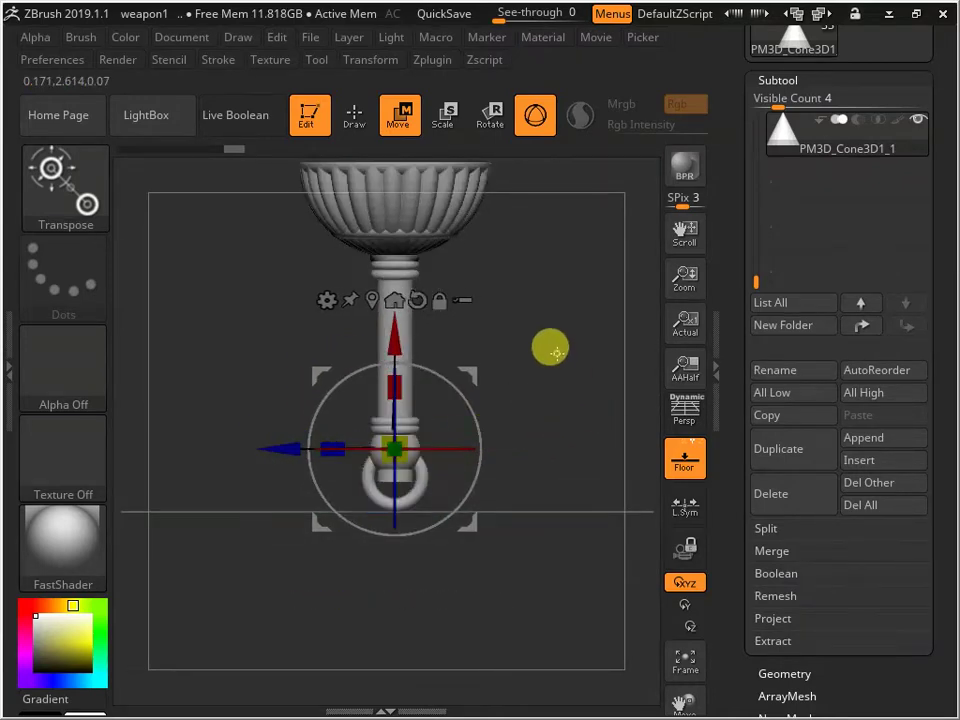
pyautogui.moveTo(556, 352); pyautogui.dragTo(497, 394)
pyautogui.moveTo(277, 440); pyautogui.dragTo(288, 439)
pyautogui.keyDown('shift'); pyautogui.moveTo(568, 392); pyautogui.dragTo(403, 460); pyautogui.keyUp('shift')
pyautogui.click(354, 112)
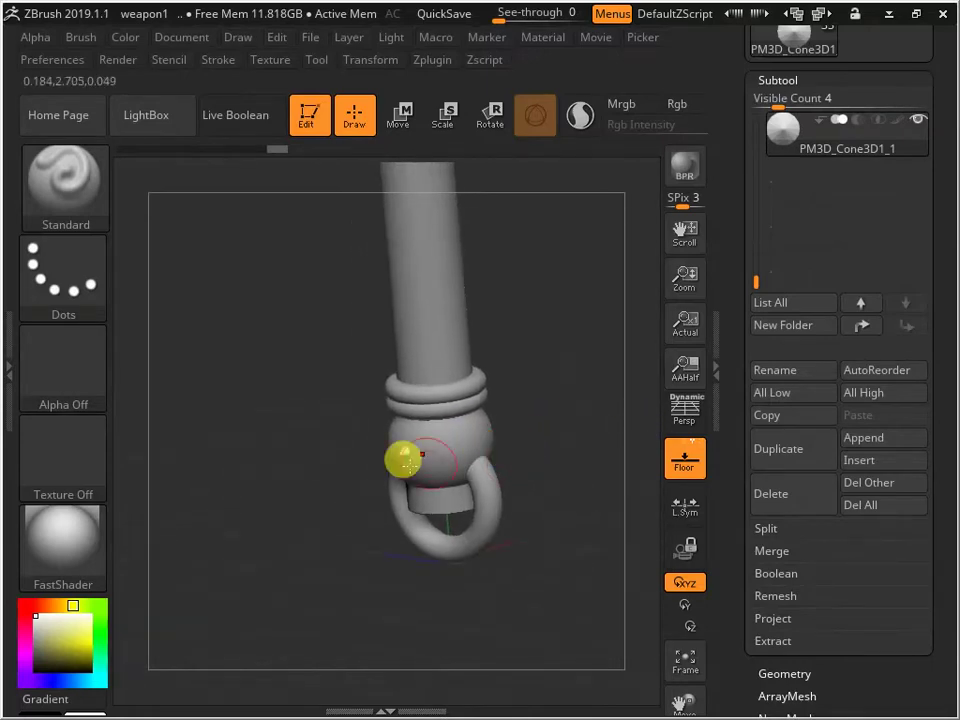
pyautogui.keyDown('shift'); pyautogui.moveTo(501, 409); pyautogui.dragTo(545, 410); pyautogui.keyUp('shift')
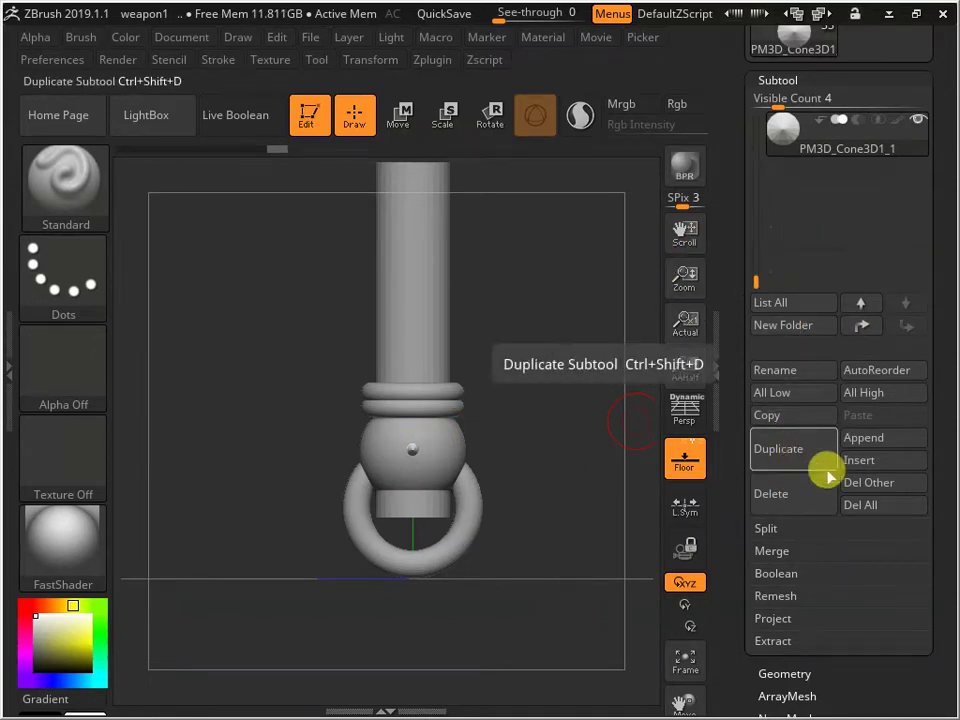
# - Try to repeat the cone stud around the knob with an Array Mesh of 5 repeats in the Rotate stage
pyautogui.moveTo(944, 620); pyautogui.dragTo(948, 476)
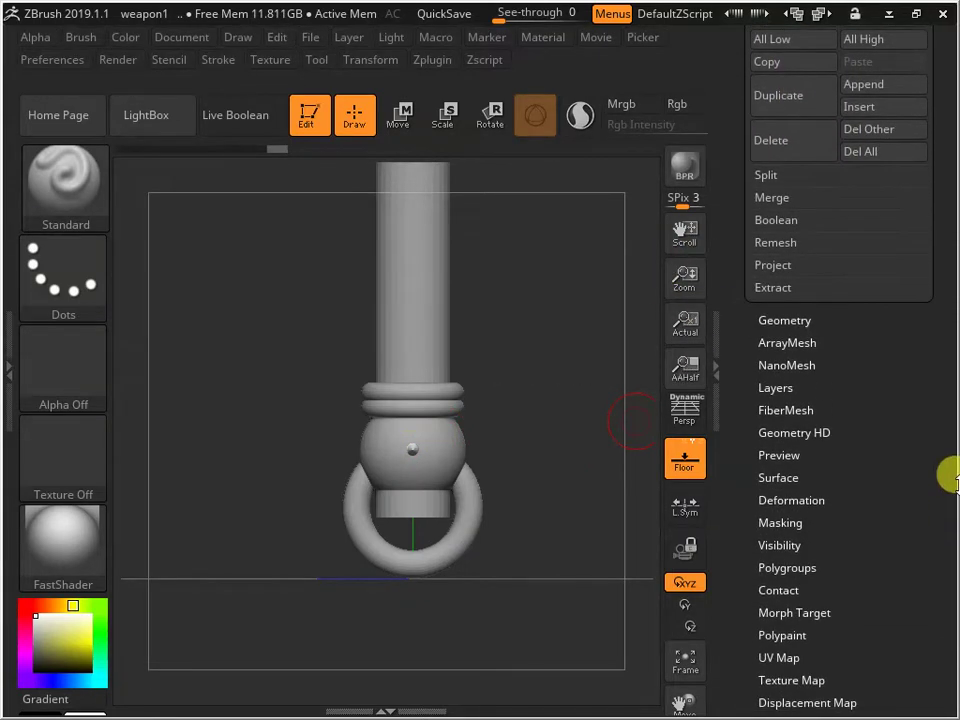
pyautogui.click(818, 345)
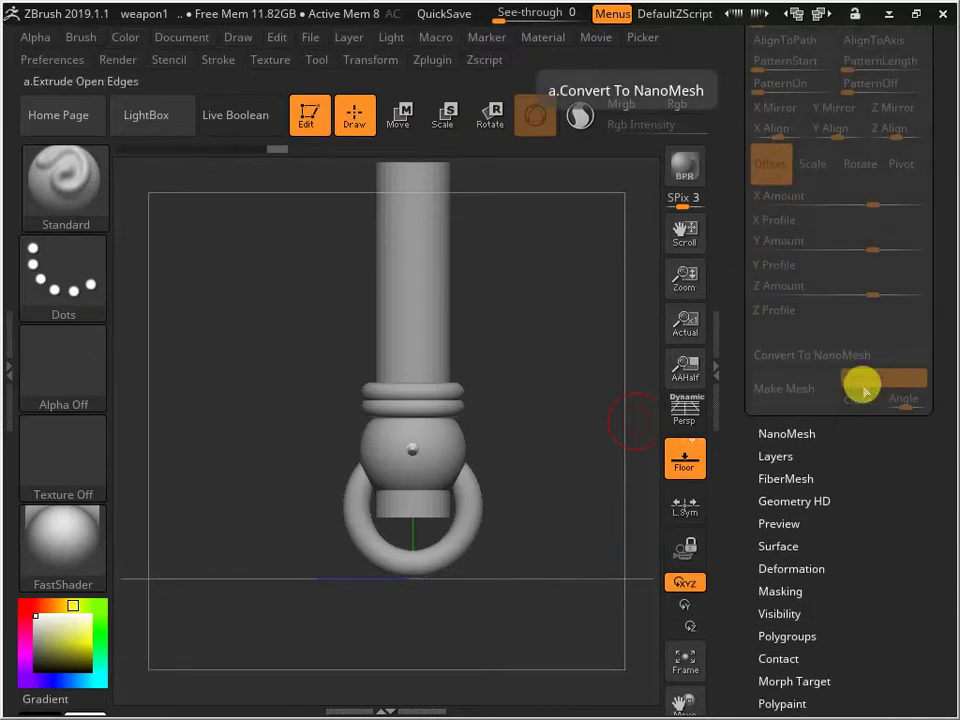
pyautogui.moveTo(931, 428); pyautogui.dragTo(859, 579)
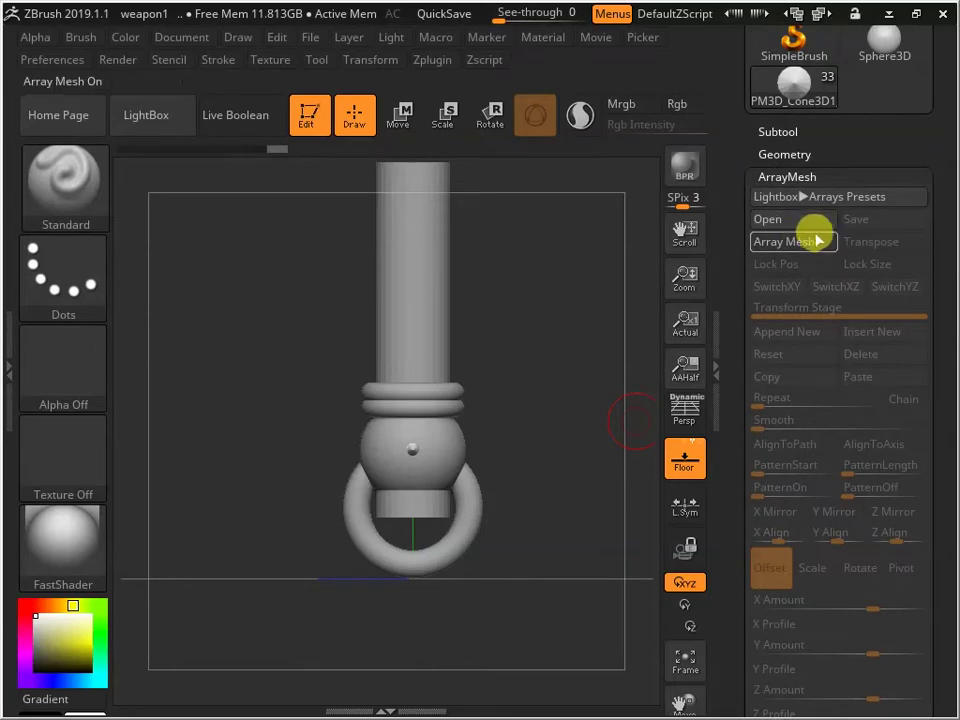
pyautogui.click(804, 242)
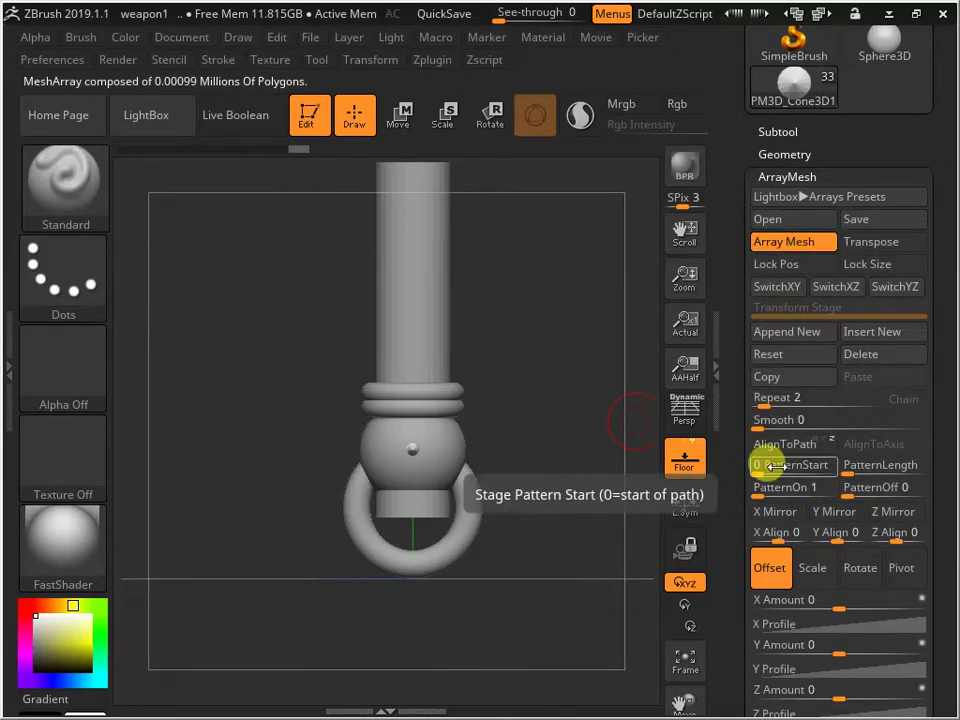
pyautogui.click(766, 398)
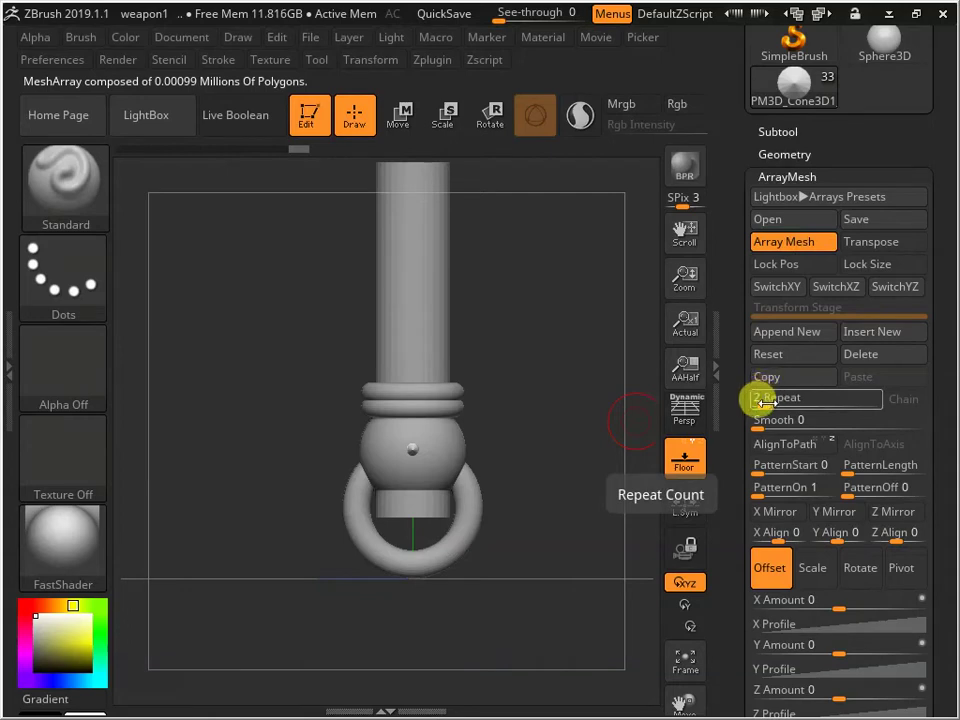
pyautogui.click(755, 405)
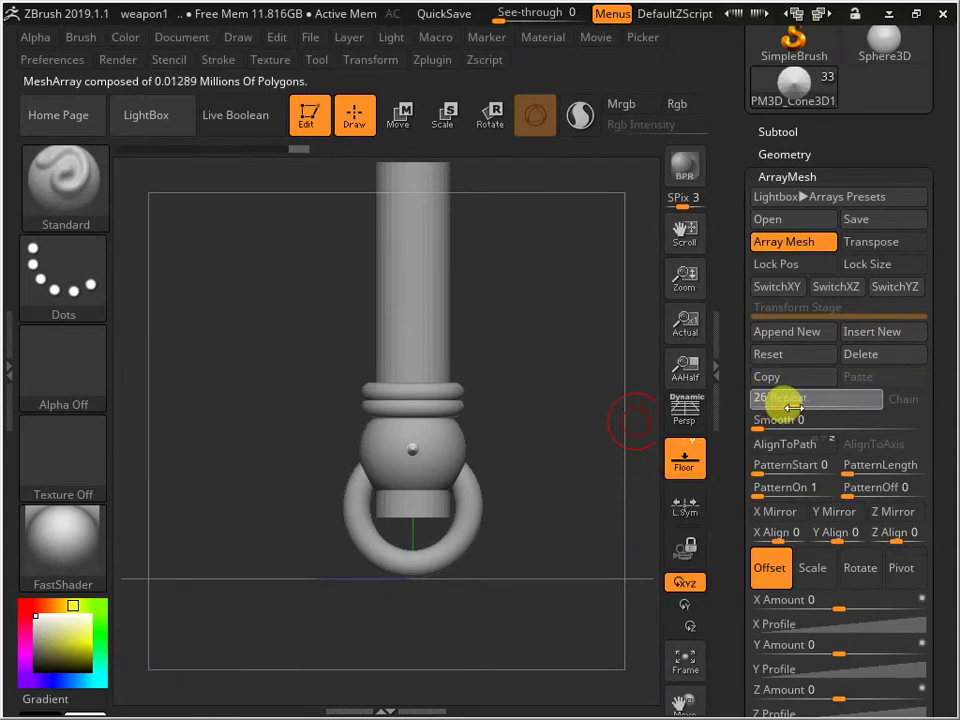
pyautogui.write('5')
pyautogui.press('Return')
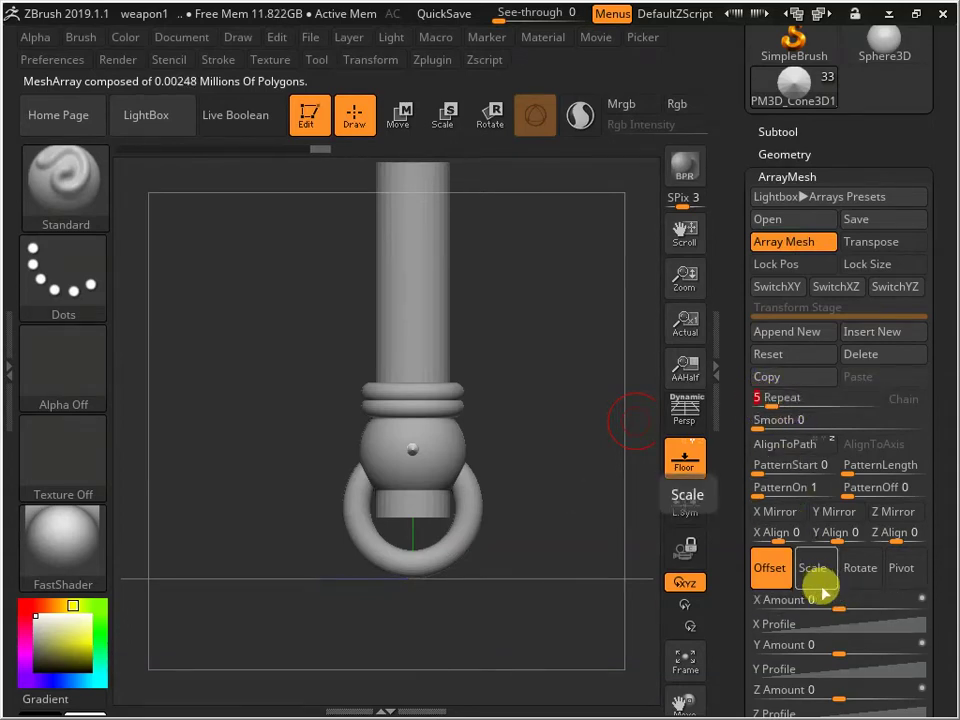
pyautogui.click(866, 578)
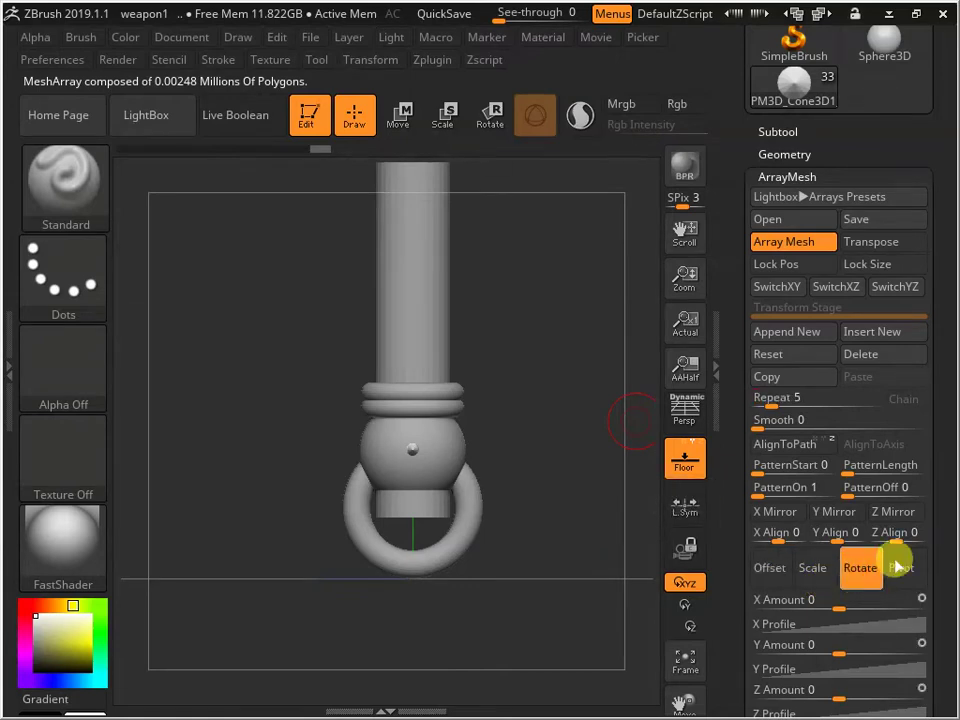
pyautogui.click(782, 414)
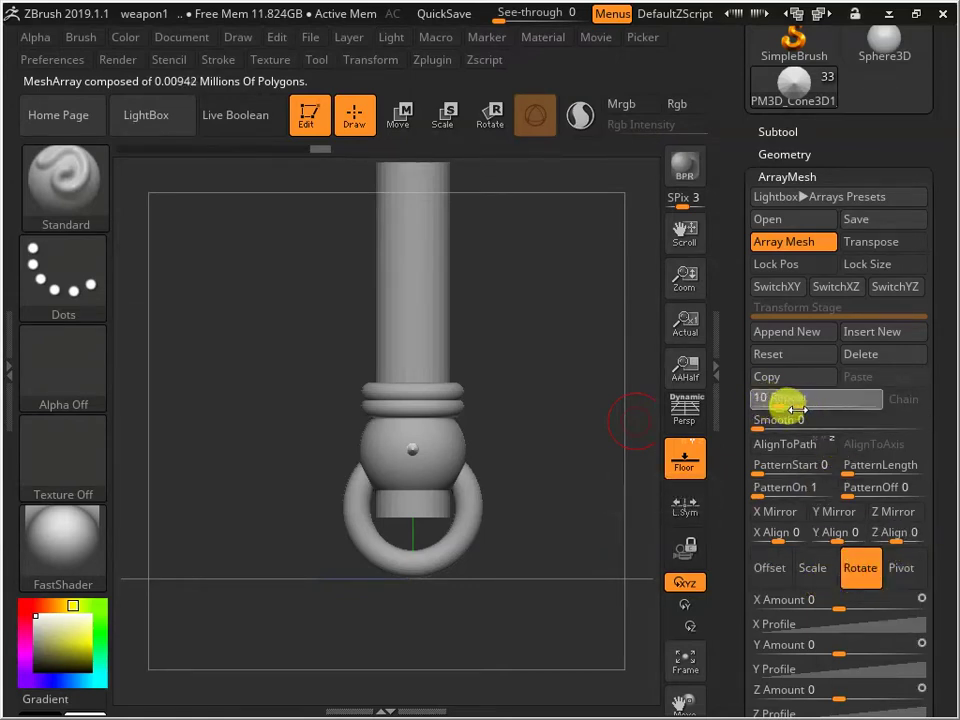
pyautogui.click(815, 242)
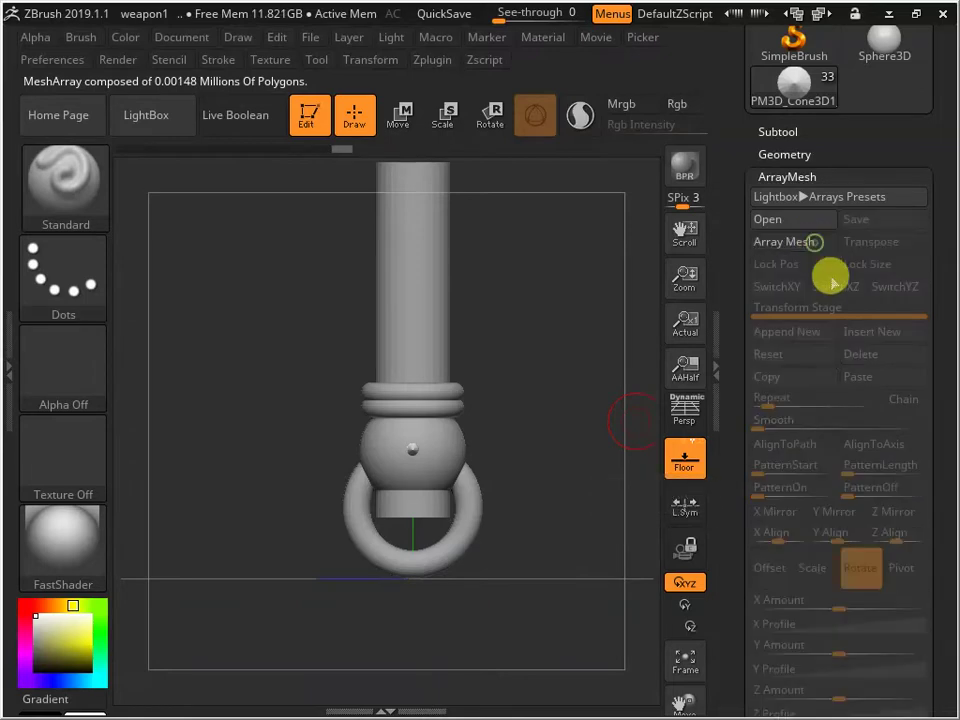
pyautogui.moveTo(934, 344); pyautogui.dragTo(851, 486)
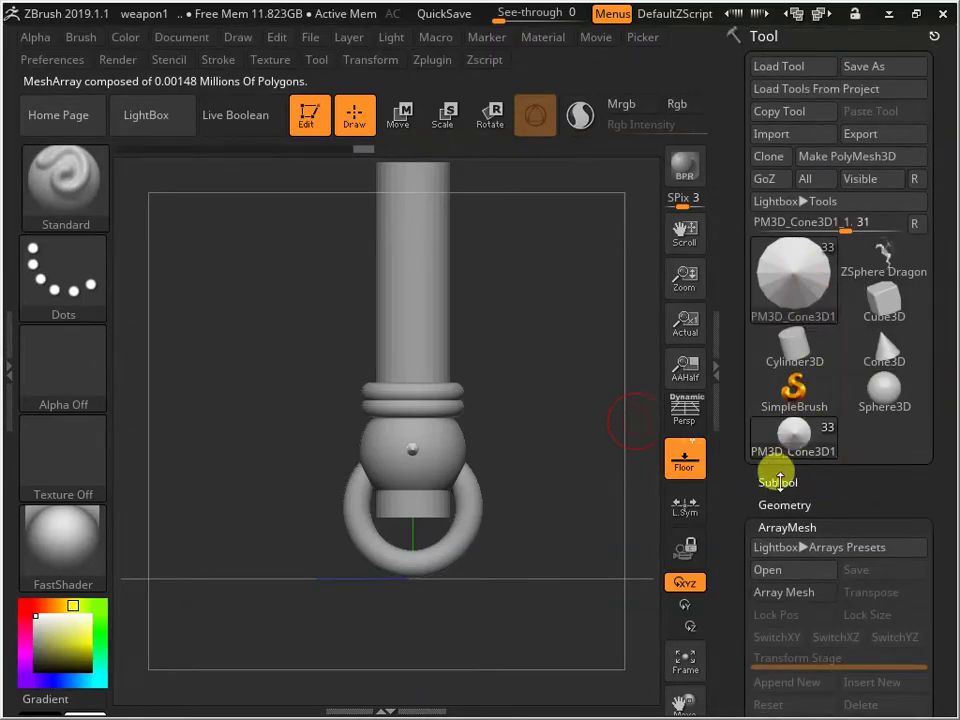
pyautogui.click(778, 482)
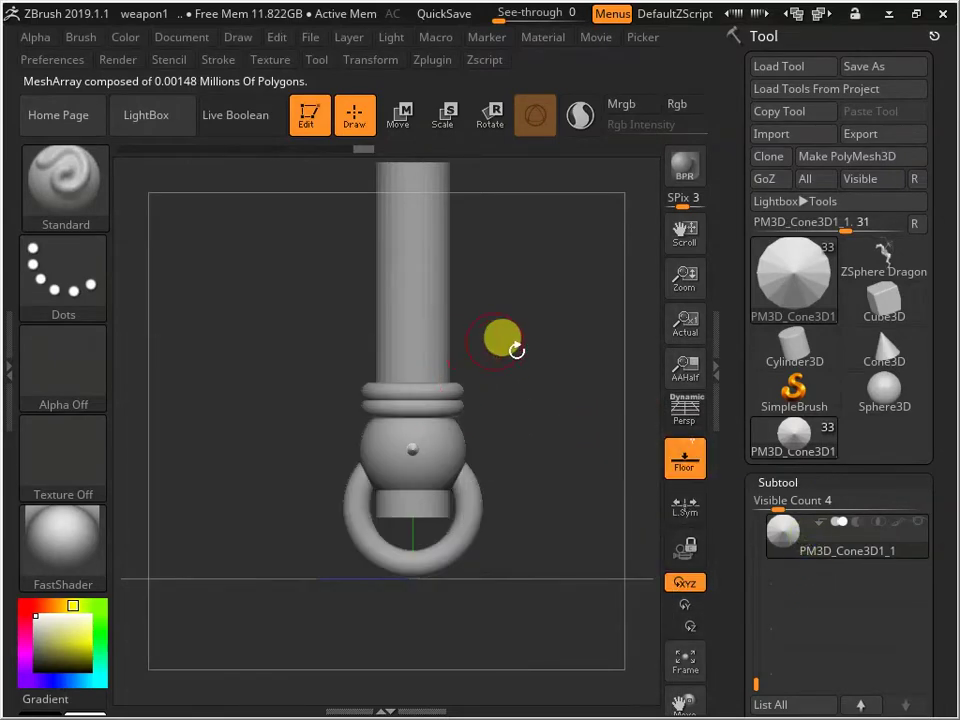
pyautogui.moveTo(593, 335); pyautogui.dragTo(516, 441)
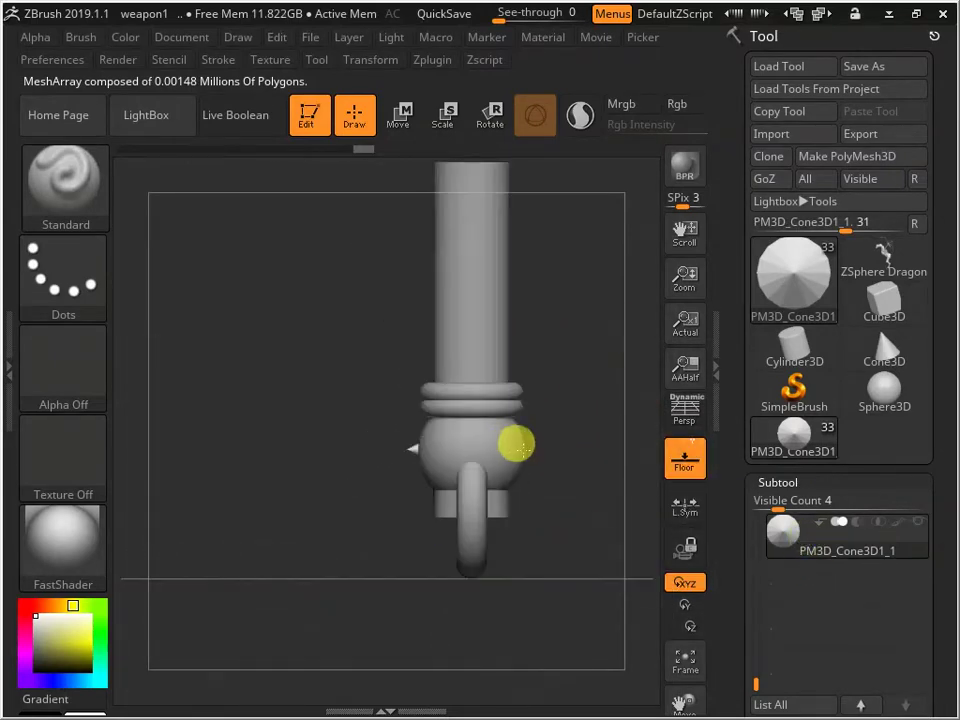
pyautogui.moveTo(566, 300); pyautogui.dragTo(531, 358)
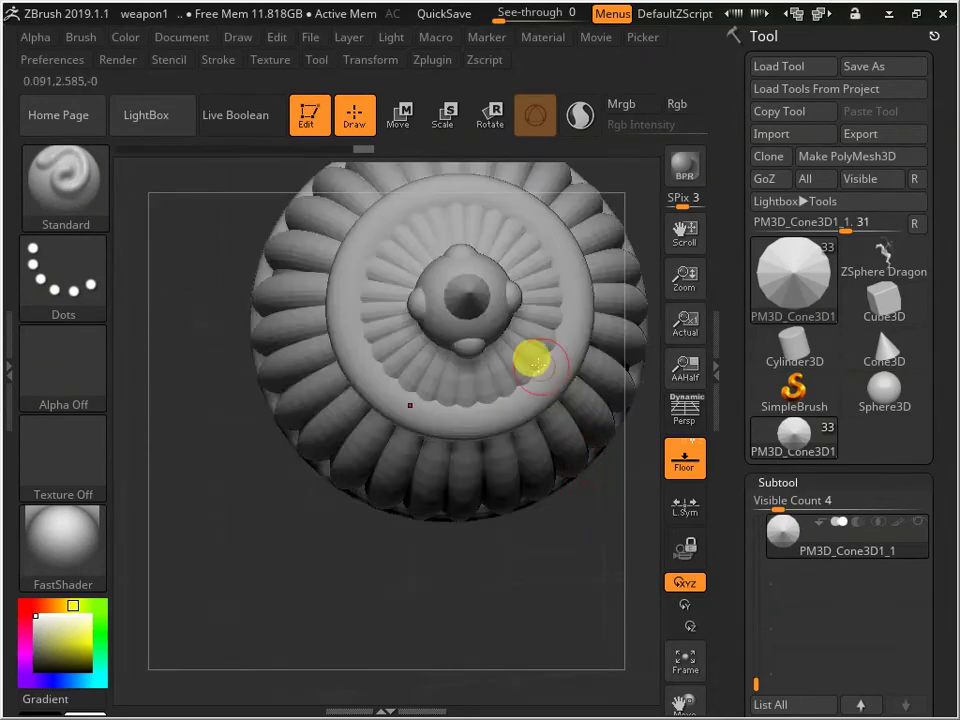
pyautogui.moveTo(509, 569); pyautogui.dragTo(510, 332)
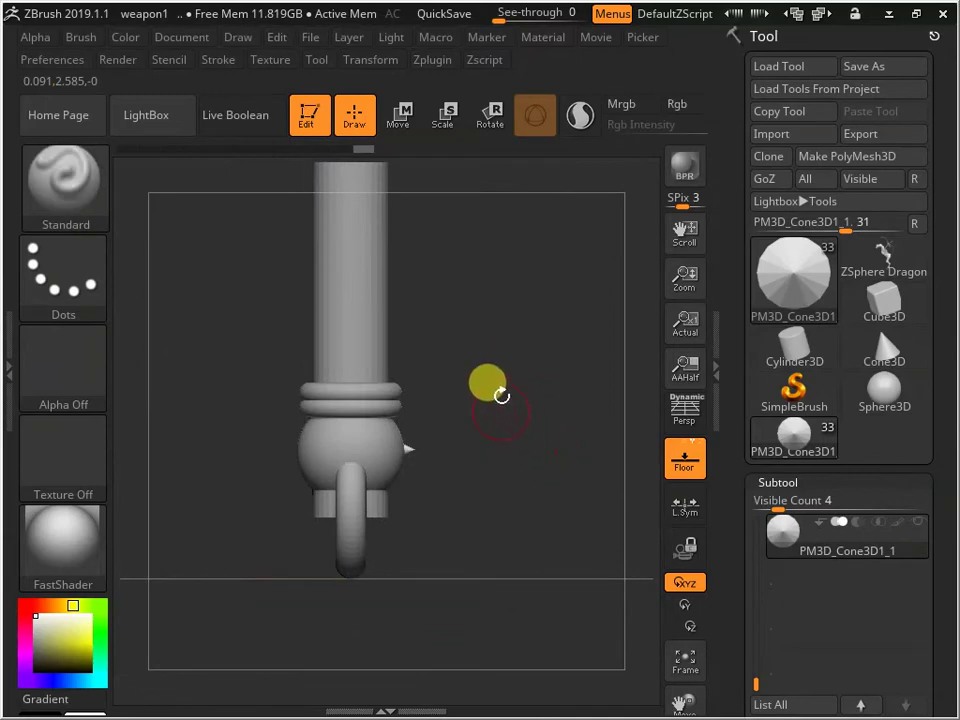
pyautogui.click(485, 125)
pyautogui.moveTo(525, 422); pyautogui.dragTo(695, 540)
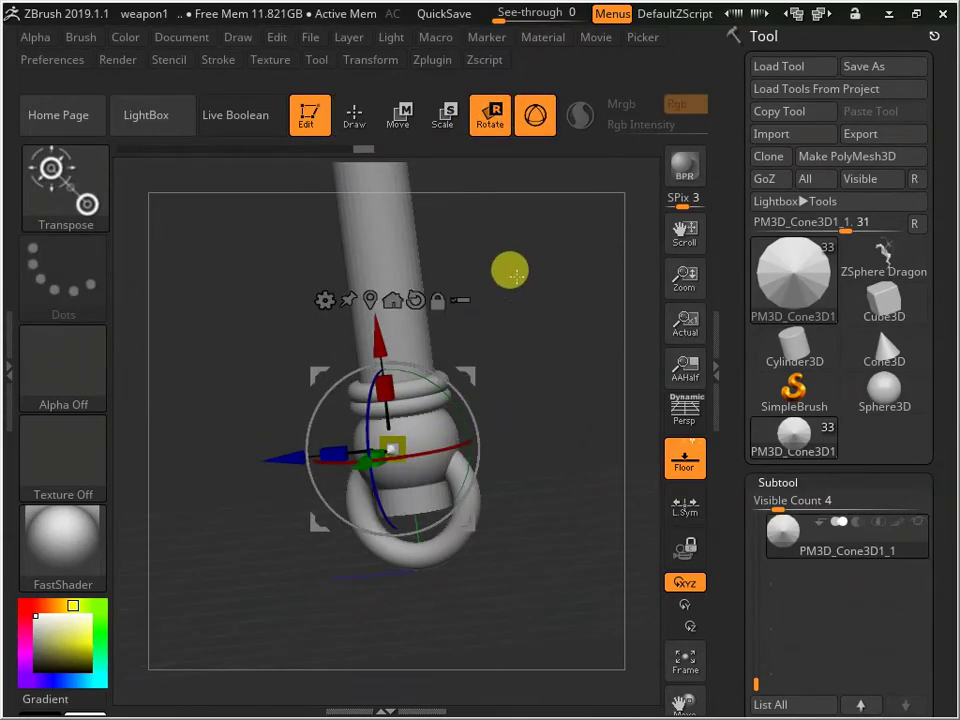
pyautogui.keyDown('shift'); pyautogui.moveTo(521, 279); pyautogui.dragTo(556, 268); pyautogui.keyUp('shift')
pyautogui.moveTo(945, 493); pyautogui.dragTo(943, 332)
pyautogui.click(790, 395)
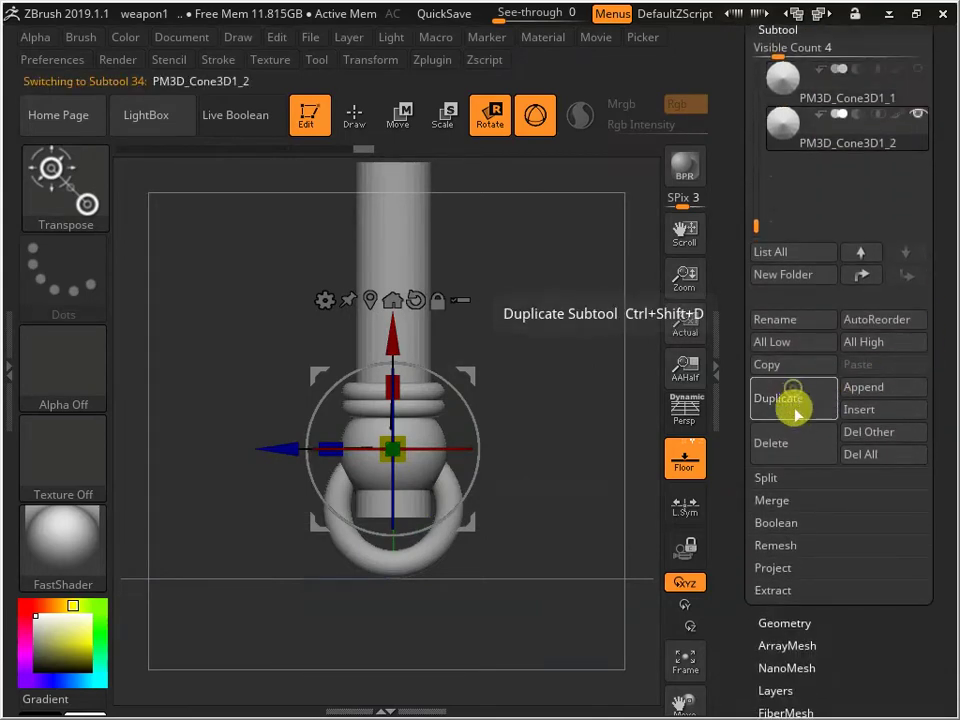
pyautogui.moveTo(448, 439); pyautogui.dragTo(370, 447)
pyautogui.press('ctrl')
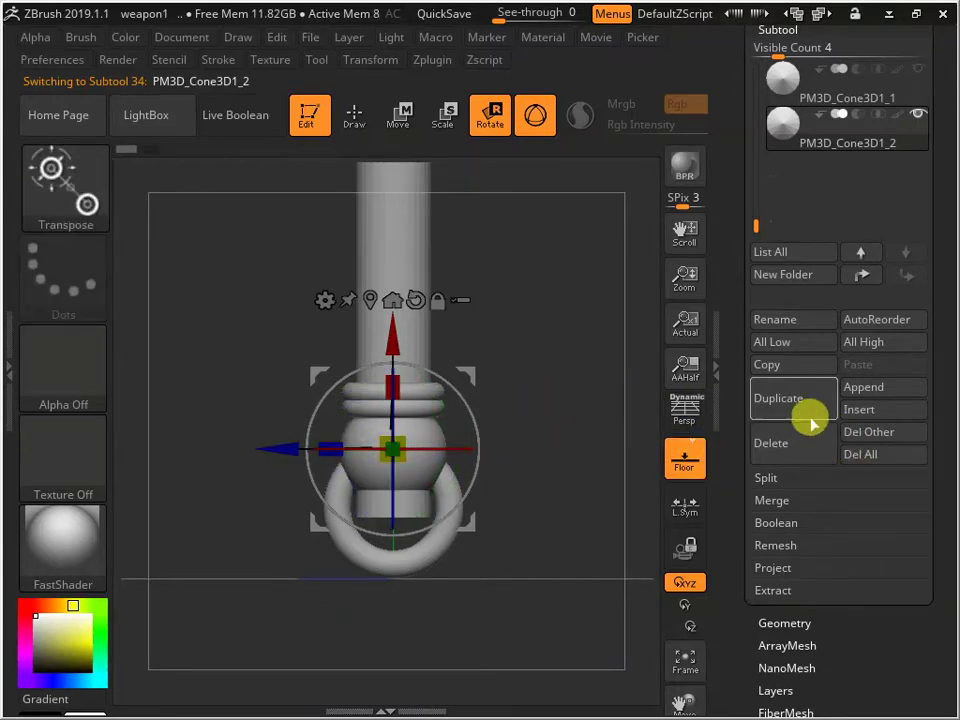
pyautogui.click(768, 443)
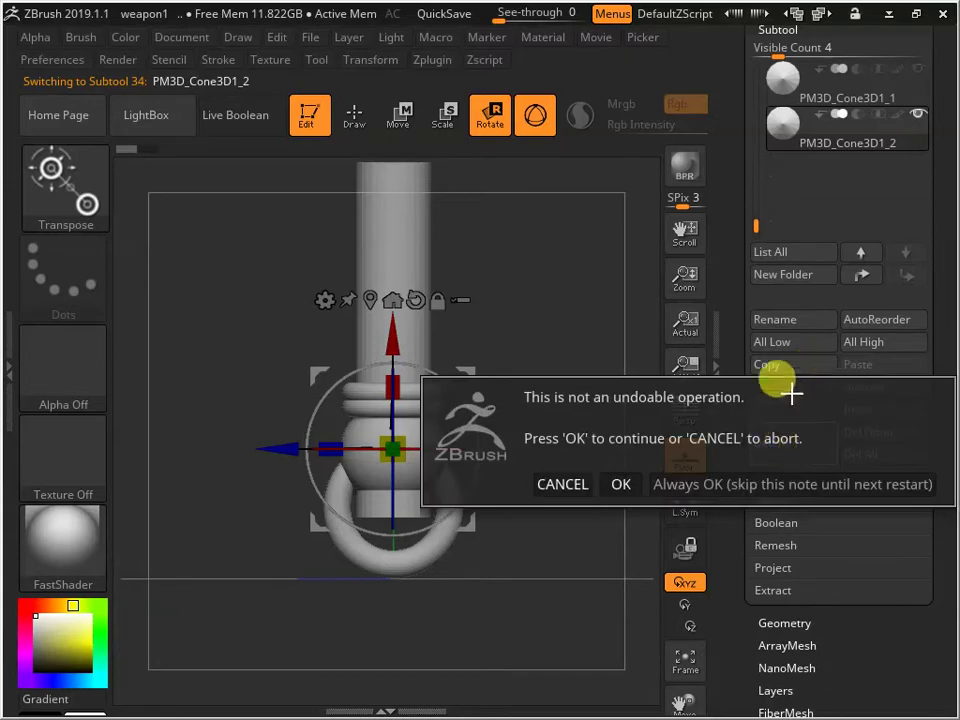
pyautogui.click(618, 484)
pyautogui.press('q')
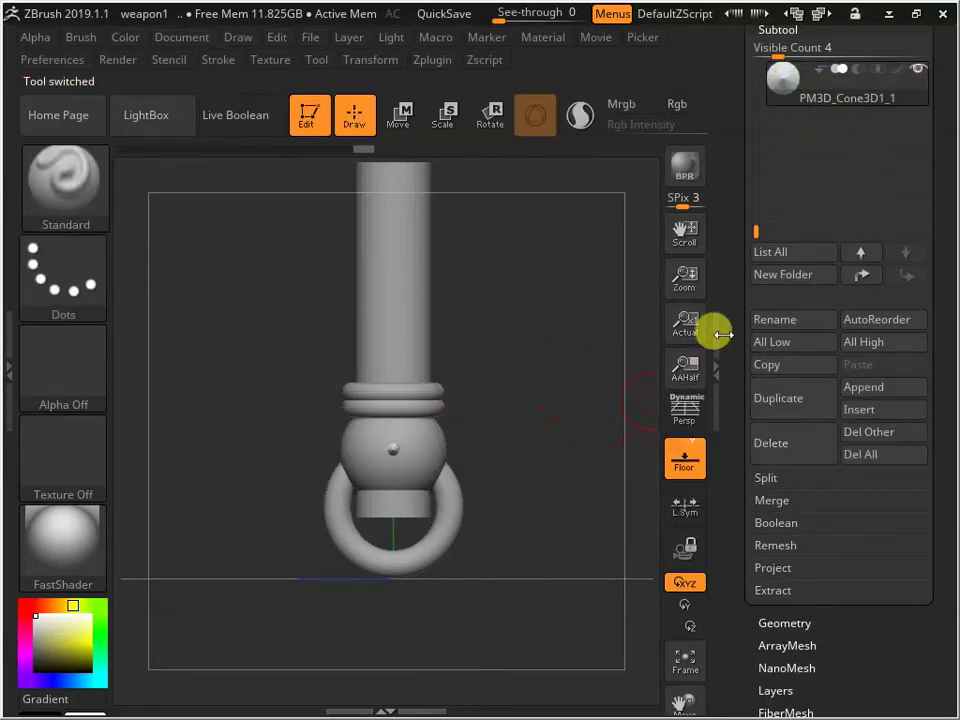
# - Move the cone stud's transform pivot to the centre of the knob without moving the cone itself
pyautogui.click(401, 114)
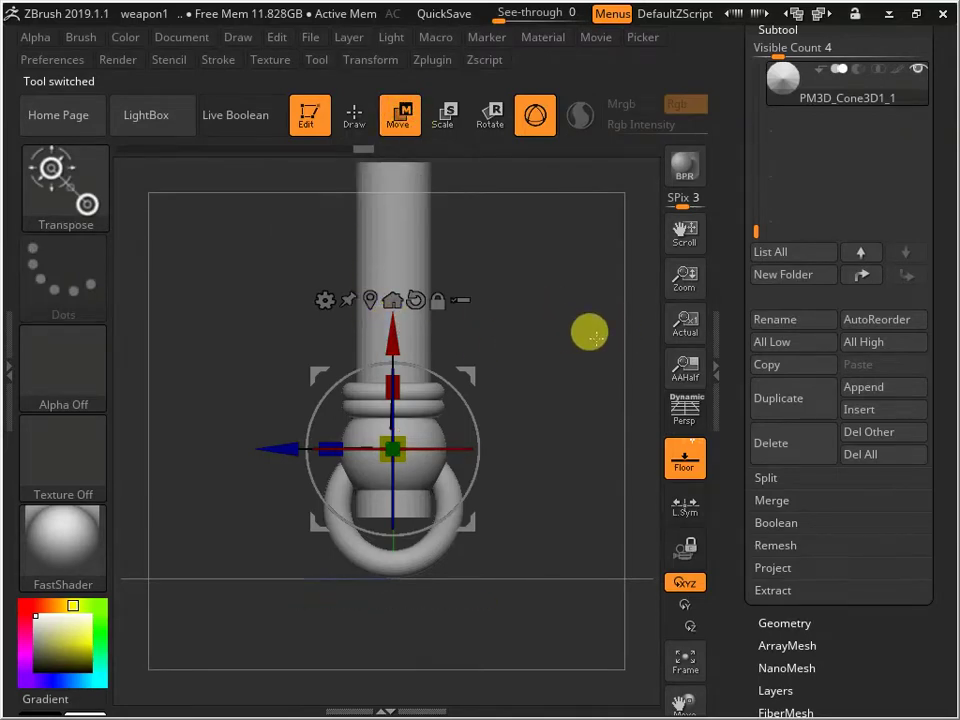
pyautogui.moveTo(537, 288); pyautogui.dragTo(537, 463)
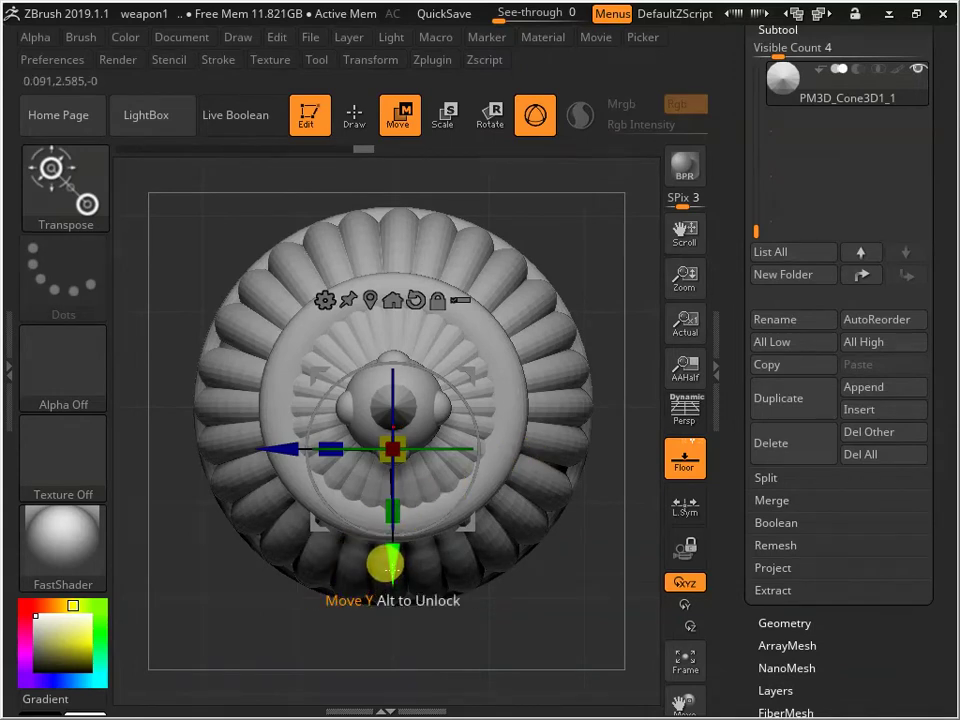
pyautogui.moveTo(388, 565); pyautogui.dragTo(401, 518)
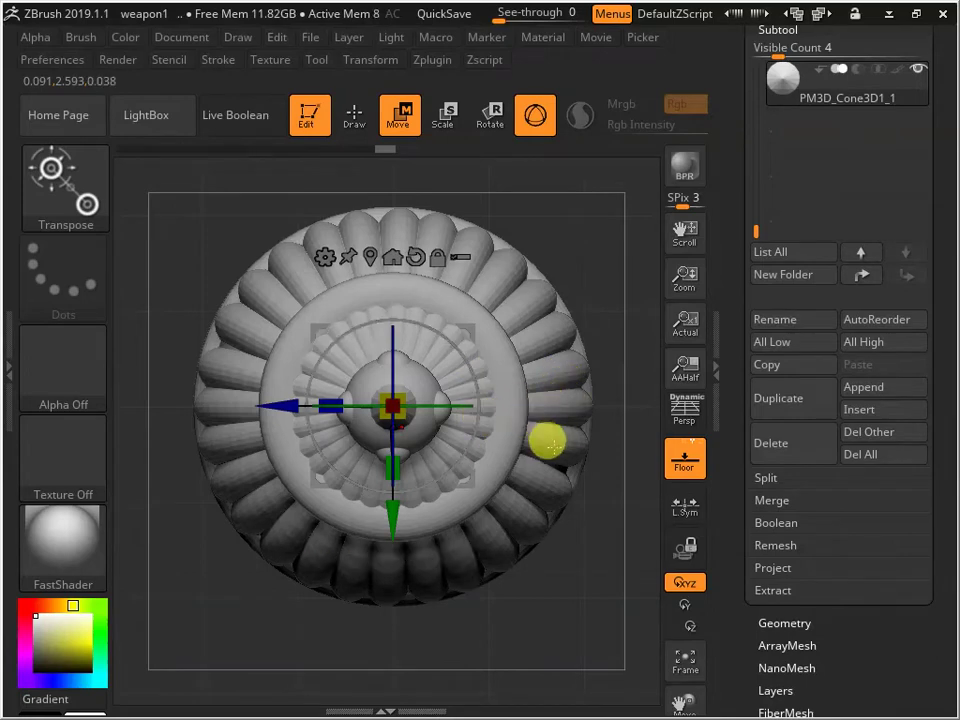
pyautogui.keyDown('alt'); pyautogui.moveTo(583, 568); pyautogui.dragTo(523, 429); pyautogui.keyUp('alt')
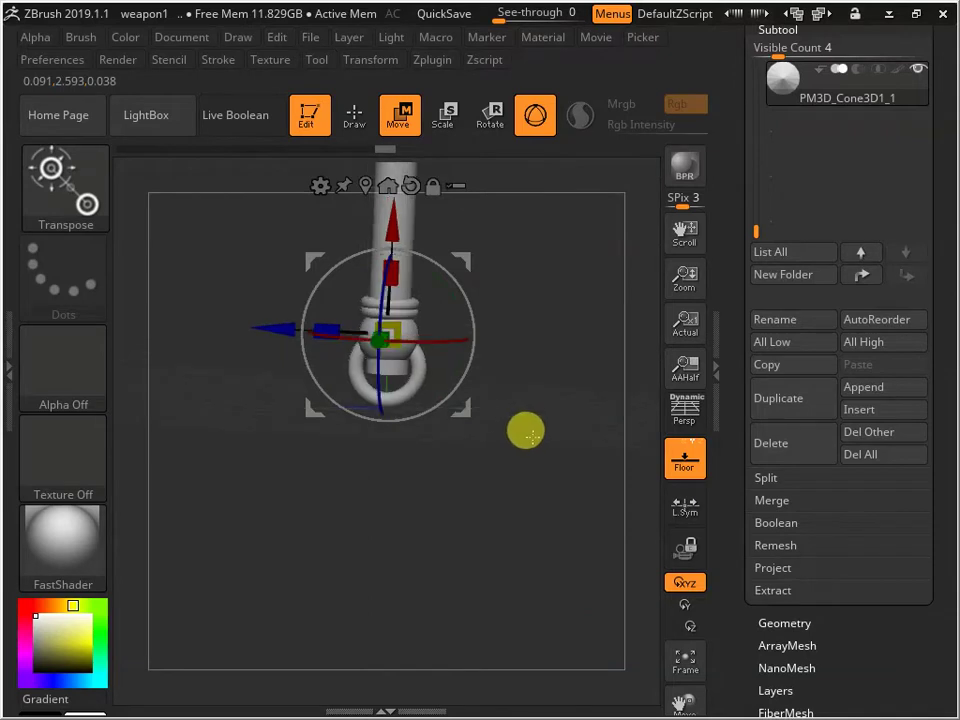
# - Duplicate the cone stud four times, rotating each copy further around the knob's centre to space the studs along its surface
pyautogui.click(791, 412)
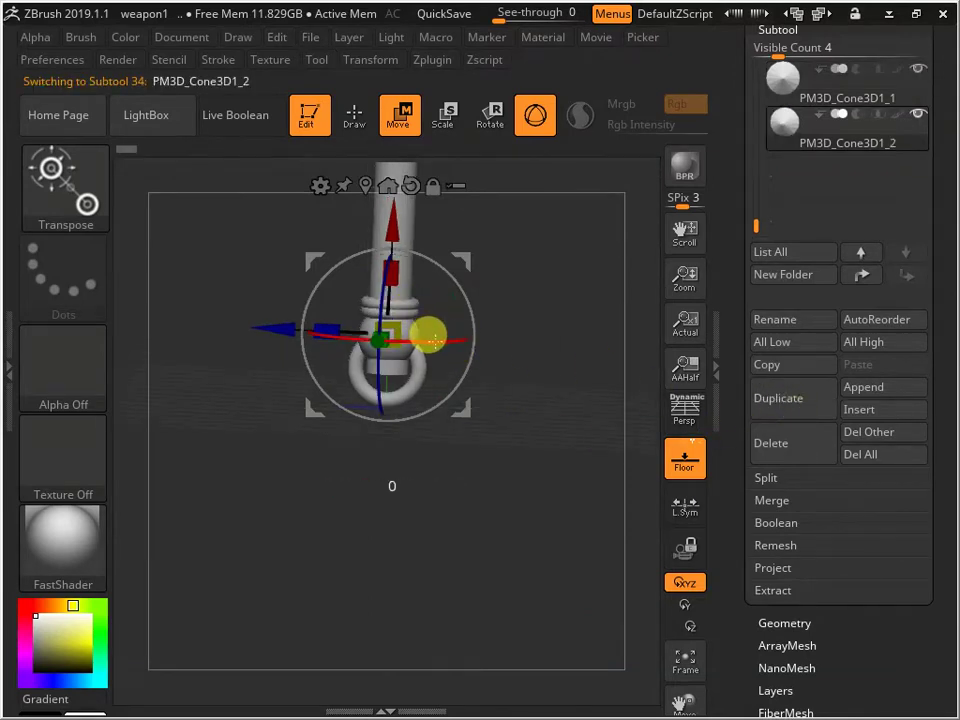
pyautogui.moveTo(435, 341); pyautogui.dragTo(468, 341)
pyautogui.click(789, 407)
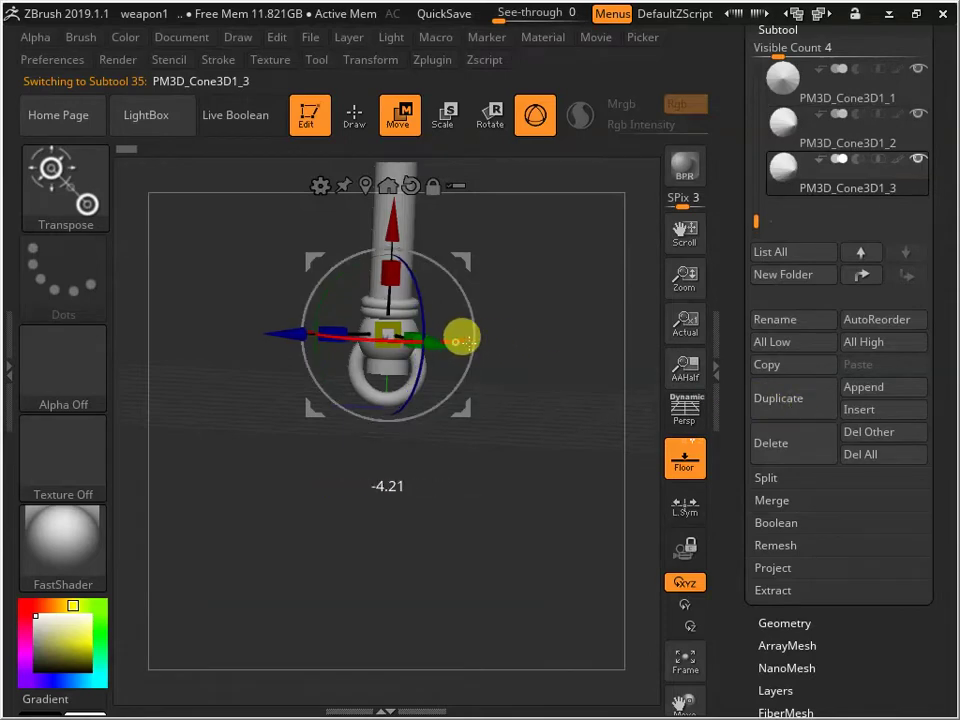
pyautogui.moveTo(561, 364); pyautogui.dragTo(499, 448)
pyautogui.click(791, 408)
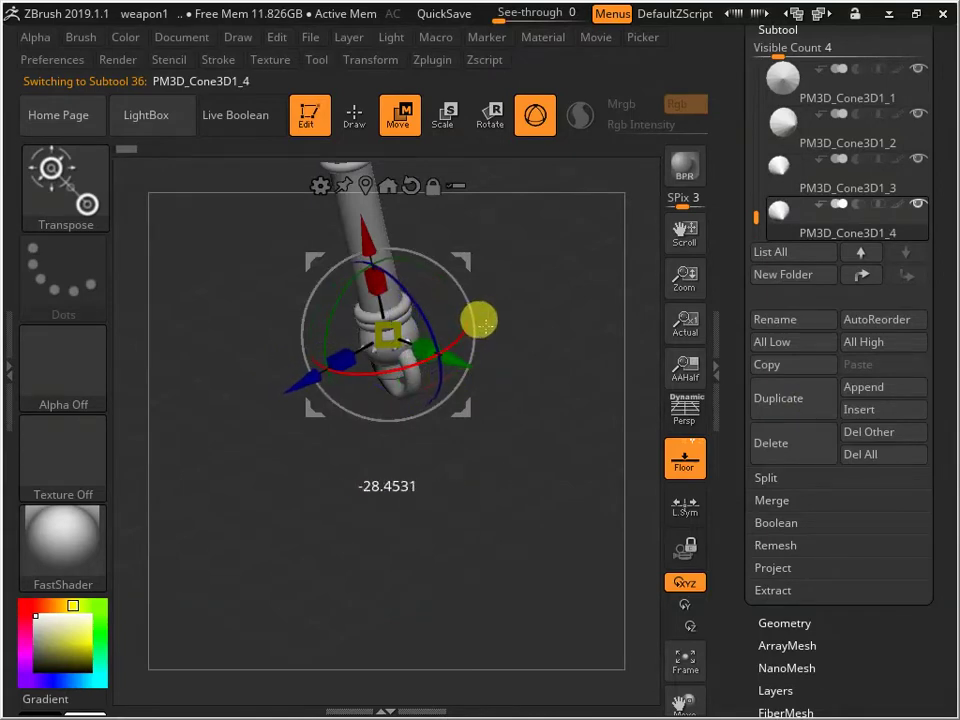
pyautogui.click(789, 399)
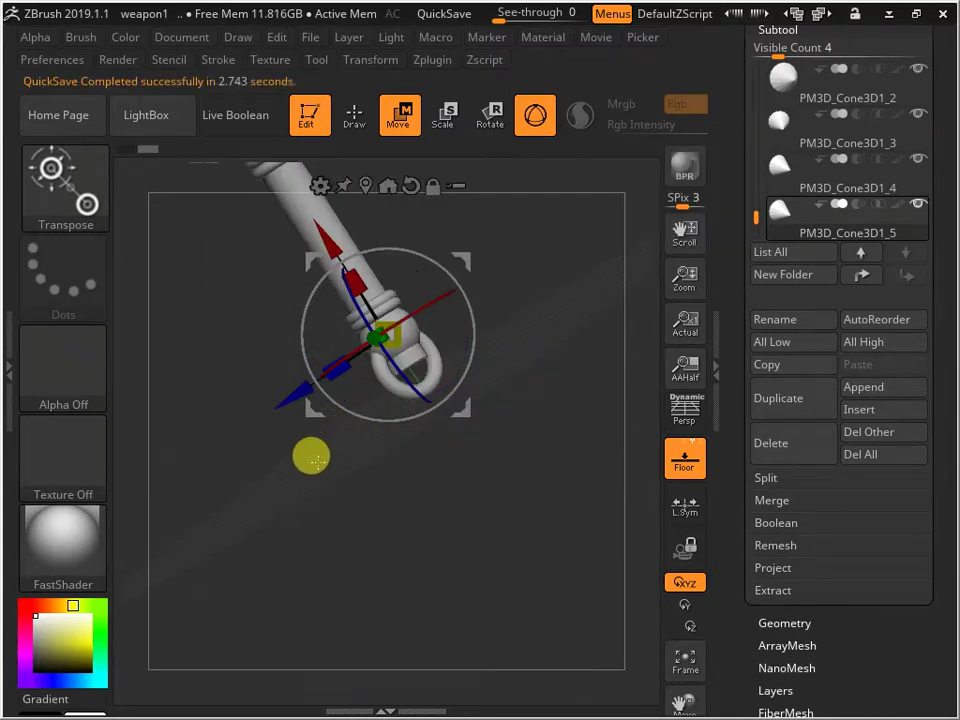
pyautogui.moveTo(311, 457); pyautogui.dragTo(400, 437)
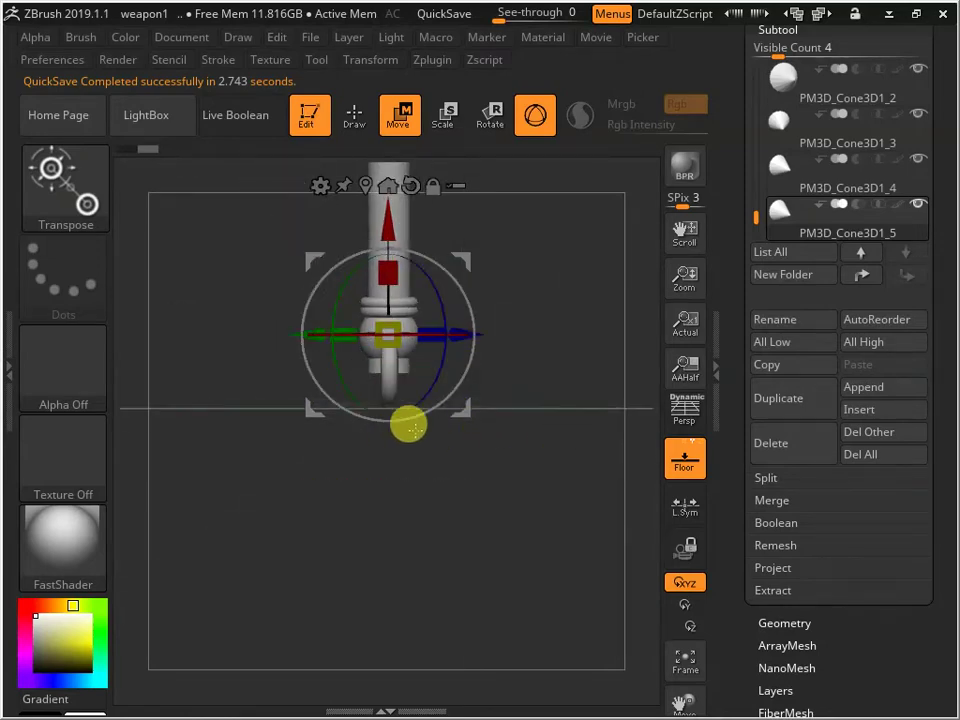
pyautogui.moveTo(444, 330); pyautogui.dragTo(512, 400)
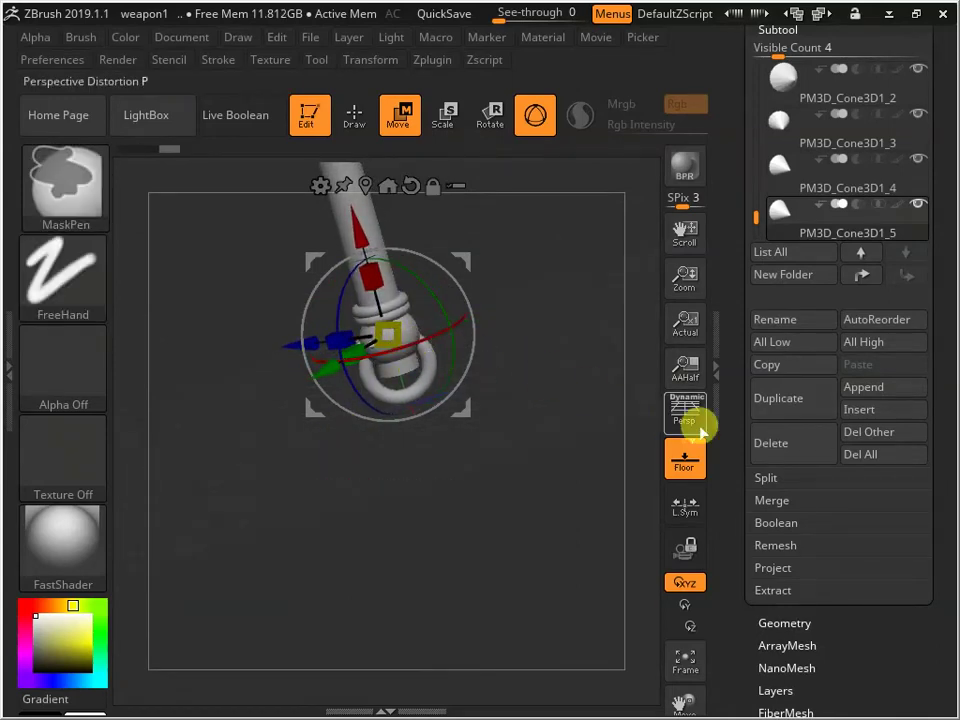
# - Complete the stud ring around the knob with four more cone duplicates, rotating the copies about the knob's centre to fill the remaining gaps
pyautogui.click(789, 400)
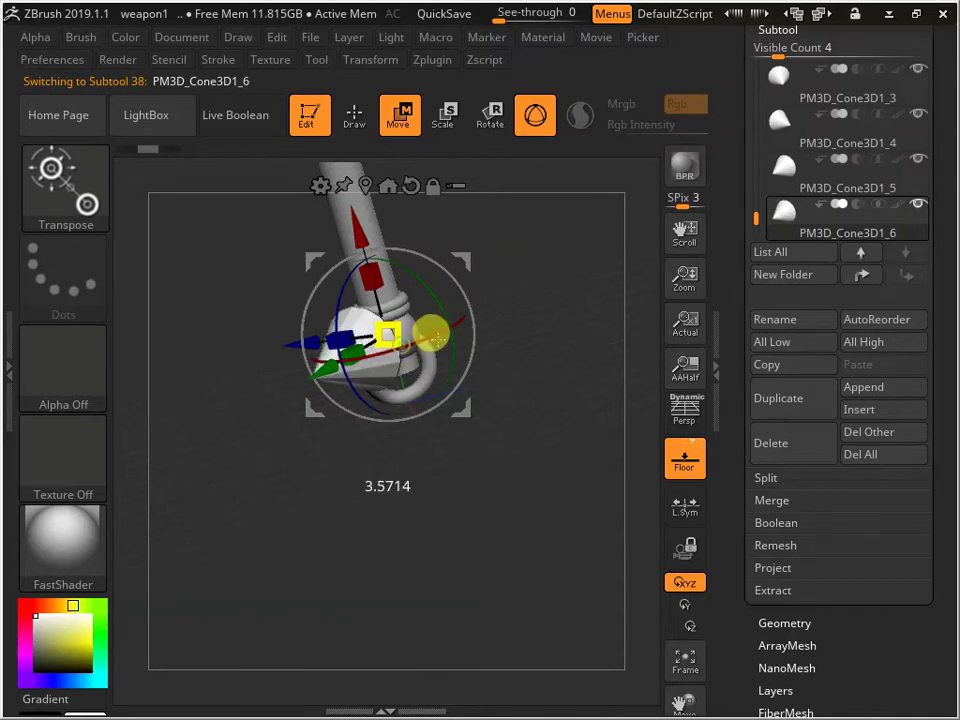
pyautogui.moveTo(425, 345); pyautogui.dragTo(429, 336)
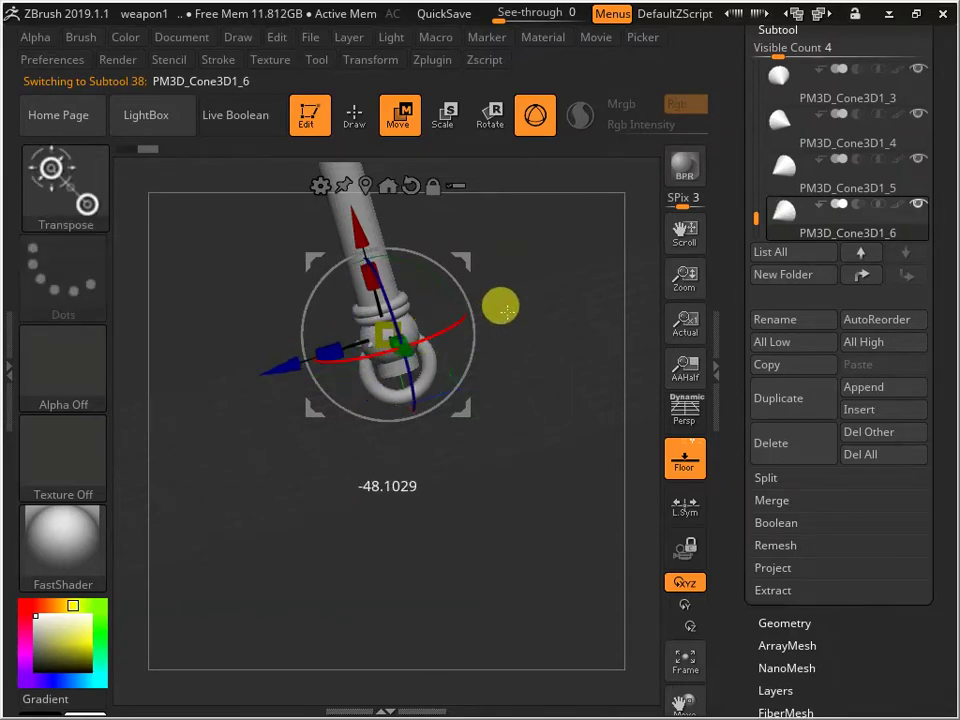
pyautogui.click(803, 404)
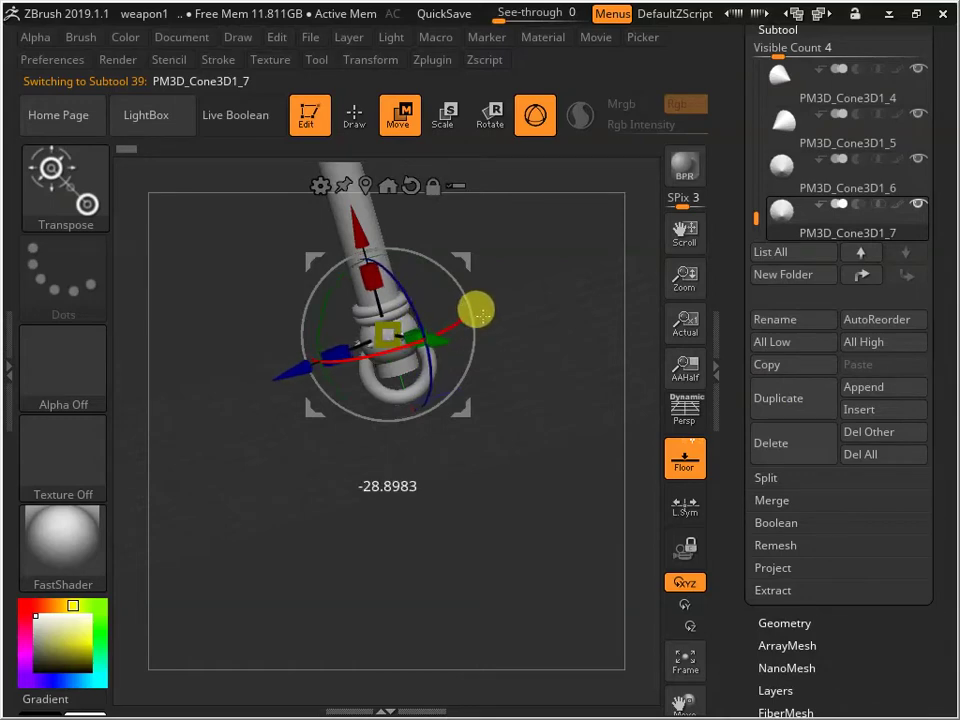
pyautogui.click(804, 402)
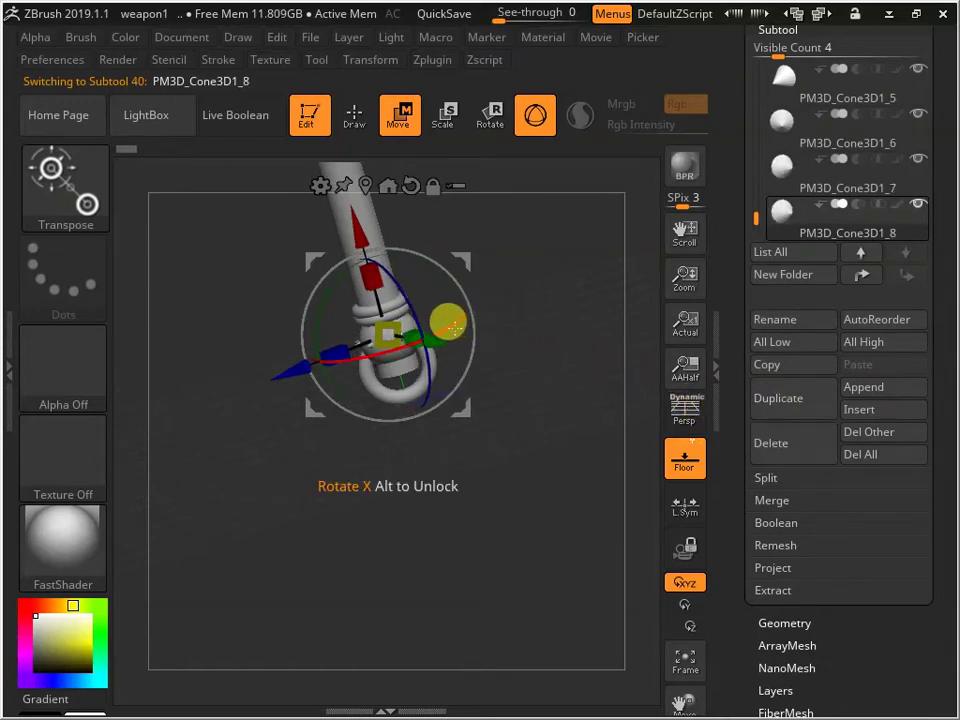
pyautogui.moveTo(524, 283); pyautogui.dragTo(450, 407)
pyautogui.click(797, 402)
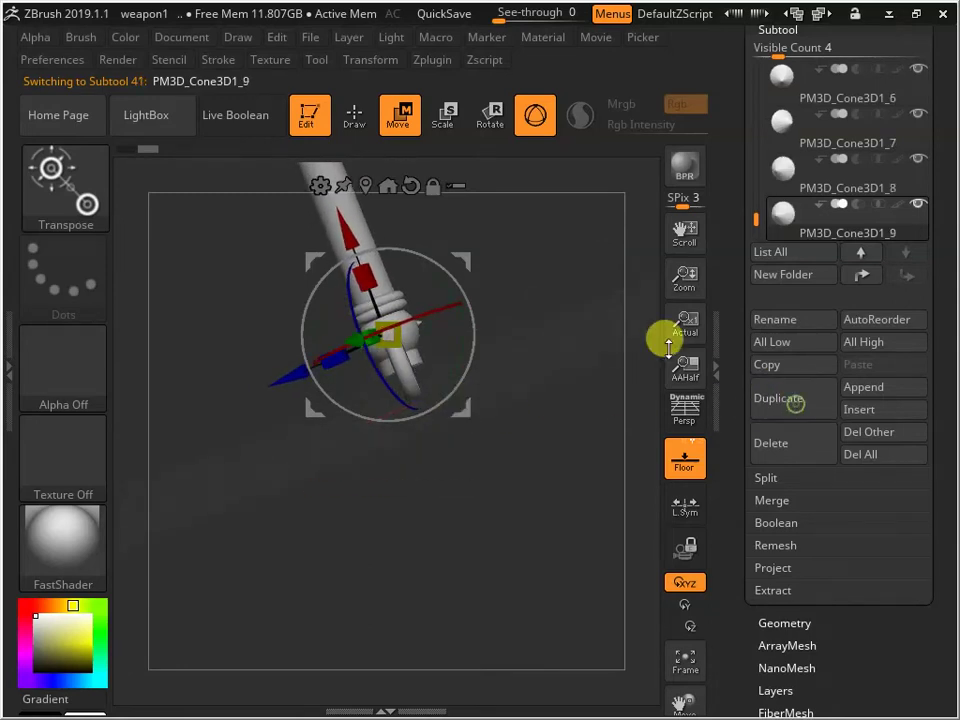
pyautogui.moveTo(426, 356); pyautogui.dragTo(495, 295)
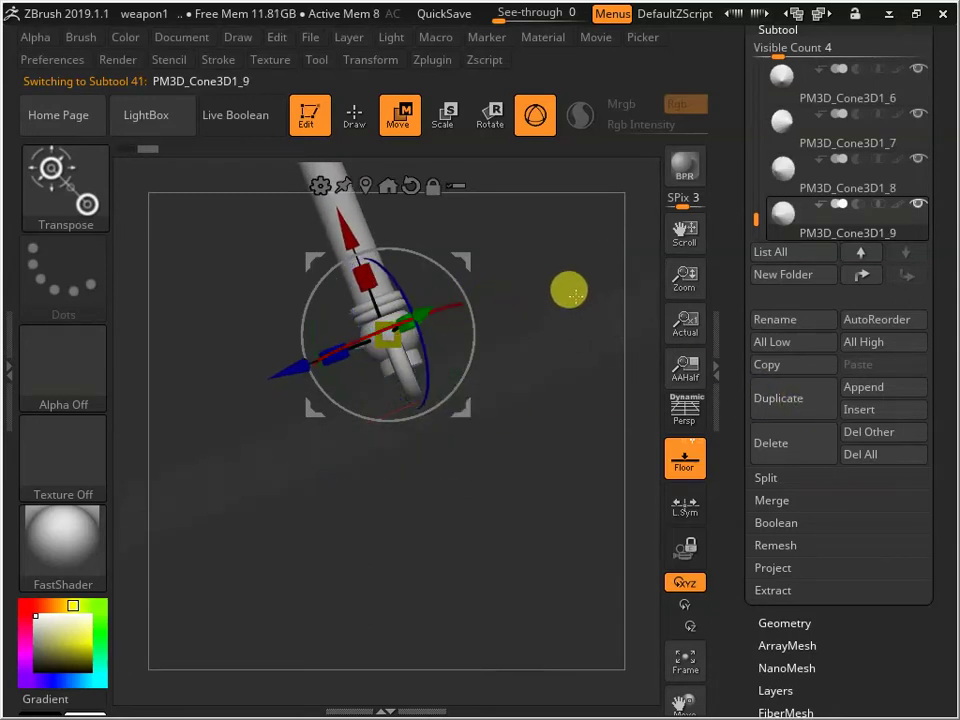
pyautogui.moveTo(573, 293); pyautogui.dragTo(612, 285)
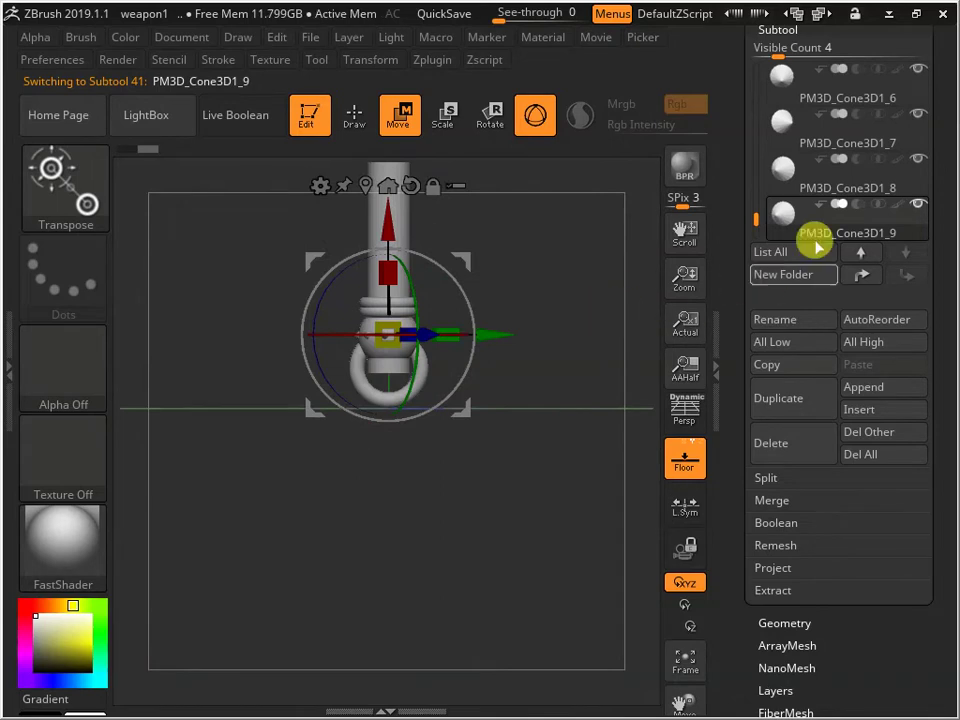
pyautogui.click(354, 117)
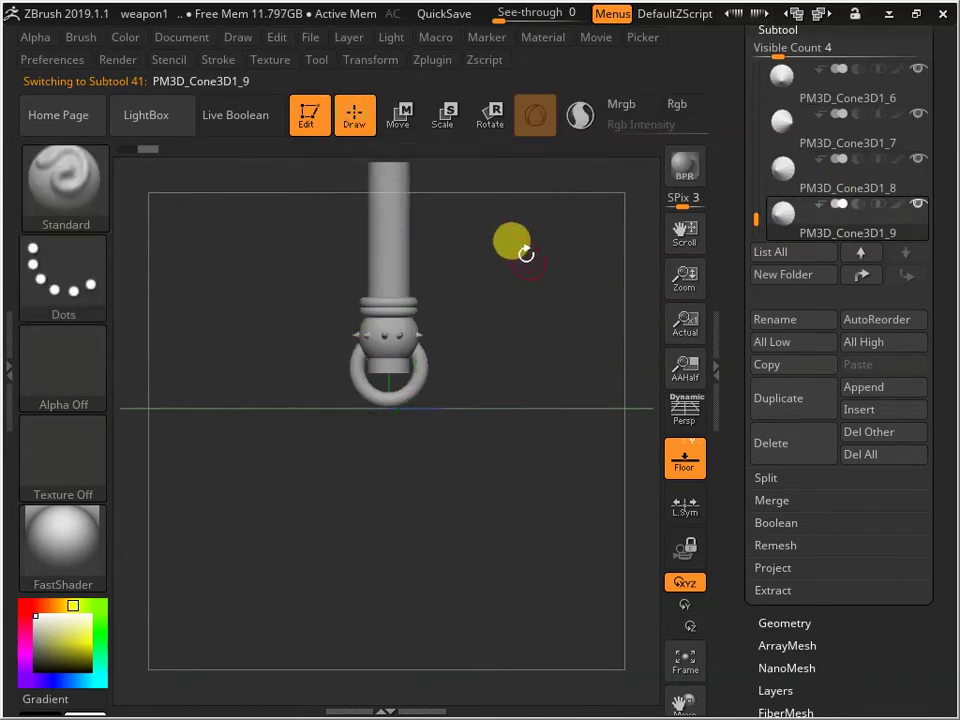
pyautogui.moveTo(514, 240)
pyautogui.mouseDown()
pyautogui.moveTo(489, 424)
pyautogui.moveTo(531, 289)
pyautogui.moveTo(527, 208)
pyautogui.moveTo(476, 444)
pyautogui.moveTo(456, 347)
pyautogui.moveTo(459, 390)
pyautogui.moveTo(424, 265)
pyautogui.moveTo(416, 334)
pyautogui.moveTo(437, 381)
pyautogui.moveTo(450, 270)
pyautogui.moveTo(476, 360)
pyautogui.moveTo(320, 512)
pyautogui.mouseUp()
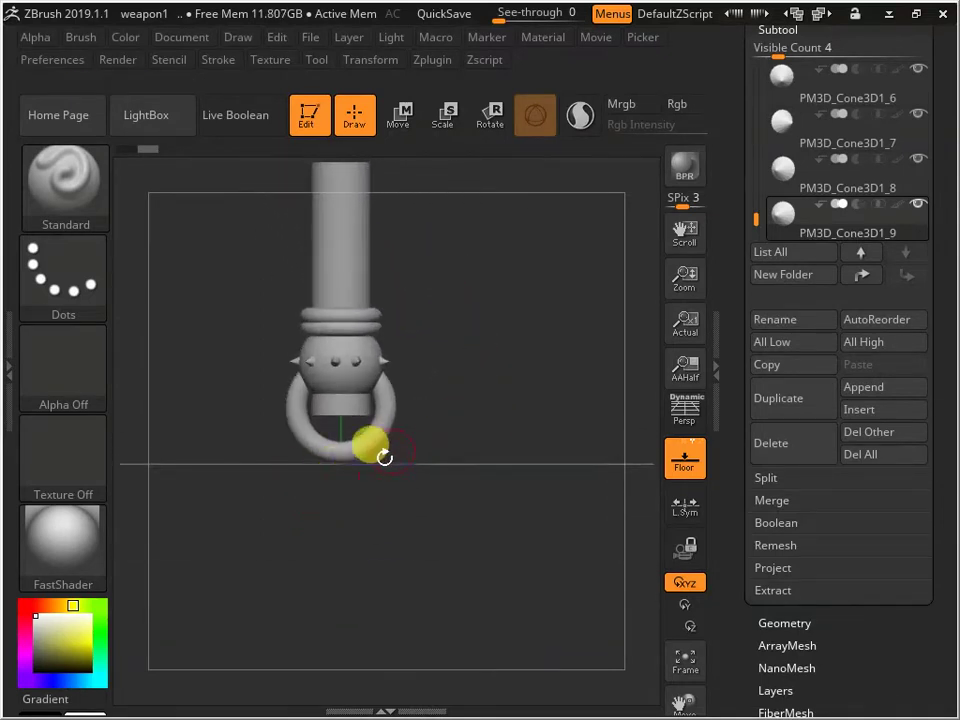
pyautogui.moveTo(384, 457); pyautogui.dragTo(409, 487)
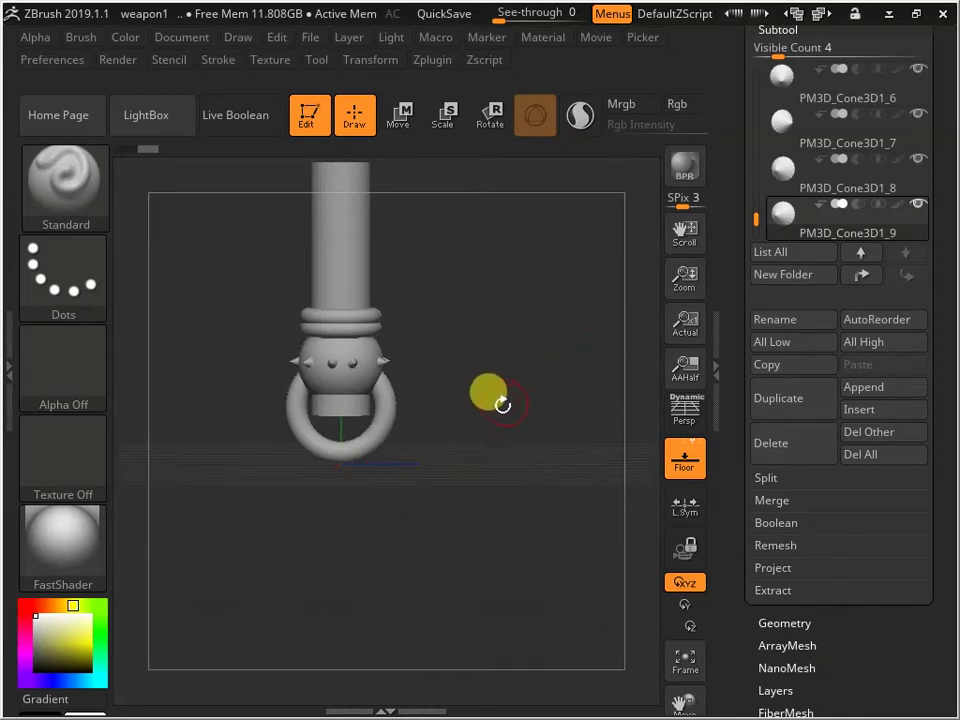
# - Append a Ring3D subtool and move it straight down from the mace head to the knob at the handle's base
pyautogui.keyDown('alt'); pyautogui.moveTo(502, 404); pyautogui.dragTo(402, 488); pyautogui.keyUp('alt')
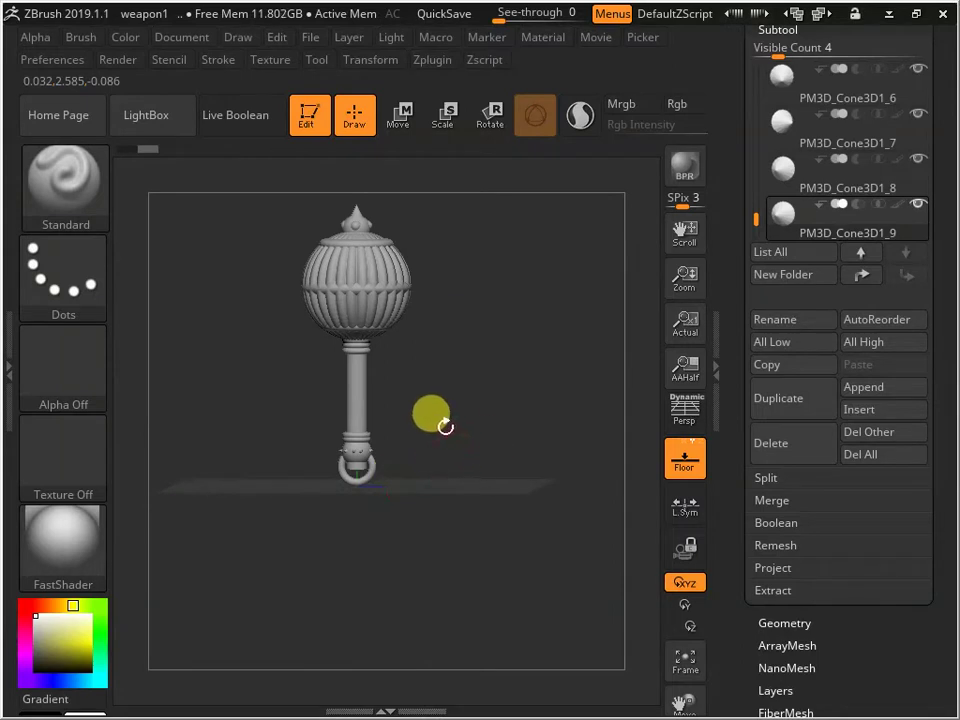
pyautogui.moveTo(466, 335); pyautogui.dragTo(480, 270)
pyautogui.keyDown('shift'); pyautogui.moveTo(533, 384); pyautogui.dragTo(467, 347); pyautogui.keyUp('shift')
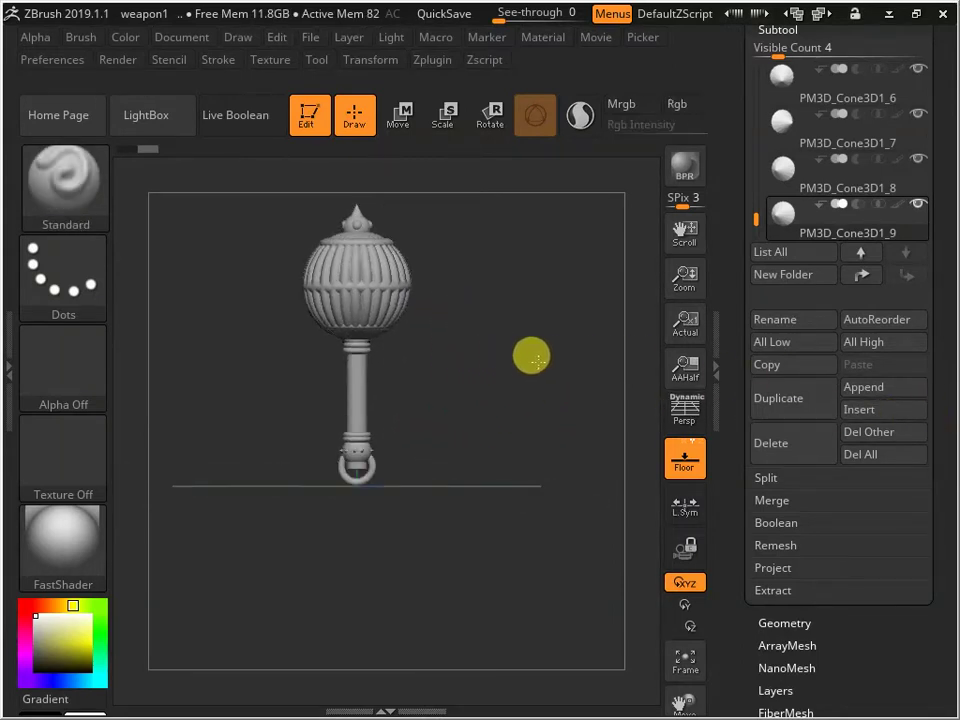
pyautogui.click(886, 386)
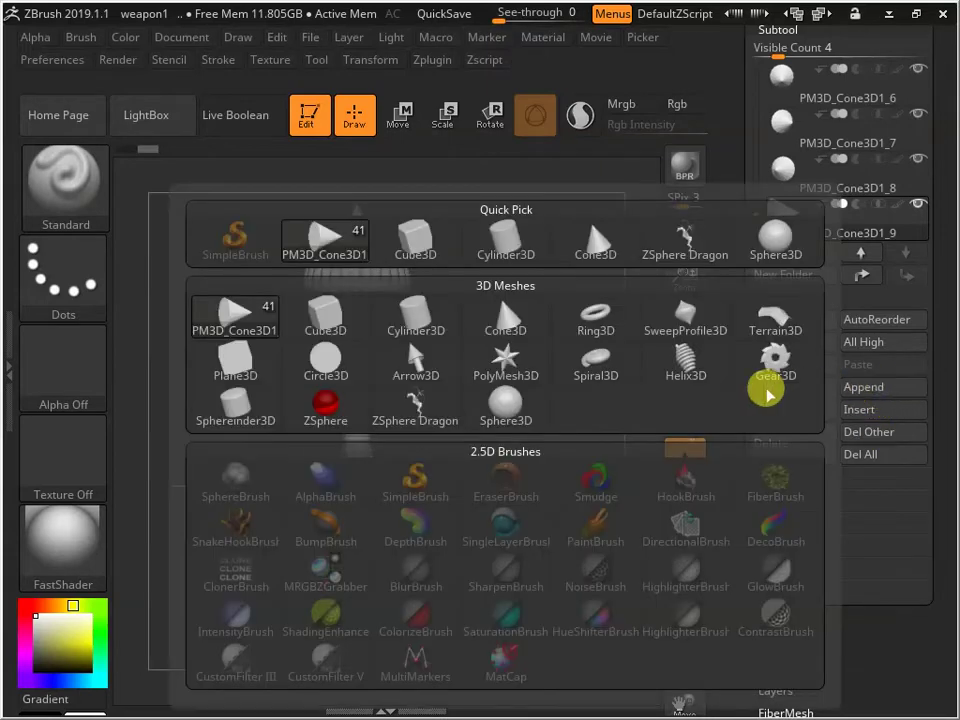
pyautogui.click(603, 318)
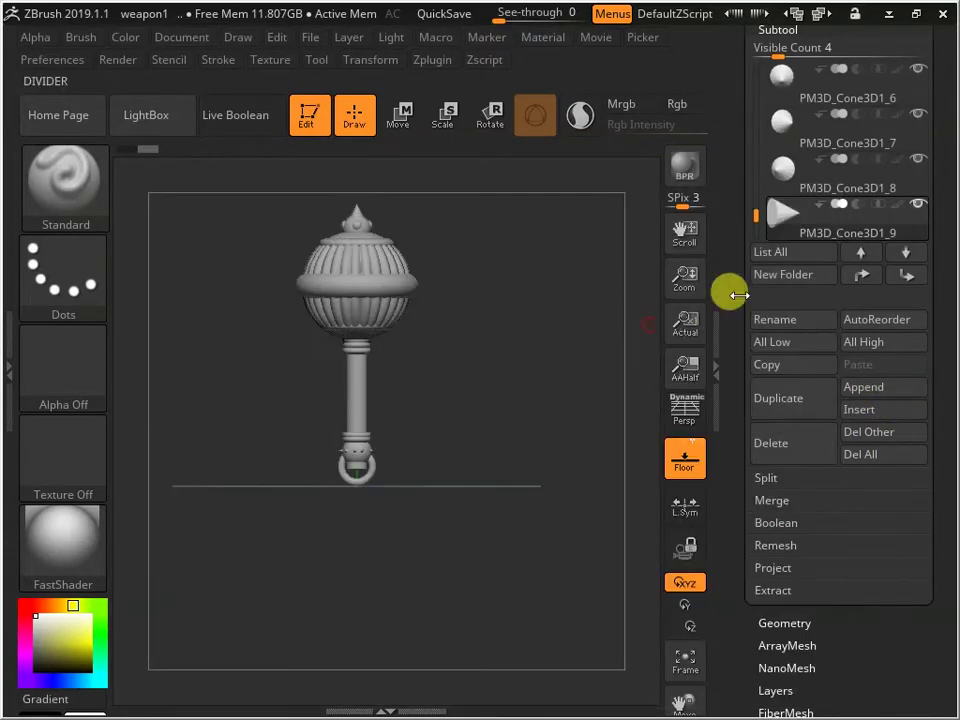
pyautogui.moveTo(762, 210); pyautogui.dragTo(750, 223)
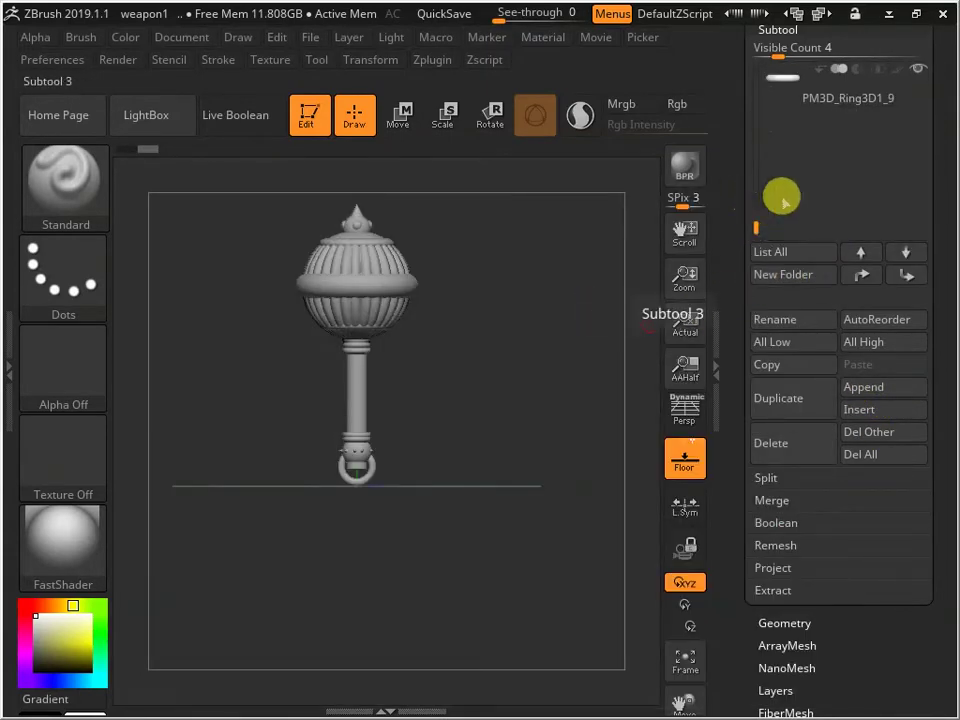
pyautogui.click(771, 72)
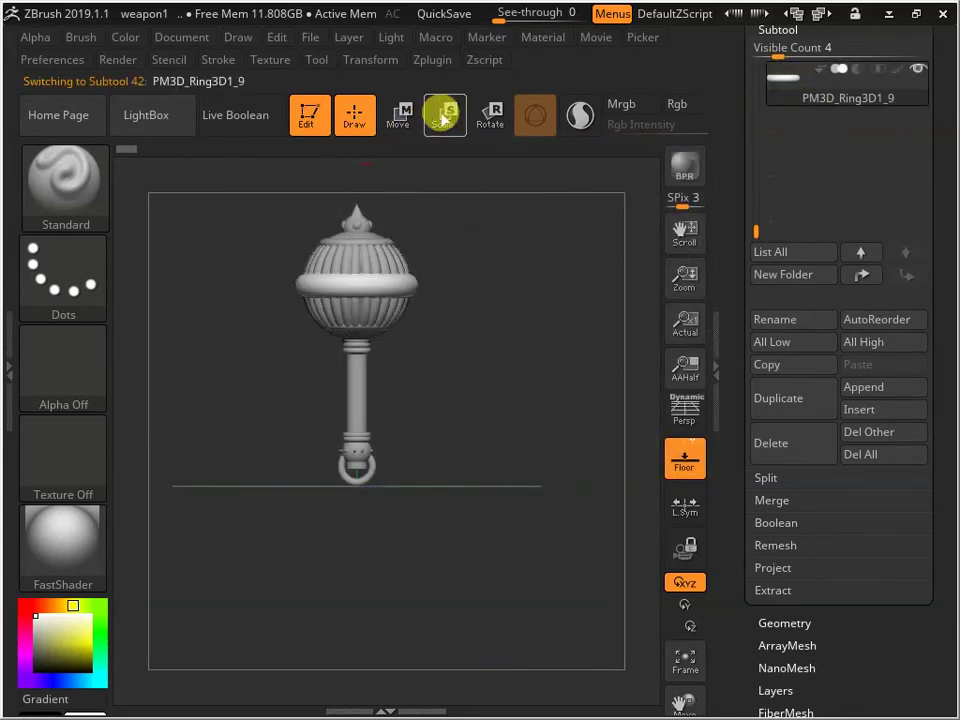
pyautogui.click(400, 112)
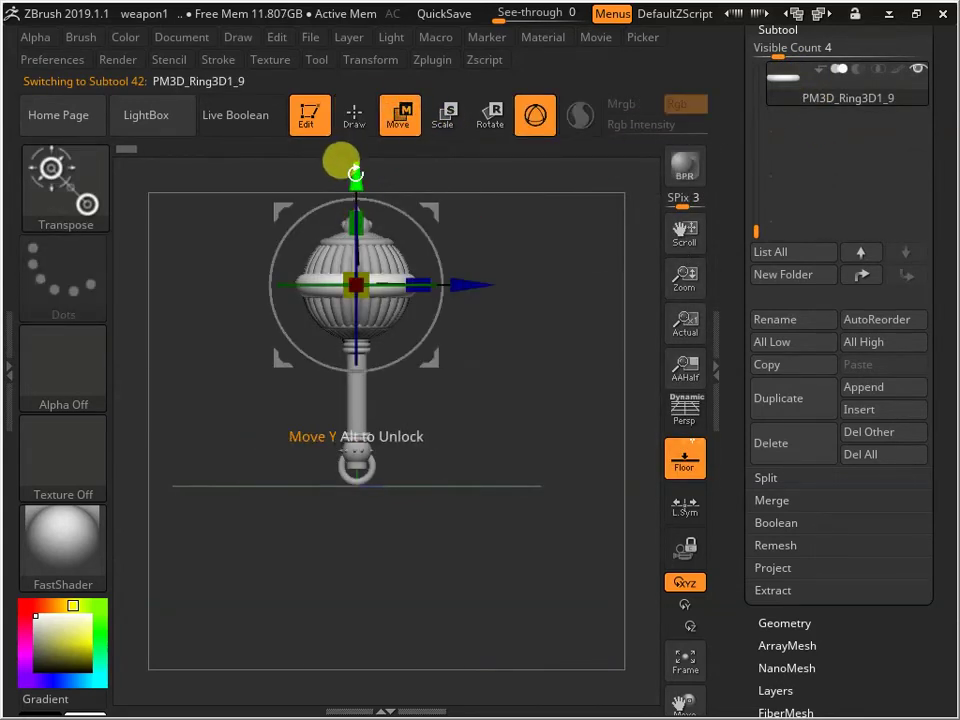
pyautogui.moveTo(352, 170); pyautogui.dragTo(328, 335)
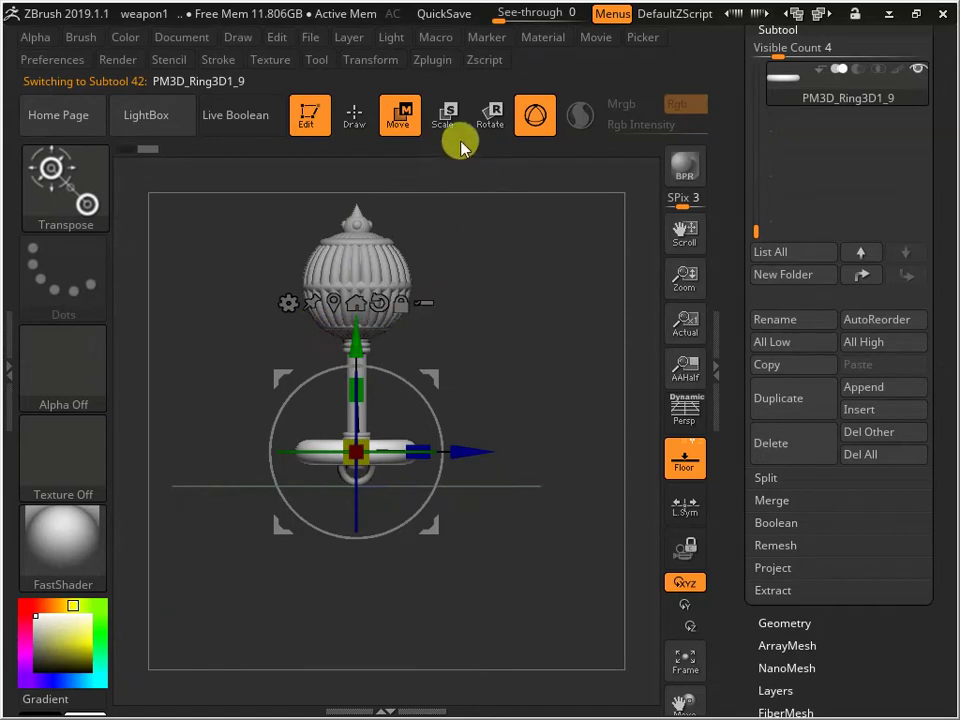
# - Rotate the new ring 90° so it stands upright, and scale it down uniformly to chain-link size
pyautogui.moveTo(512, 347); pyautogui.dragTo(407, 369)
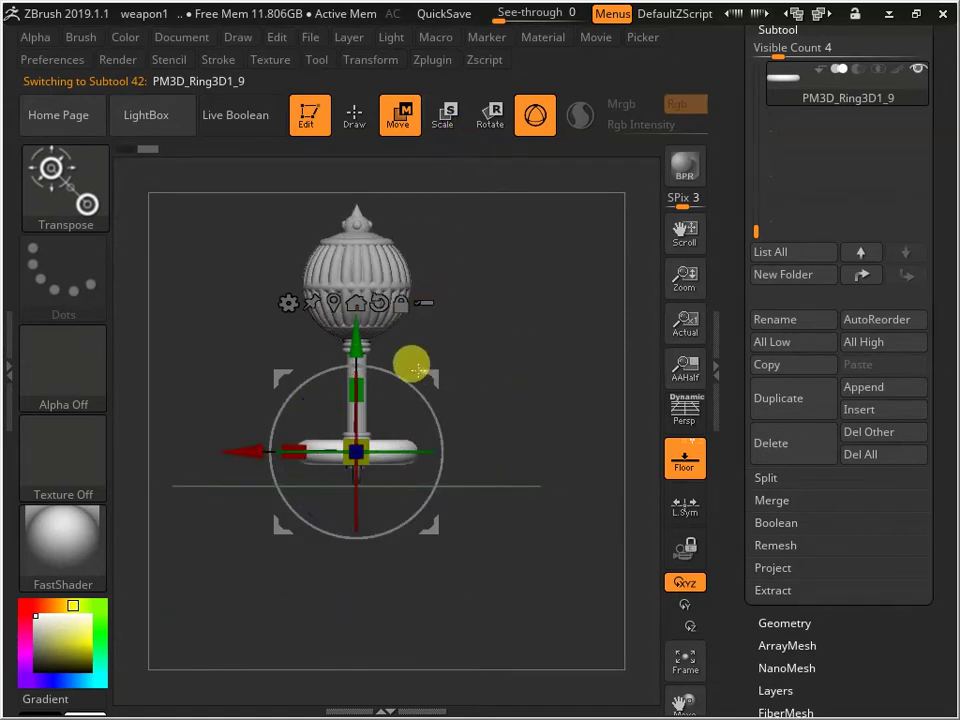
pyautogui.click(495, 118)
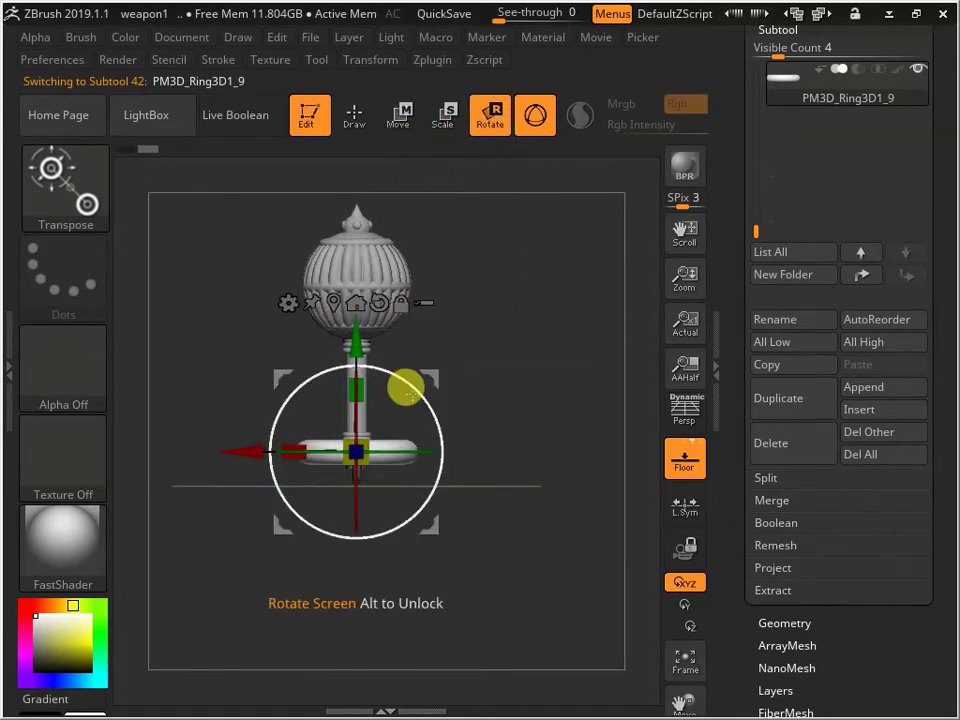
pyautogui.moveTo(405, 380); pyautogui.dragTo(249, 360)
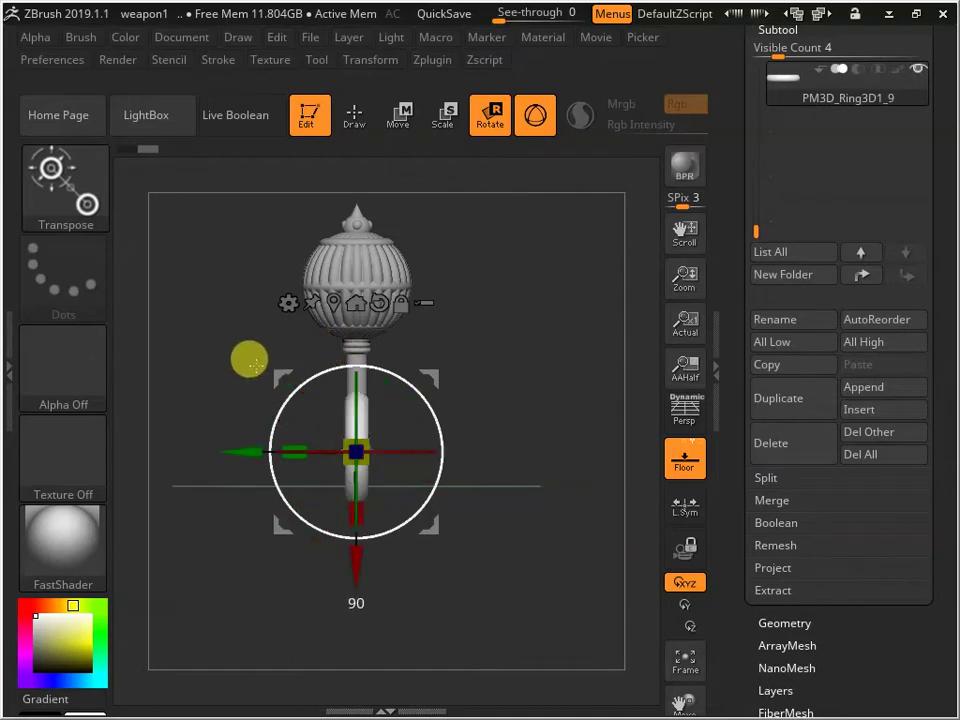
pyautogui.moveTo(405, 447); pyautogui.dragTo(285, 439)
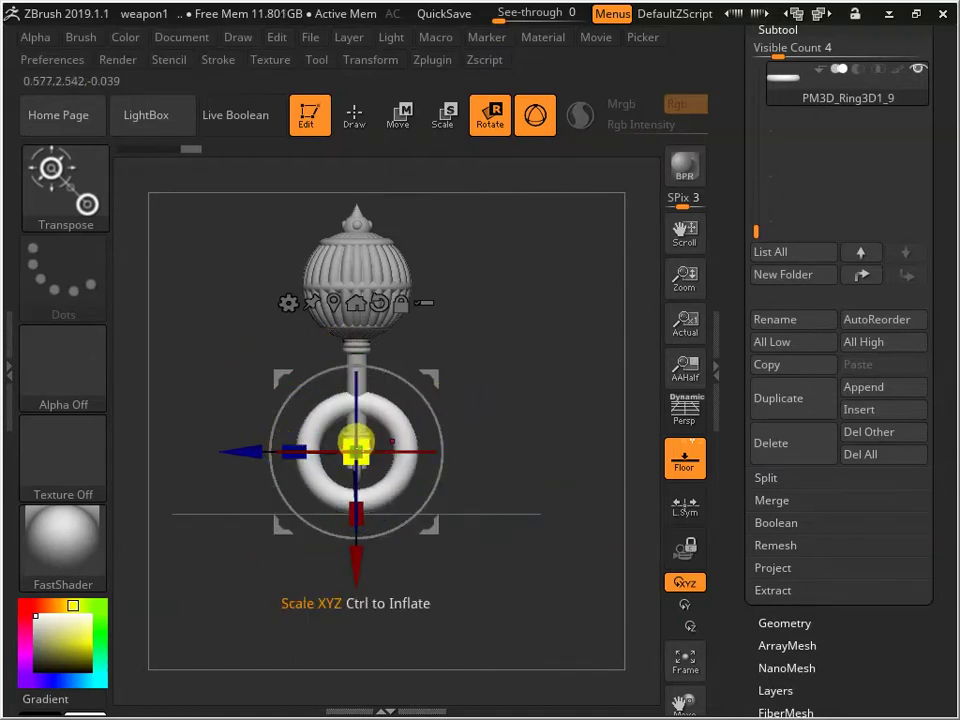
pyautogui.moveTo(356, 443); pyautogui.dragTo(302, 463)
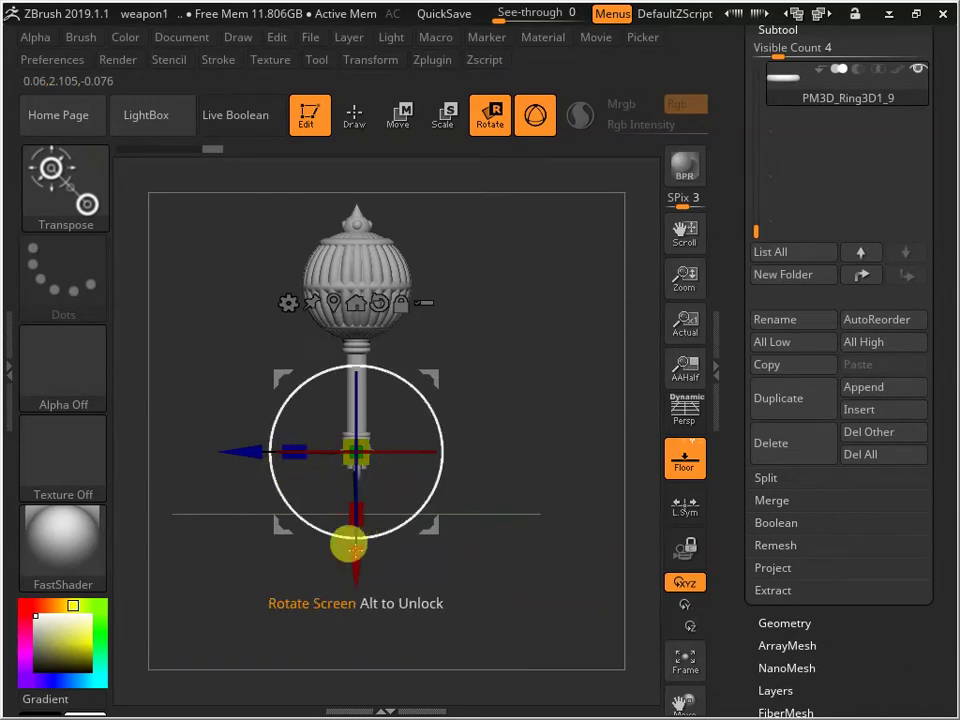
# - Lower the small ring and fine-tune its scale so it hangs interlocked through the bottom of the handle ring
pyautogui.moveTo(343, 548); pyautogui.dragTo(356, 578)
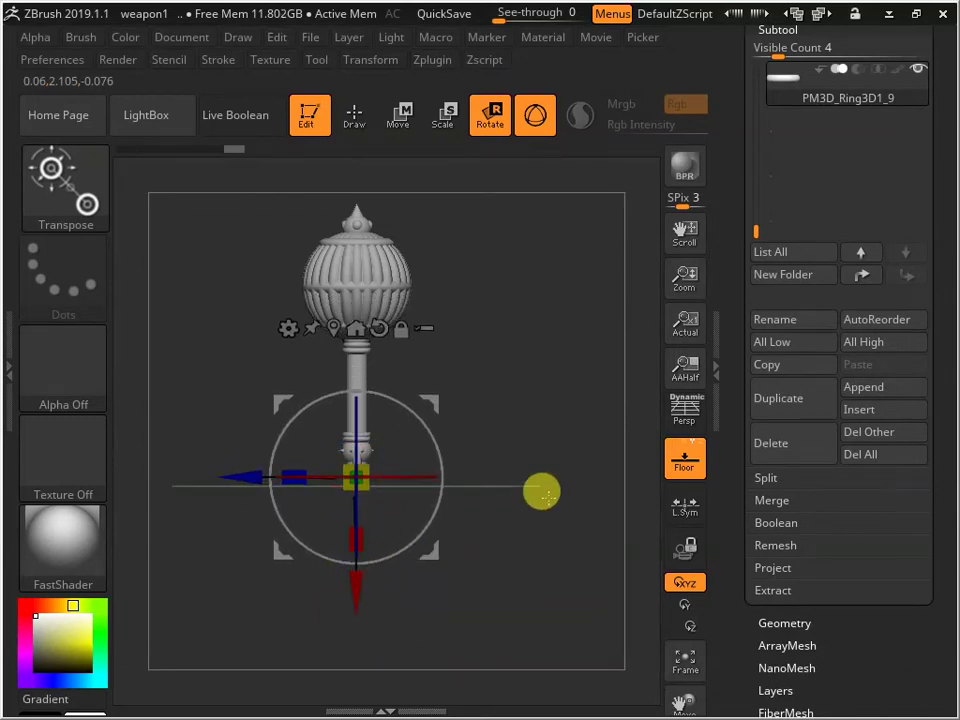
pyautogui.moveTo(540, 433); pyautogui.dragTo(606, 382)
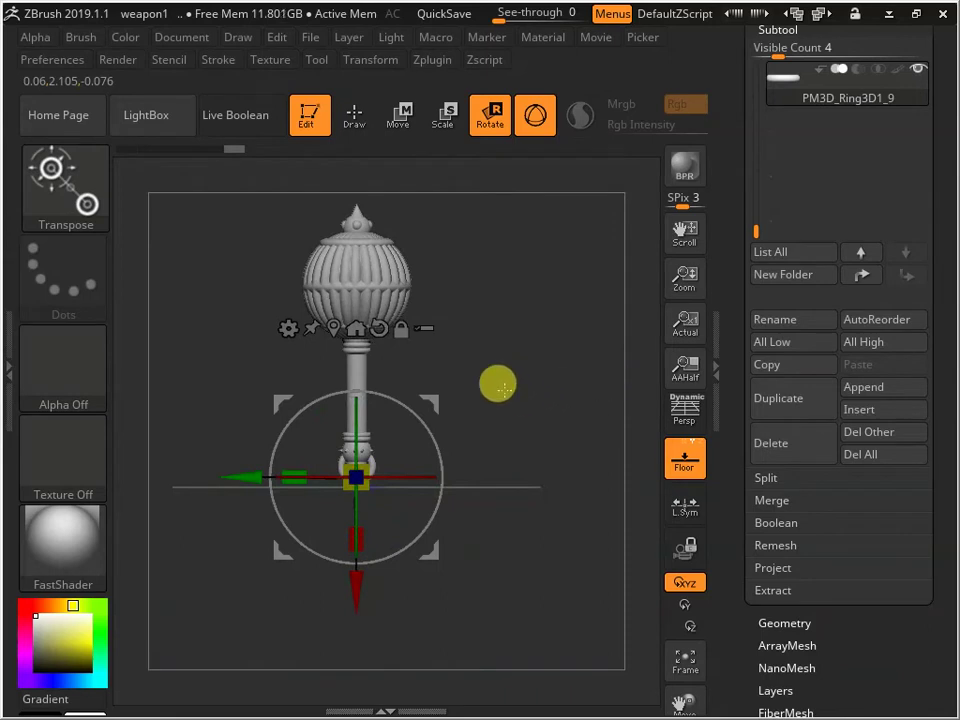
pyautogui.moveTo(498, 386); pyautogui.dragTo(521, 705)
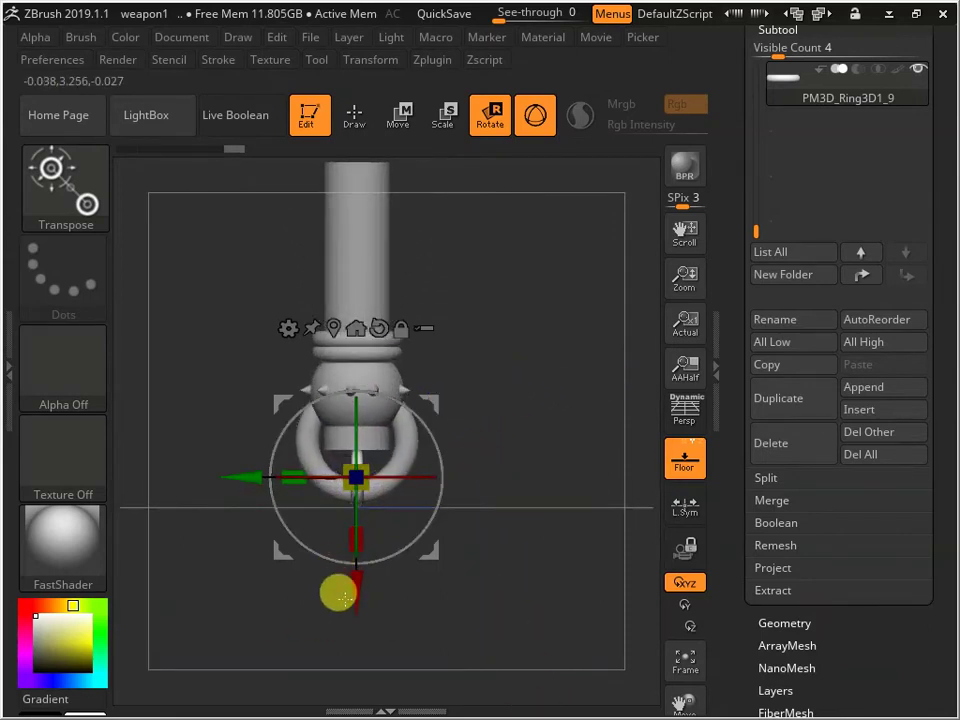
pyautogui.moveTo(343, 598); pyautogui.dragTo(343, 606)
pyautogui.moveTo(356, 476); pyautogui.dragTo(378, 470)
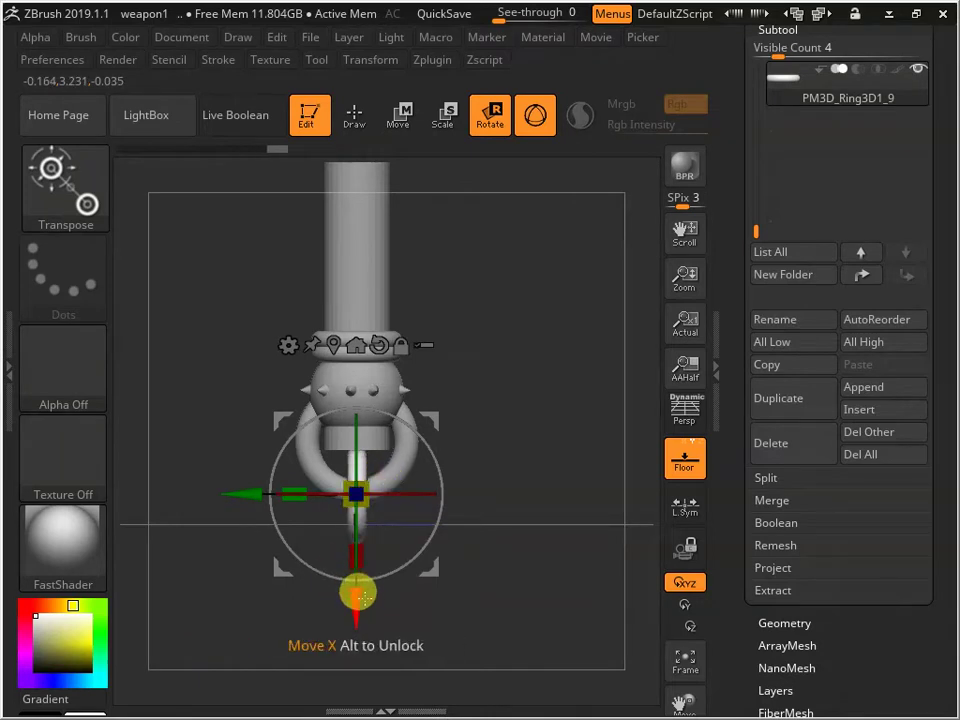
pyautogui.moveTo(358, 593)
pyautogui.mouseDown()
pyautogui.moveTo(336, 613)
pyautogui.moveTo(360, 604)
pyautogui.mouseUp()
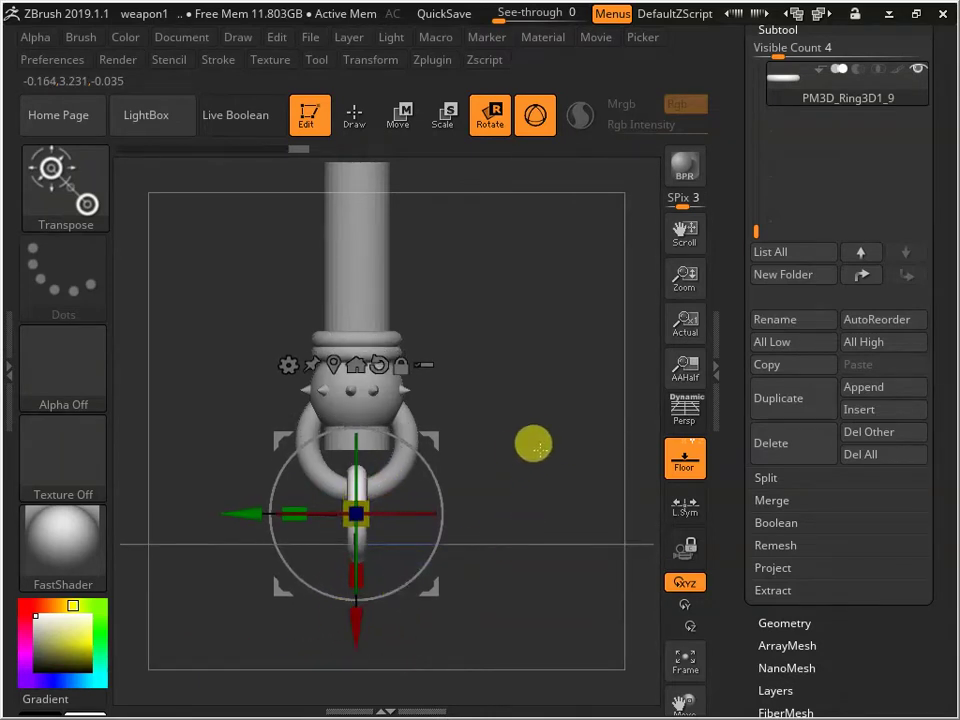
# - Duplicate the chain link below itself, turn the copy crosswise about the vertical axis and lower it to hang from the first link
pyautogui.moveTo(537, 447); pyautogui.dragTo(380, 451)
pyautogui.moveTo(345, 503); pyautogui.dragTo(322, 529)
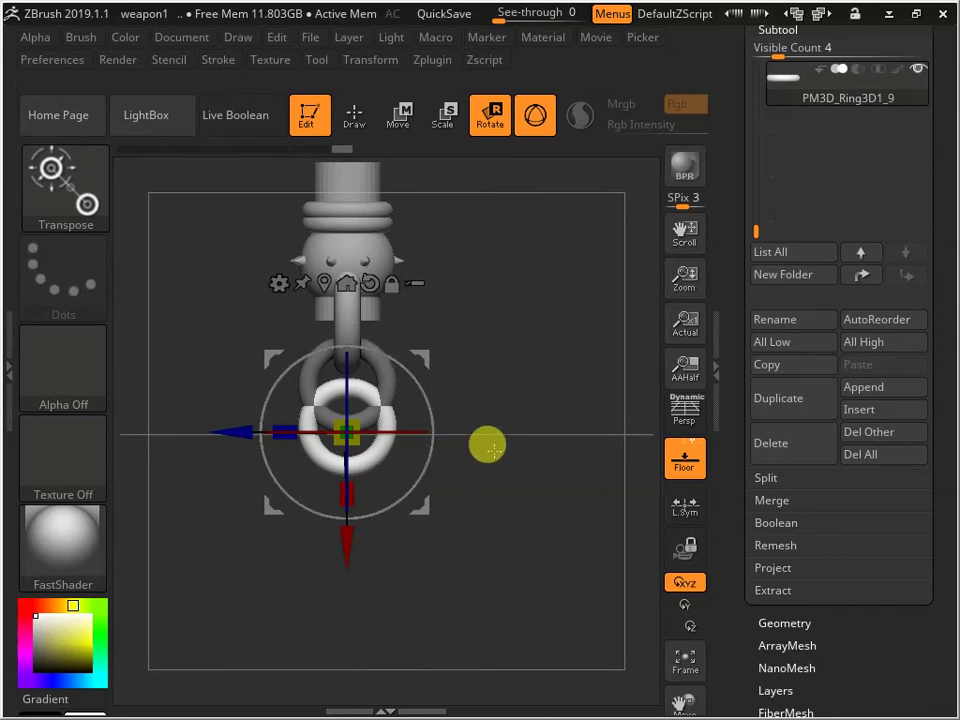
pyautogui.moveTo(491, 451); pyautogui.dragTo(446, 441)
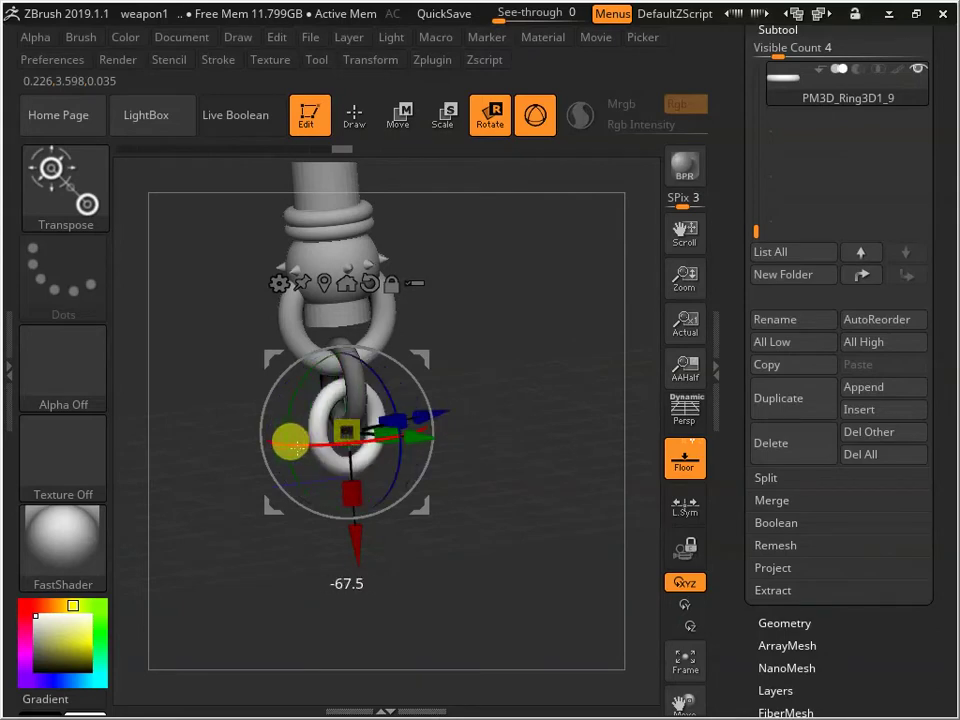
pyautogui.moveTo(448, 507); pyautogui.dragTo(536, 467)
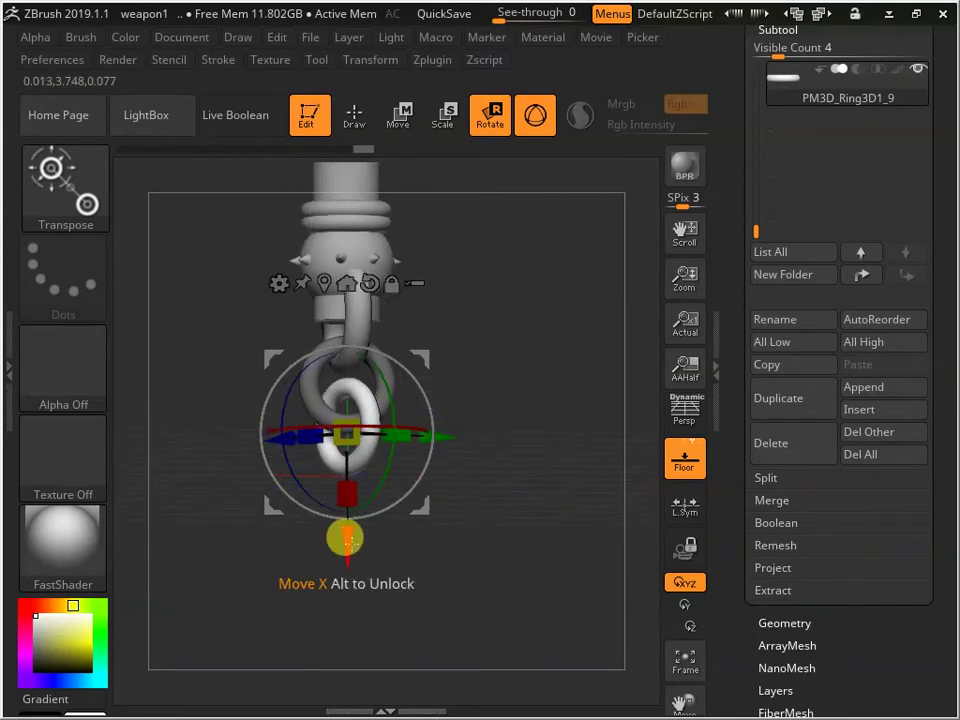
pyautogui.moveTo(343, 553)
pyautogui.mouseDown()
pyautogui.moveTo(343, 536)
pyautogui.moveTo(340, 560)
pyautogui.mouseUp()
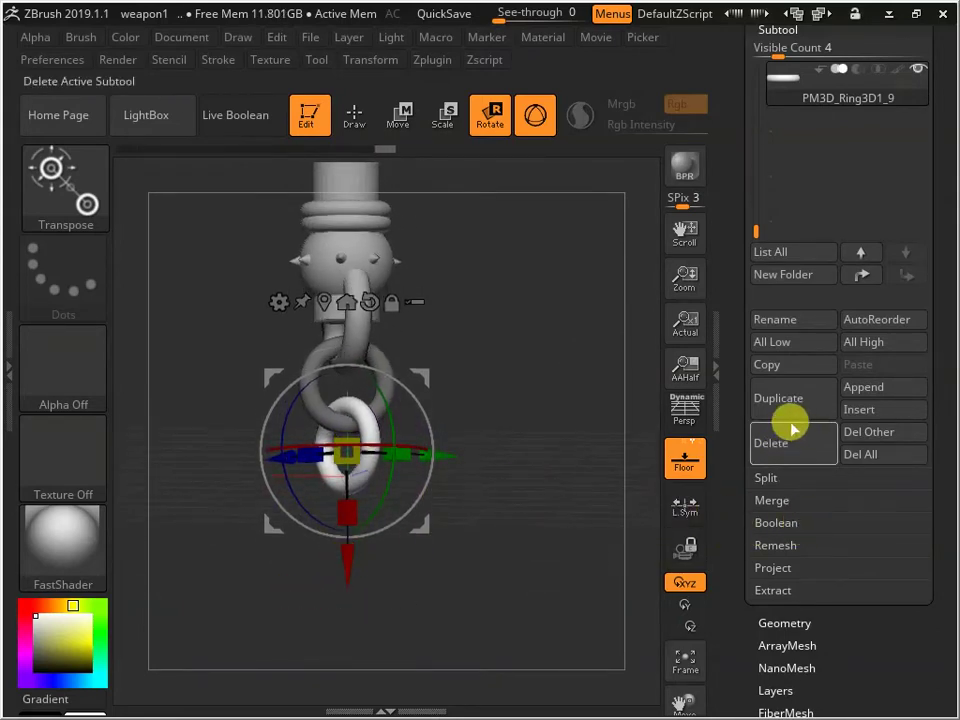
# - Copy the lowest chain link downward and rotate the copy -90° about the vertical axis to form the next link
pyautogui.moveTo(508, 360); pyautogui.dragTo(455, 370)
pyautogui.moveTo(339, 557)
pyautogui.keyDown('ctrl'); pyautogui.mouseDown()
pyautogui.moveTo(321, 615)
pyautogui.moveTo(326, 607)
pyautogui.mouseUp(); pyautogui.keyUp('ctrl')
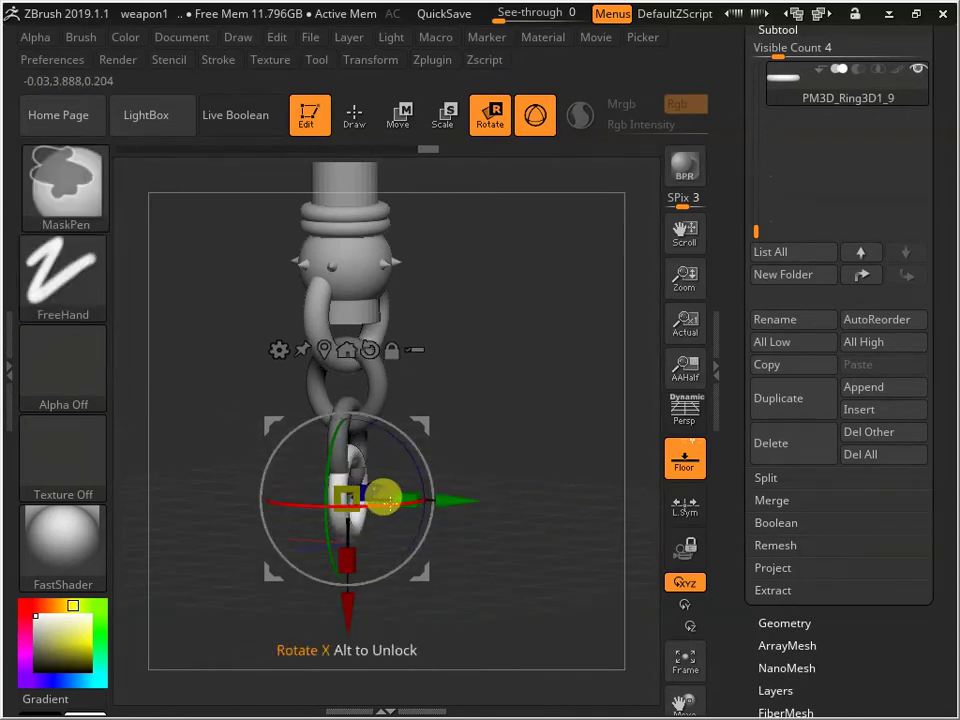
pyautogui.moveTo(375, 497); pyautogui.dragTo(375, 497)
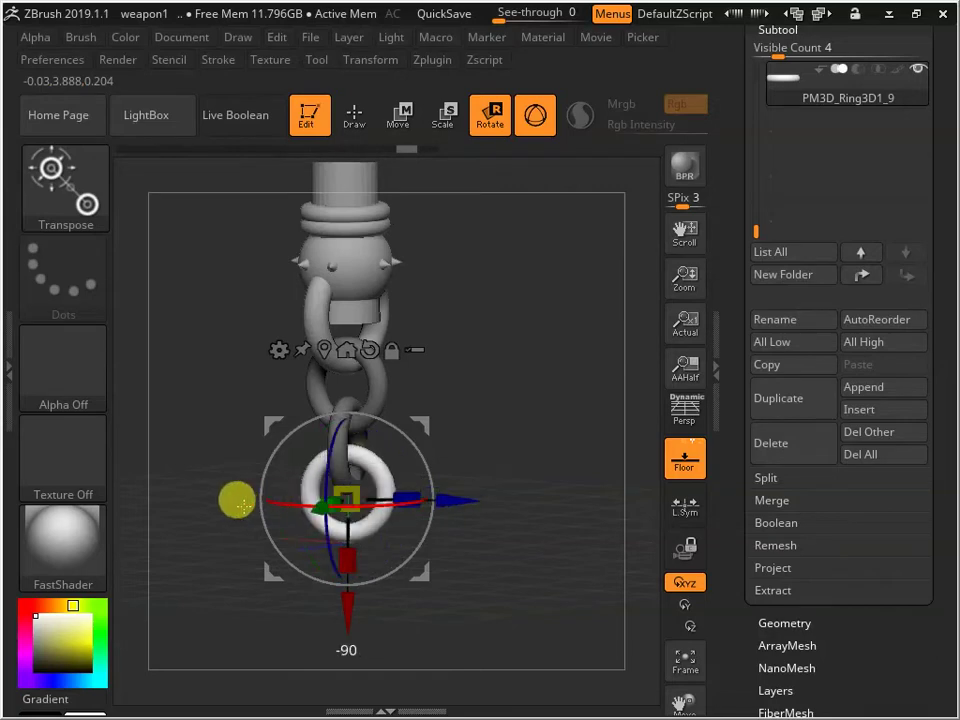
pyautogui.moveTo(452, 407); pyautogui.dragTo(424, 565)
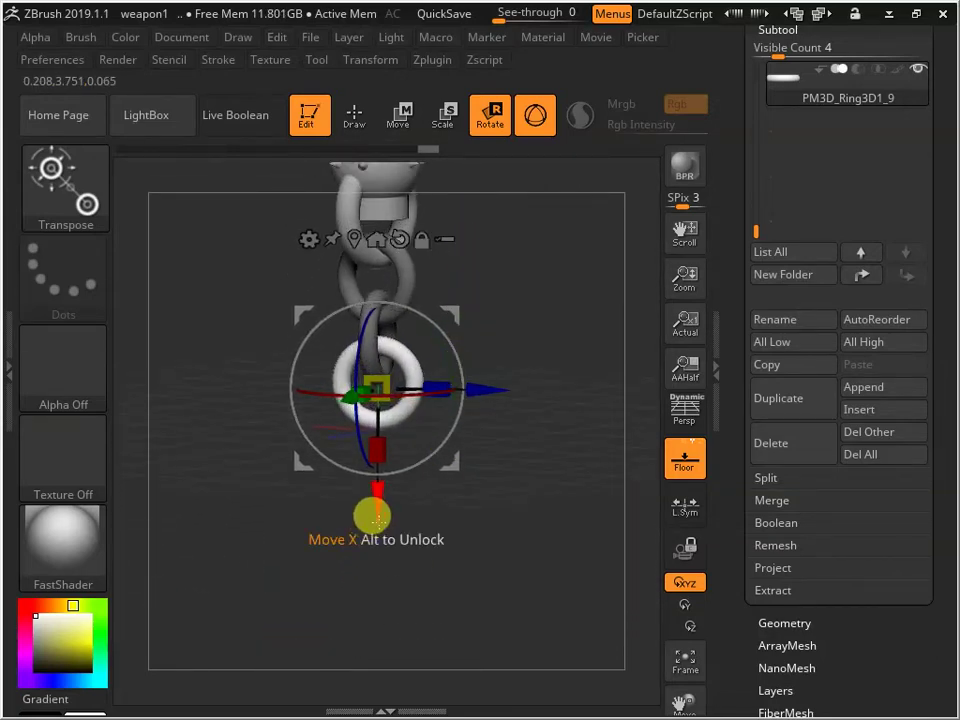
# - Lower the newest chain link slightly, copy it downward, and turn the copy crosswise about the vertical axis
pyautogui.moveTo(377, 517); pyautogui.dragTo(381, 511)
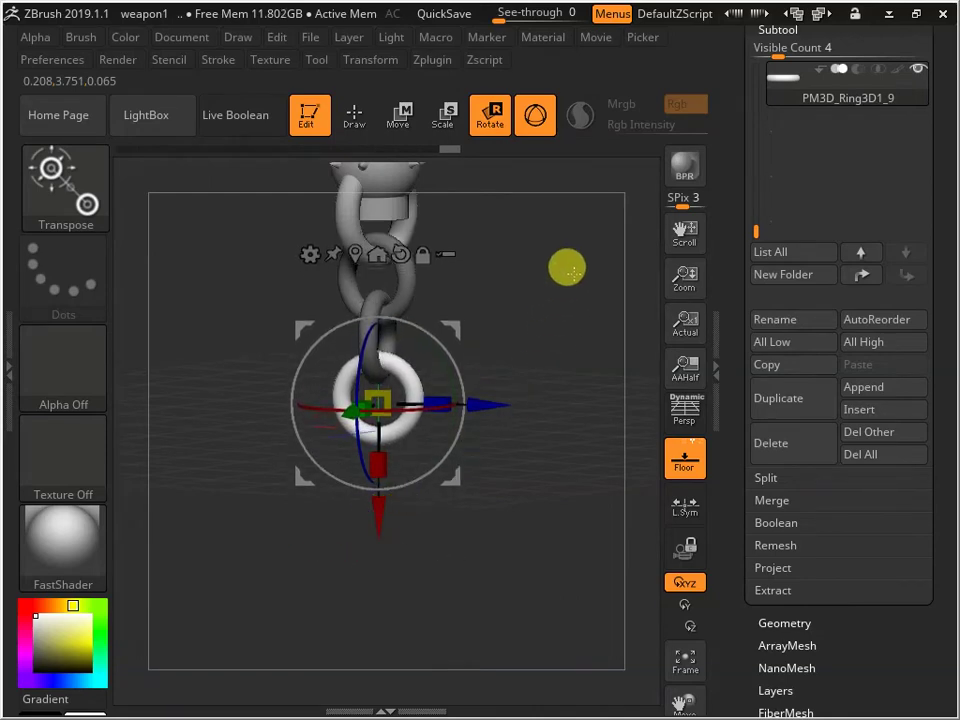
pyautogui.moveTo(567, 270); pyautogui.dragTo(466, 283)
pyautogui.moveTo(530, 316); pyautogui.dragTo(552, 375)
pyautogui.moveTo(375, 508); pyautogui.dragTo(366, 566)
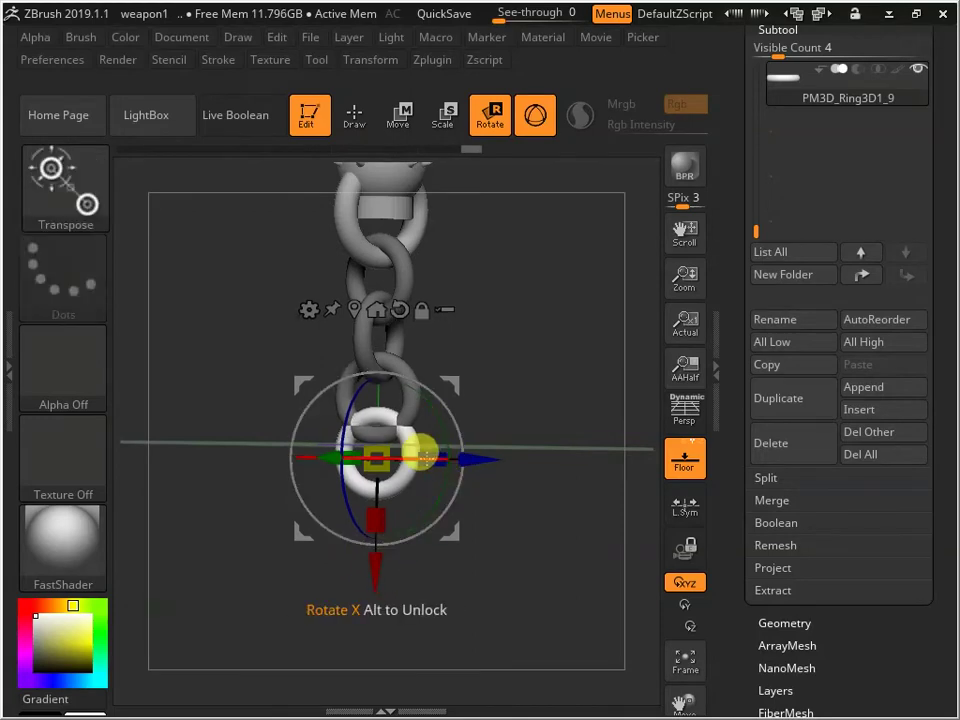
pyautogui.moveTo(421, 452); pyautogui.dragTo(302, 456)
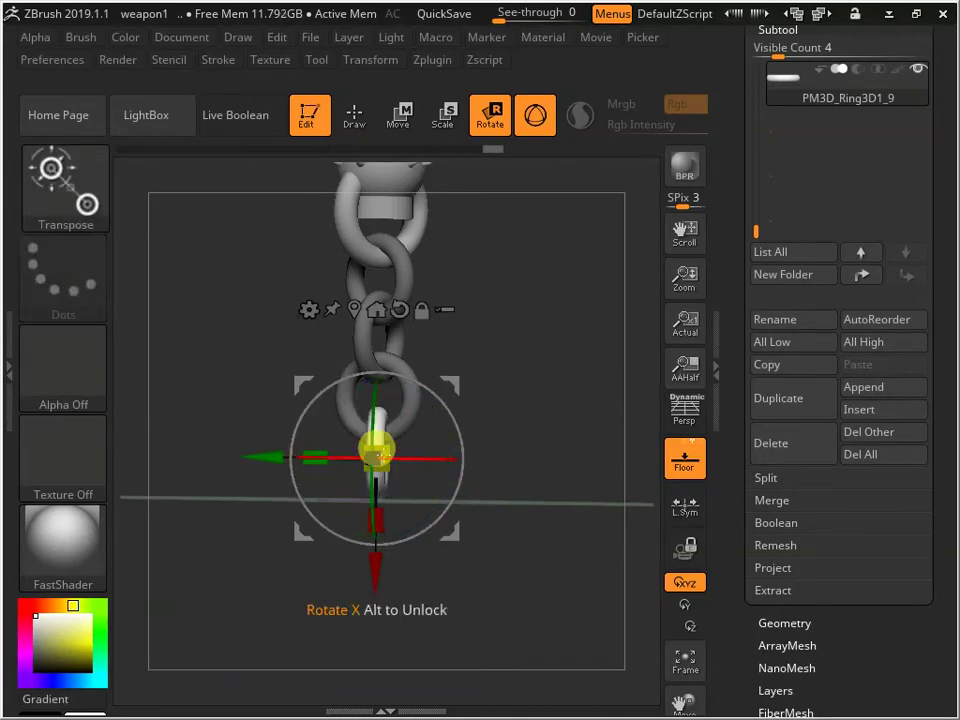
# - Append a cylinder subtool and move it down below the end of the chain
pyautogui.moveTo(430, 400); pyautogui.dragTo(633, 396)
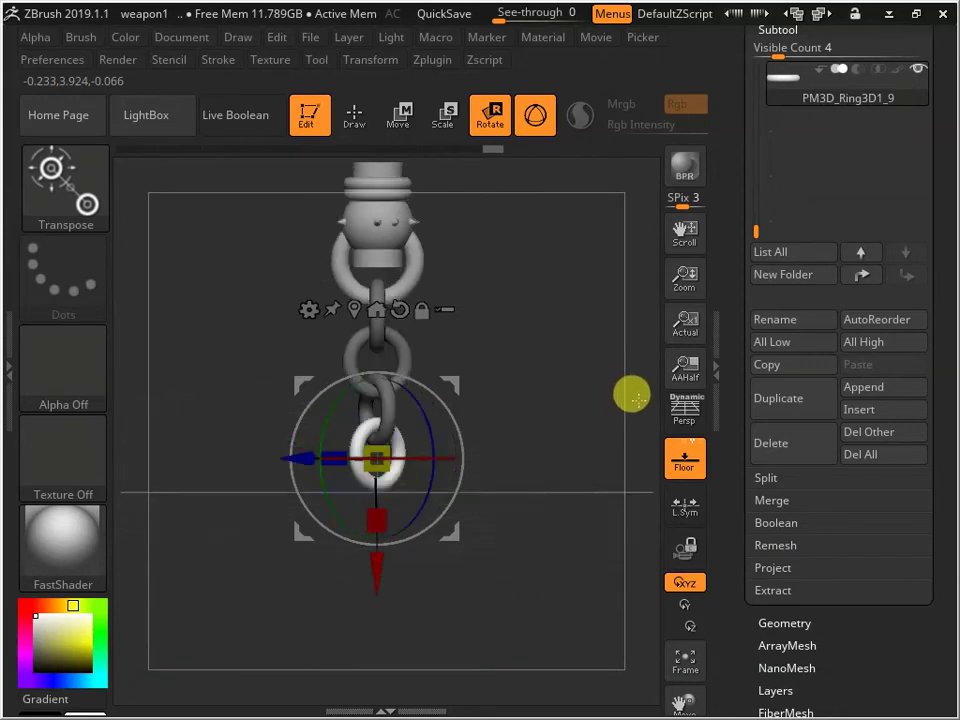
pyautogui.moveTo(527, 377); pyautogui.dragTo(354, 377)
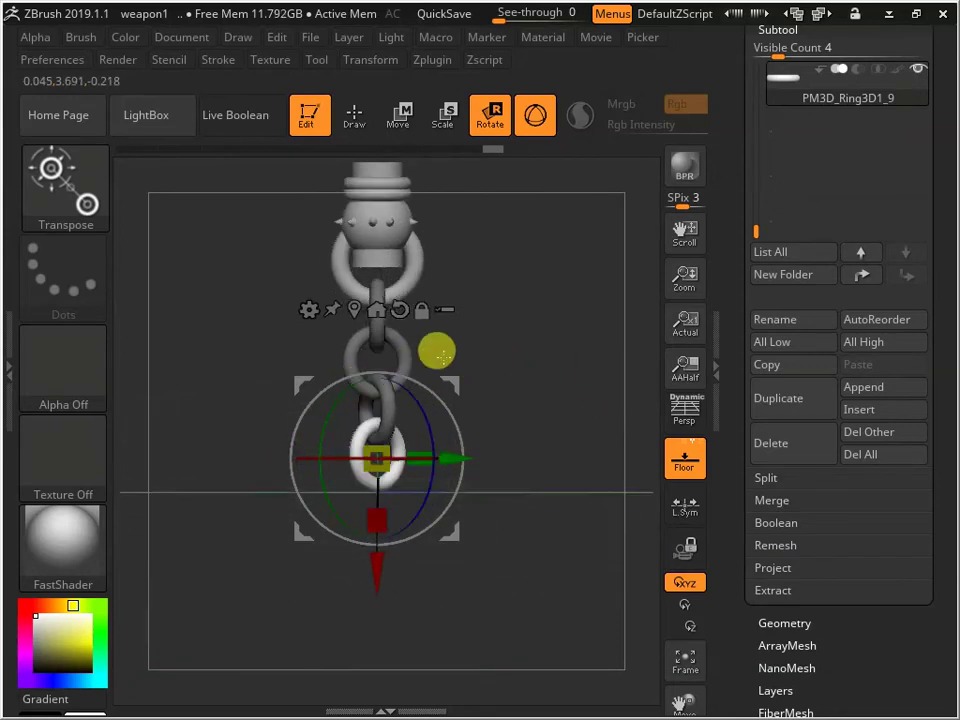
pyautogui.moveTo(437, 347); pyautogui.dragTo(511, 329)
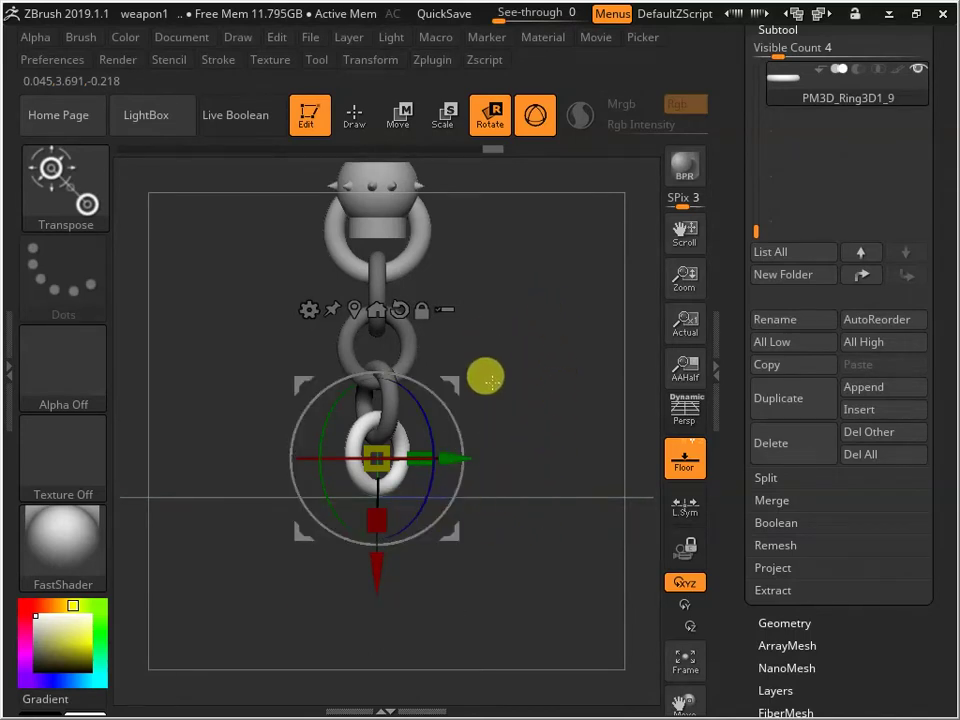
pyautogui.keyDown('ctrl'); pyautogui.moveTo(527, 370); pyautogui.dragTo(467, 304, button='right'); pyautogui.keyUp('ctrl')
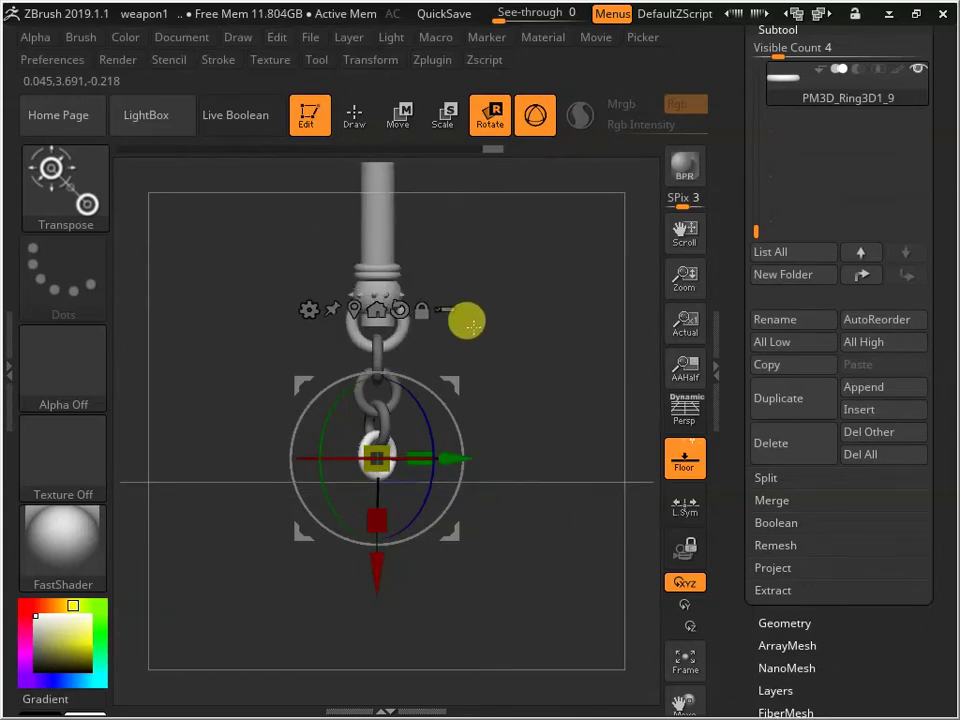
pyautogui.click(866, 390)
pyautogui.click(503, 248)
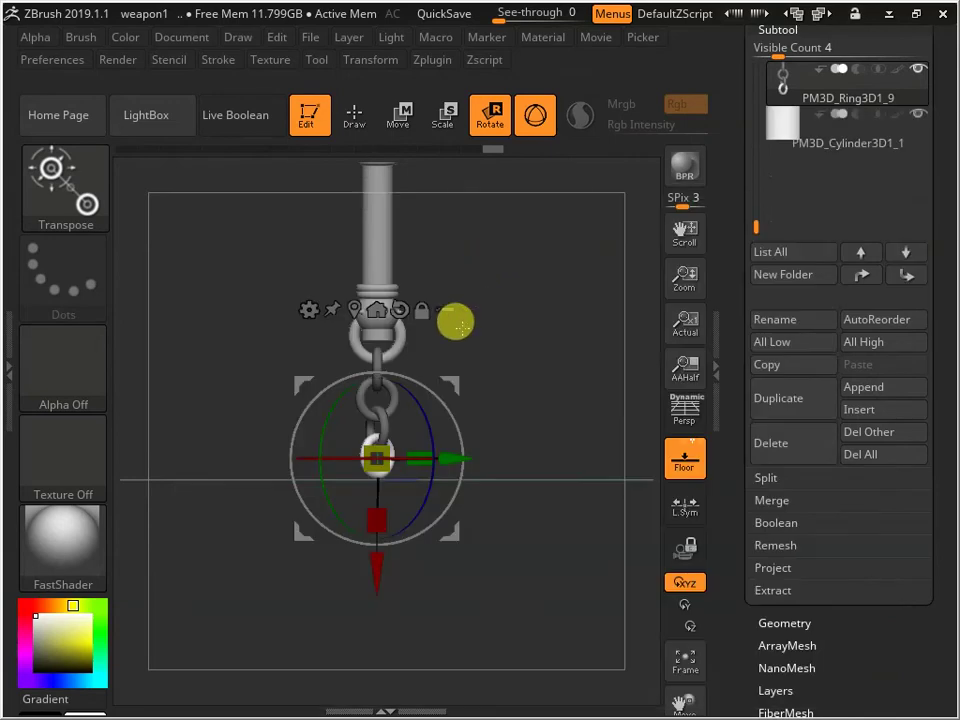
pyautogui.click(783, 123)
pyautogui.moveTo(454, 427); pyautogui.dragTo(444, 471)
pyautogui.moveTo(341, 212); pyautogui.dragTo(336, 428)
# - Shrink and flatten the cylinder into a short, wide weight placed just beneath the lowest chain link
pyautogui.moveTo(348, 535); pyautogui.dragTo(333, 528)
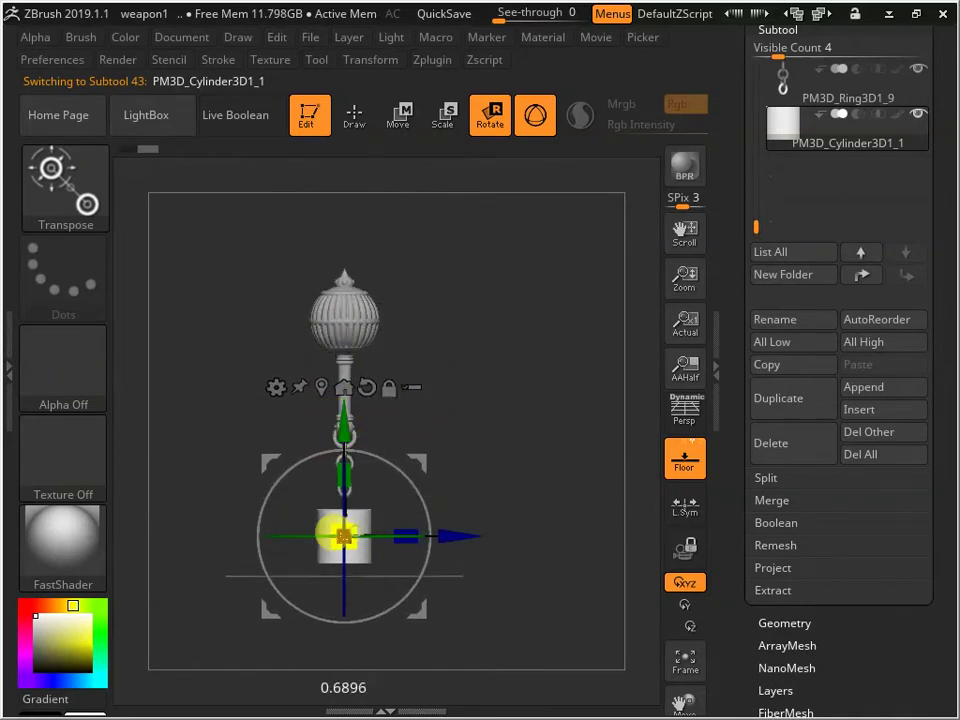
pyautogui.hotkey('ctrl', 'z')
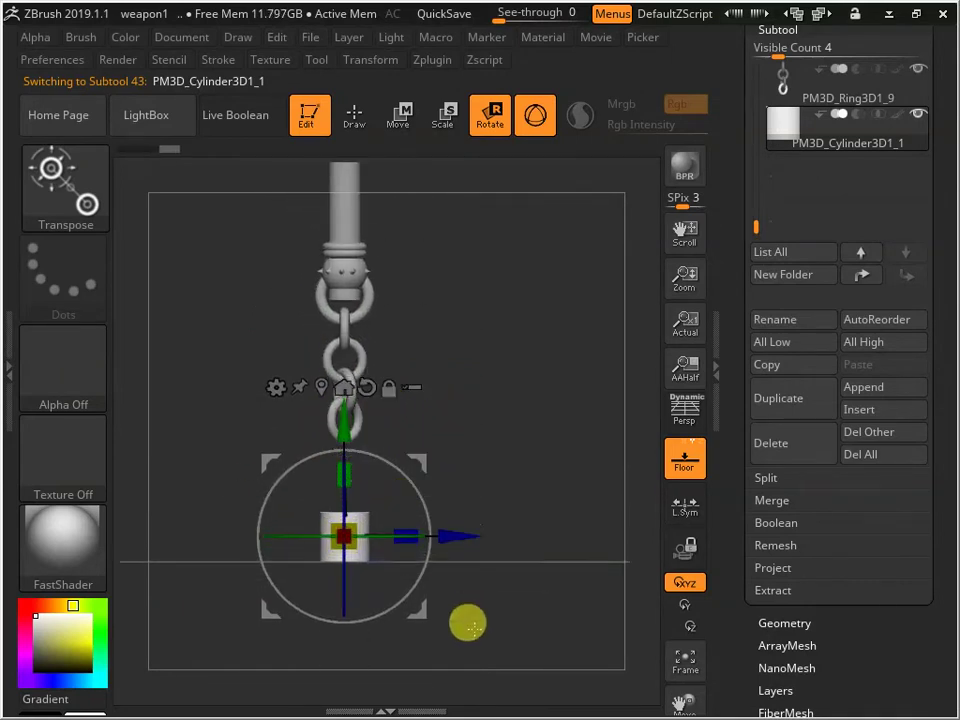
pyautogui.moveTo(333, 463)
pyautogui.mouseDown()
pyautogui.moveTo(349, 484)
pyautogui.moveTo(333, 468)
pyautogui.moveTo(332, 491)
pyautogui.moveTo(332, 471)
pyautogui.moveTo(335, 480)
pyautogui.mouseUp()
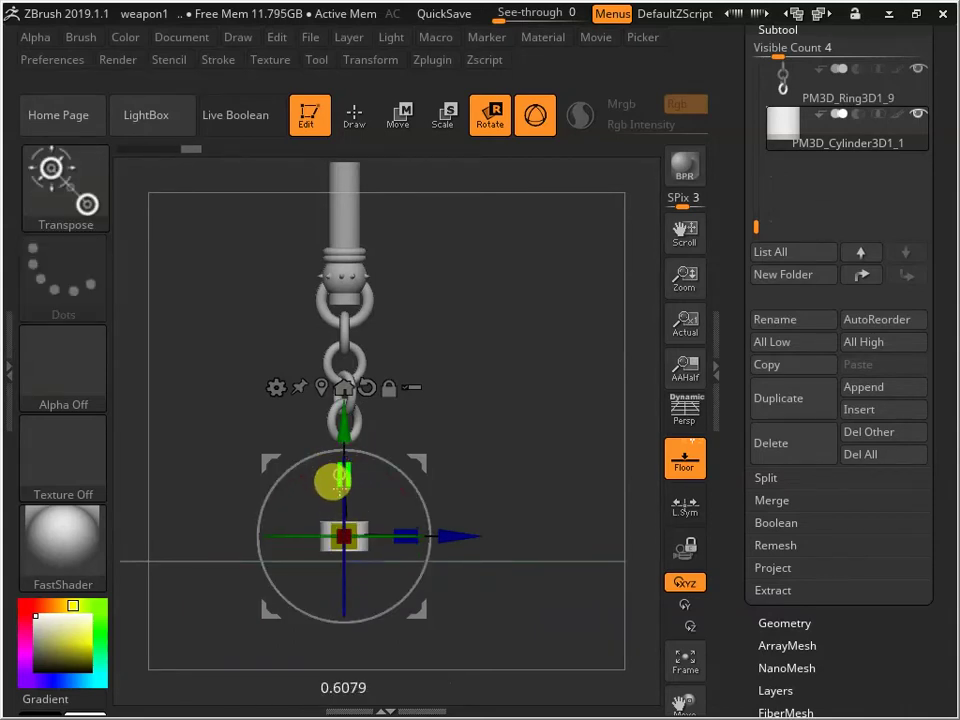
pyautogui.moveTo(336, 418); pyautogui.dragTo(380, 366)
pyautogui.keyDown('alt'); pyautogui.moveTo(462, 401); pyautogui.dragTo(467, 523); pyautogui.keyUp('alt')
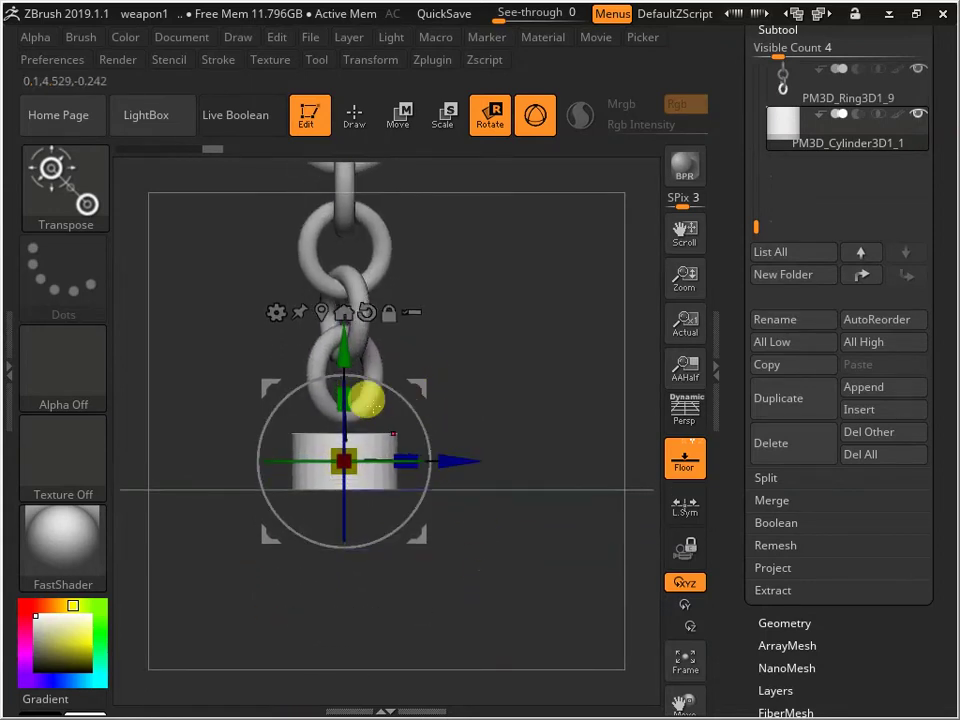
pyautogui.moveTo(339, 448); pyautogui.dragTo(354, 439)
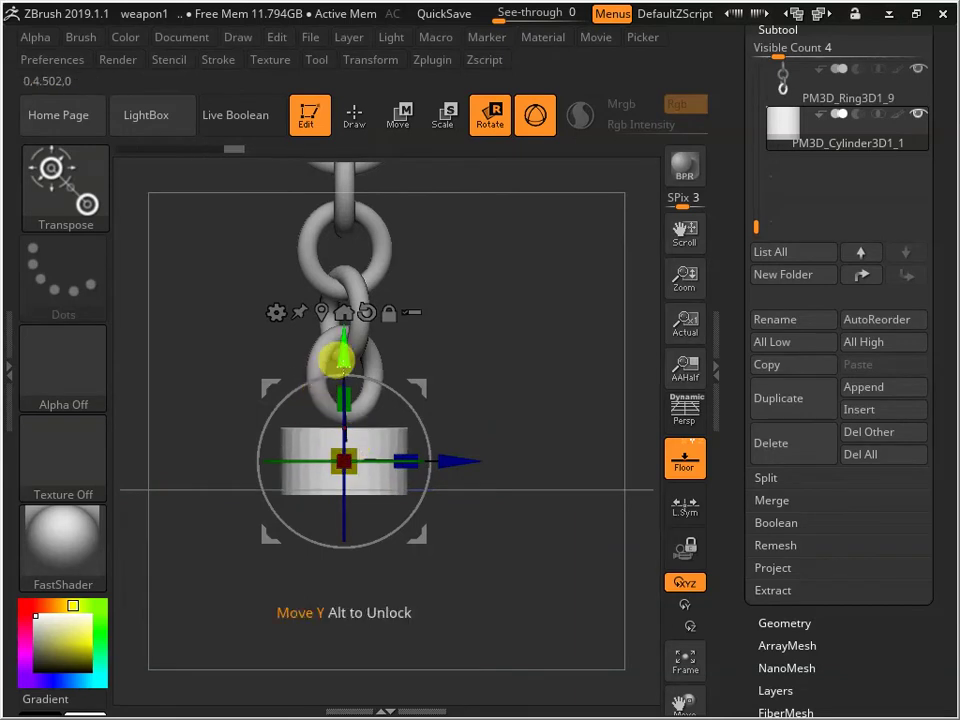
pyautogui.moveTo(339, 364)
pyautogui.mouseDown()
pyautogui.moveTo(339, 343)
pyautogui.moveTo(340, 356)
pyautogui.mouseUp()
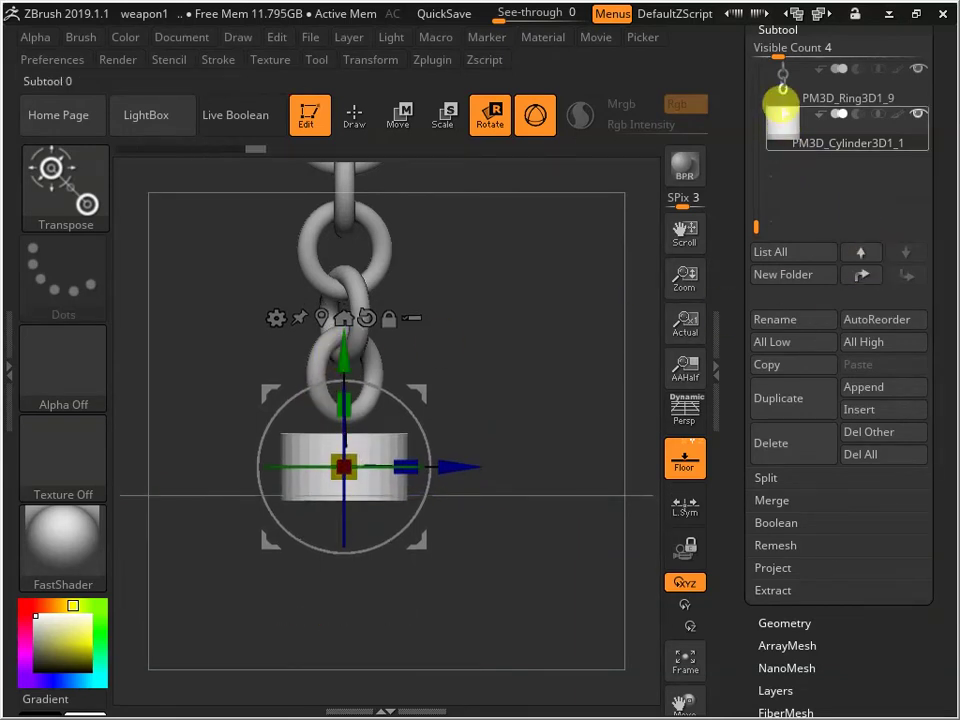
# - Copy the lowest chain link downward, turn the copy crosswise and sink it partway into the top of the cylinder
pyautogui.click(791, 88)
pyautogui.moveTo(928, 174); pyautogui.dragTo(918, 212)
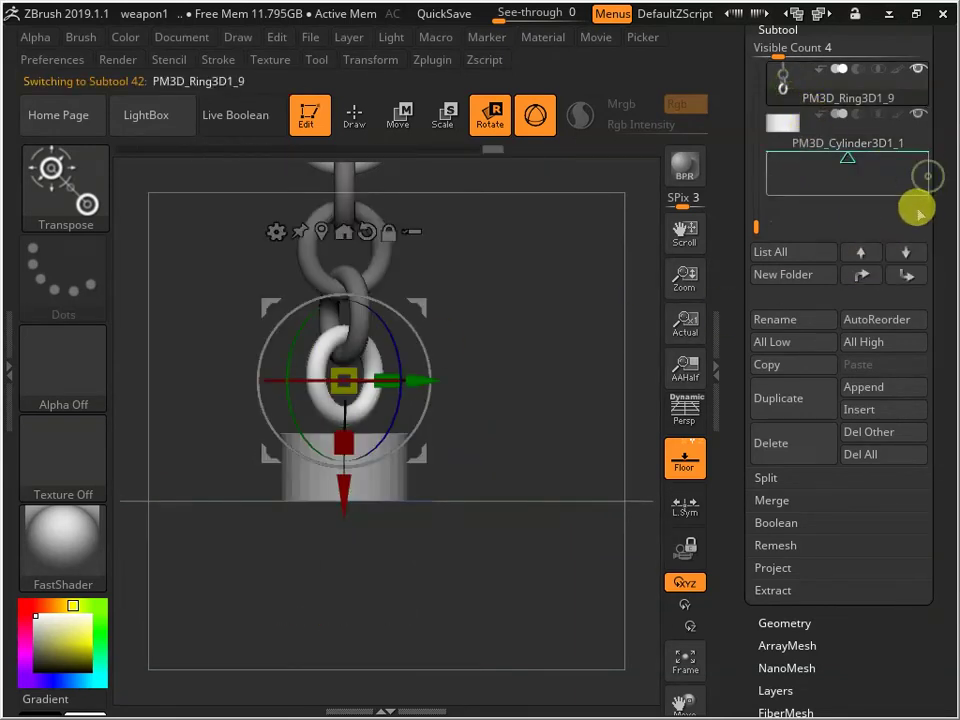
pyautogui.moveTo(932, 148); pyautogui.dragTo(785, 157)
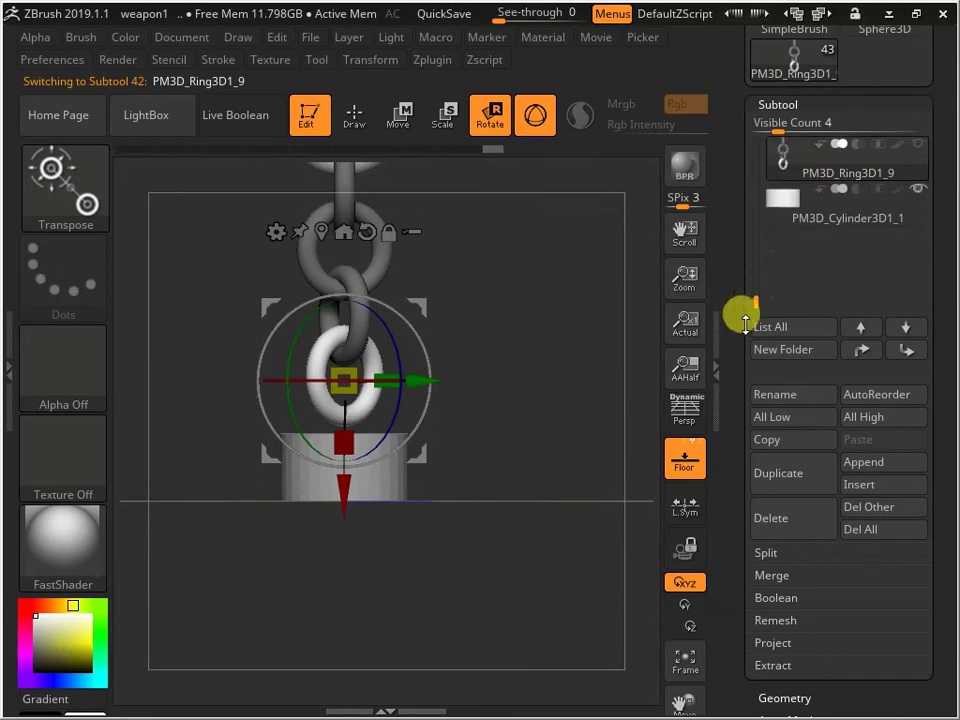
pyautogui.moveTo(759, 300); pyautogui.dragTo(757, 290)
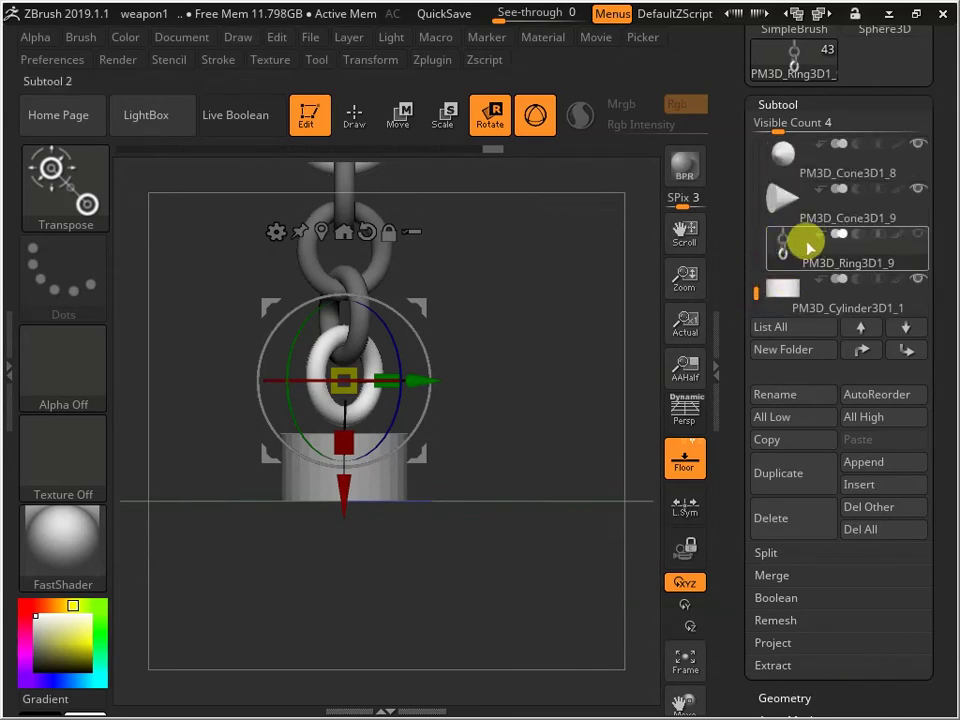
pyautogui.moveTo(808, 241)
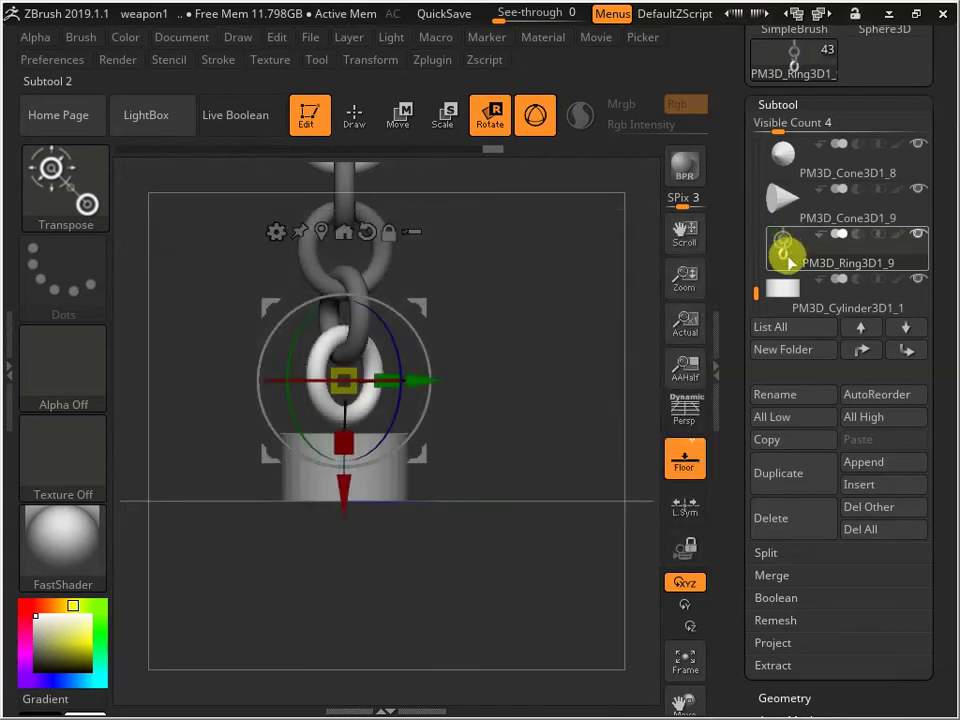
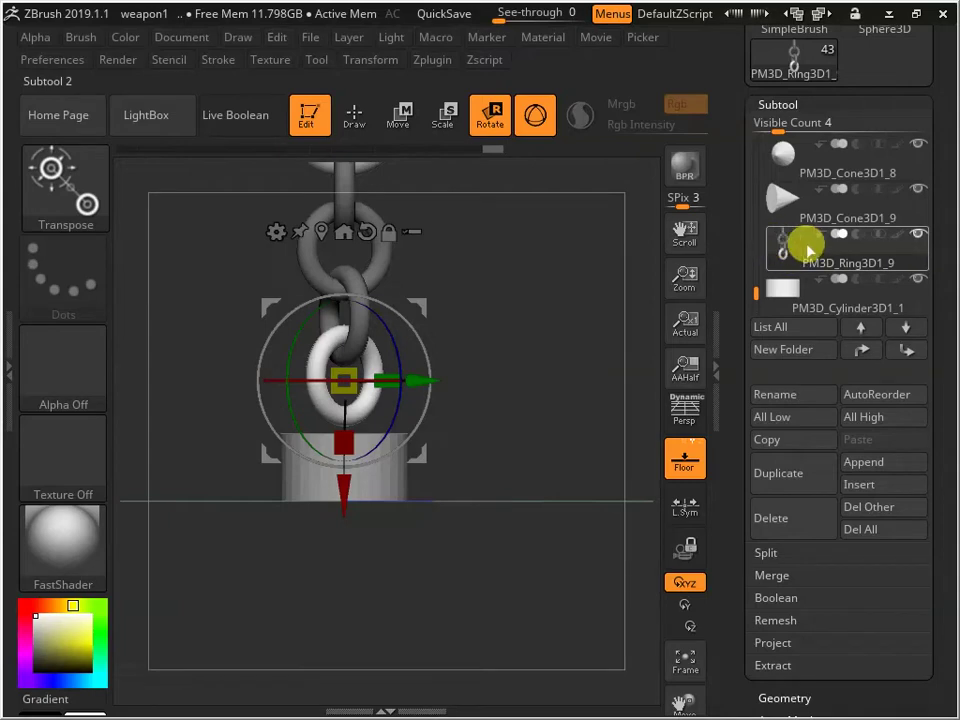
pyautogui.moveTo(343, 484); pyautogui.dragTo(334, 522)
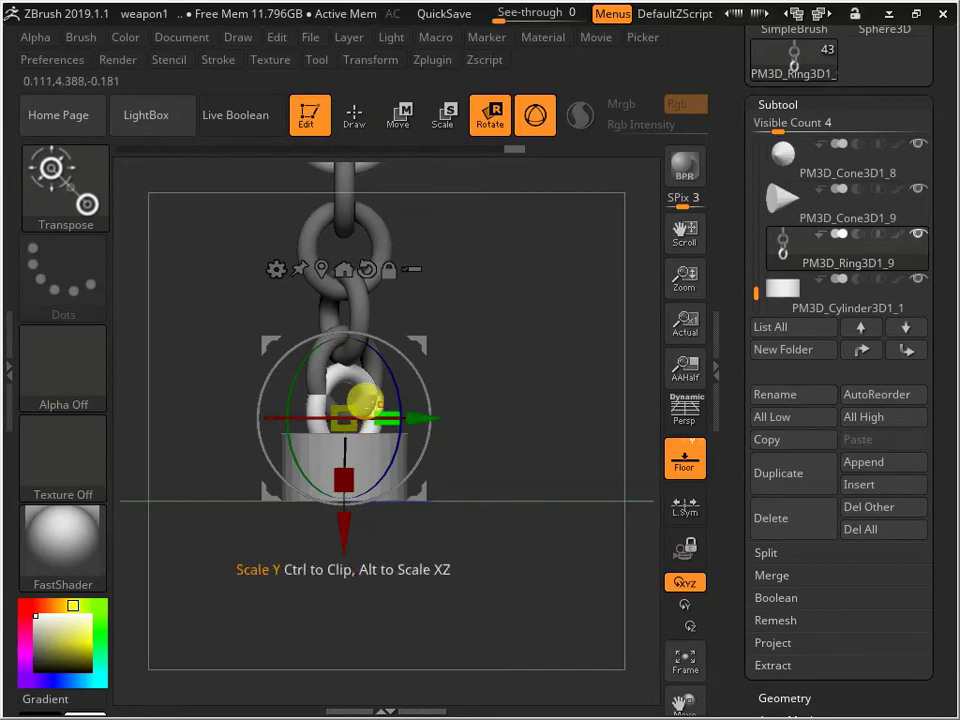
pyautogui.moveTo(348, 418); pyautogui.dragTo(195, 446)
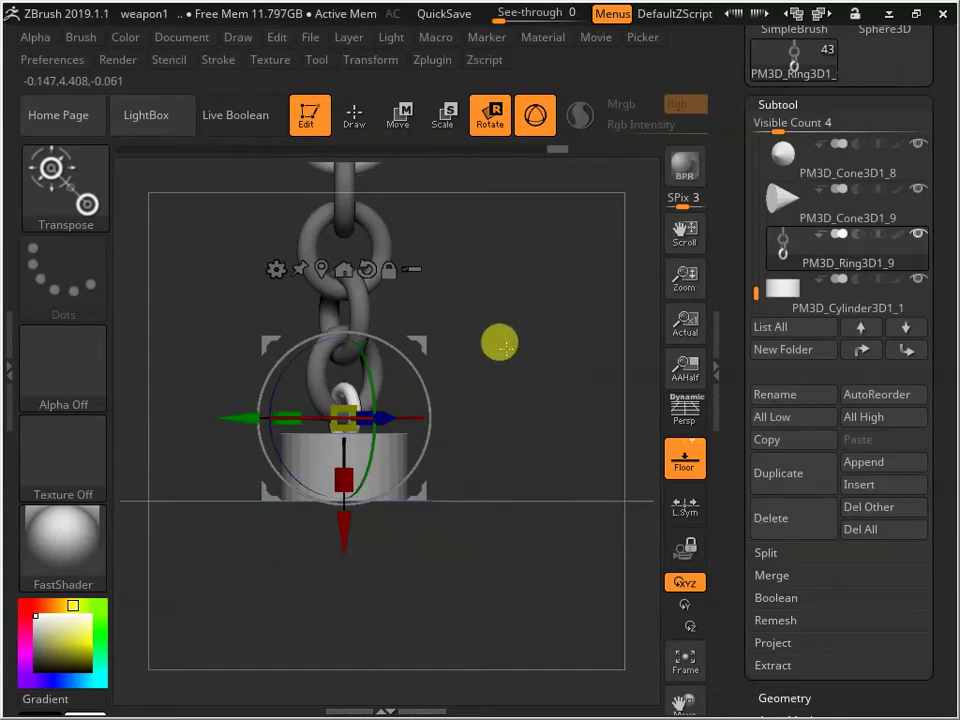
pyautogui.moveTo(505, 341); pyautogui.dragTo(567, 356)
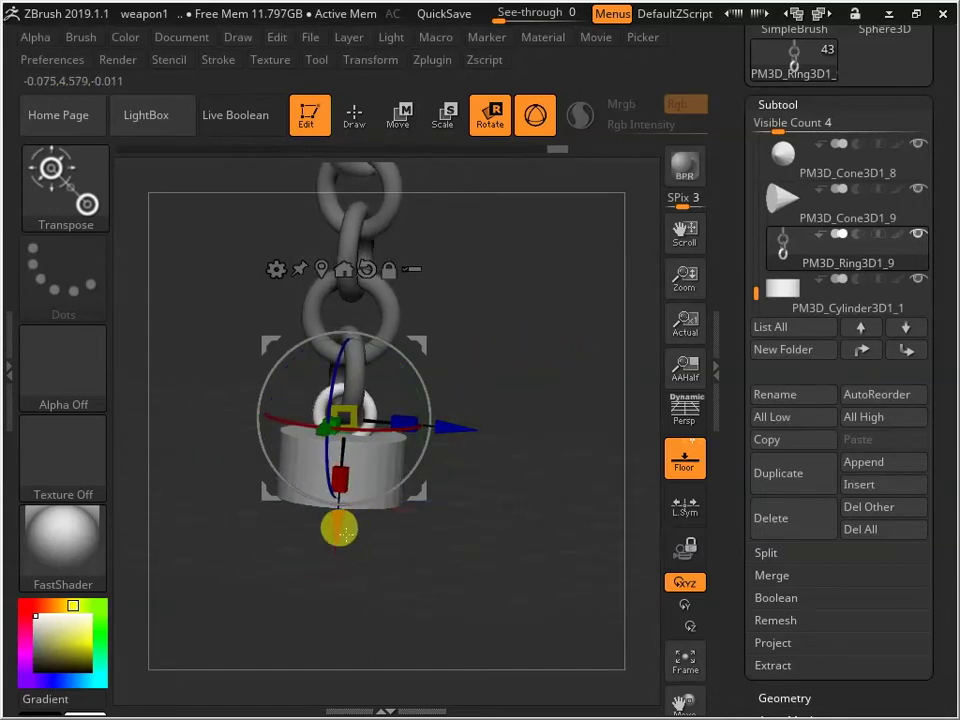
pyautogui.moveTo(339, 525); pyautogui.dragTo(317, 536)
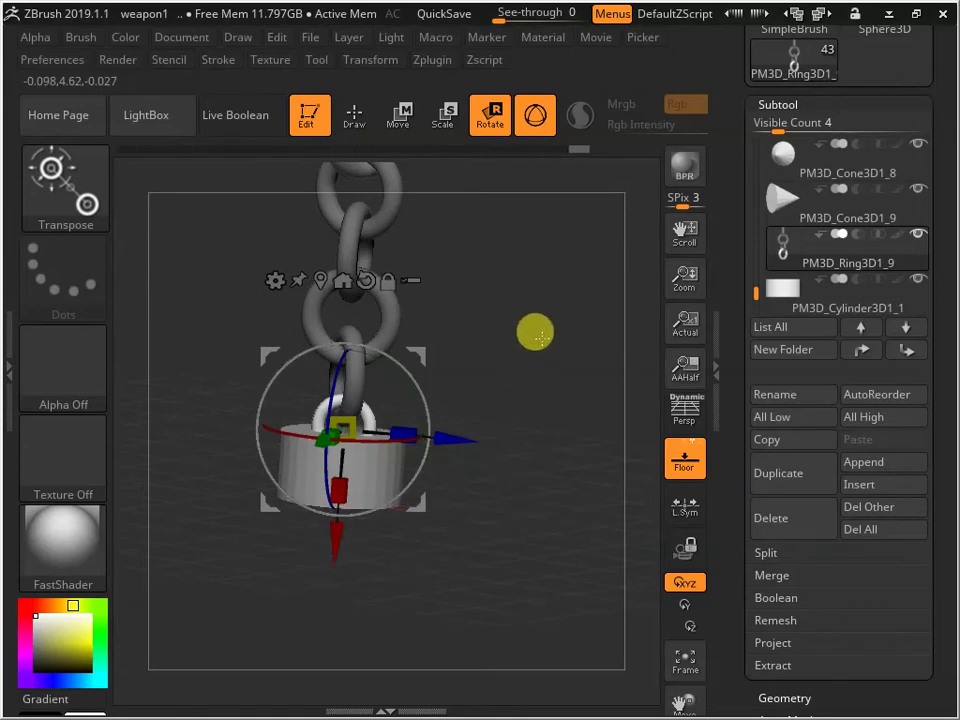
# - Return to Draw mode and examine the whole mace, from the ribbed head to the chain and its end weight
pyautogui.moveTo(531, 332); pyautogui.dragTo(308, 213)
pyautogui.moveTo(506, 313); pyautogui.dragTo(463, 318)
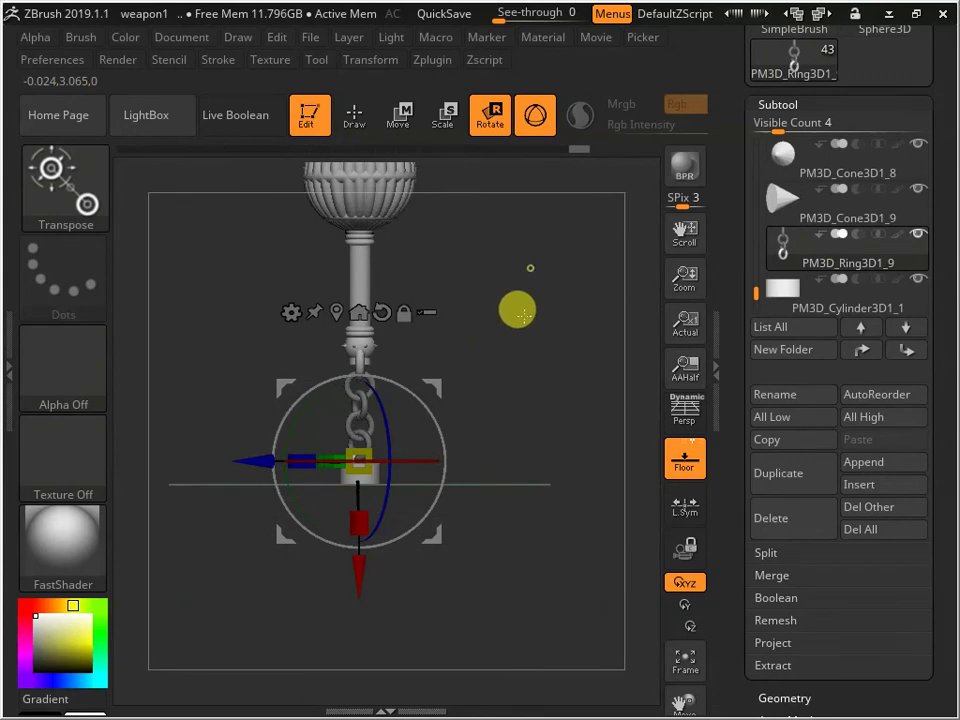
pyautogui.moveTo(541, 311)
pyautogui.mouseDown()
pyautogui.moveTo(546, 422)
pyautogui.moveTo(559, 390)
pyautogui.mouseUp()
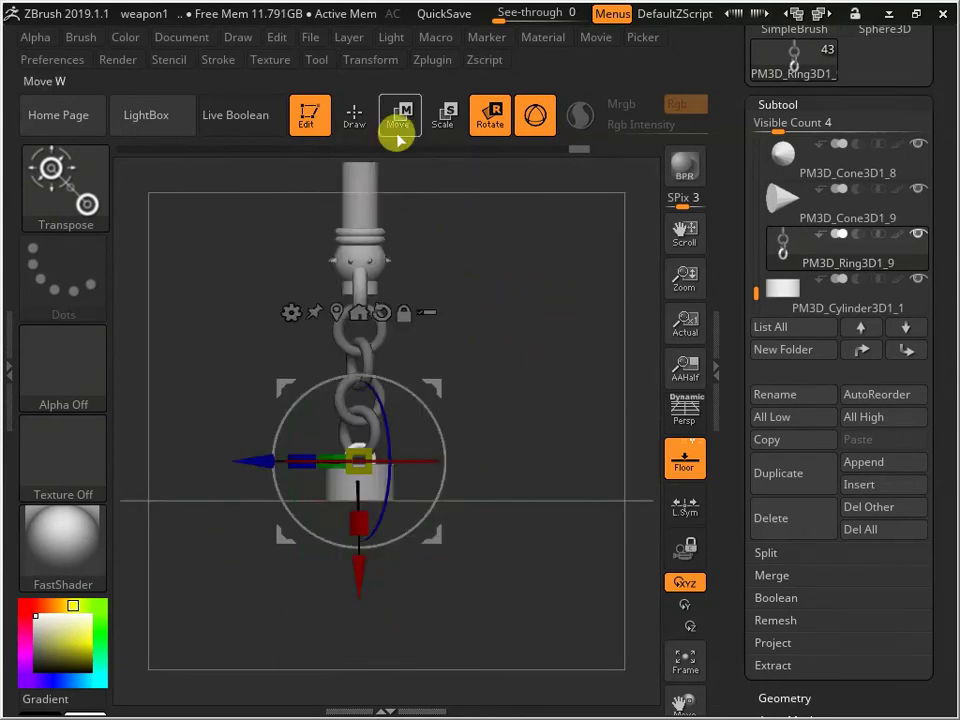
pyautogui.click(355, 113)
pyautogui.moveTo(476, 339)
pyautogui.mouseDown()
pyautogui.moveTo(381, 377)
pyautogui.moveTo(364, 332)
pyautogui.moveTo(461, 333)
pyautogui.moveTo(441, 510)
pyautogui.moveTo(426, 371)
pyautogui.moveTo(407, 334)
pyautogui.moveTo(444, 440)
pyautogui.moveTo(493, 317)
pyautogui.mouseUp()
pyautogui.moveTo(523, 354); pyautogui.dragTo(553, 405)
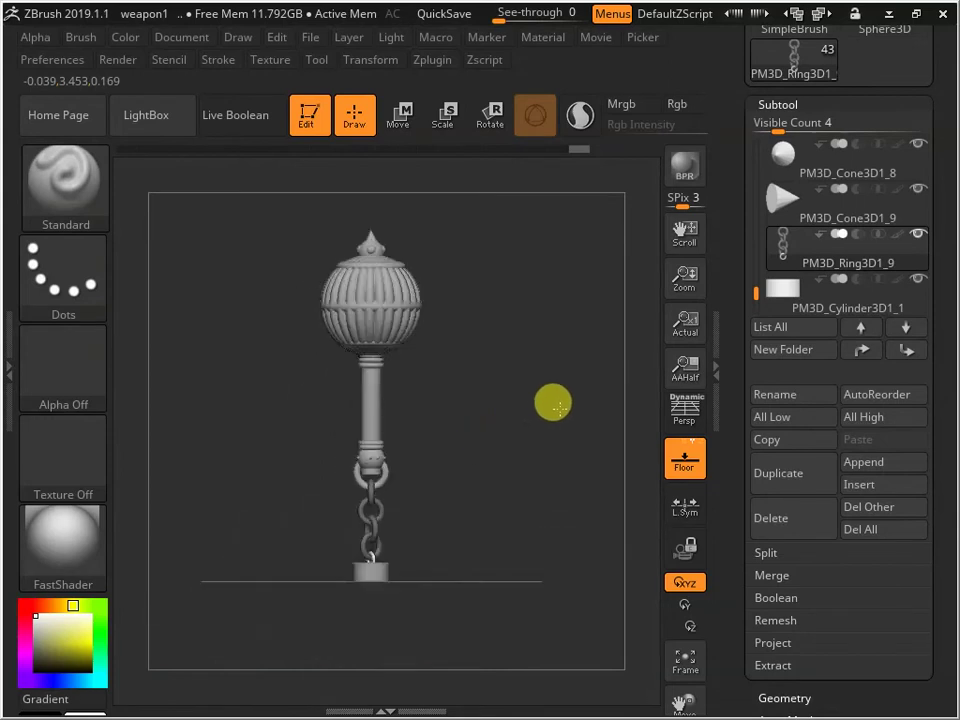
pyautogui.moveTo(482, 396); pyautogui.dragTo(356, 446)
pyautogui.moveTo(444, 403); pyautogui.dragTo(527, 349)
pyautogui.keyDown('alt'); pyautogui.moveTo(464, 394); pyautogui.dragTo(526, 414); pyautogui.keyUp('alt')
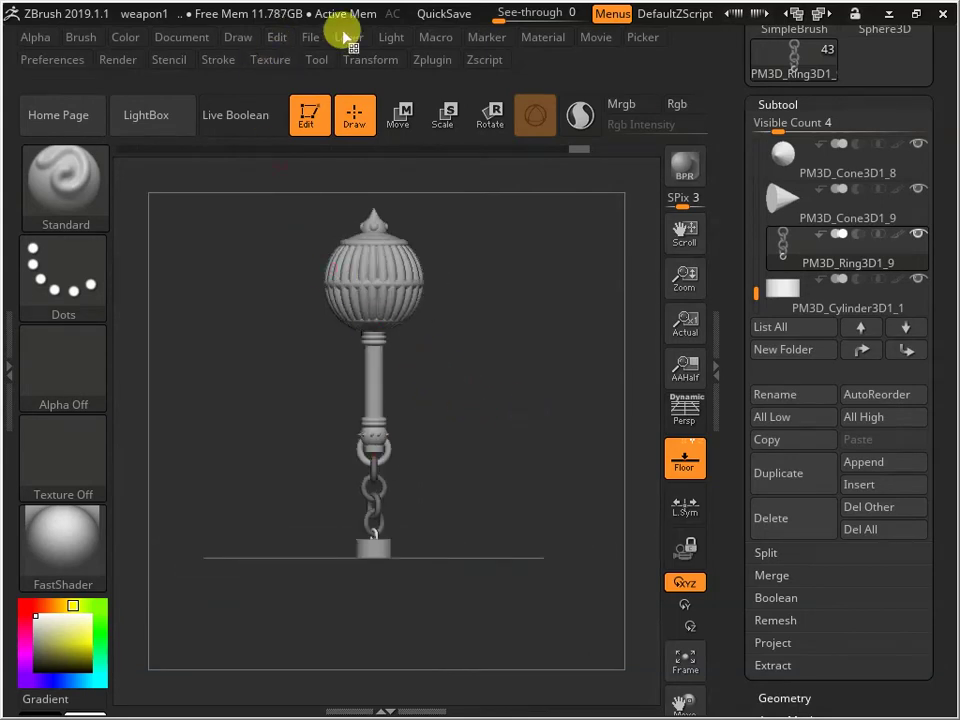
# - Save the project to the Desktop as a new file named weapon2
pyautogui.click(308, 38)
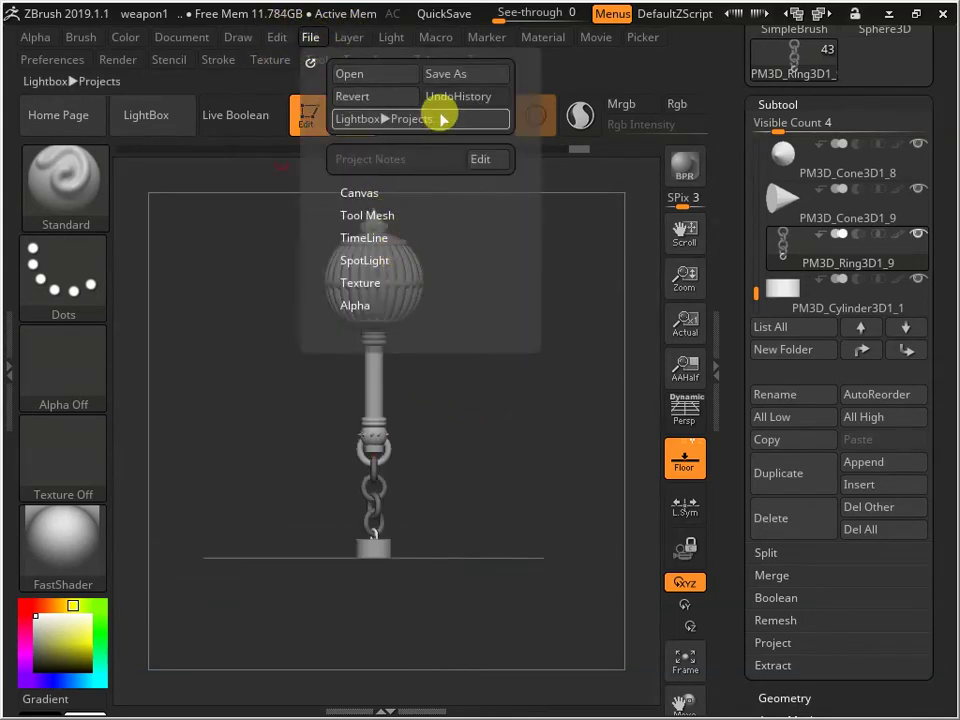
pyautogui.click(445, 73)
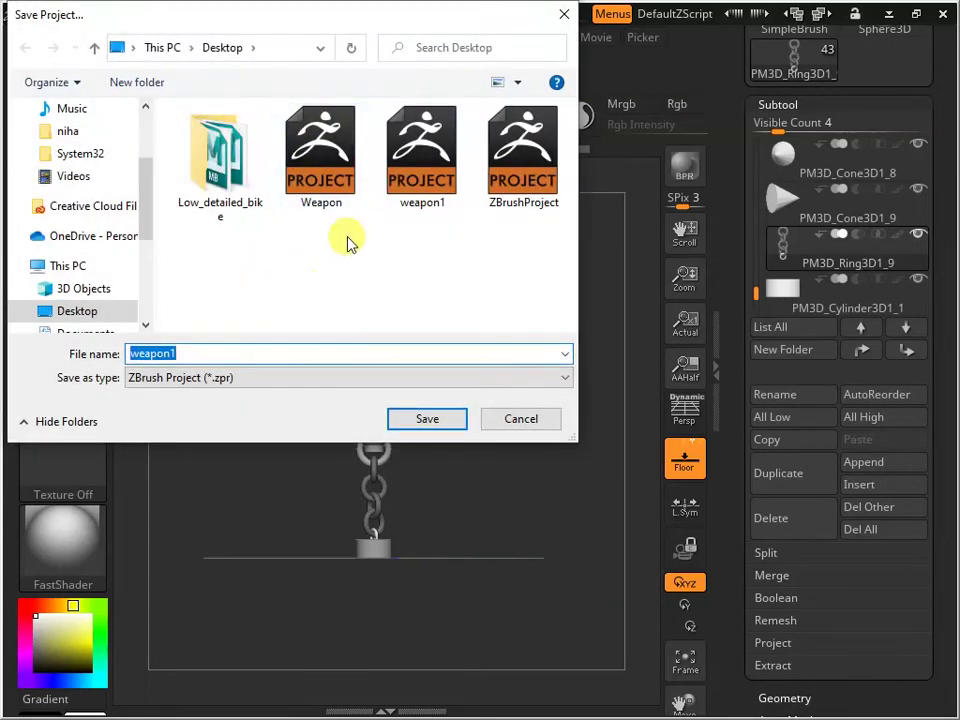
pyautogui.click(421, 160)
pyautogui.doubleClick(217, 352)
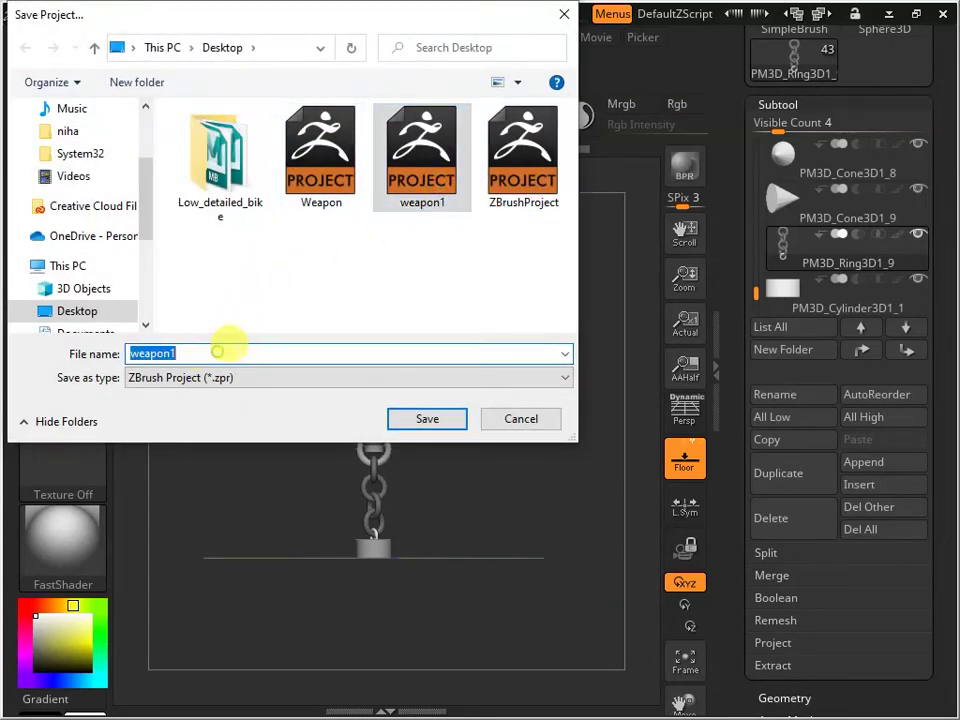
pyautogui.press('BackSpace')
pyautogui.write('2')
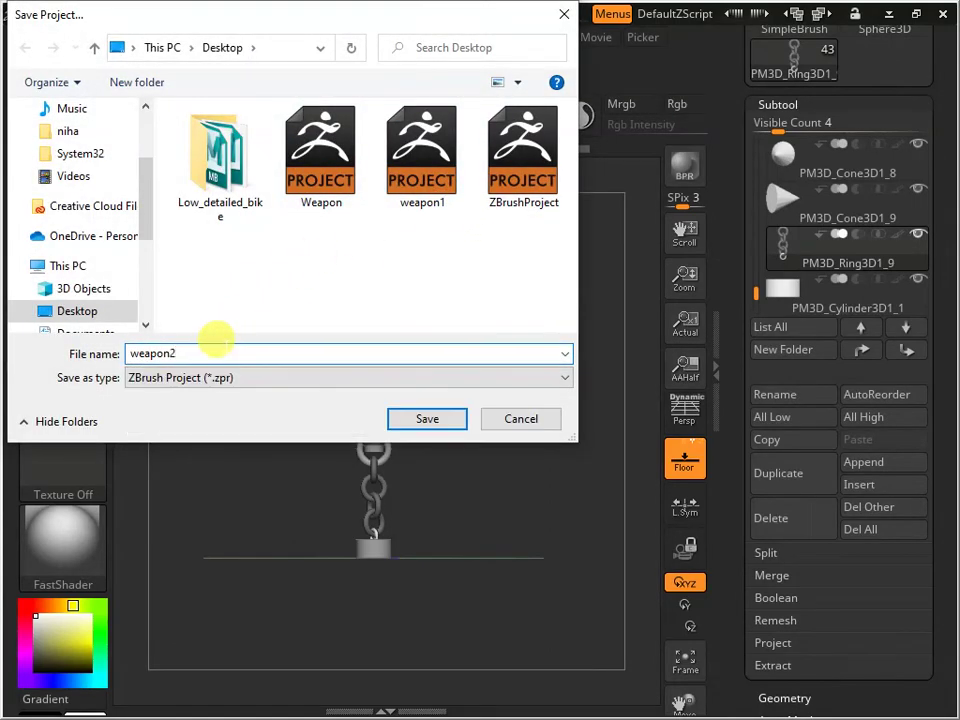
pyautogui.press('Return')
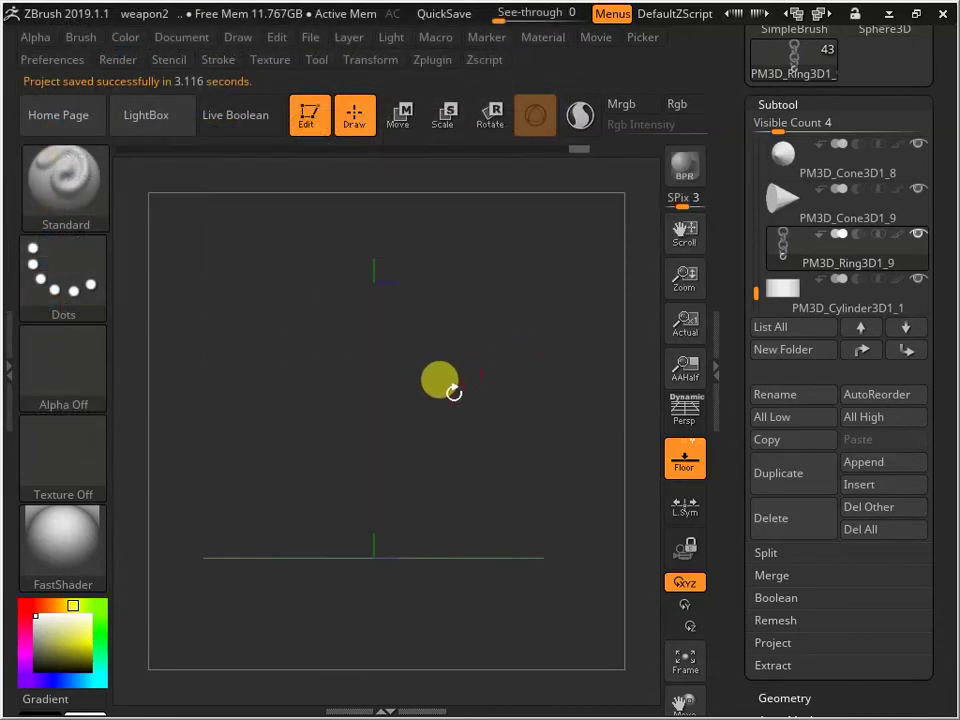
# - Review the complete mace from a distance and up close, and look through the subtool list up to its first entry
pyautogui.moveTo(466, 392); pyautogui.dragTo(492, 401)
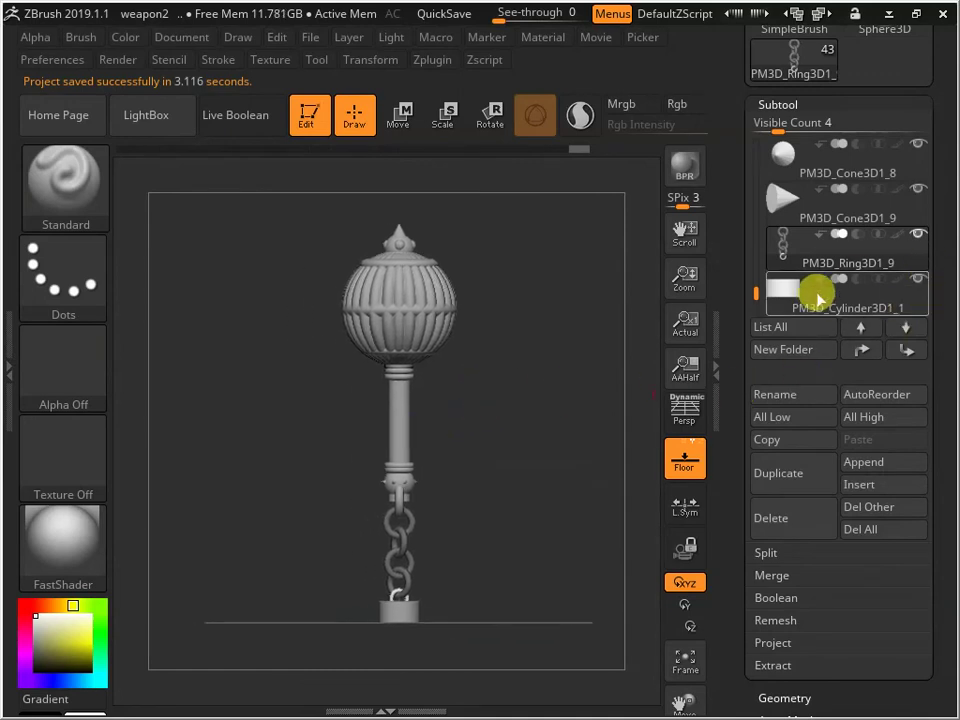
pyautogui.moveTo(748, 294); pyautogui.dragTo(776, 124)
pyautogui.moveTo(514, 358)
pyautogui.mouseDown()
pyautogui.moveTo(471, 403)
pyautogui.moveTo(373, 441)
pyautogui.moveTo(400, 440)
pyautogui.mouseUp()
pyautogui.moveTo(514, 386)
pyautogui.mouseDown()
pyautogui.moveTo(471, 493)
pyautogui.moveTo(519, 411)
pyautogui.moveTo(577, 360)
pyautogui.moveTo(497, 403)
pyautogui.moveTo(497, 416)
pyautogui.moveTo(407, 403)
pyautogui.moveTo(453, 449)
pyautogui.moveTo(356, 381)
pyautogui.moveTo(370, 403)
pyautogui.mouseUp()
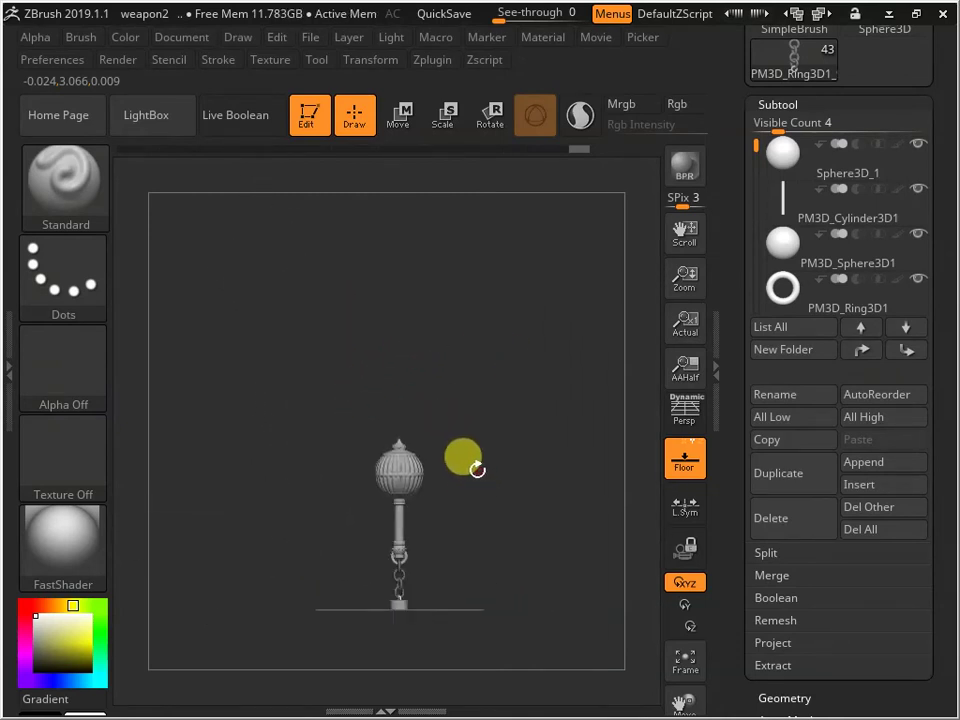
pyautogui.moveTo(457, 497); pyautogui.dragTo(577, 712)
pyautogui.keyDown('alt'); pyautogui.moveTo(503, 399); pyautogui.dragTo(428, 408); pyautogui.keyUp('alt')
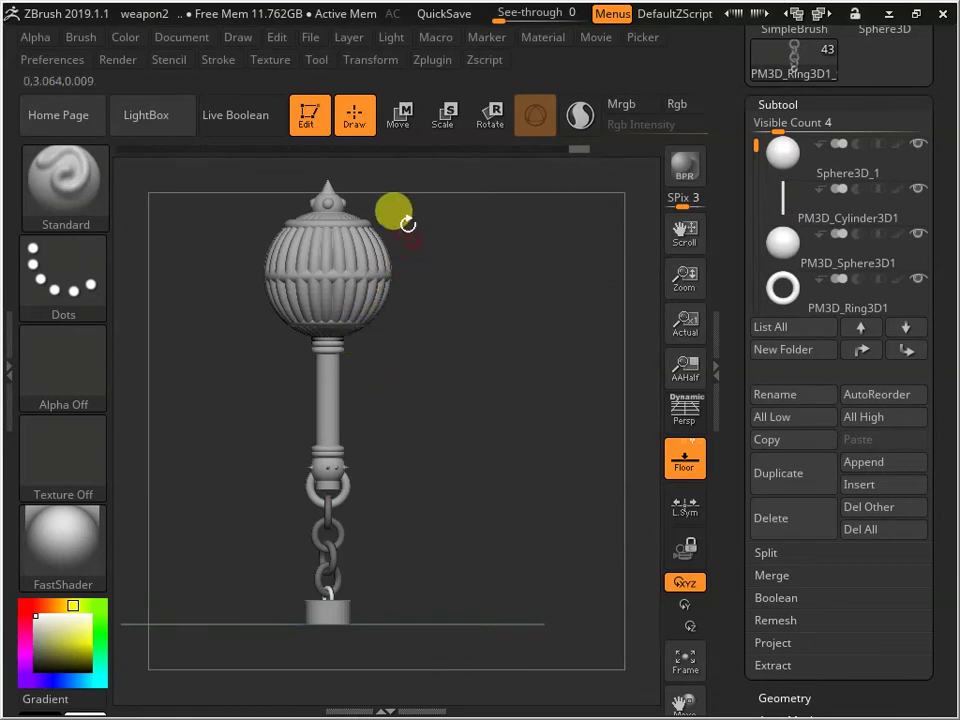
# - Examine the complete mace from the front at several distances and angles, from the ribbed head to the chain and end weight
pyautogui.moveTo(449, 385)
pyautogui.mouseDown()
pyautogui.moveTo(482, 404)
pyautogui.moveTo(446, 376)
pyautogui.moveTo(426, 426)
pyautogui.moveTo(449, 376)
pyautogui.mouseUp()
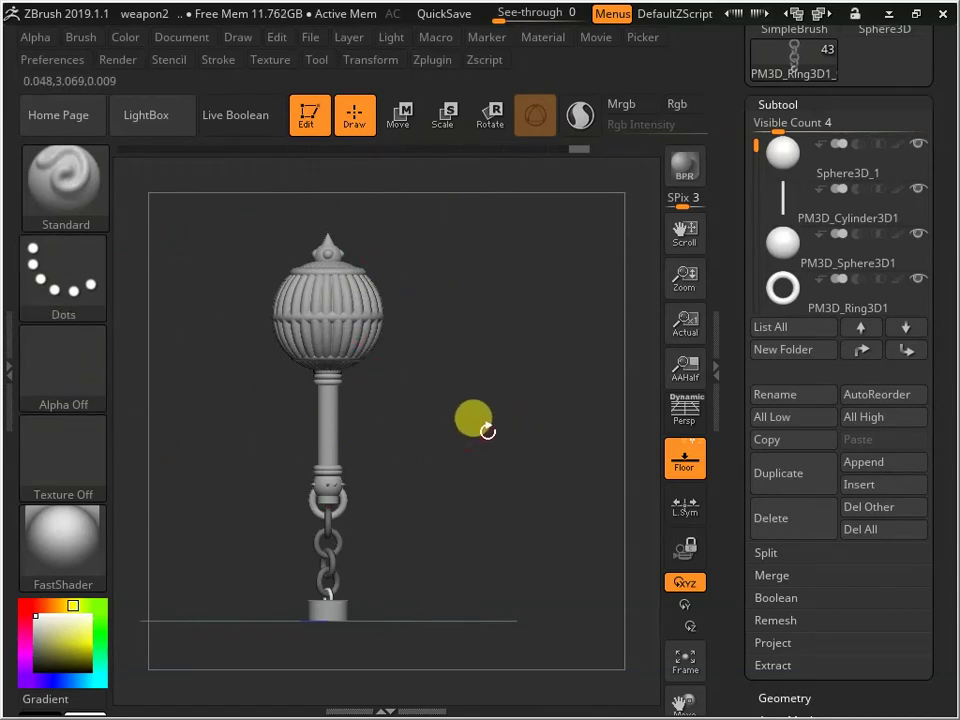
pyautogui.moveTo(412, 400); pyautogui.dragTo(428, 385)
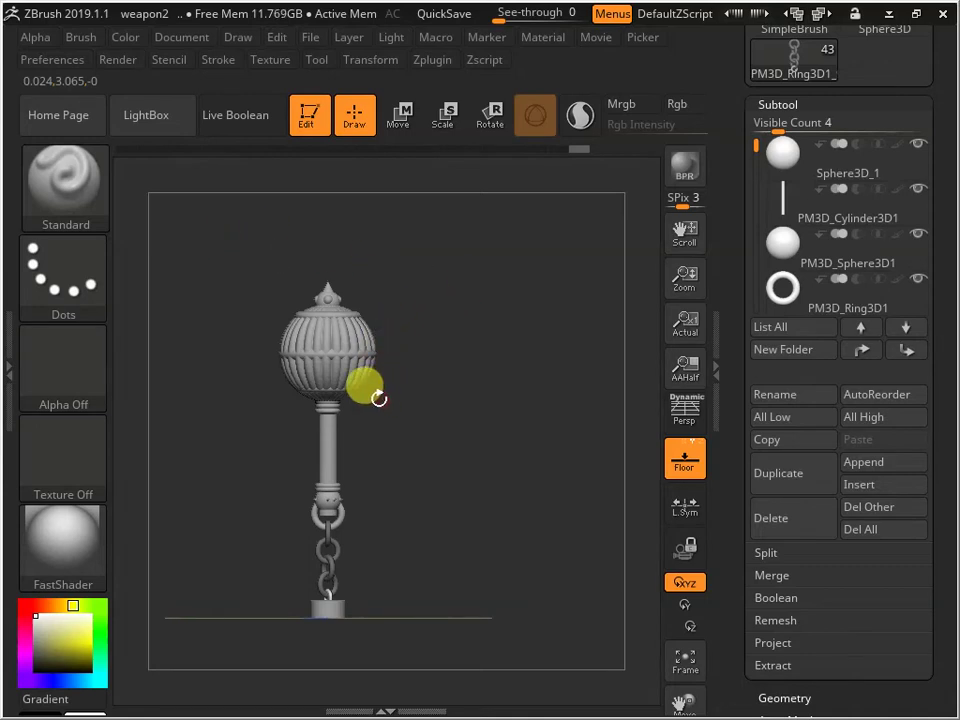
pyautogui.moveTo(413, 397); pyautogui.dragTo(347, 380)
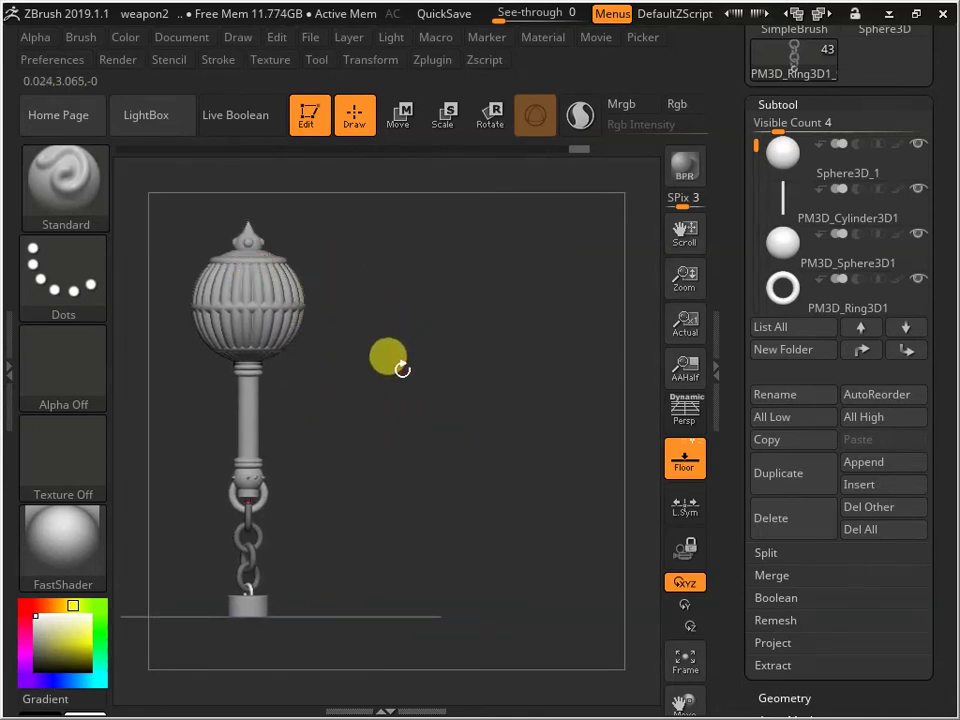
pyautogui.keyDown('alt'); pyautogui.moveTo(394, 406); pyautogui.dragTo(446, 409); pyautogui.keyUp('alt')
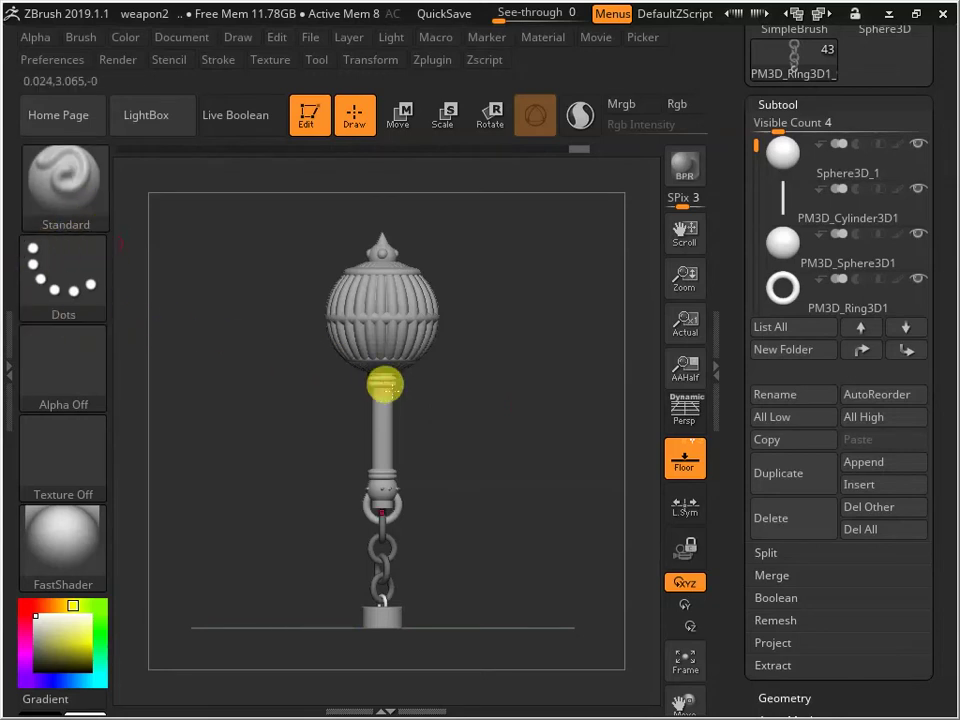
pyautogui.moveTo(516, 402)
pyautogui.mouseDown()
pyautogui.moveTo(435, 396)
pyautogui.moveTo(468, 420)
pyautogui.moveTo(446, 377)
pyautogui.moveTo(506, 345)
pyautogui.moveTo(585, 457)
pyautogui.moveTo(435, 514)
pyautogui.moveTo(512, 568)
pyautogui.moveTo(437, 418)
pyautogui.moveTo(530, 350)
pyautogui.moveTo(531, 358)
pyautogui.moveTo(557, 350)
pyautogui.moveTo(519, 384)
pyautogui.moveTo(565, 483)
pyautogui.mouseUp()
pyautogui.moveTo(487, 440); pyautogui.dragTo(507, 567)
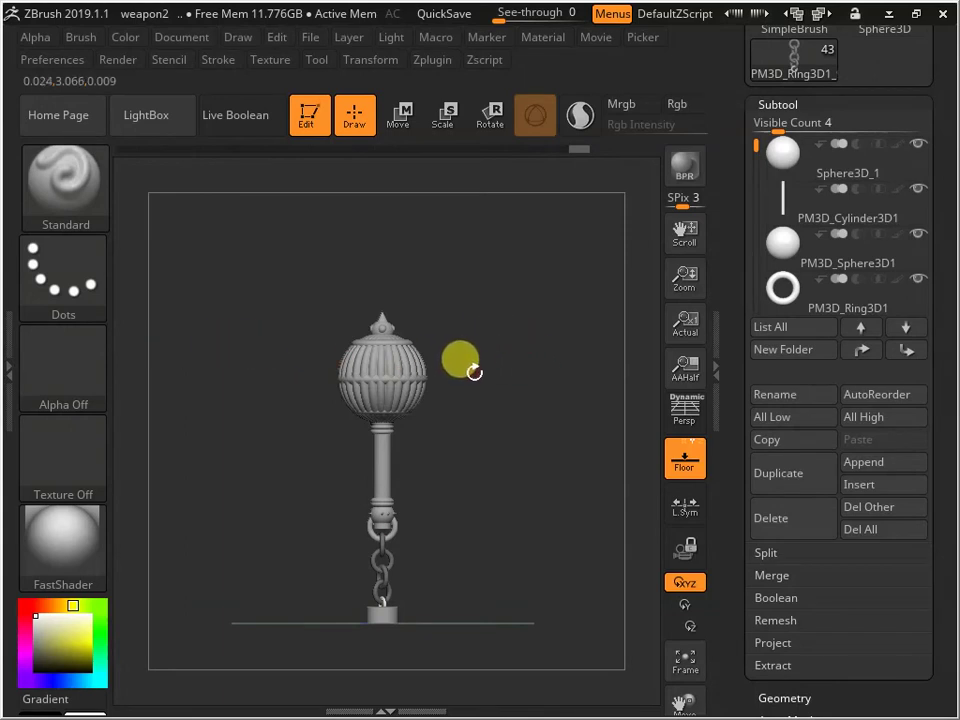
pyautogui.moveTo(480, 360); pyautogui.dragTo(467, 470)
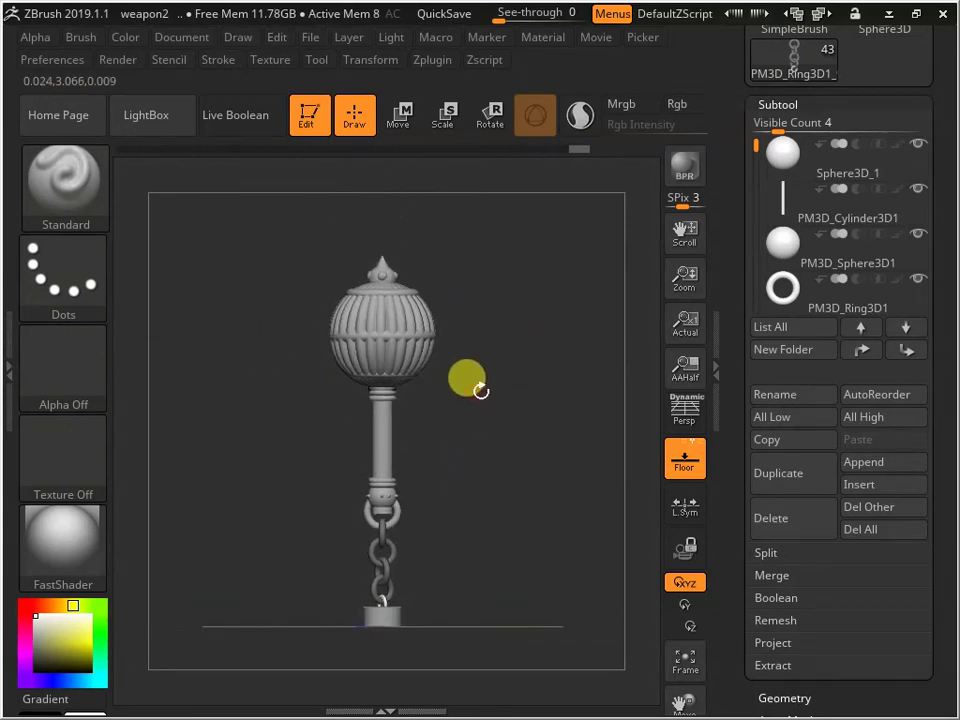
pyautogui.moveTo(504, 339)
pyautogui.mouseDown()
pyautogui.moveTo(480, 463)
pyautogui.moveTo(620, 484)
pyautogui.moveTo(506, 257)
pyautogui.moveTo(489, 336)
pyautogui.mouseUp()
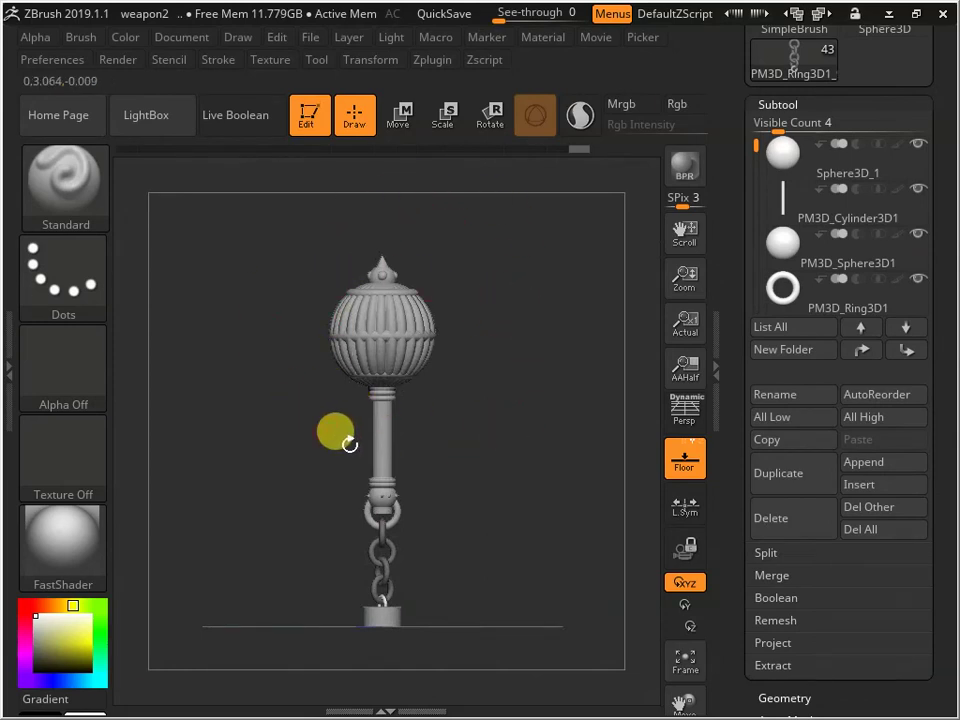
pyautogui.keyDown('alt'); pyautogui.moveTo(486, 482); pyautogui.dragTo(441, 441); pyautogui.keyUp('alt')
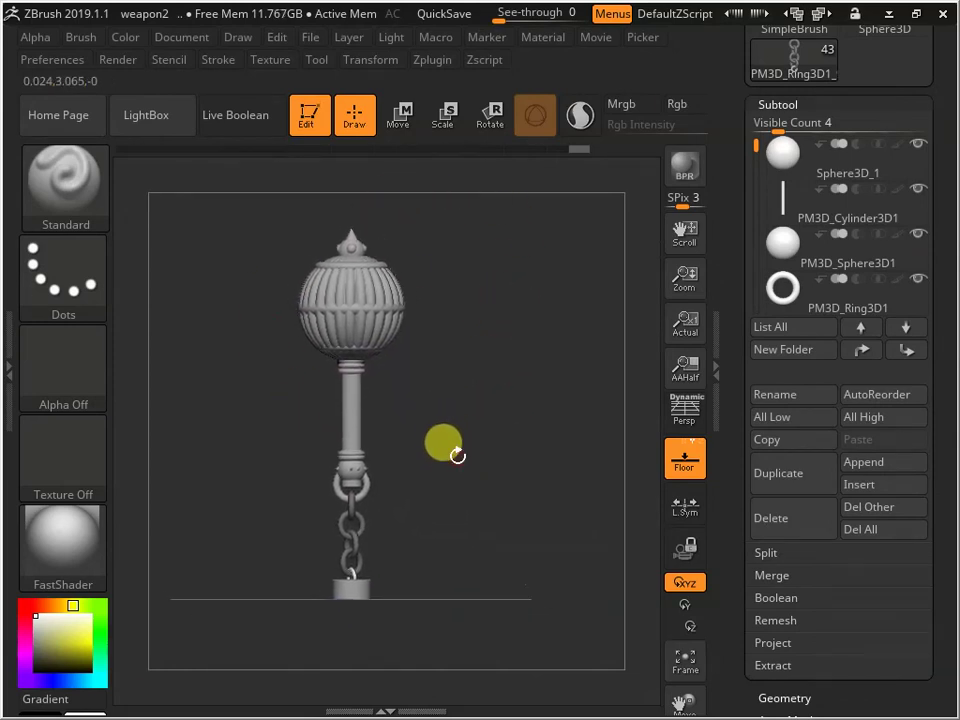
pyautogui.keyDown('alt'); pyautogui.moveTo(465, 358); pyautogui.dragTo(463, 388); pyautogui.keyUp('alt')
pyautogui.moveTo(506, 297); pyautogui.dragTo(294, 266)
pyautogui.moveTo(503, 499); pyautogui.dragTo(388, 278)
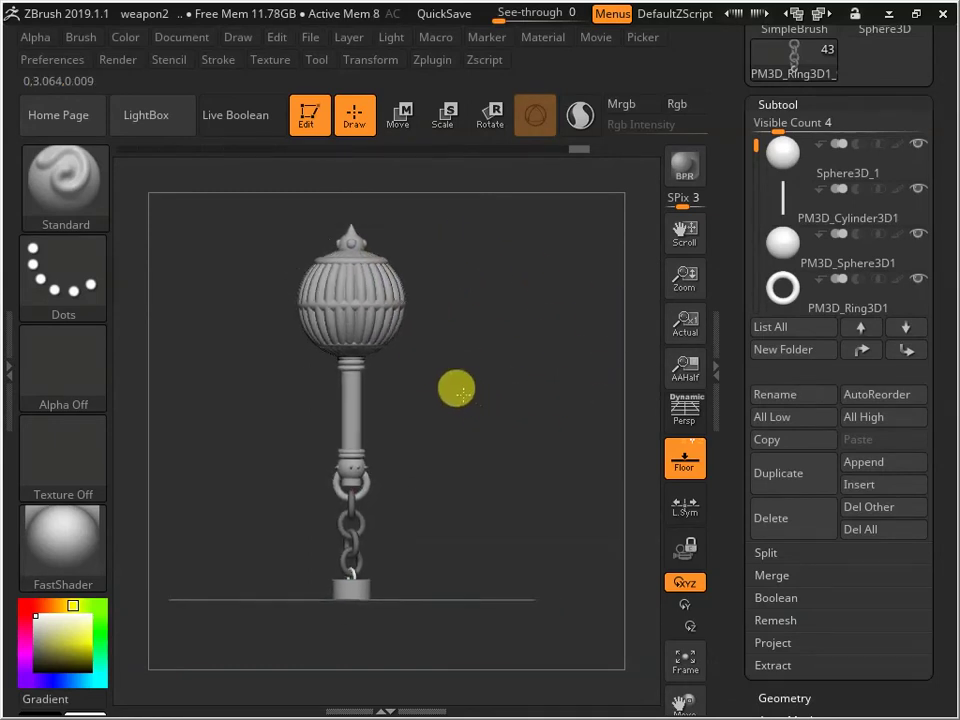
pyautogui.keyDown('alt'); pyautogui.moveTo(497, 336); pyautogui.dragTo(362, 397); pyautogui.keyUp('alt')
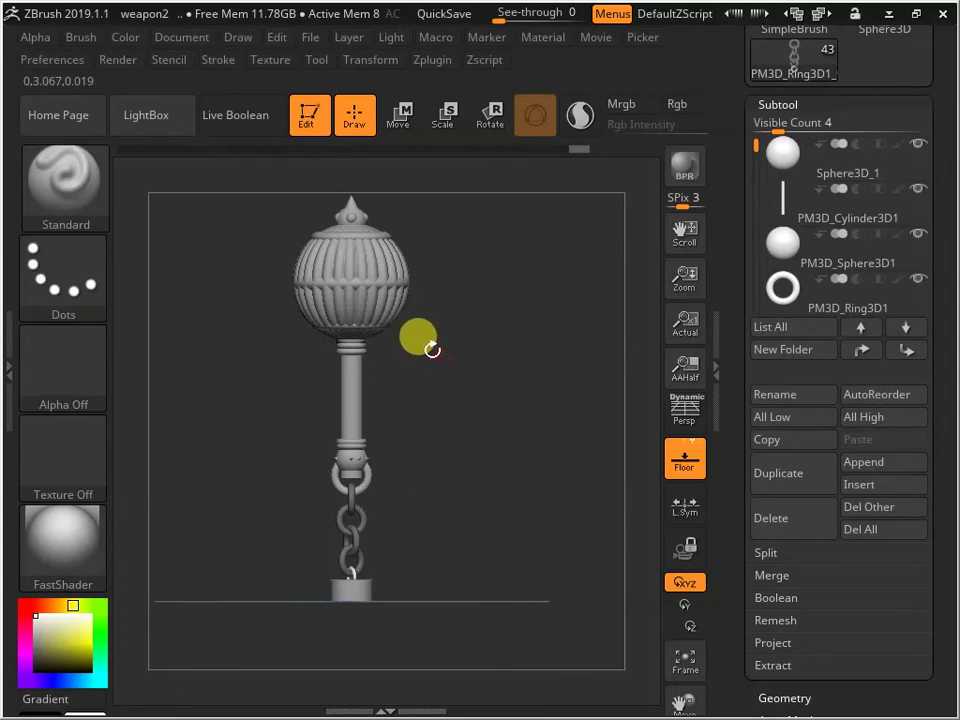
pyautogui.moveTo(463, 390); pyautogui.dragTo(450, 407)
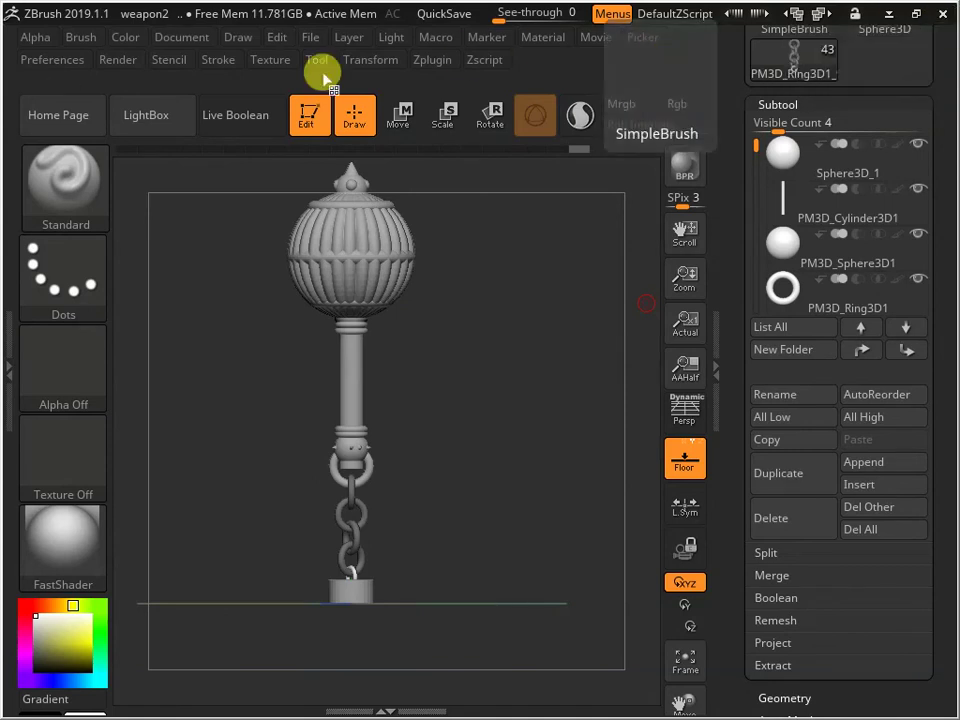
pyautogui.moveTo(482, 360)
pyautogui.mouseDown()
pyautogui.moveTo(437, 422)
pyautogui.moveTo(466, 472)
pyautogui.moveTo(471, 461)
pyautogui.mouseUp()
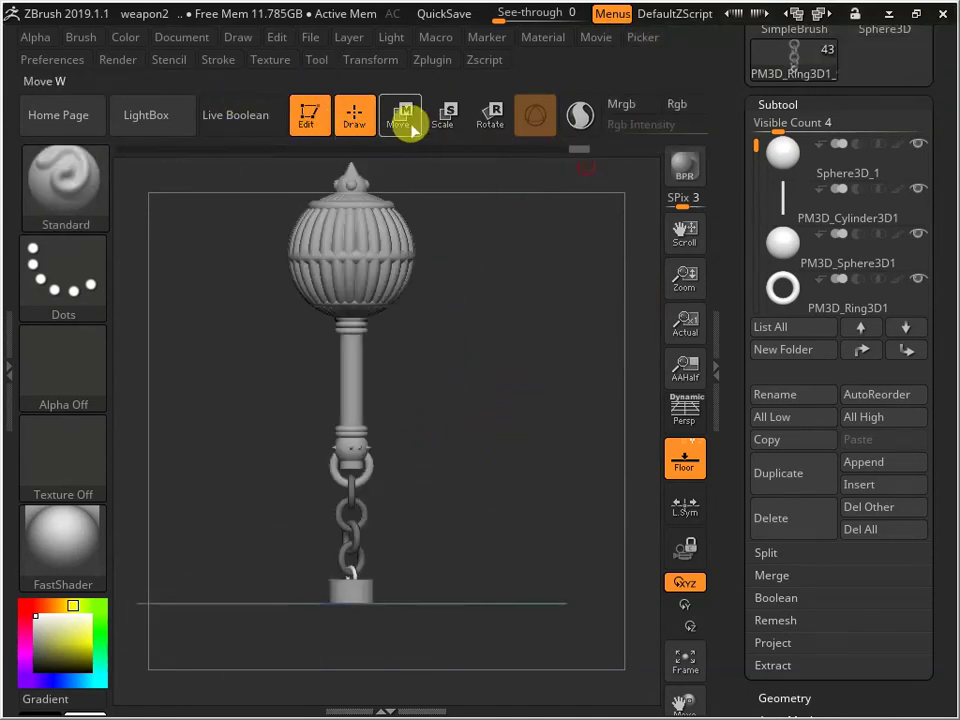
# - Make the cylinder weight, the last entry in the subtool list, the active subtool
pyautogui.click(536, 118)
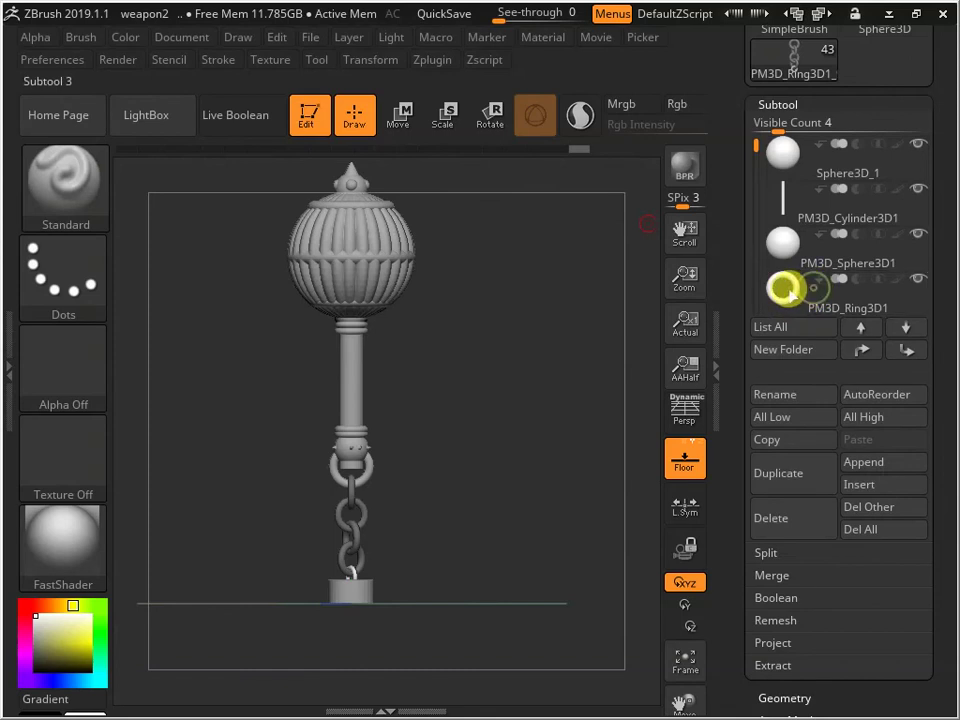
pyautogui.click(785, 289)
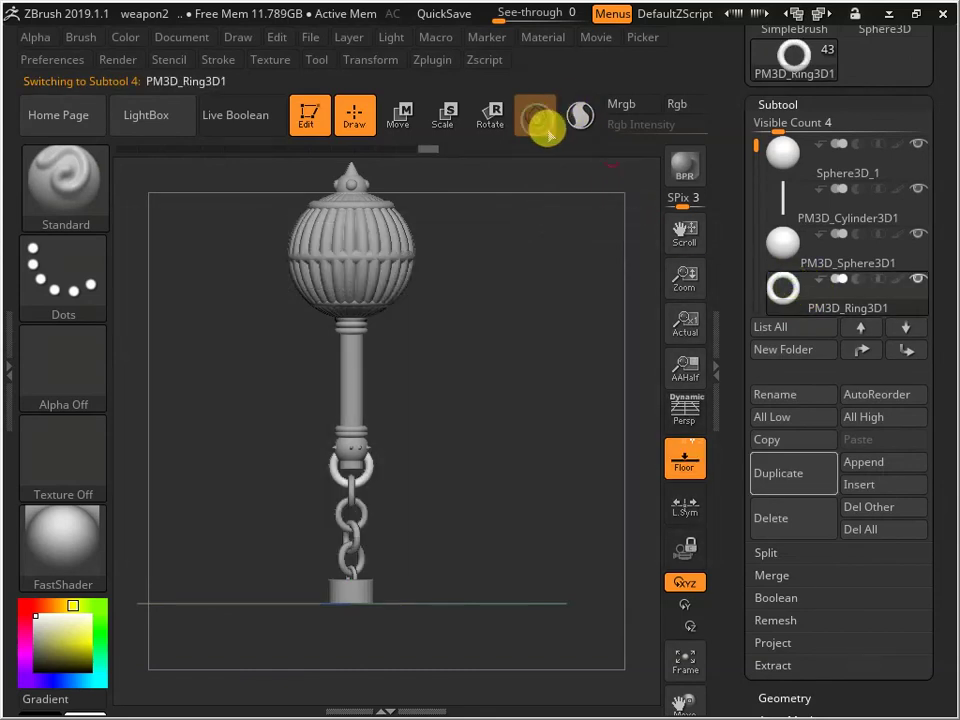
pyautogui.scroll(-1, 760, 148)
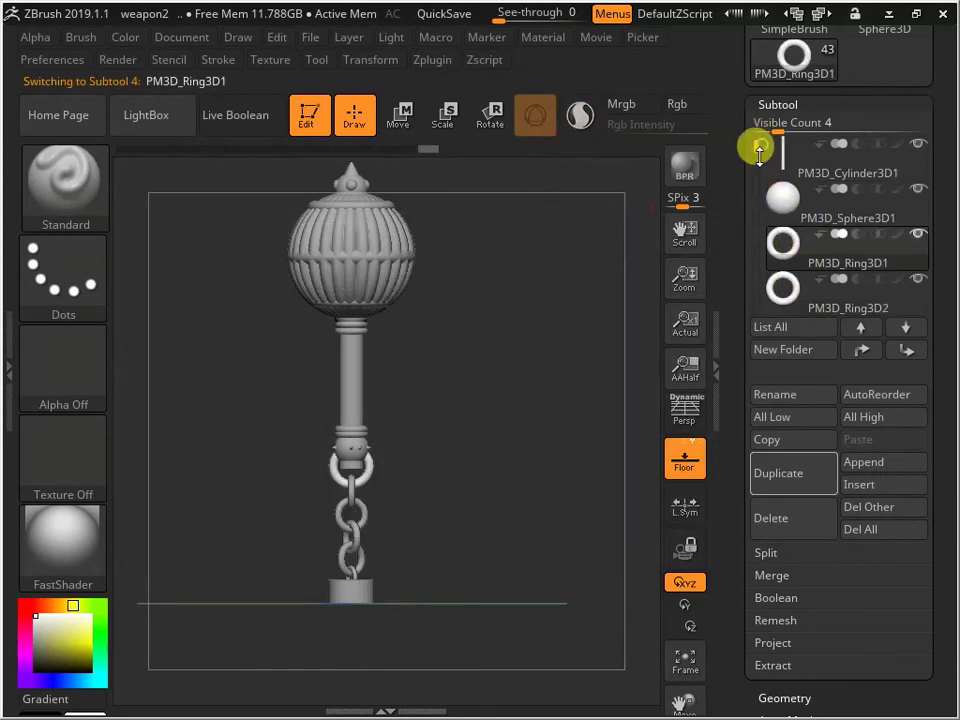
pyautogui.moveTo(760, 148); pyautogui.dragTo(715, 318)
pyautogui.click(790, 152)
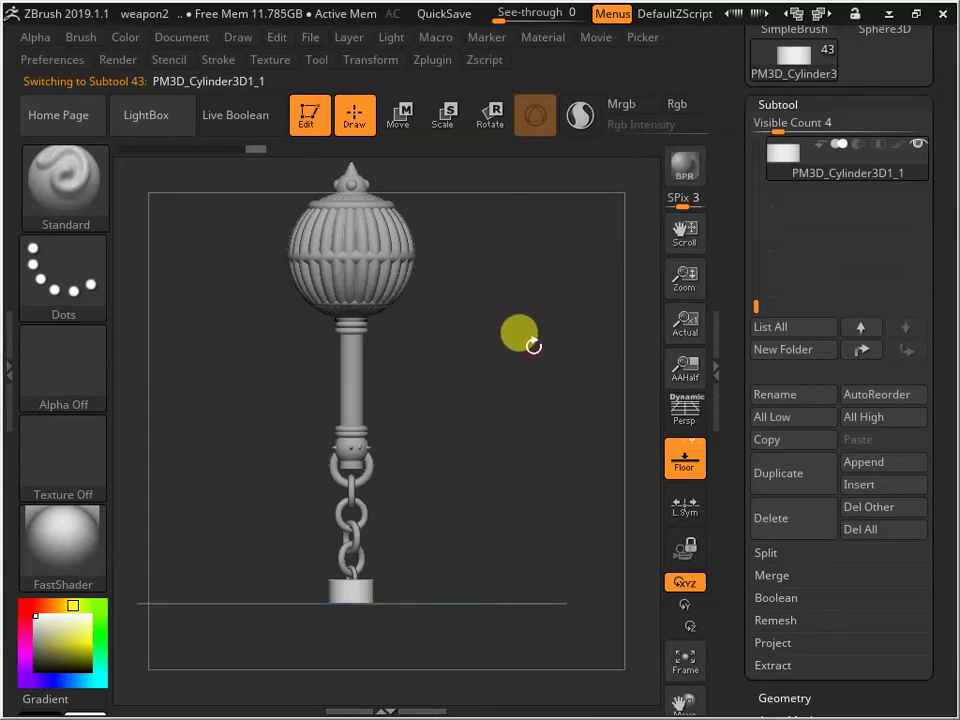
# - Tilt the mace, compare it with and without perspective distortion, and leave perspective enabled
pyautogui.moveTo(541, 320)
pyautogui.mouseDown()
pyautogui.moveTo(505, 362)
pyautogui.moveTo(466, 467)
pyautogui.moveTo(490, 467)
pyautogui.moveTo(484, 457)
pyautogui.moveTo(550, 377)
pyautogui.moveTo(440, 437)
pyautogui.moveTo(557, 400)
pyautogui.moveTo(443, 454)
pyautogui.moveTo(508, 377)
pyautogui.moveTo(480, 454)
pyautogui.moveTo(452, 405)
pyautogui.moveTo(512, 467)
pyautogui.moveTo(501, 366)
pyautogui.moveTo(497, 377)
pyautogui.moveTo(531, 310)
pyautogui.mouseUp()
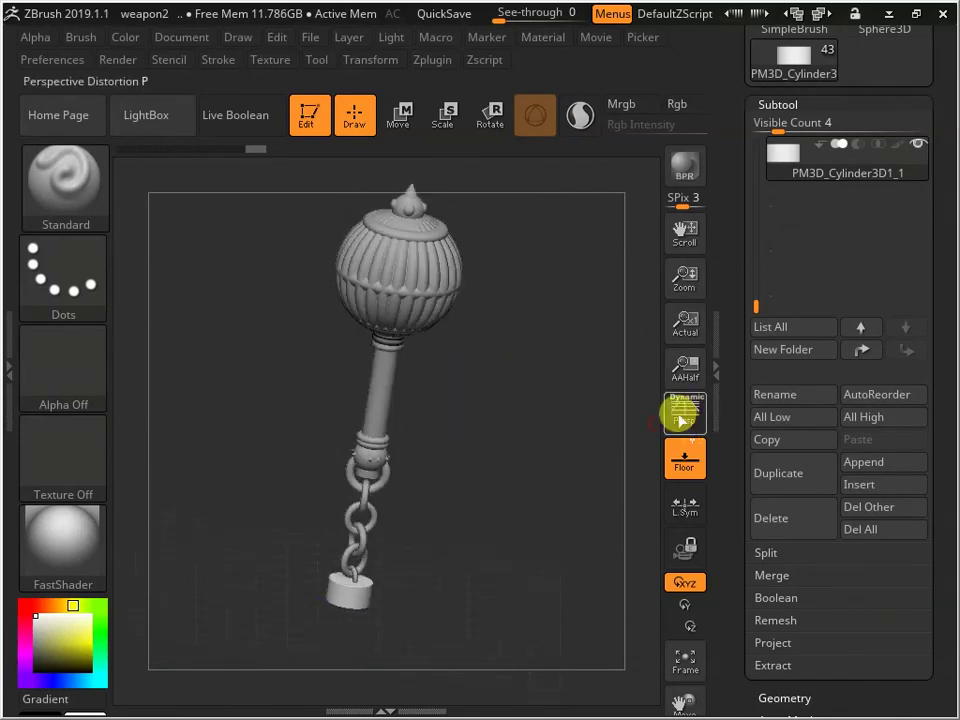
pyautogui.click(683, 412)
pyautogui.click(686, 418)
pyautogui.click(686, 422)
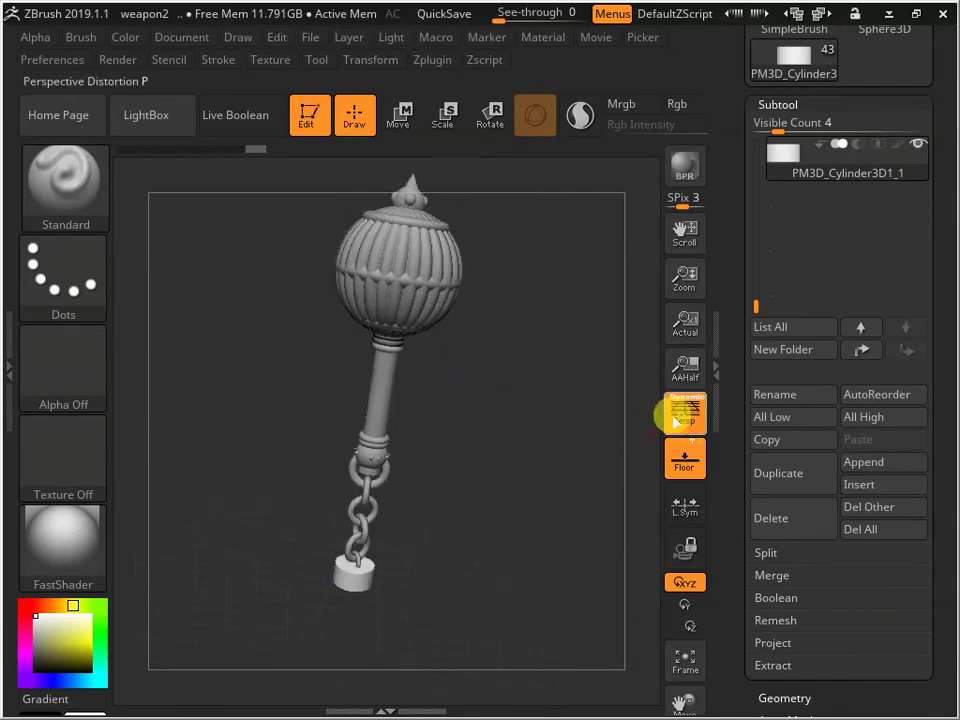
pyautogui.click(686, 422)
pyautogui.click(687, 422)
pyautogui.click(686, 420)
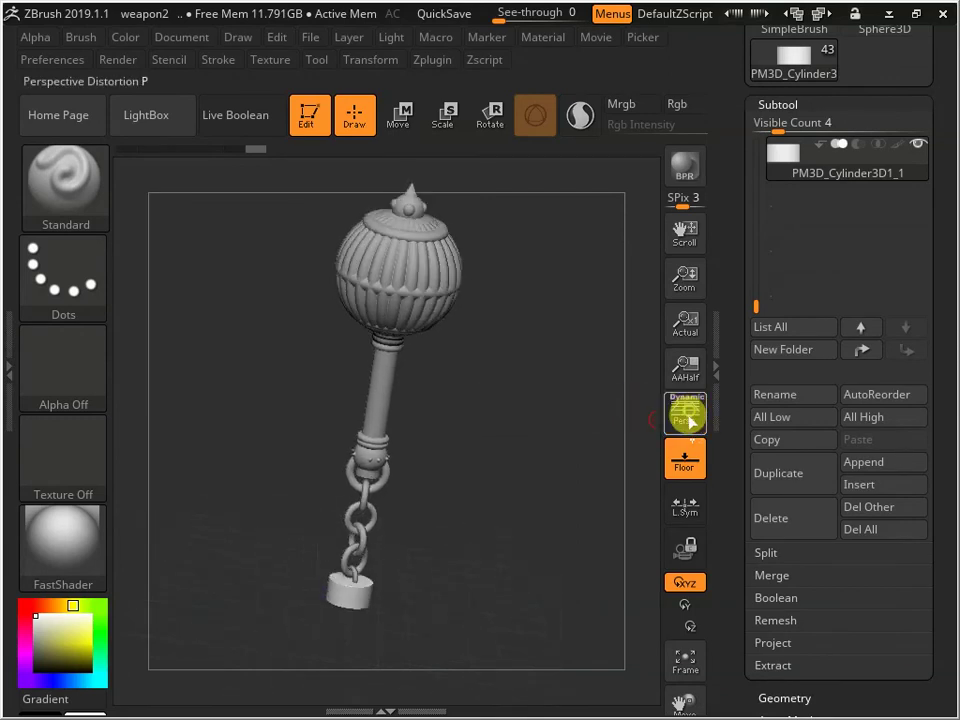
pyautogui.click(686, 420)
pyautogui.click(686, 418)
pyautogui.click(686, 418)
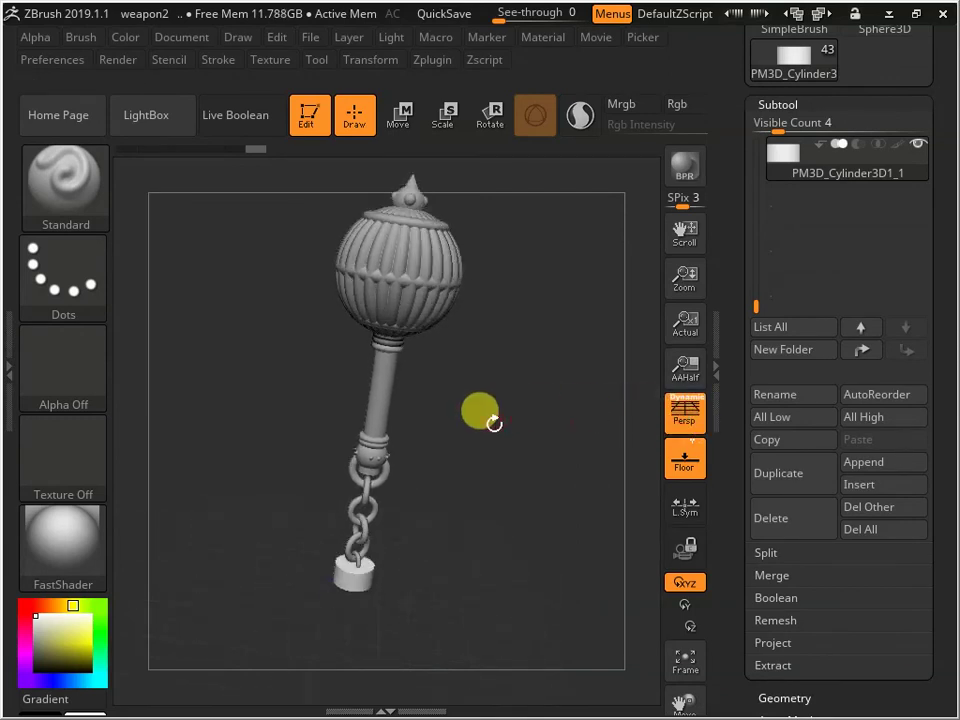
# - Compare the mace with perspective off and on again from a steeper downward angle, and return to an upright front view
pyautogui.moveTo(476, 407); pyautogui.dragTo(433, 429)
pyautogui.moveTo(497, 410); pyautogui.dragTo(688, 456)
pyautogui.click(686, 418)
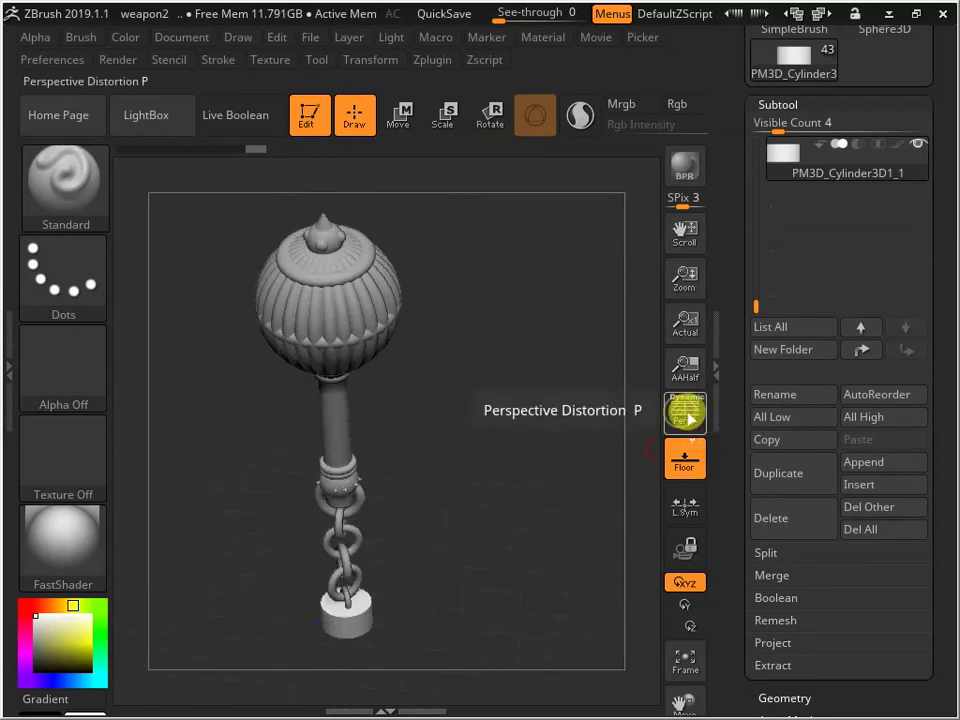
pyautogui.click(686, 418)
pyautogui.click(688, 415)
pyautogui.click(688, 414)
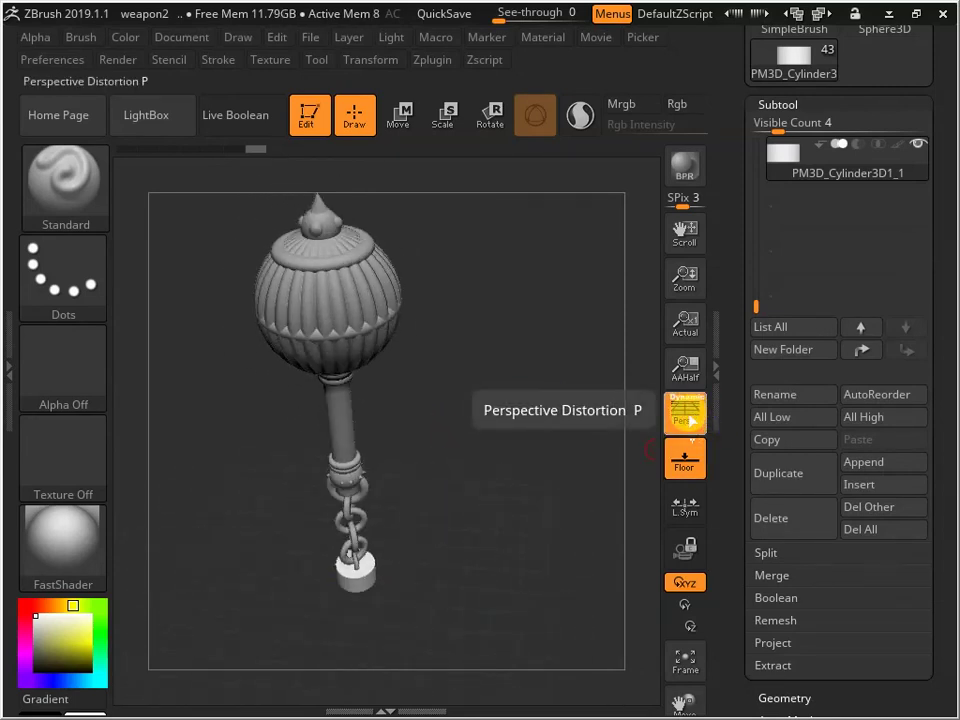
pyautogui.click(468, 412)
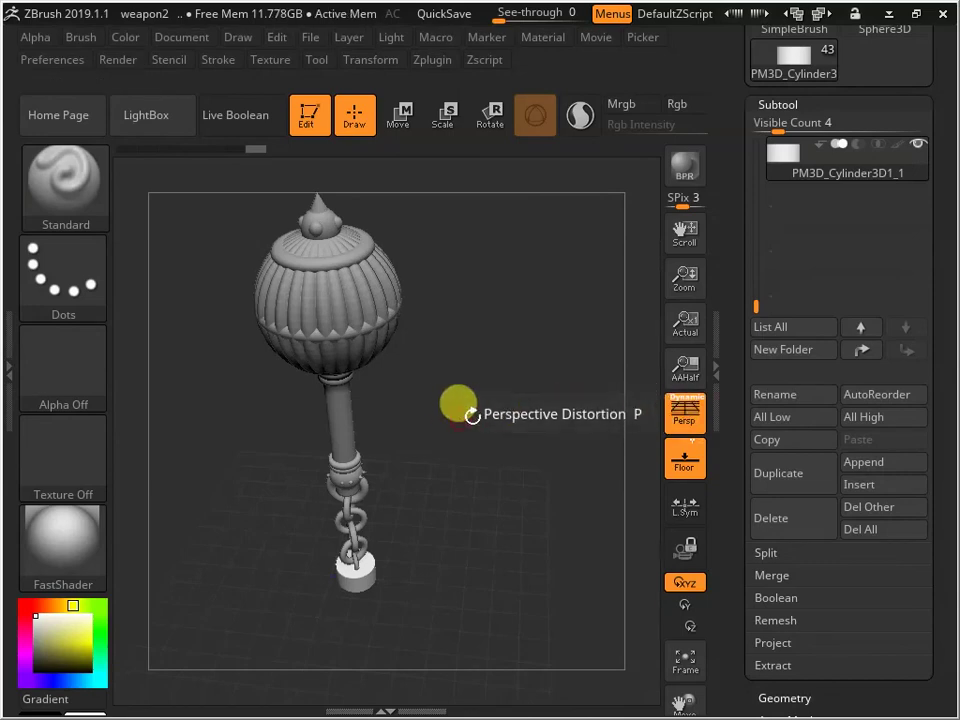
pyautogui.moveTo(470, 426); pyautogui.dragTo(280, 225)
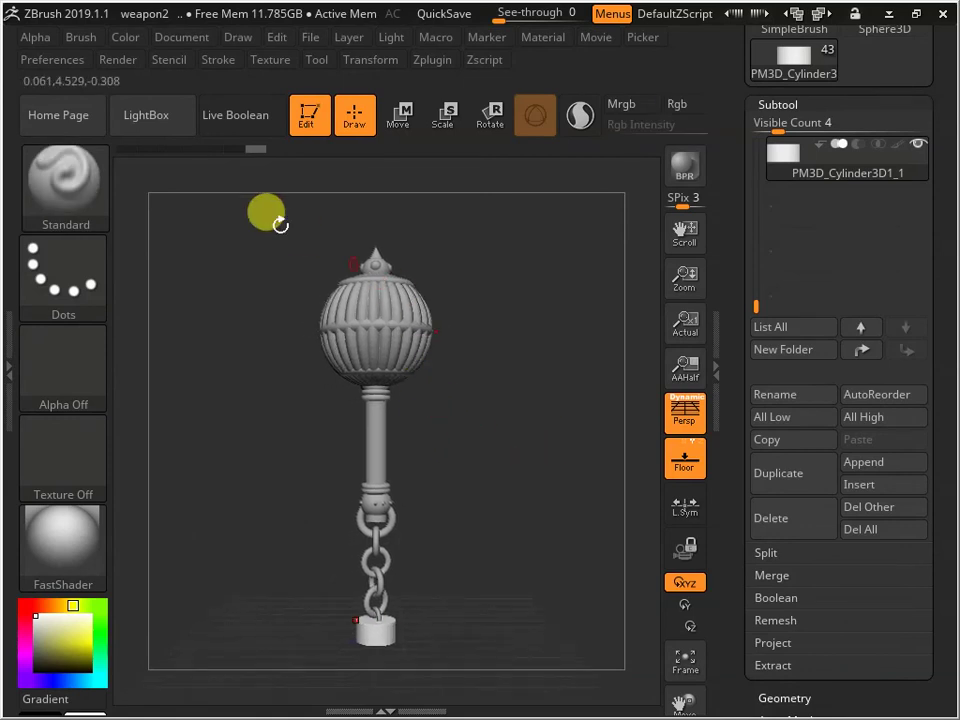
# - Switch the renderer to Fast and set the Fast Render ambient to about 0.42 and diffuse to 0.22988
pyautogui.click(118, 59)
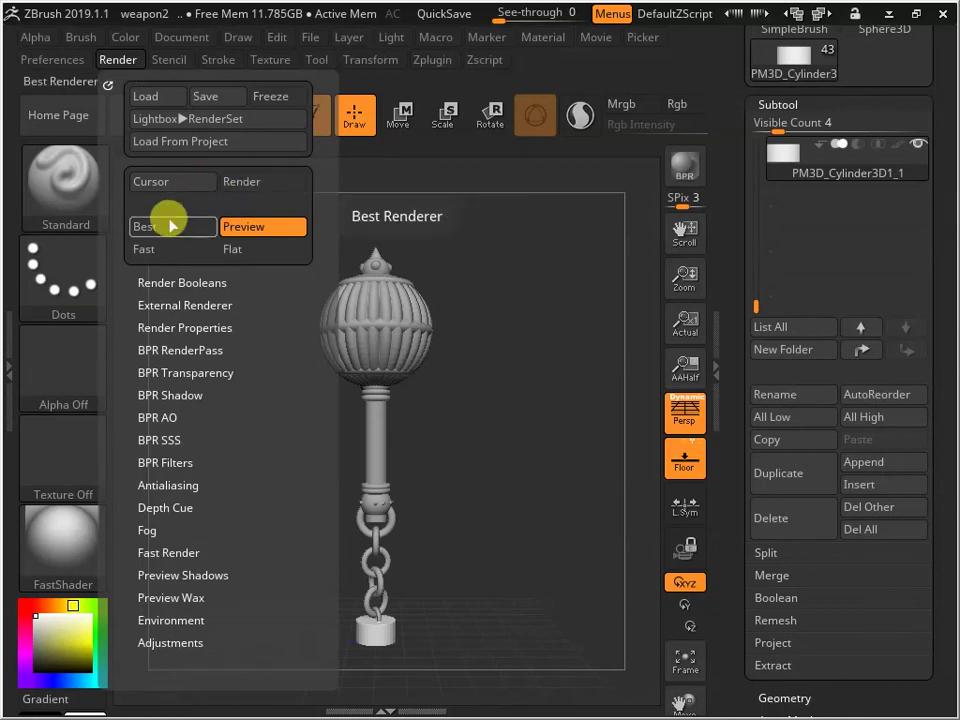
pyautogui.click(146, 251)
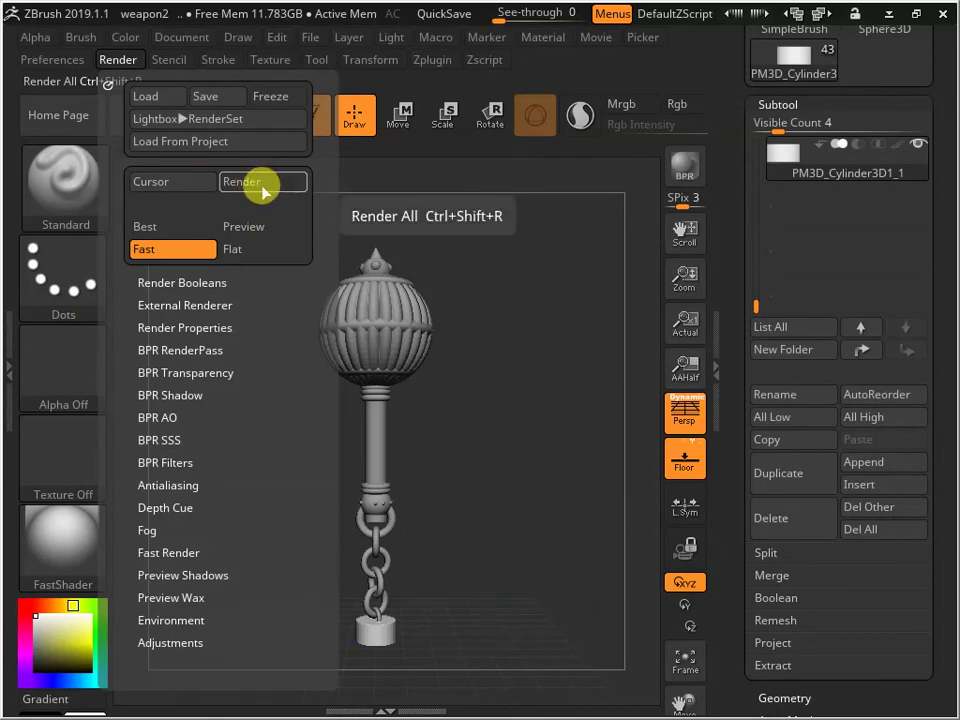
pyautogui.click(186, 547)
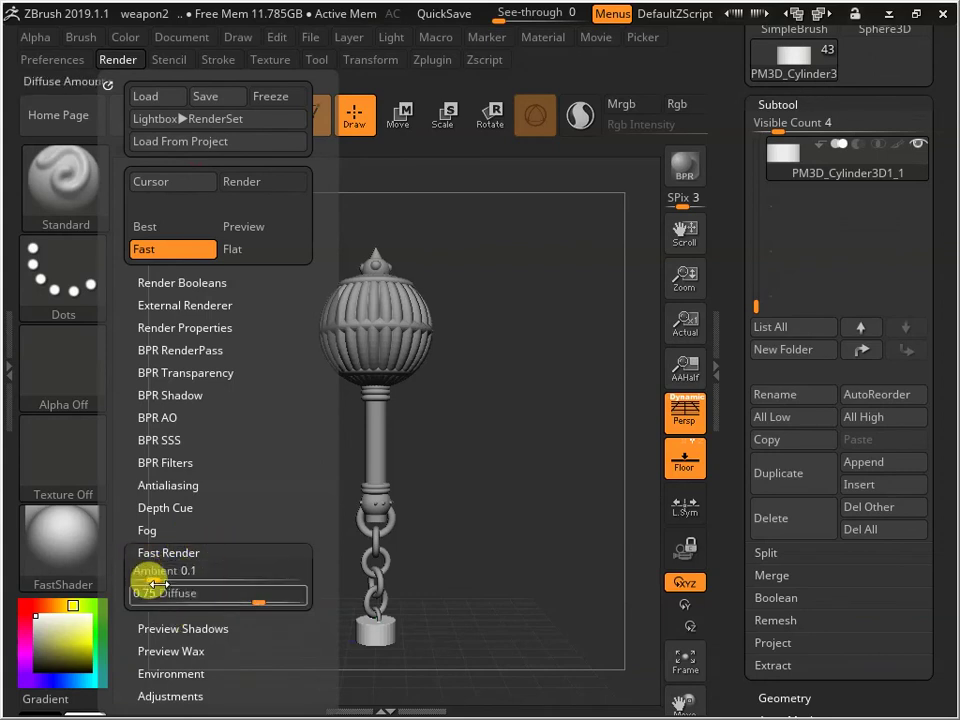
pyautogui.click(182, 584)
pyautogui.moveTo(133, 574); pyautogui.dragTo(206, 578)
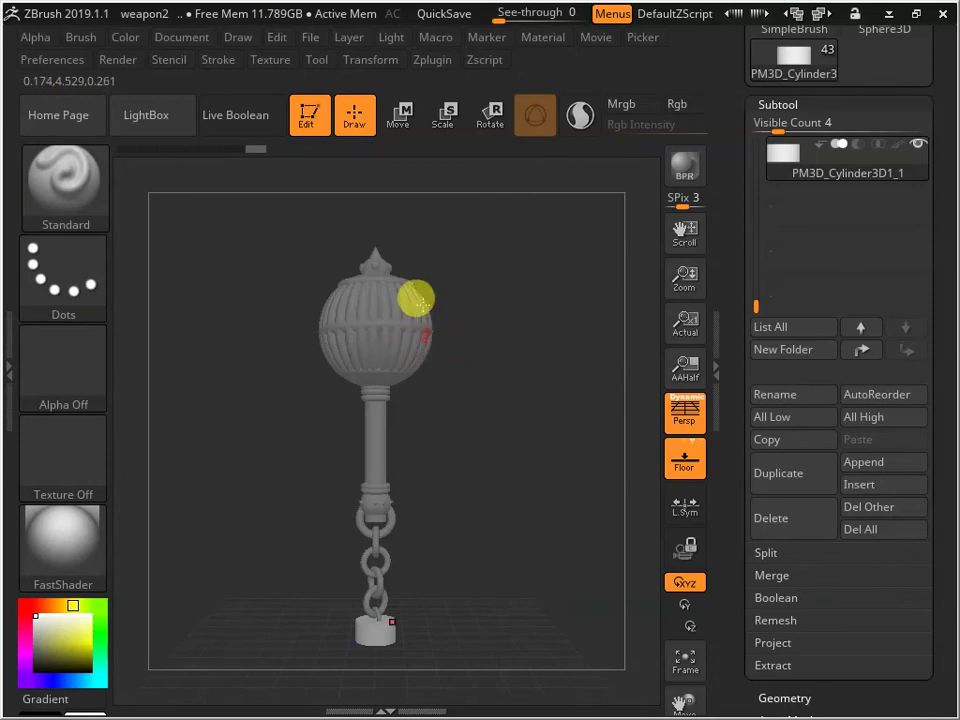
# - Raise the Fast Render ambient amount to 1 and check the shading on the mace
pyautogui.click(118, 60)
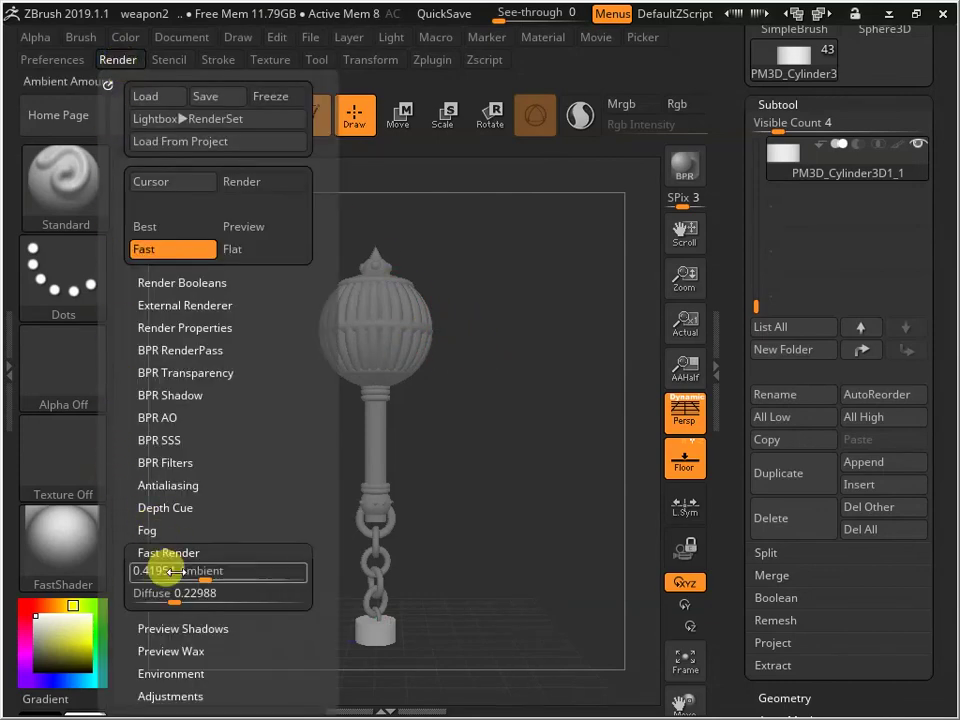
pyautogui.moveTo(171, 570); pyautogui.dragTo(302, 574)
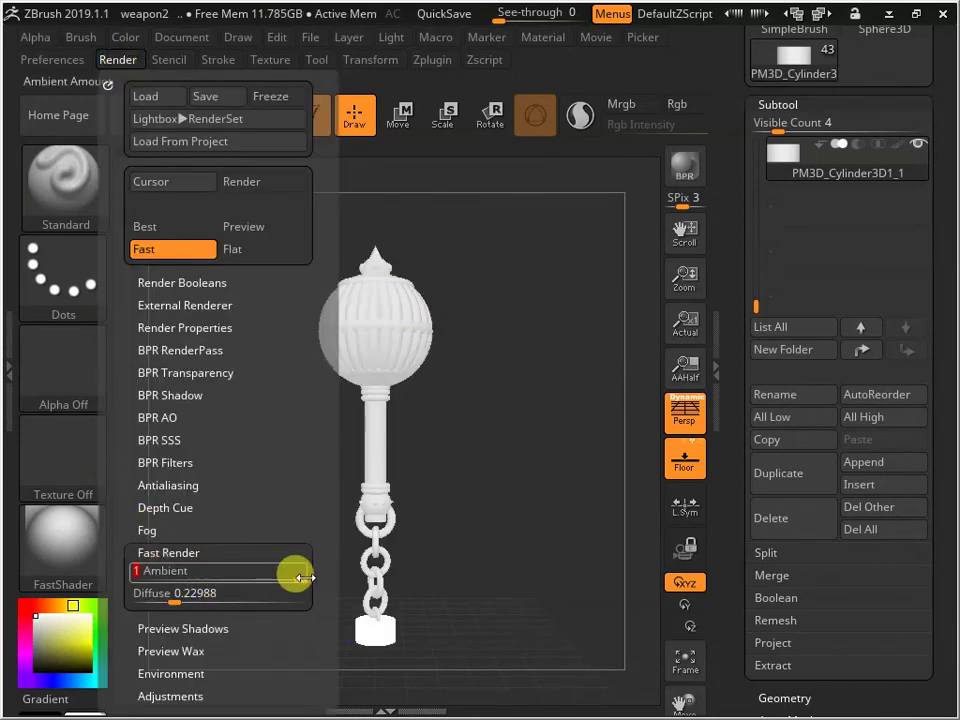
pyautogui.moveTo(536, 429); pyautogui.dragTo(508, 459)
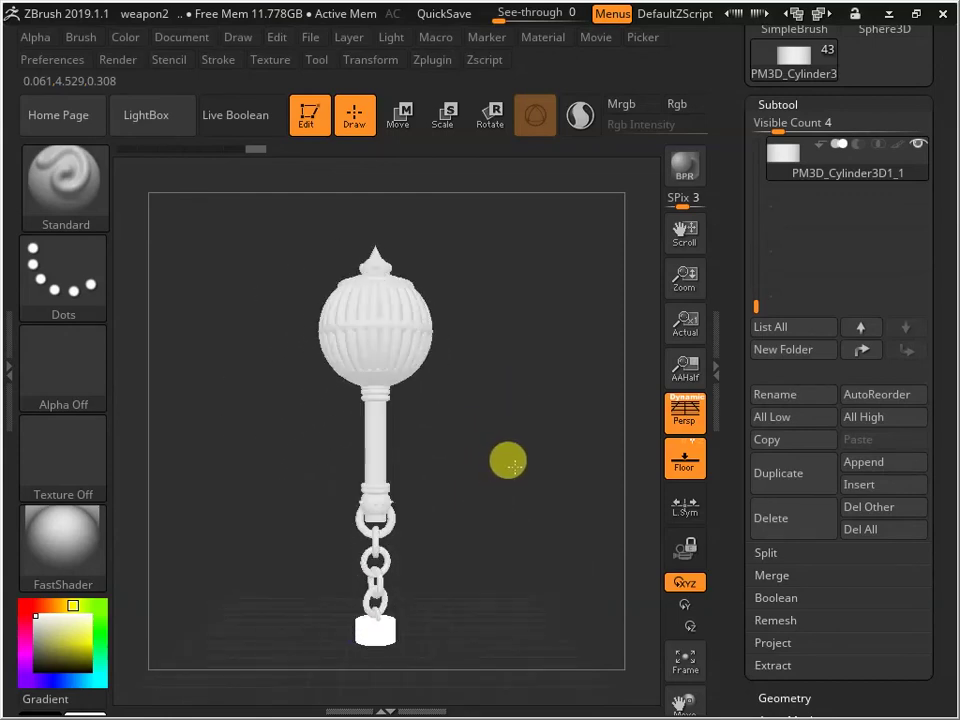
# - Set the Fast Render ambient to 0.49425 and diffuse to 0.45402, check the mace, and minimize the program to show the desktop
pyautogui.click(118, 60)
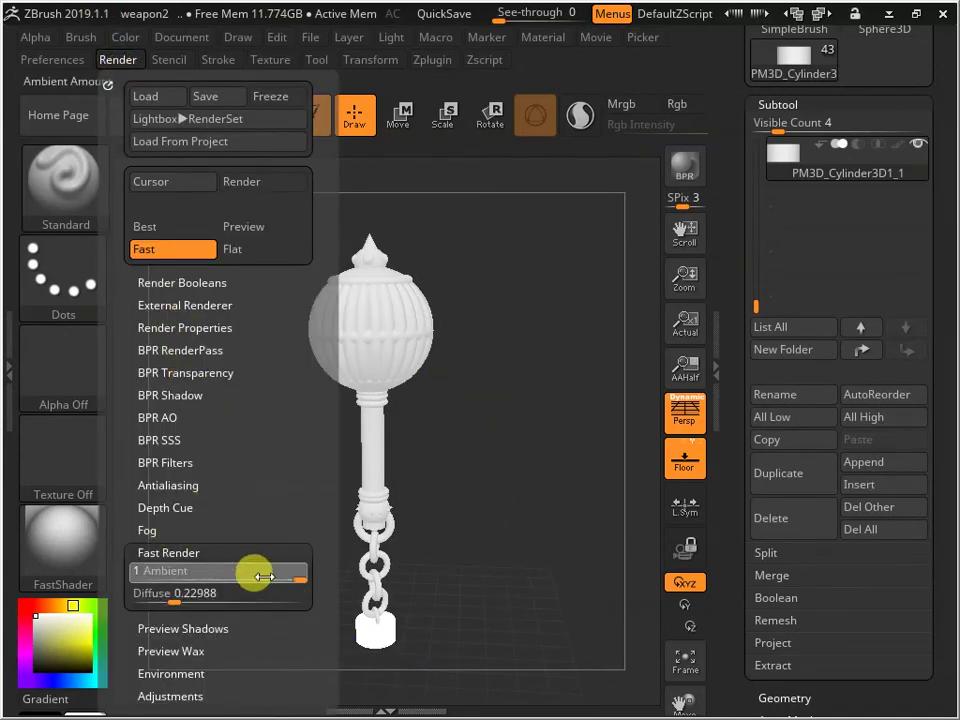
pyautogui.moveTo(253, 574); pyautogui.dragTo(216, 578)
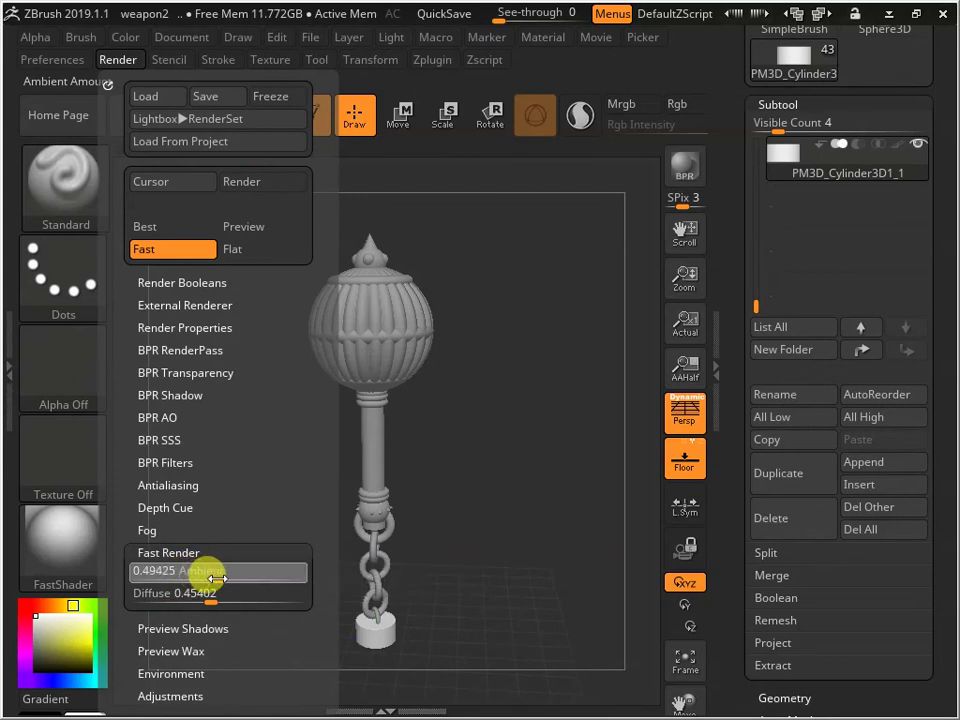
pyautogui.moveTo(525, 396); pyautogui.dragTo(473, 326)
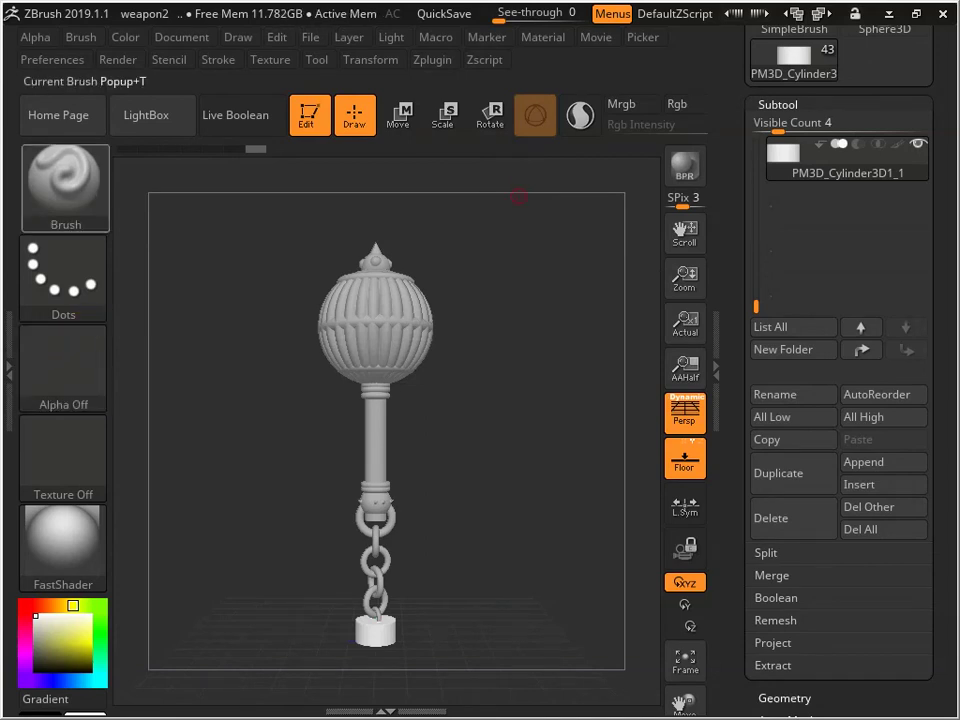
pyautogui.click(889, 14)
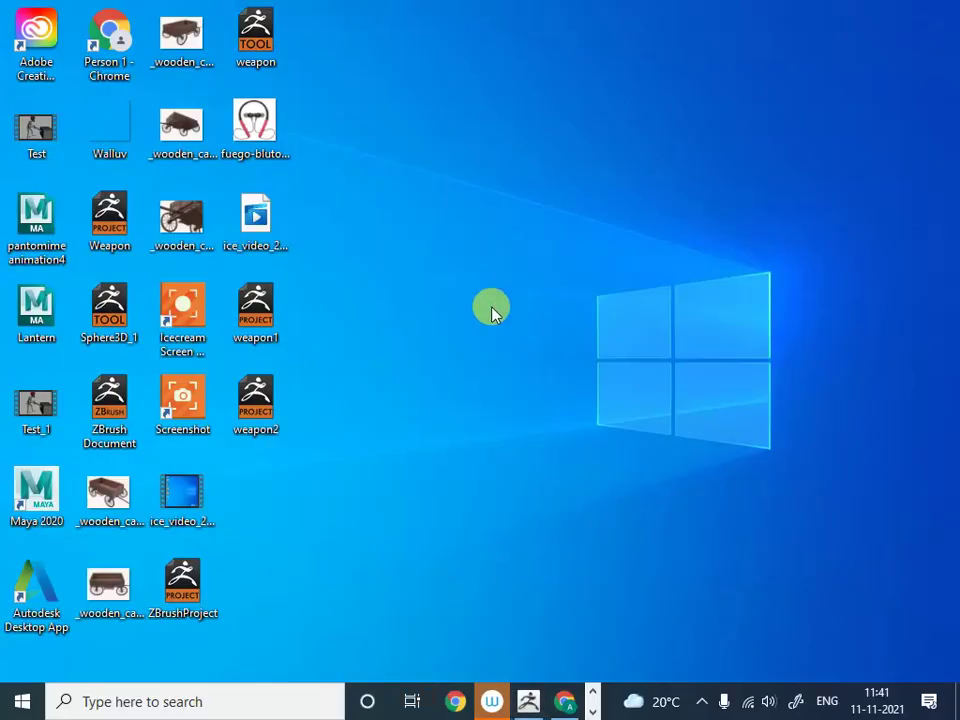